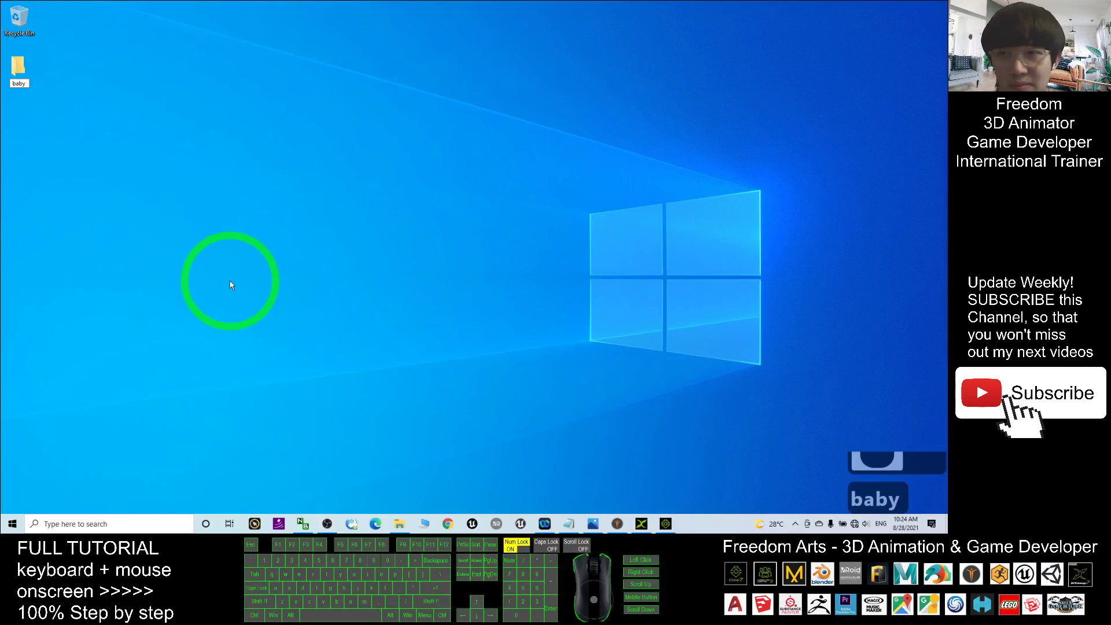
- Name the desktop folder "baby 01" and open it in a narrower window
key(BackSpace)
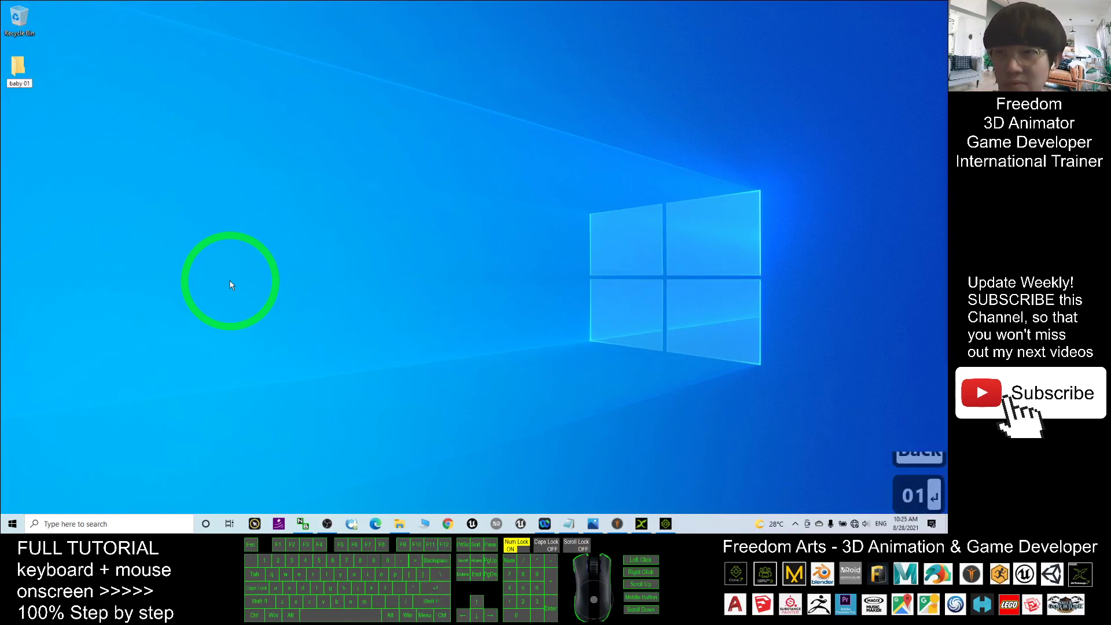
double_click(22, 74)
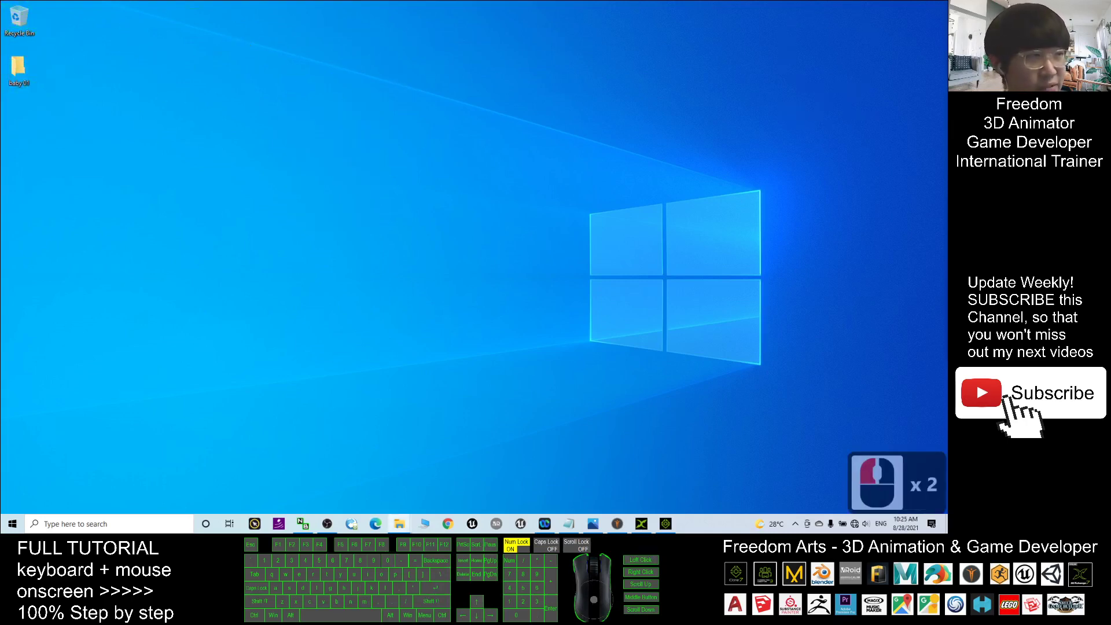
drag(377, 50, 300, 106)
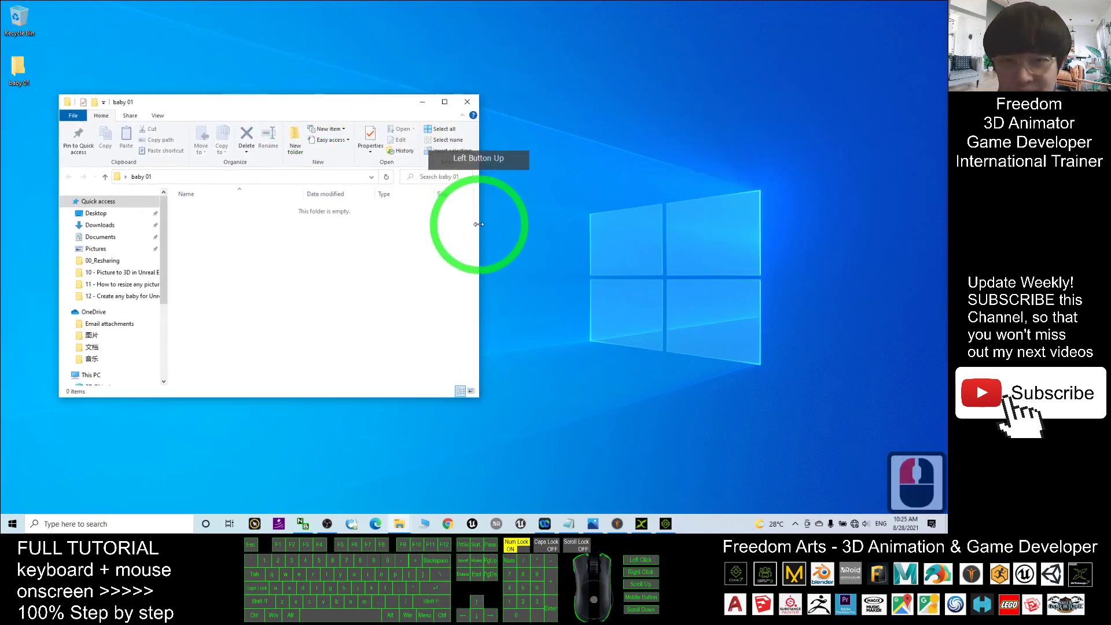
drag(479, 224, 323, 230)
click(311, 100)
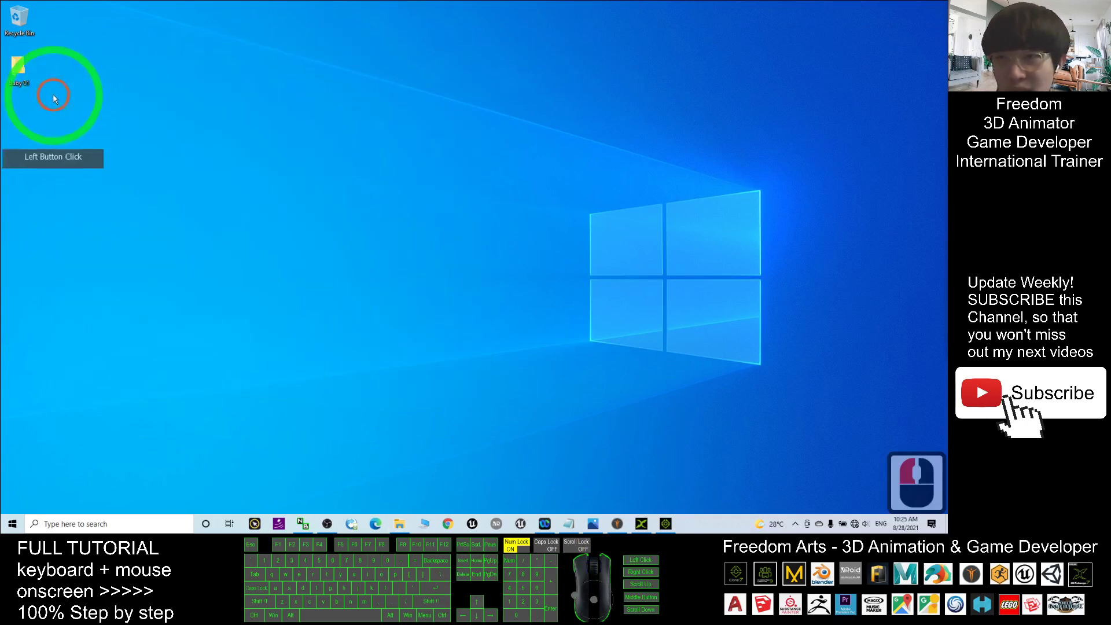
double_click(20, 68)
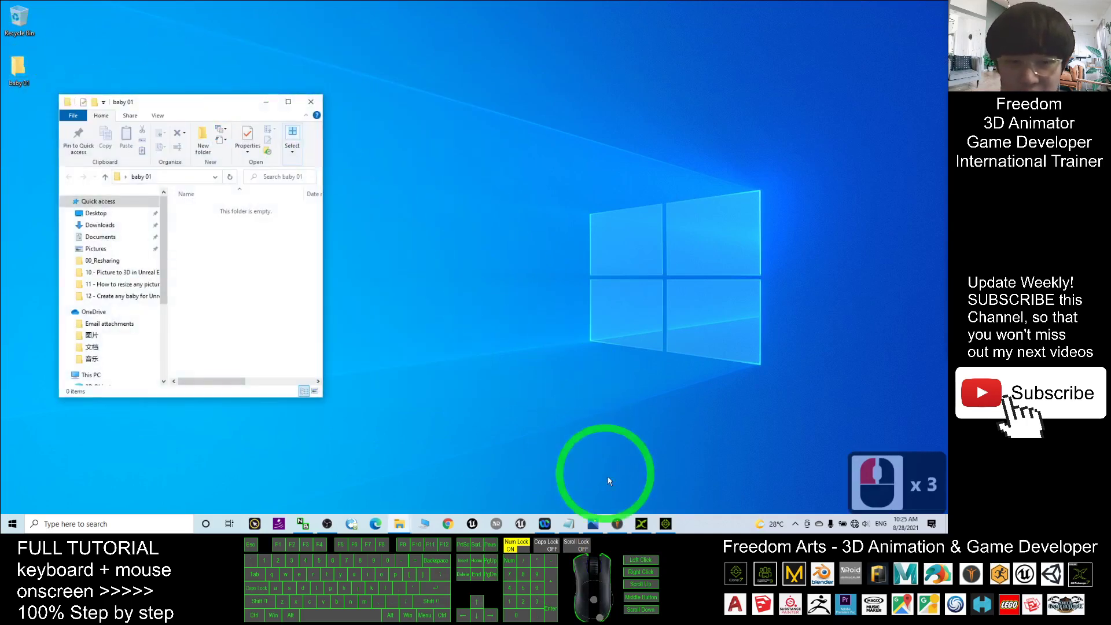
- Switch to MakeHuman and set the human model's gender fully to male in the main modelling settings
click(617, 524)
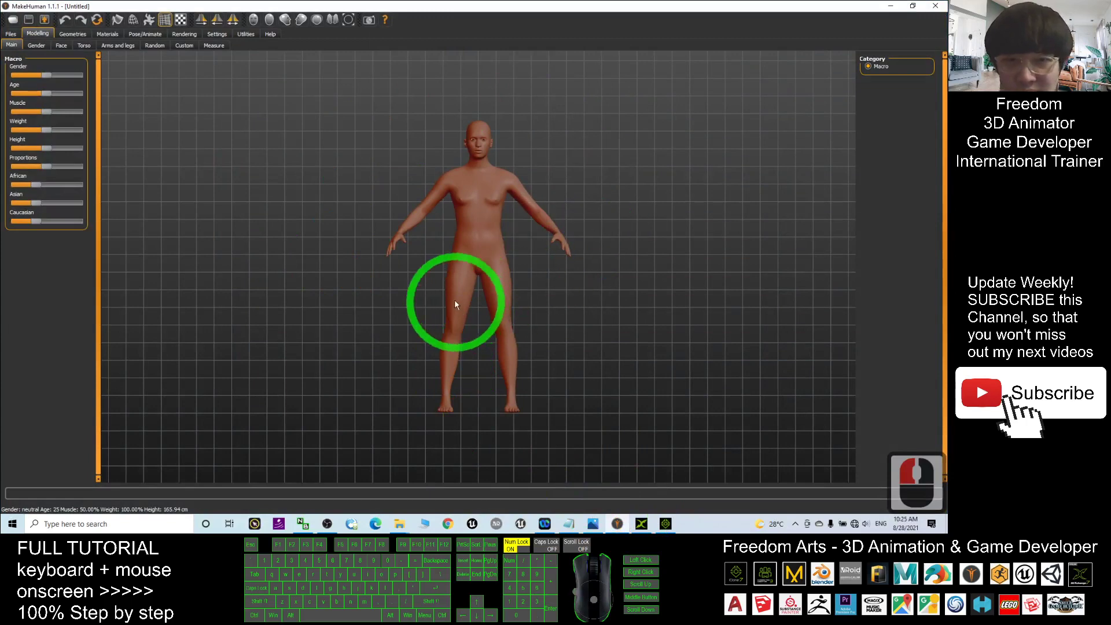
scroll(633, 255, down, 5)
scroll(574, 265, up, 7)
scroll(519, 184, down, 2)
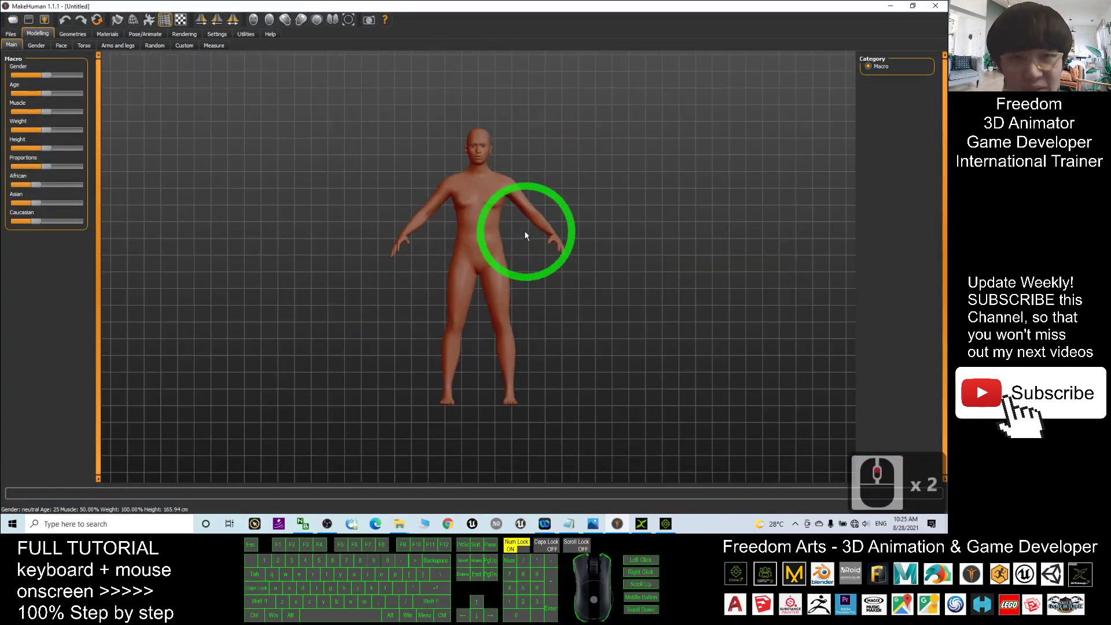
scroll(630, 241, down, 1)
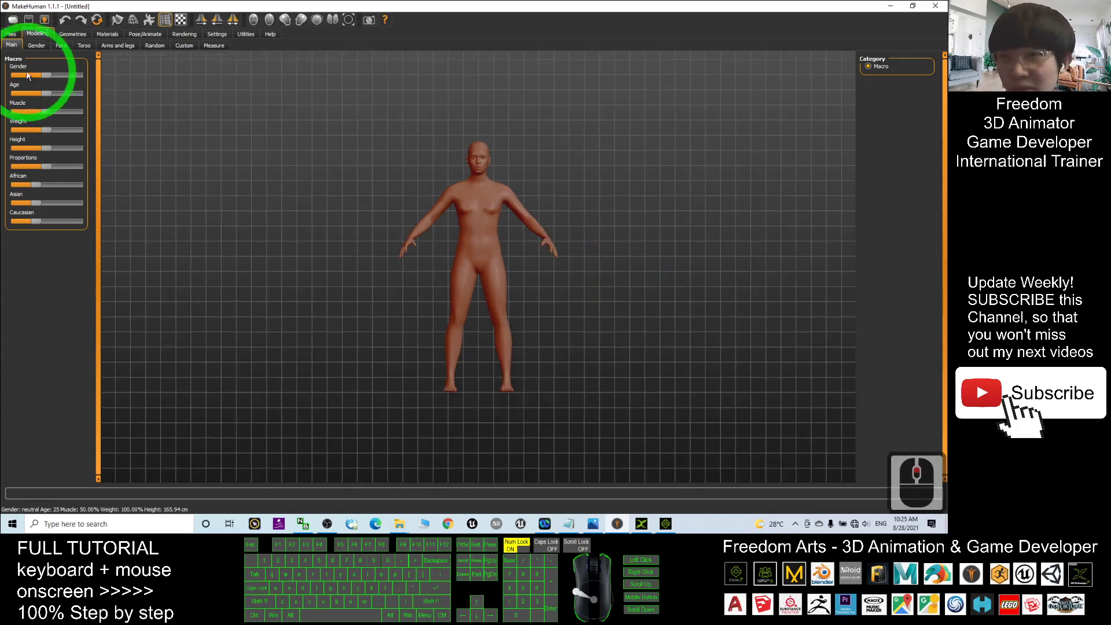
click(13, 34)
click(35, 34)
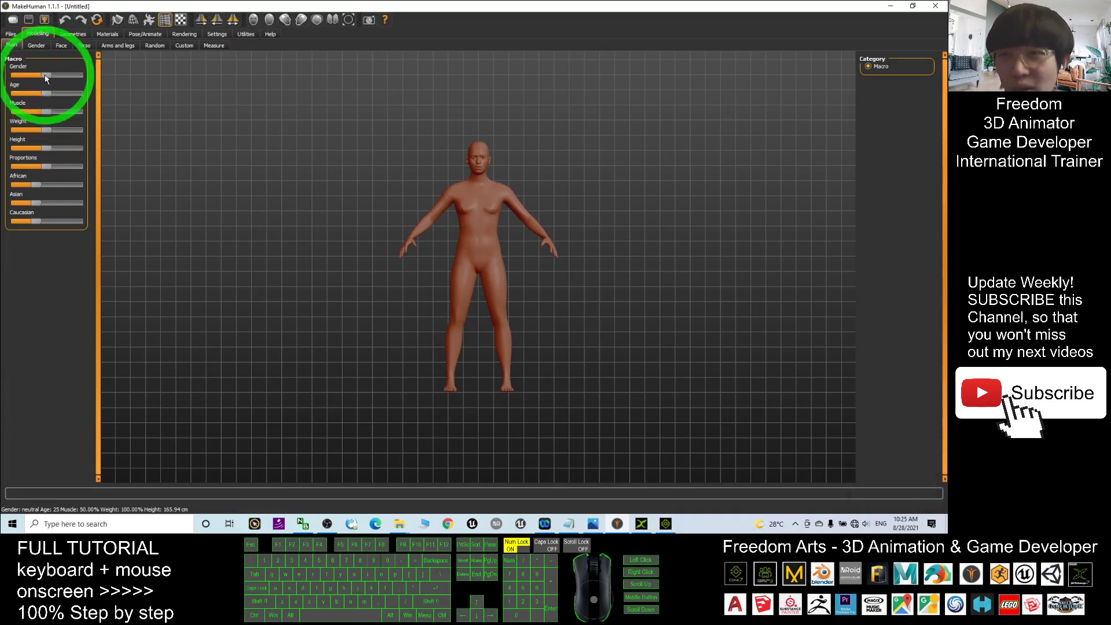
drag(44, 74, 453, 198)
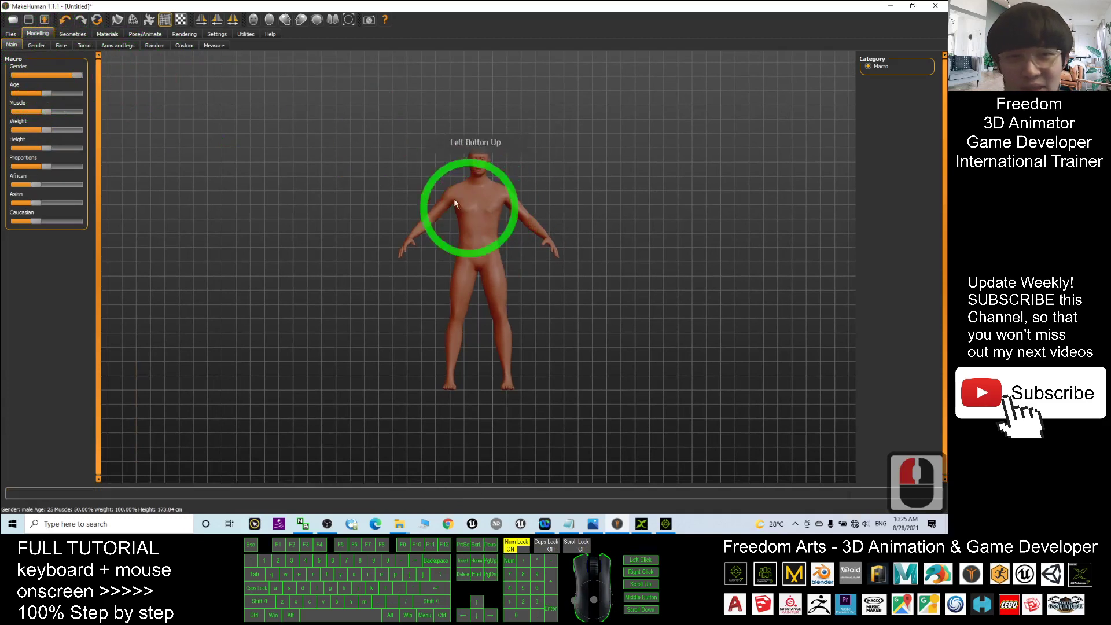
click(77, 76)
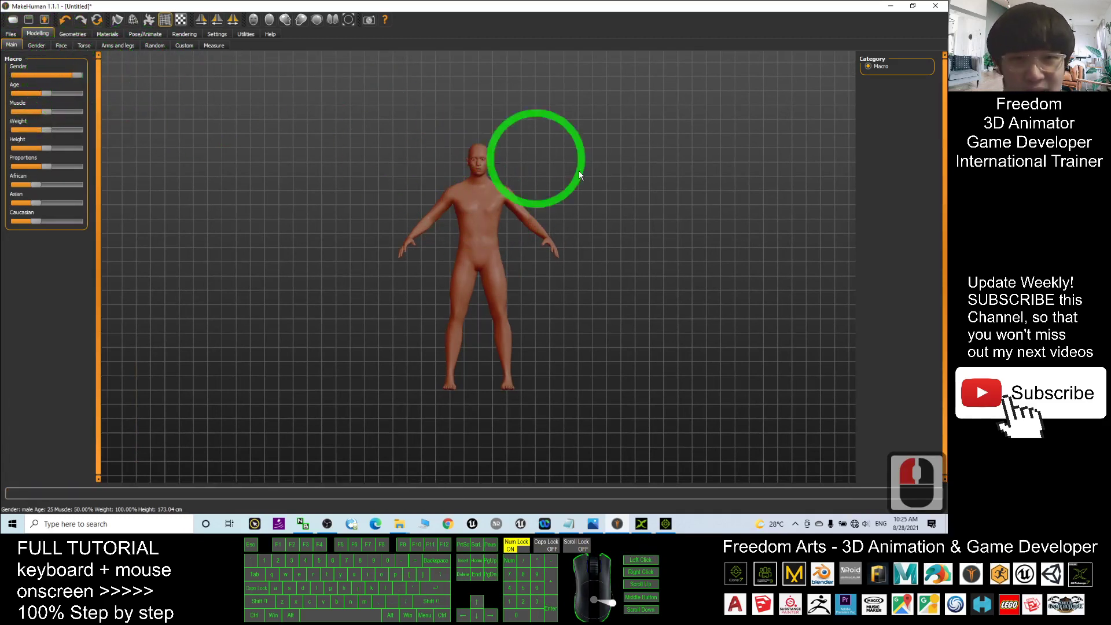
- Lower the model's age to its minimum of 1 year to turn it into a baby
scroll(556, 195, down, 5)
scroll(554, 191, up, 4)
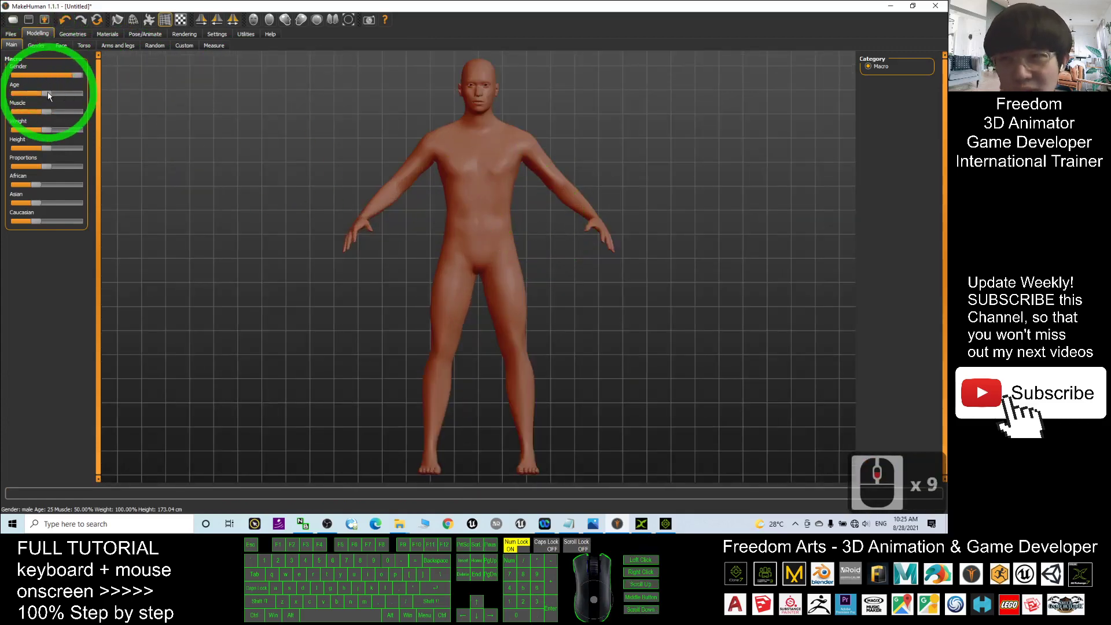
drag(47, 92, 574, 137)
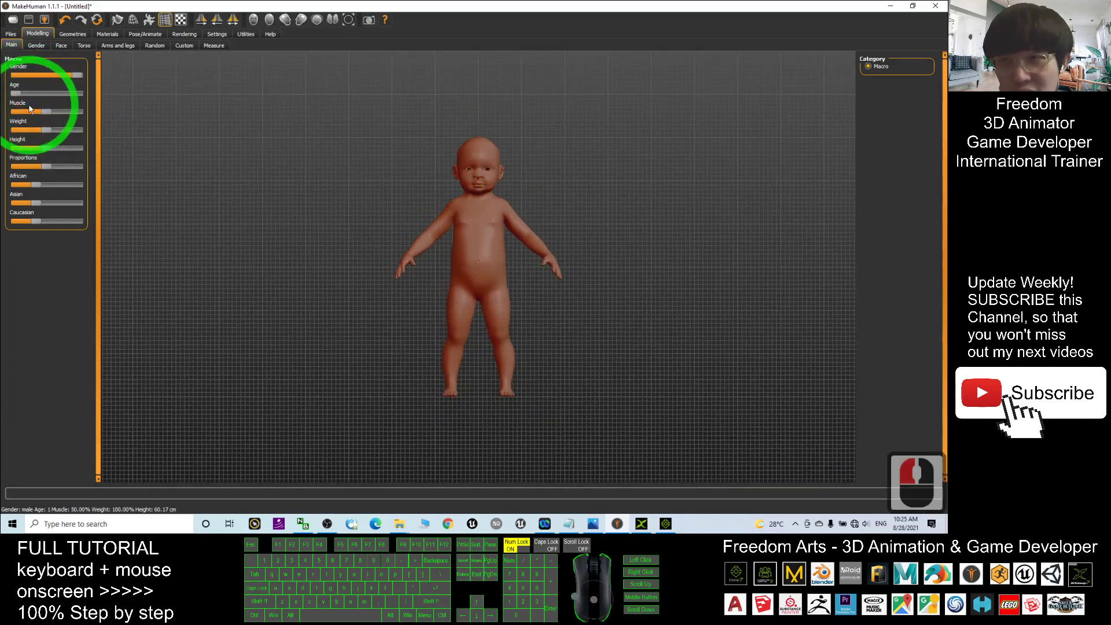
drag(17, 93, 2, 97)
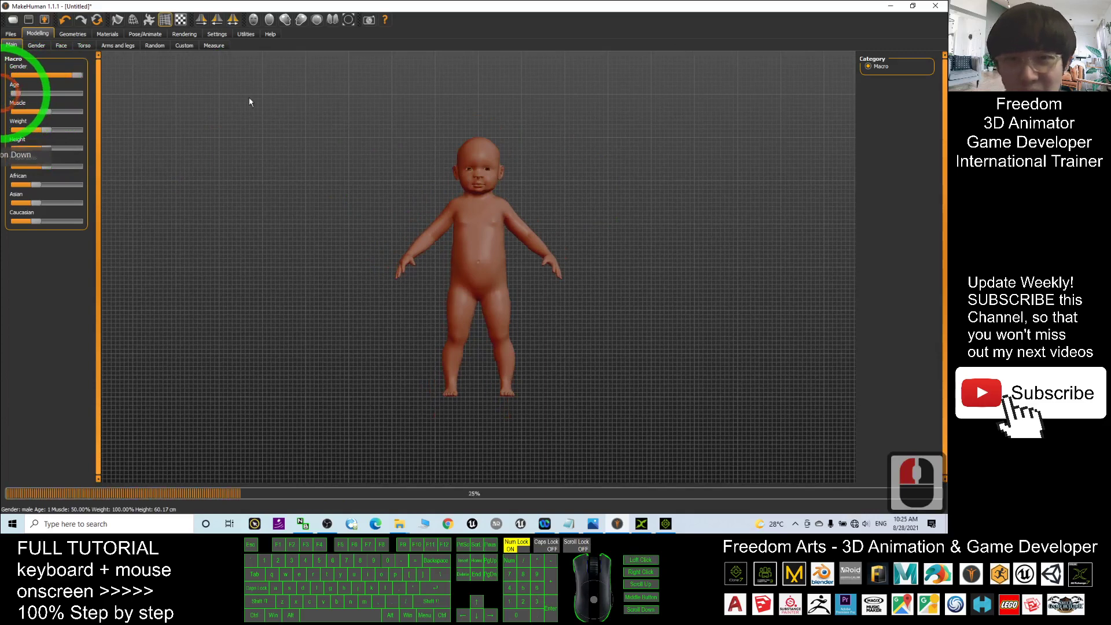
scroll(475, 168, up, 4)
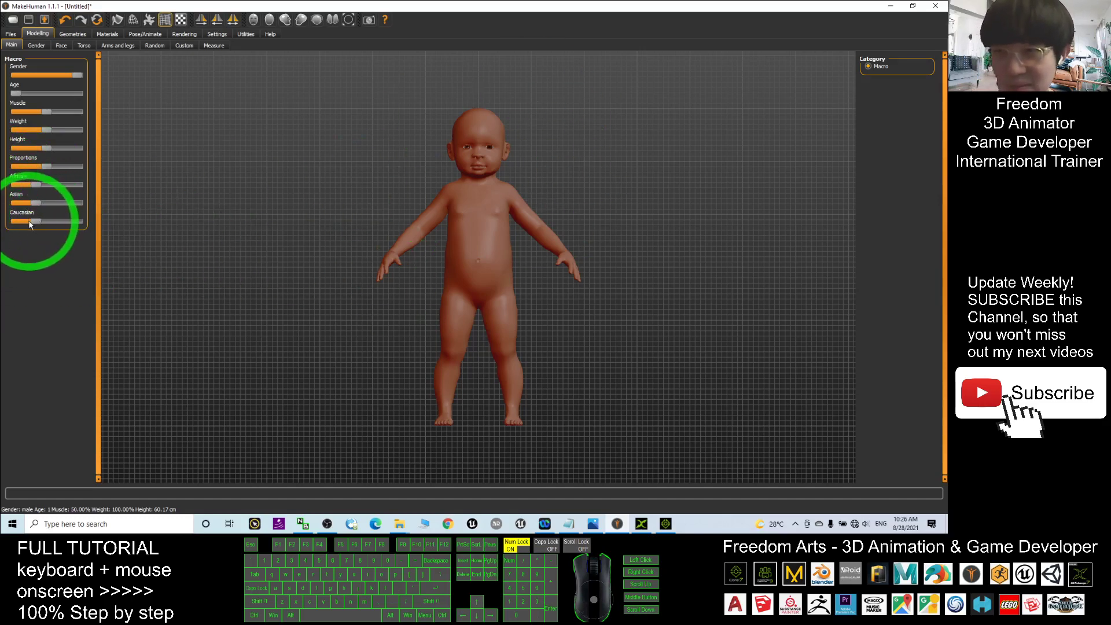
- Set the baby's ethnicity mix fully to Caucasian, with African and Asian at zero
drag(36, 223, 131, 221)
scroll(567, 167, down, 1)
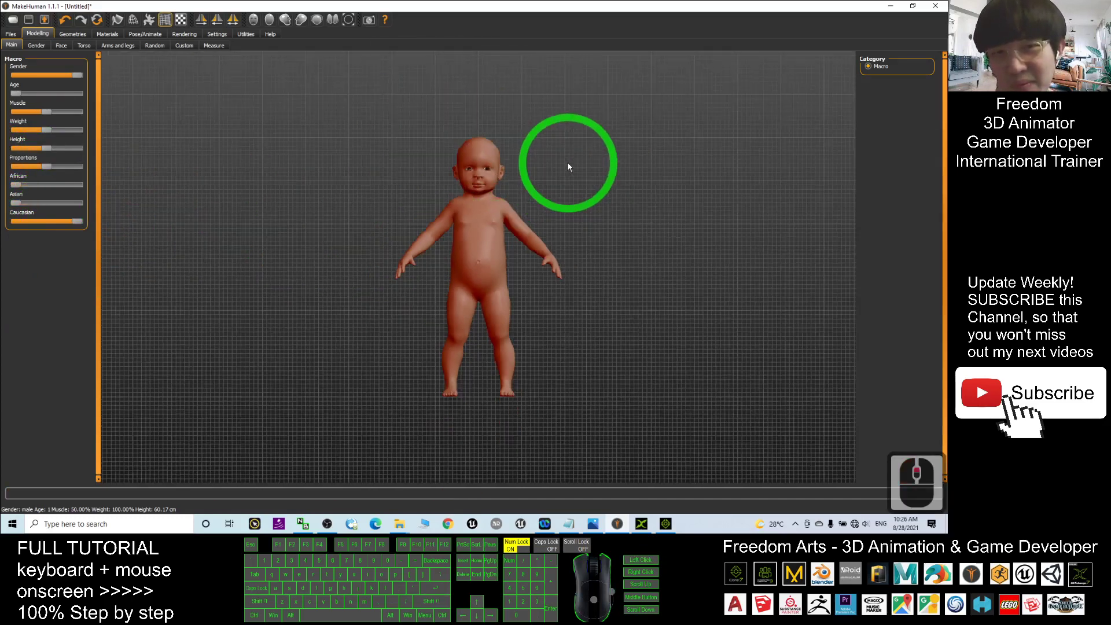
scroll(568, 164, up, 1)
drag(47, 221, 4, 219)
drag(48, 184, 2, 187)
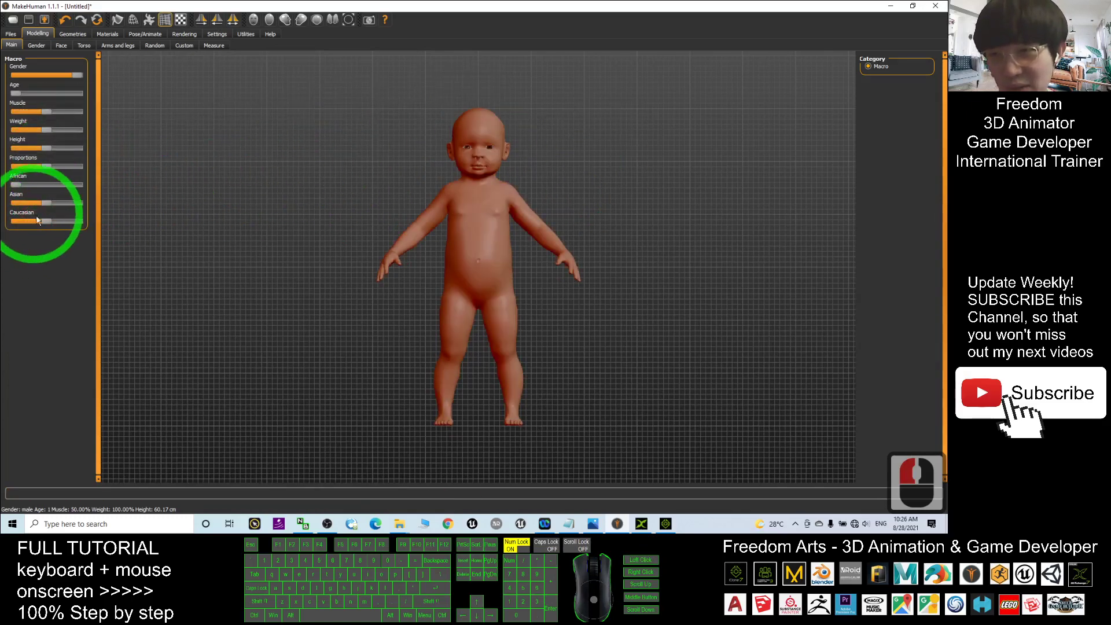
drag(37, 220, 105, 219)
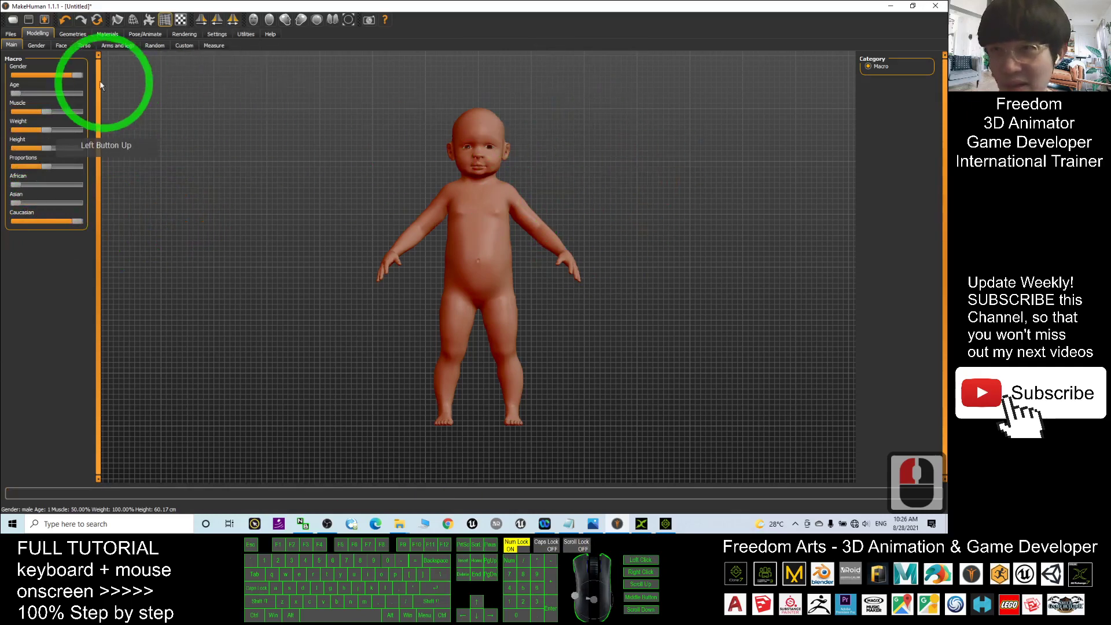
- Review the modelling options for face, torso, and arms and legs, and inspect the baby from an angle
click(60, 45)
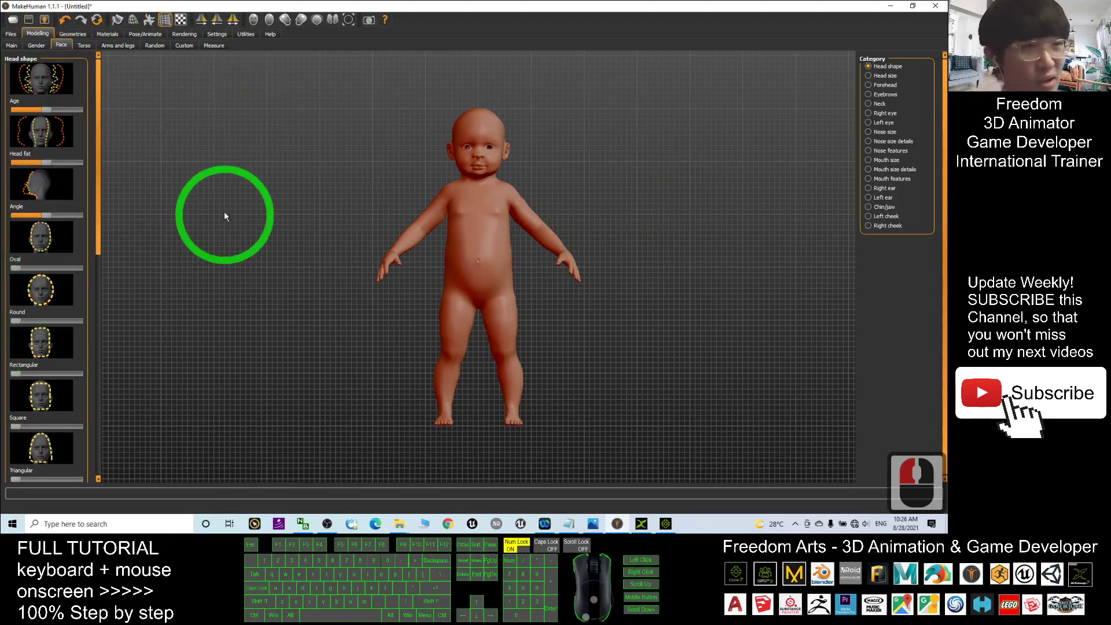
click(84, 45)
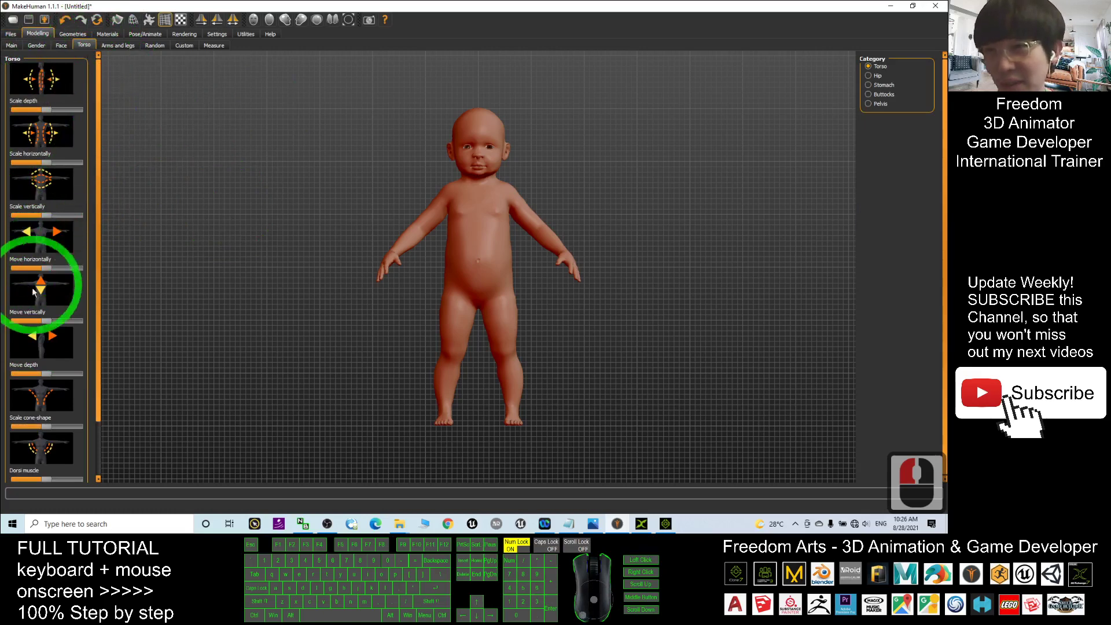
click(117, 45)
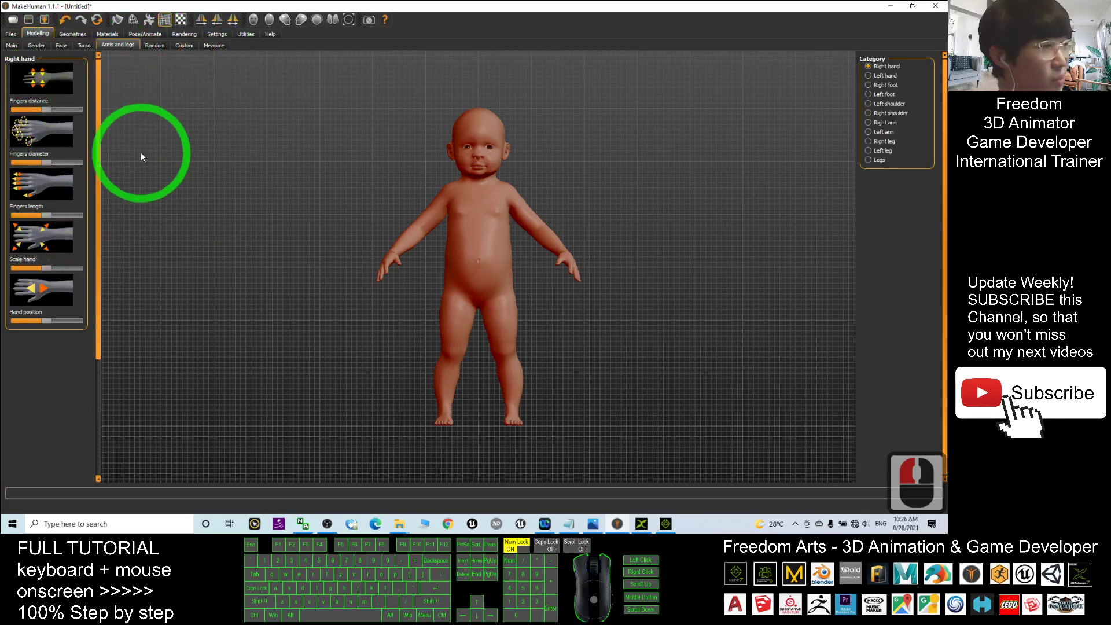
scroll(689, 245, up, 2)
scroll(671, 252, down, 3)
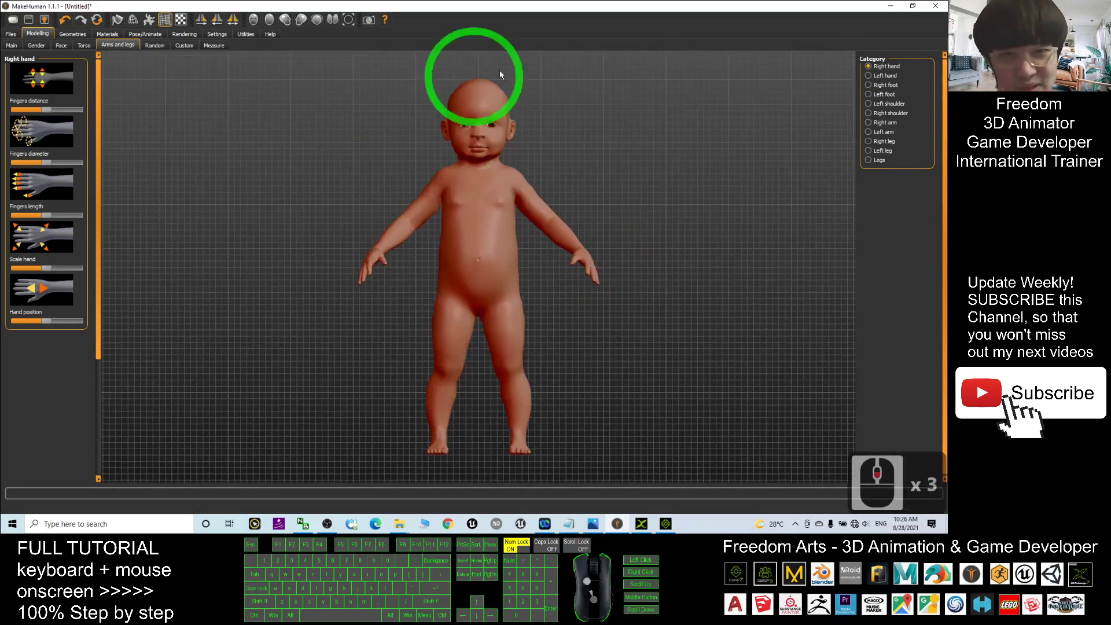
right_drag(701, 322, 652, 300)
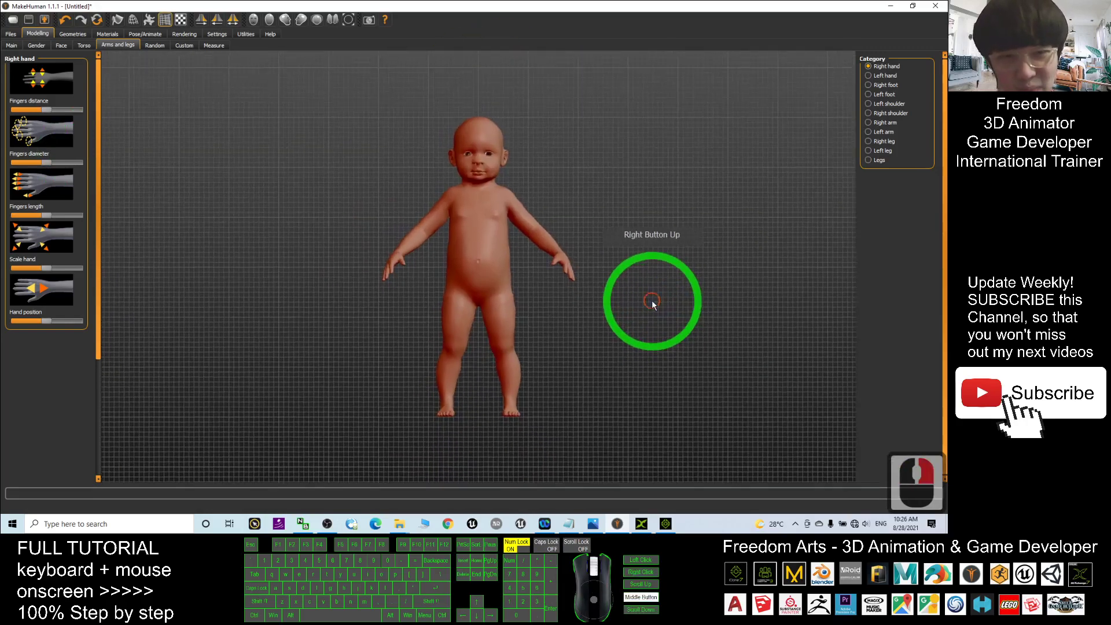
drag(613, 293, 550, 296)
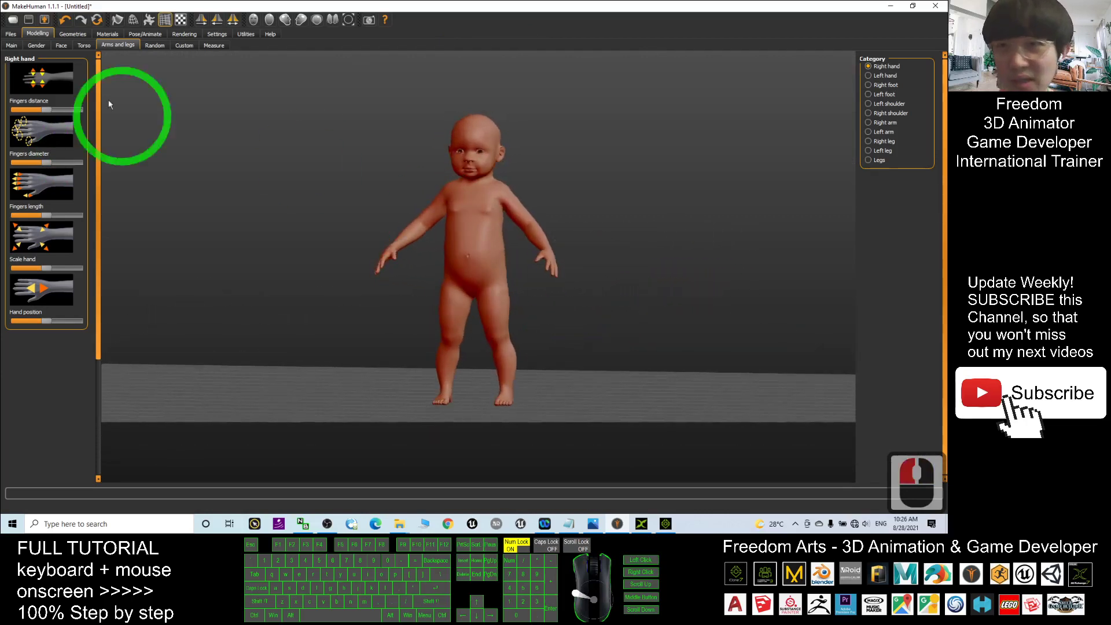
- Try the Male casualsuit06 outfit from the clothes library on the baby
click(72, 34)
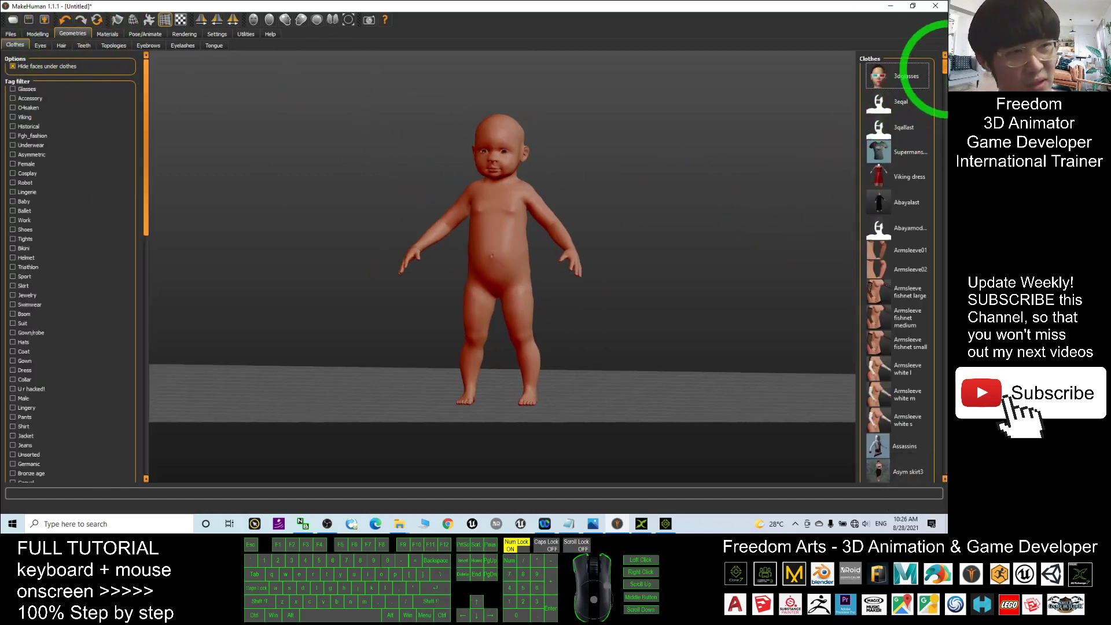
drag(945, 72, 949, 282)
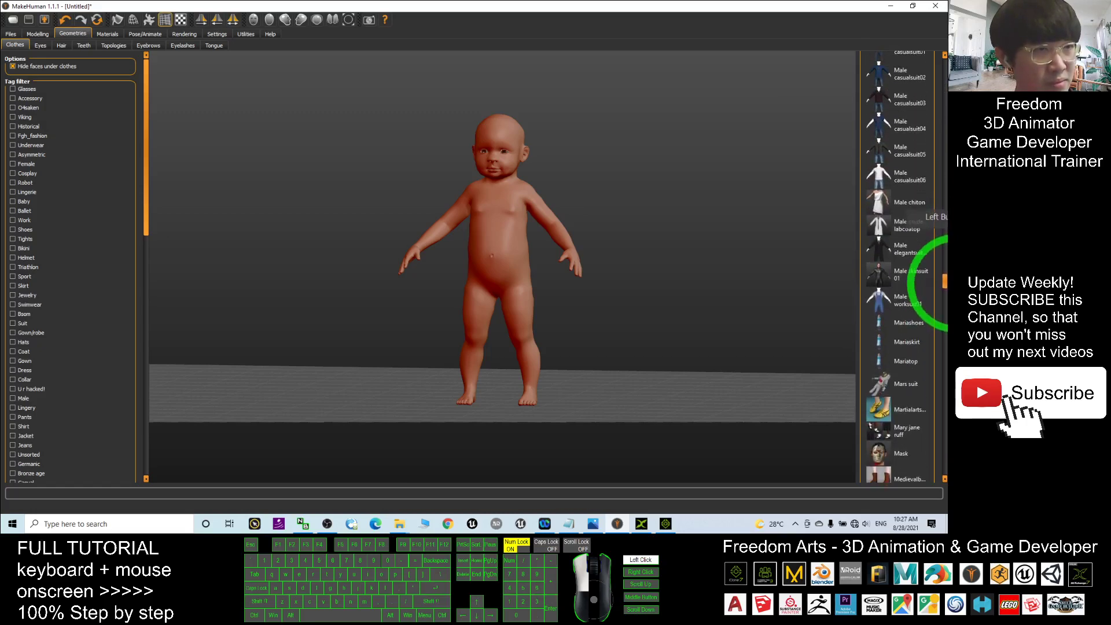
click(895, 180)
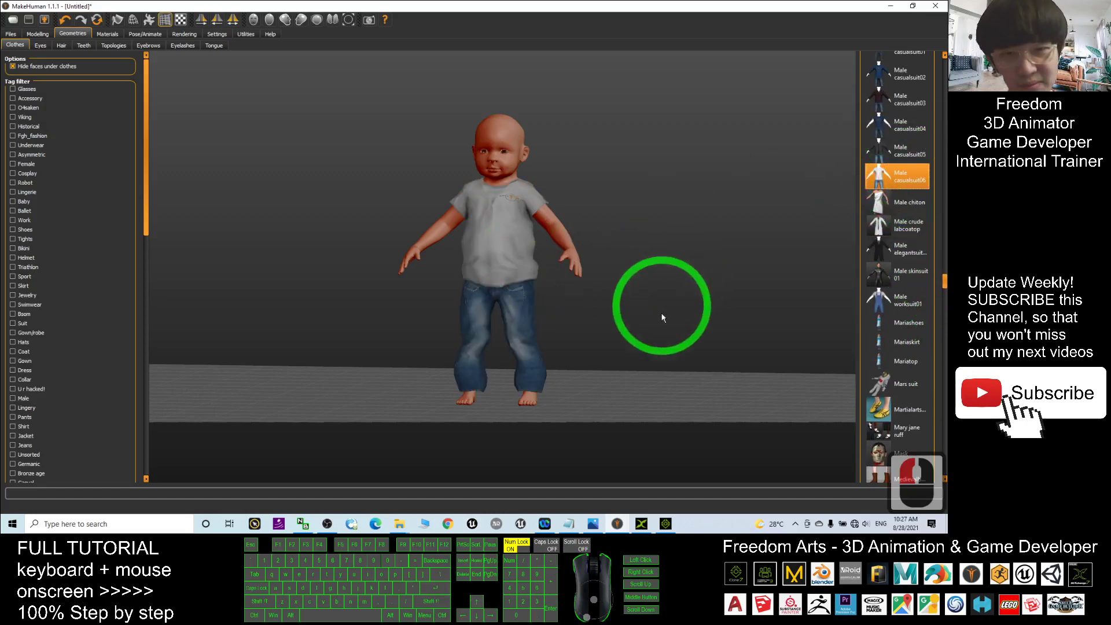
right_drag(661, 311, 643, 327)
mouse_move(642, 328)
mouse_down()
mouse_move(833, 337)
mouse_move(637, 340)
mouse_move(536, 328)
mouse_move(638, 345)
mouse_up()
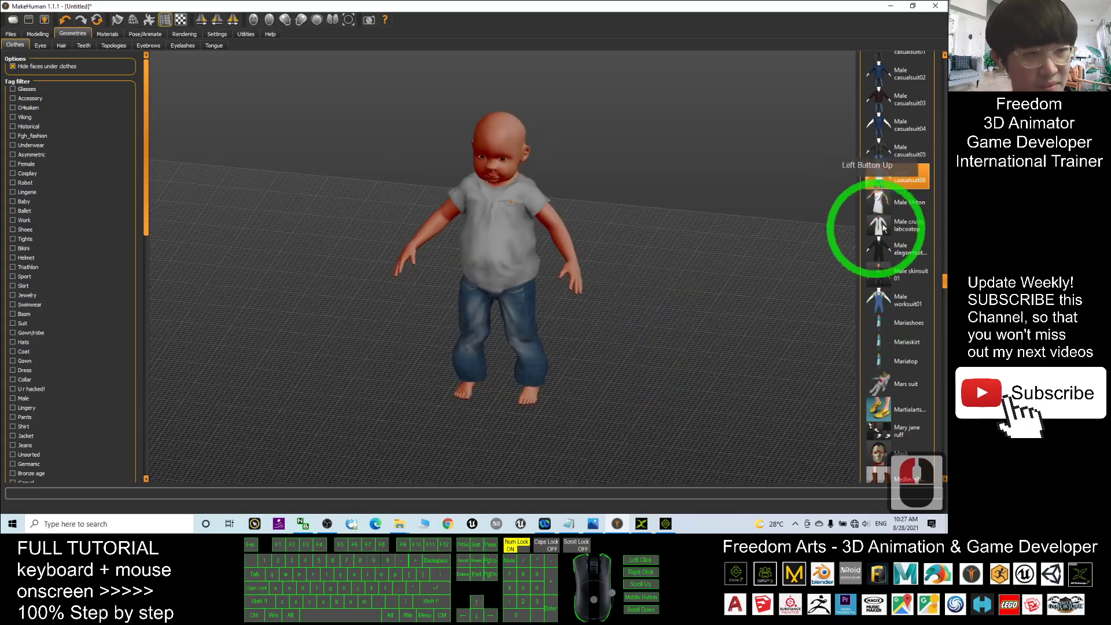
- Replace the baby's casual outfit with Male worksuit01 and inspect the fit from several angles
click(893, 176)
click(906, 296)
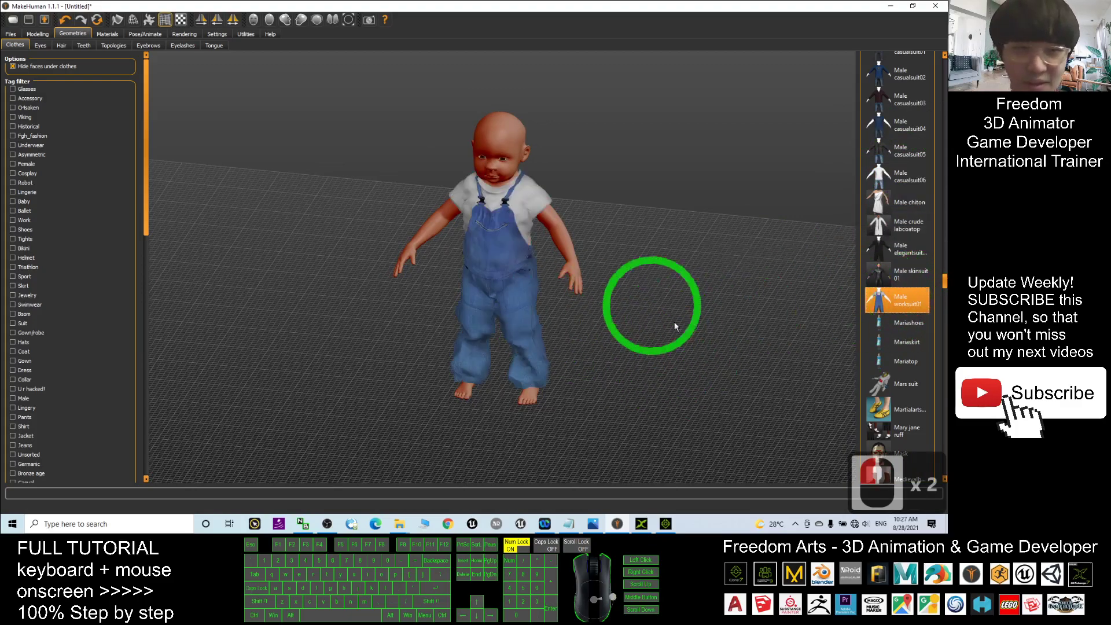
right_drag(691, 333, 734, 340)
drag(734, 339, 648, 326)
scroll(521, 292, up, 3)
scroll(524, 290, down, 5)
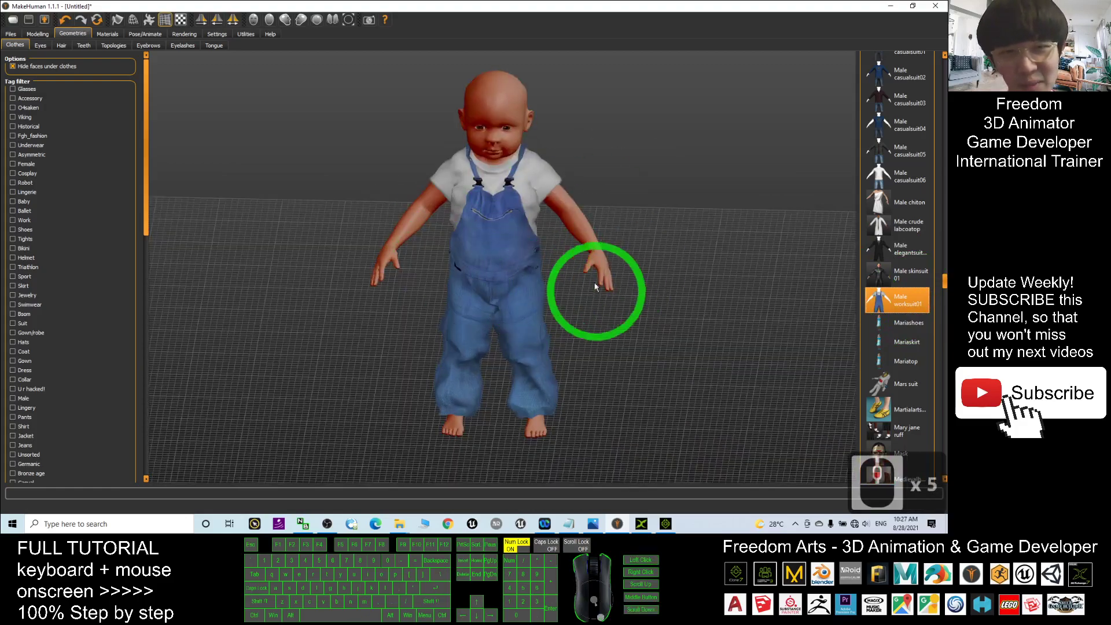
right_drag(677, 286, 680, 310)
drag(679, 316, 592, 350)
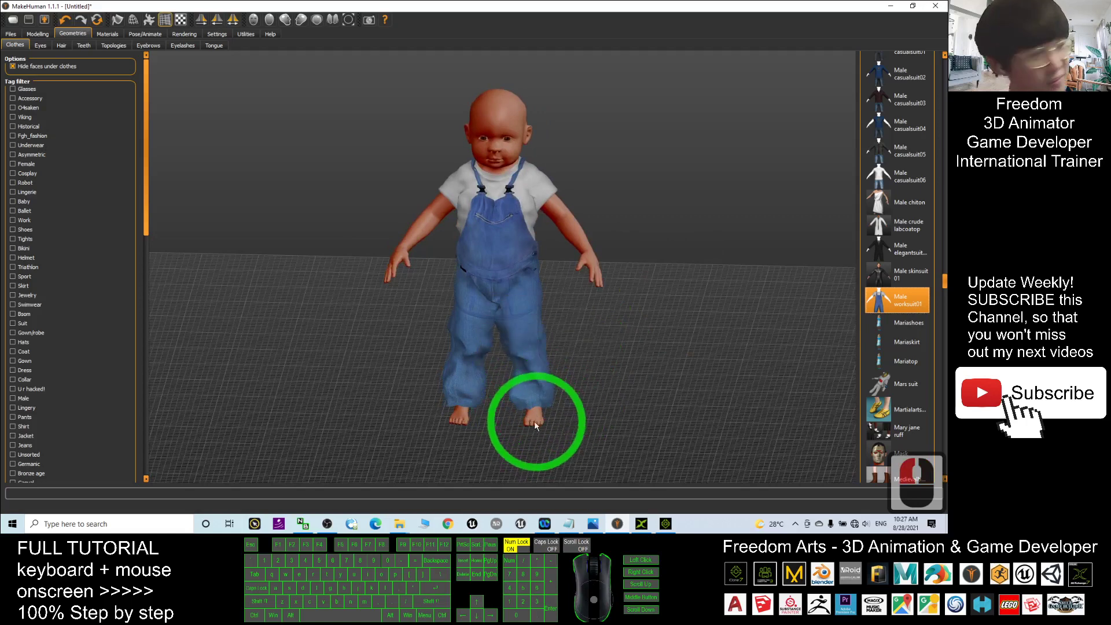
right_drag(659, 316, 659, 330)
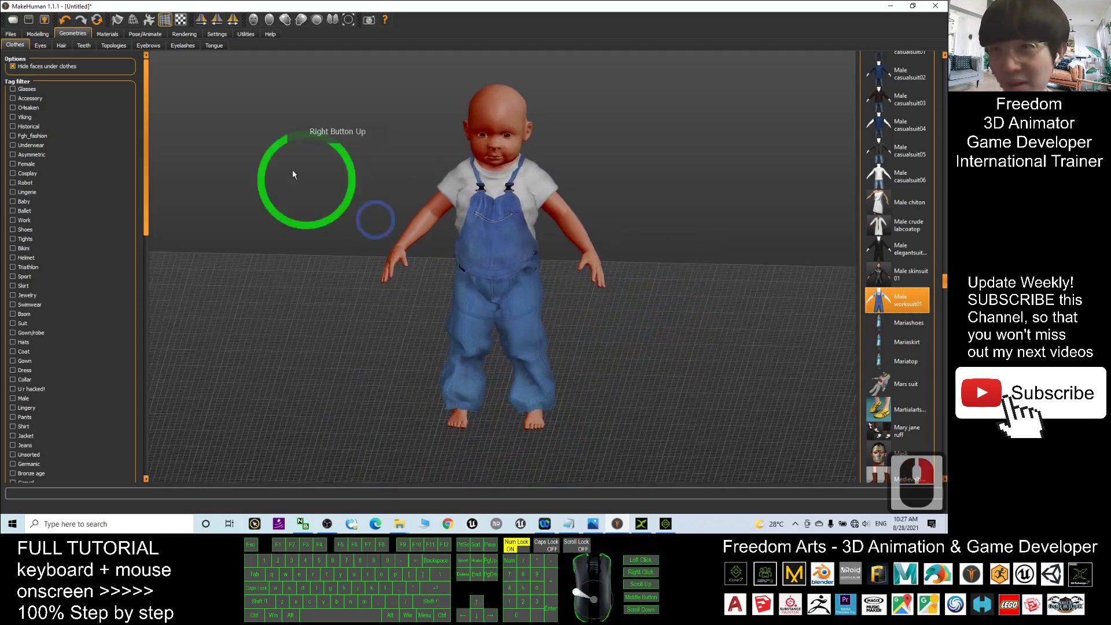
- Try the Short02 hairstyle on the baby and inspect it from an angle
click(40, 46)
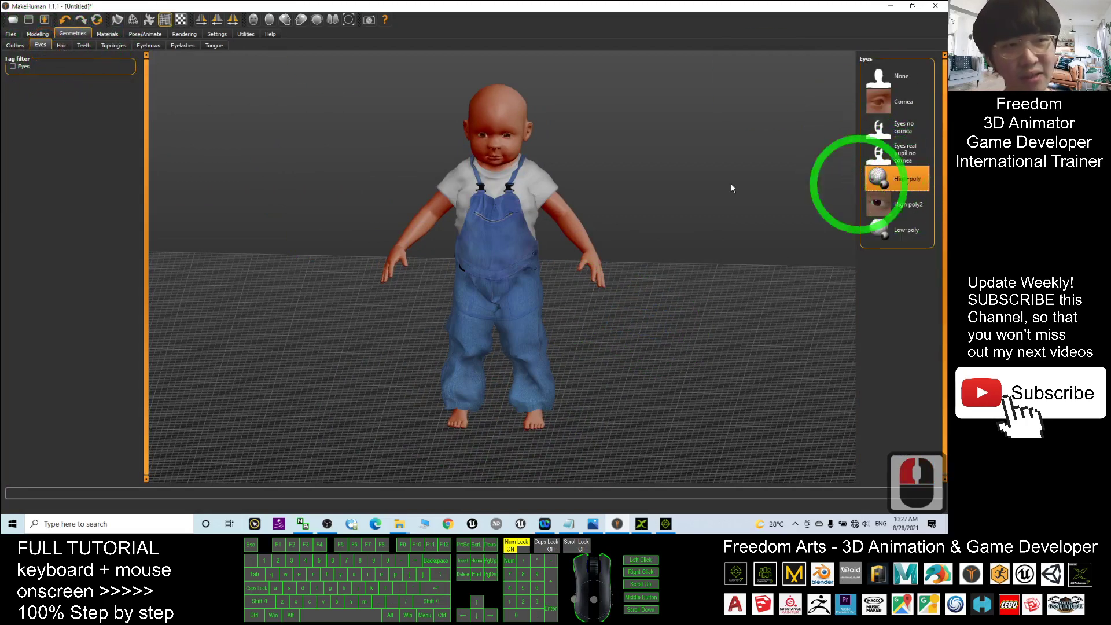
click(61, 46)
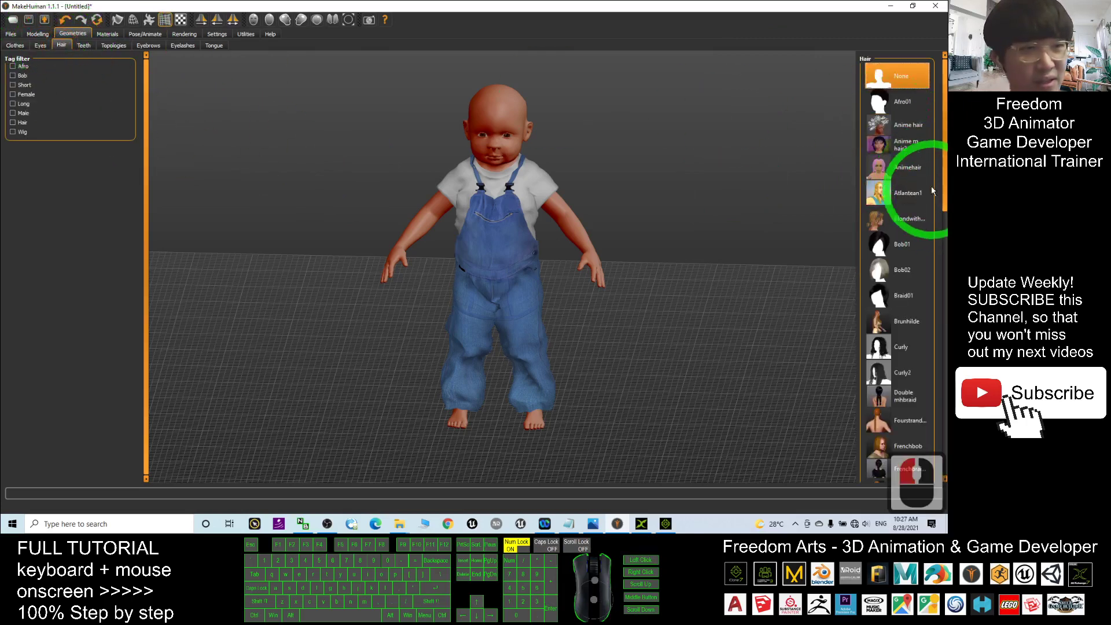
drag(948, 168, 947, 380)
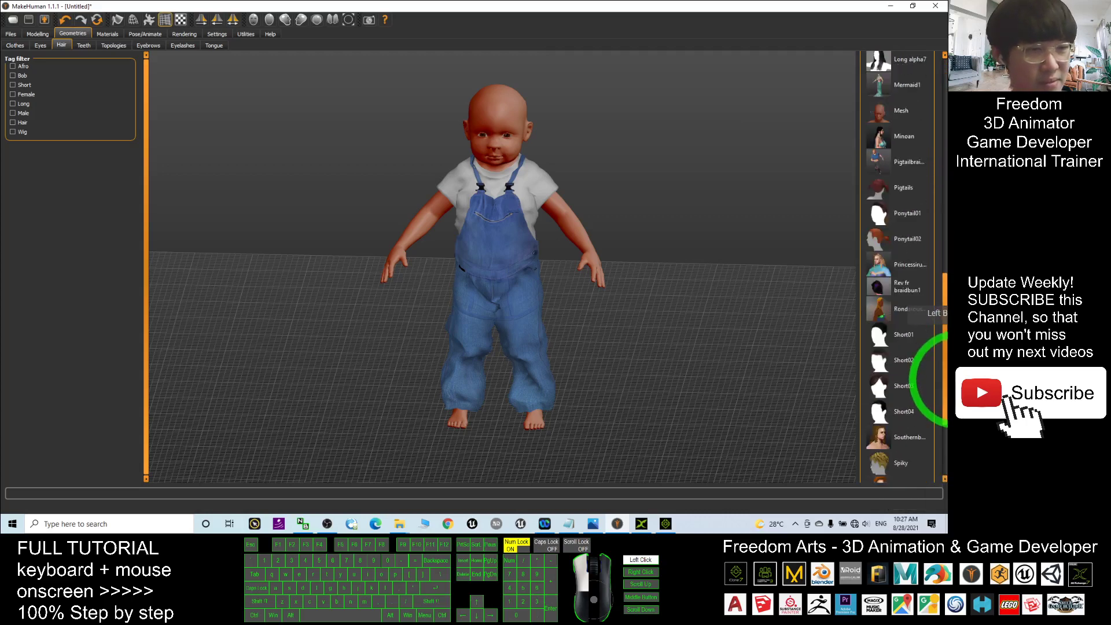
click(901, 360)
click(900, 360)
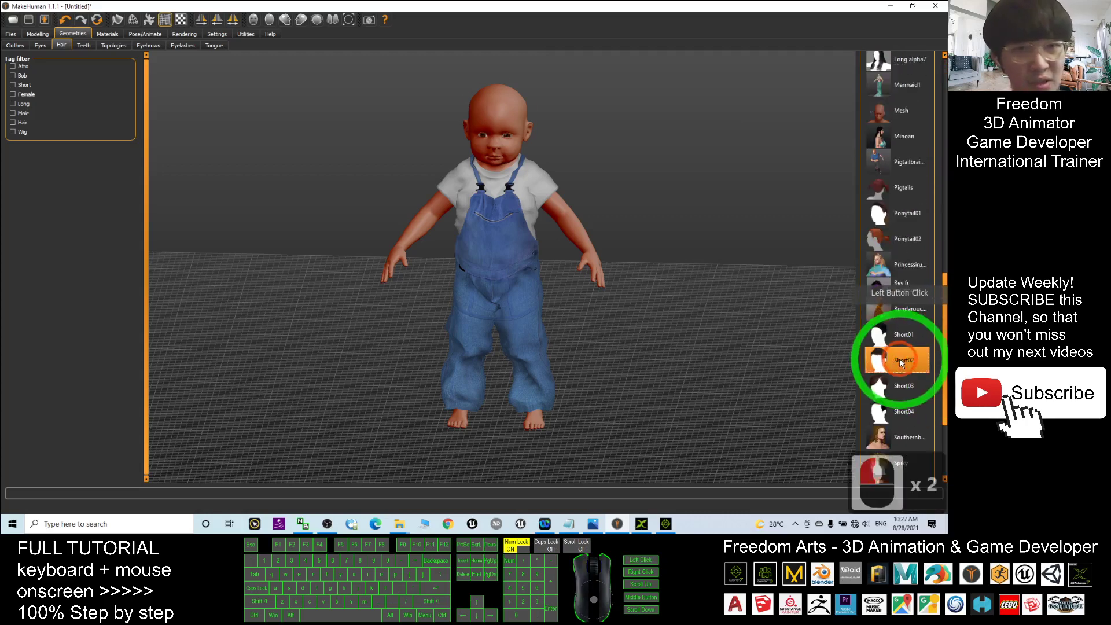
right_drag(695, 368, 579, 338)
drag(579, 338, 652, 330)
- Try the Short01 hairstyle on the baby in place of Short02 and view it from another angle
click(905, 365)
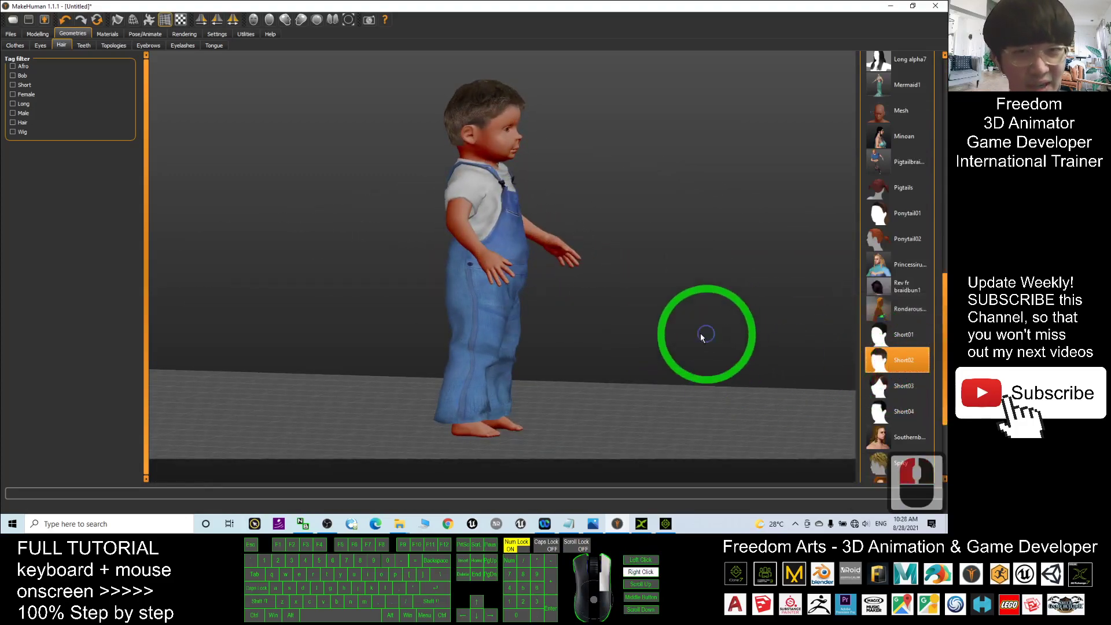
right_drag(705, 332, 672, 335)
drag(671, 335, 585, 342)
click(904, 338)
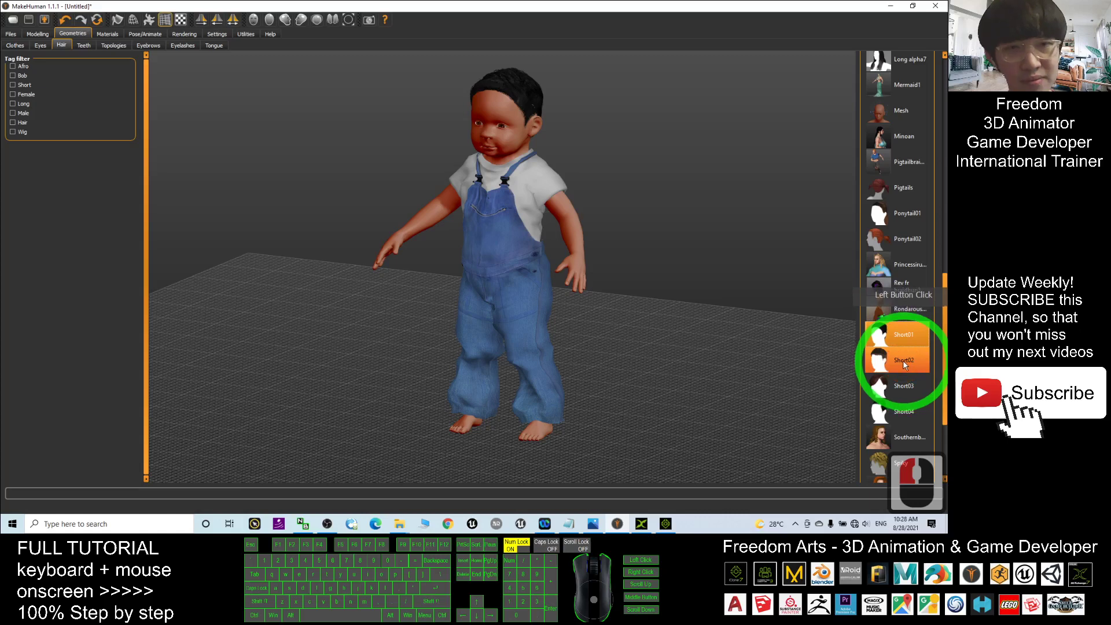
right_click(662, 330)
right_drag(662, 330, 896, 339)
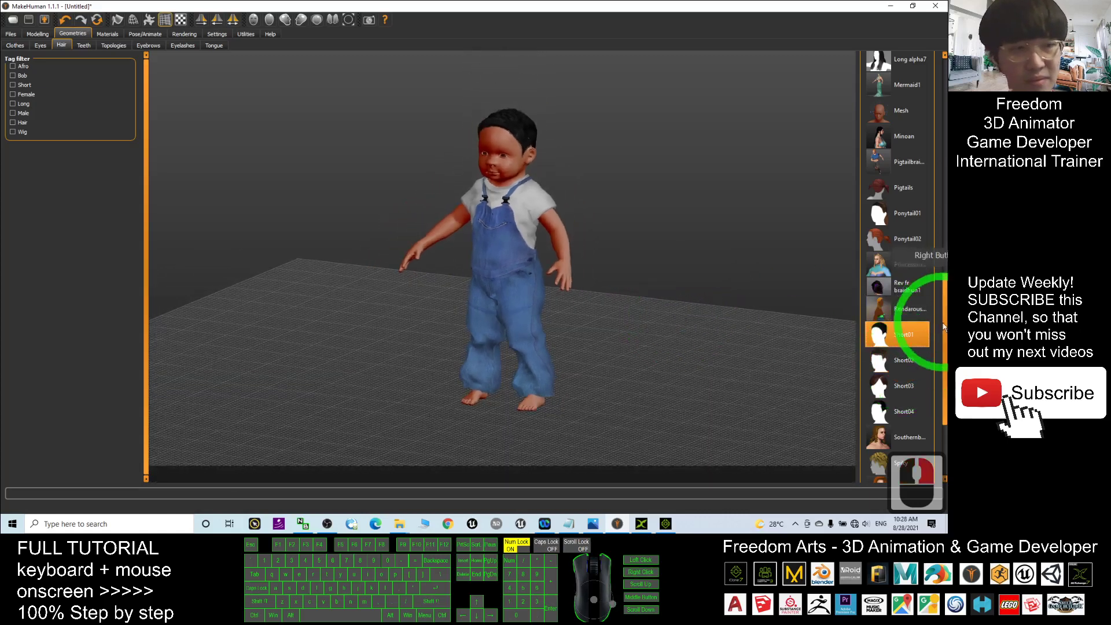
- Switch the baby's hair back to Short02 and examine it near and far
click(896, 360)
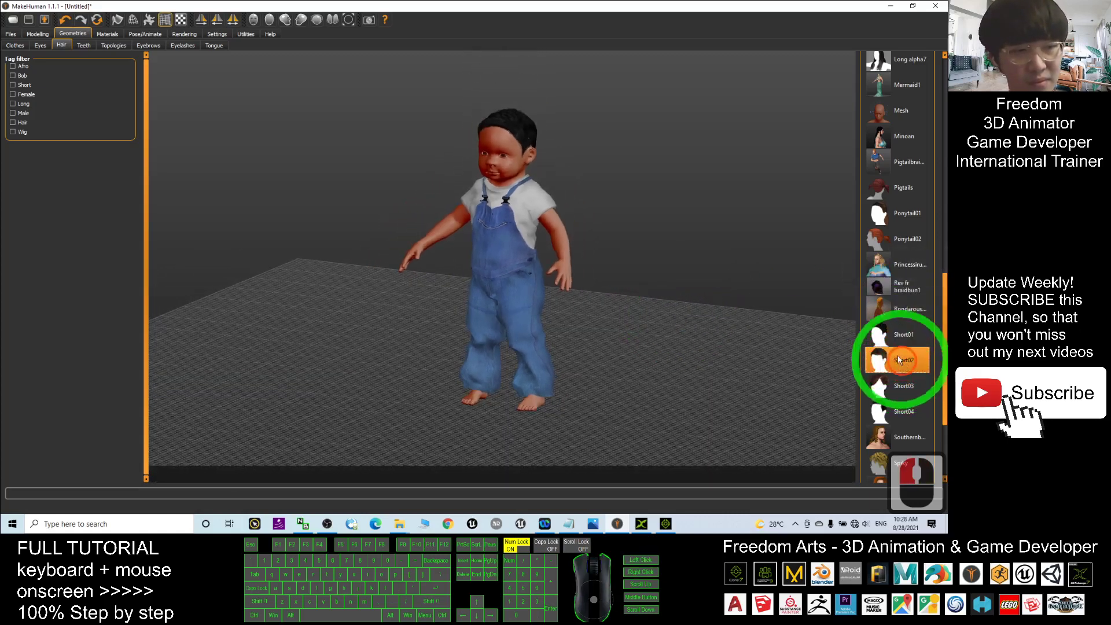
click(621, 272)
right_drag(632, 315, 894, 369)
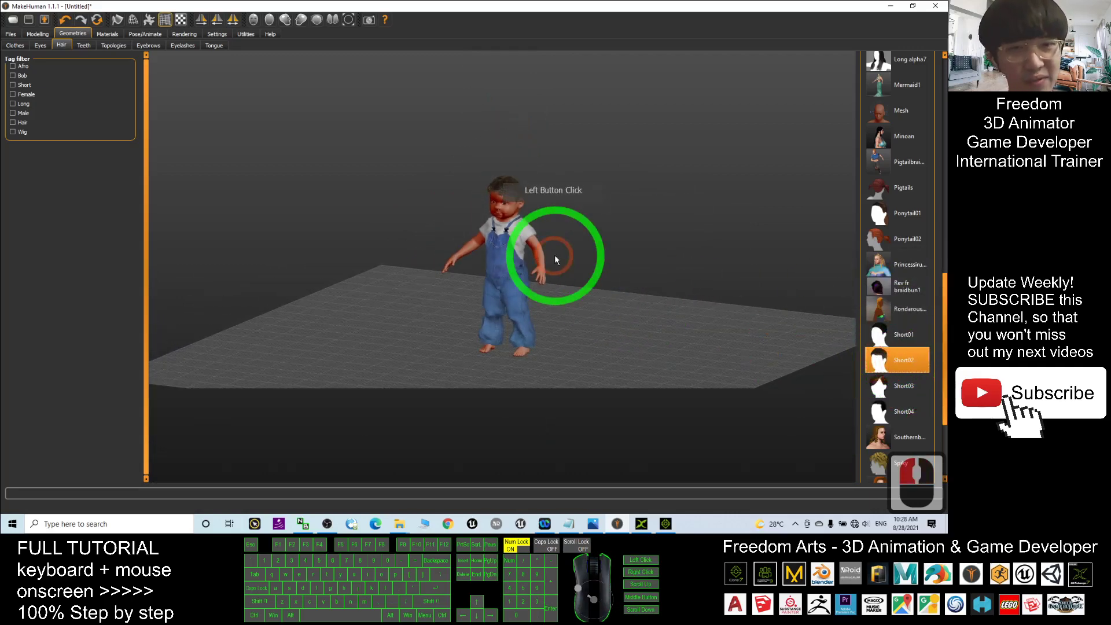
scroll(554, 253, down, 2)
scroll(555, 254, up, 9)
scroll(625, 251, down, 1)
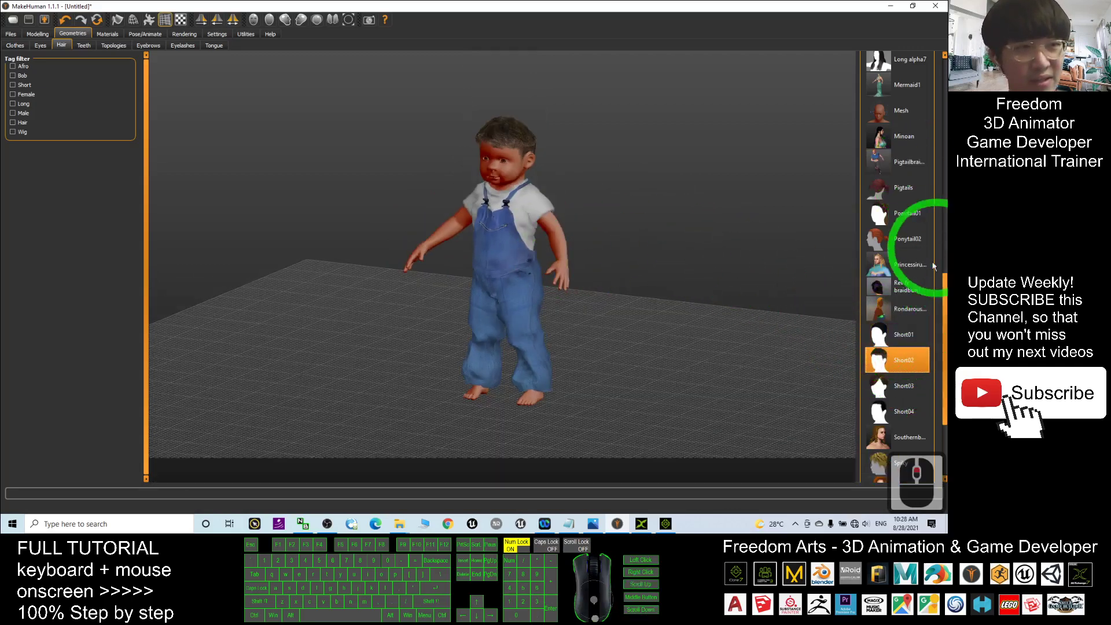
- Remove the baby's hair by choosing None, and check the bald head from the other side
drag(946, 278, 946, 61)
click(913, 77)
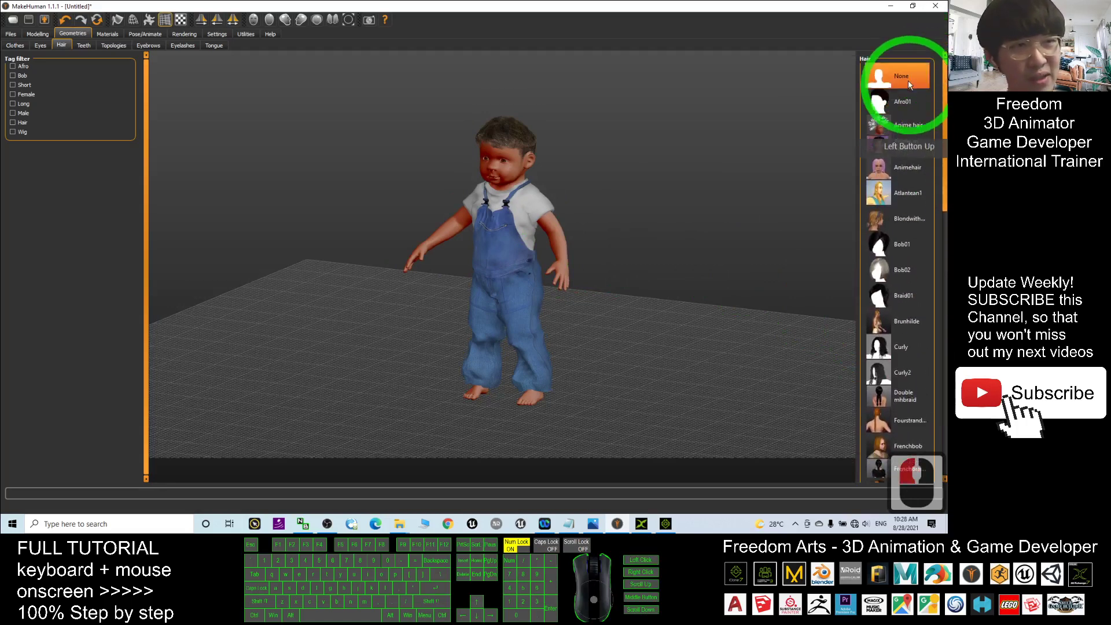
drag(632, 248, 683, 261)
scroll(615, 234, up, 3)
scroll(615, 234, down, 5)
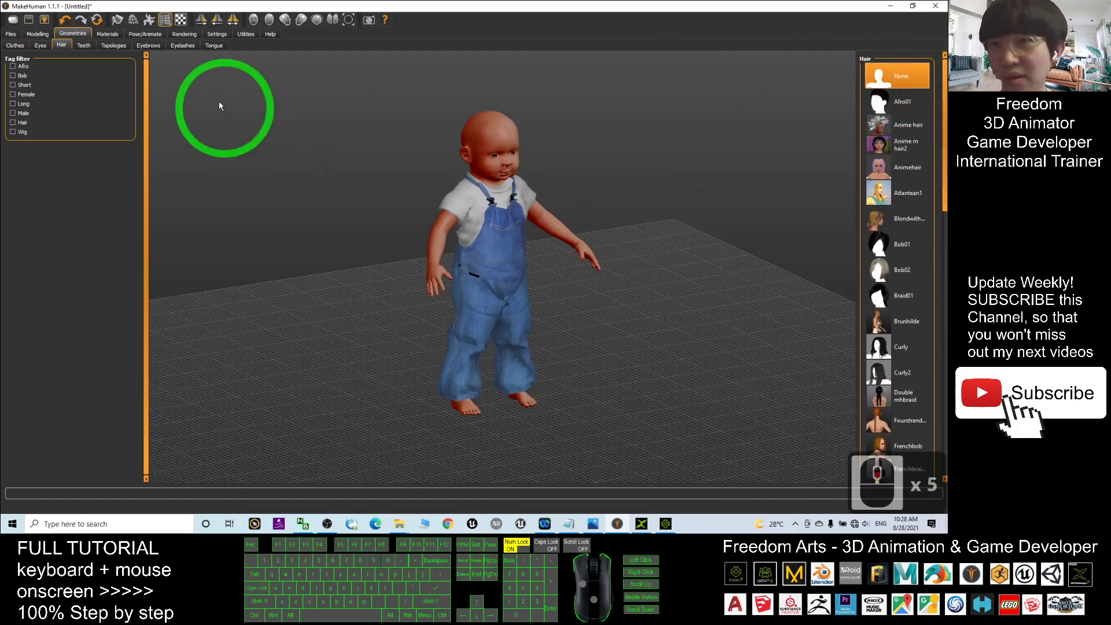
- Review the available teeth and topology options for the baby
click(83, 45)
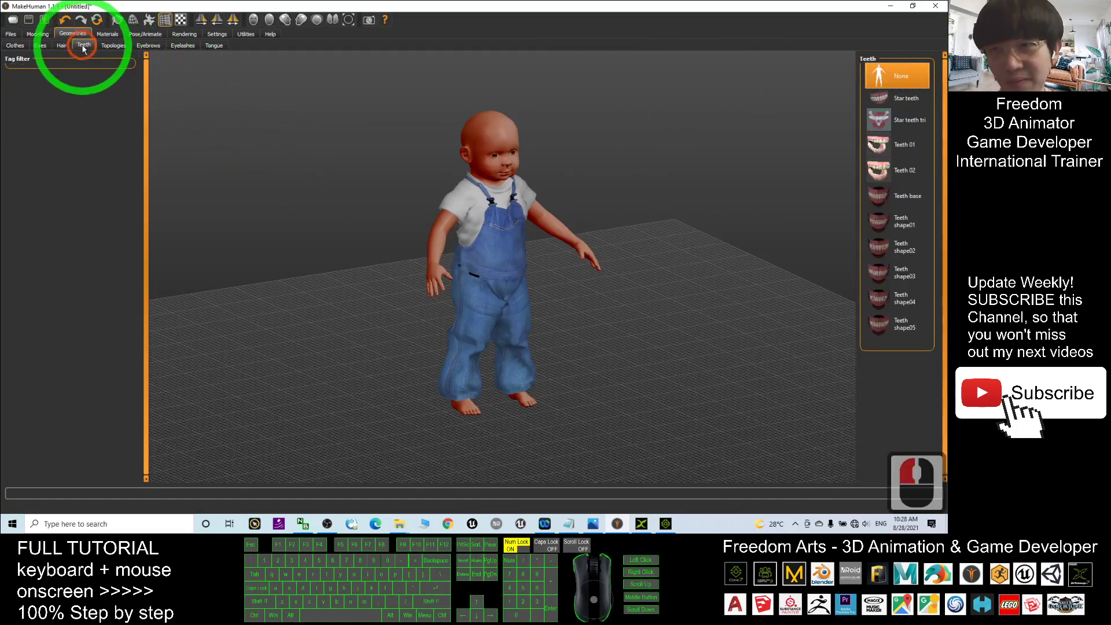
click(938, 75)
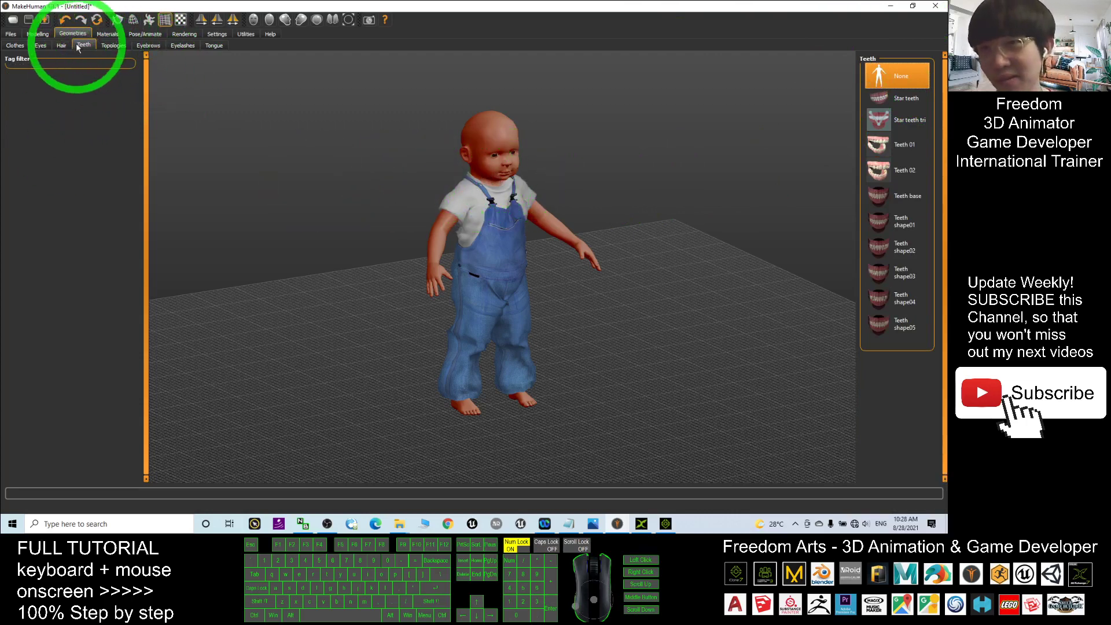
click(114, 45)
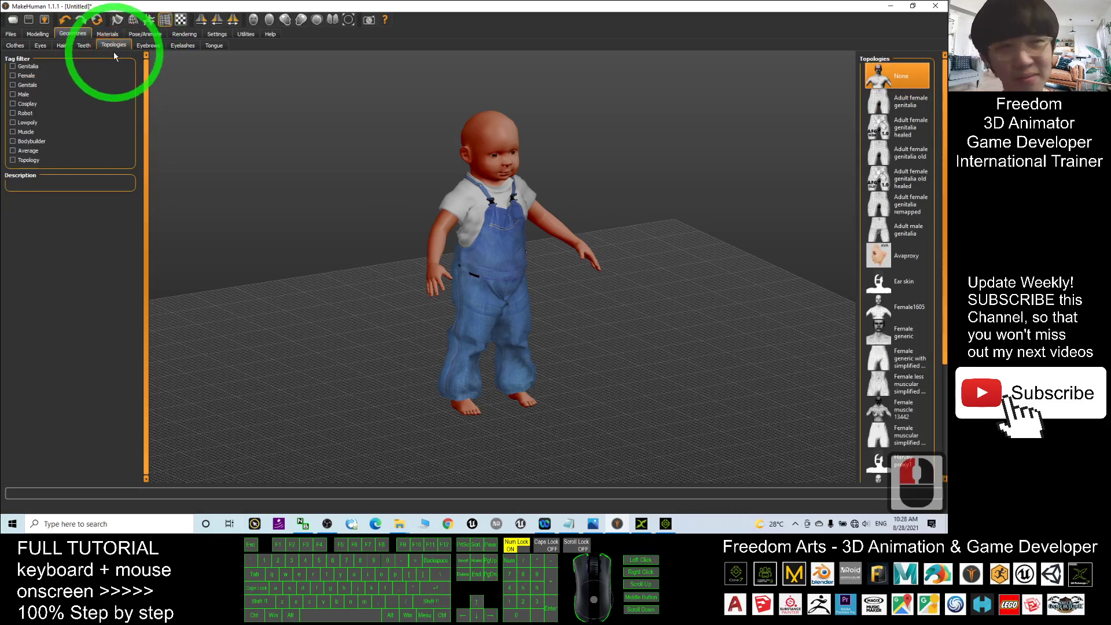
- Try the Eyebrow001 eyebrows on the baby and inspect the face up close
click(143, 45)
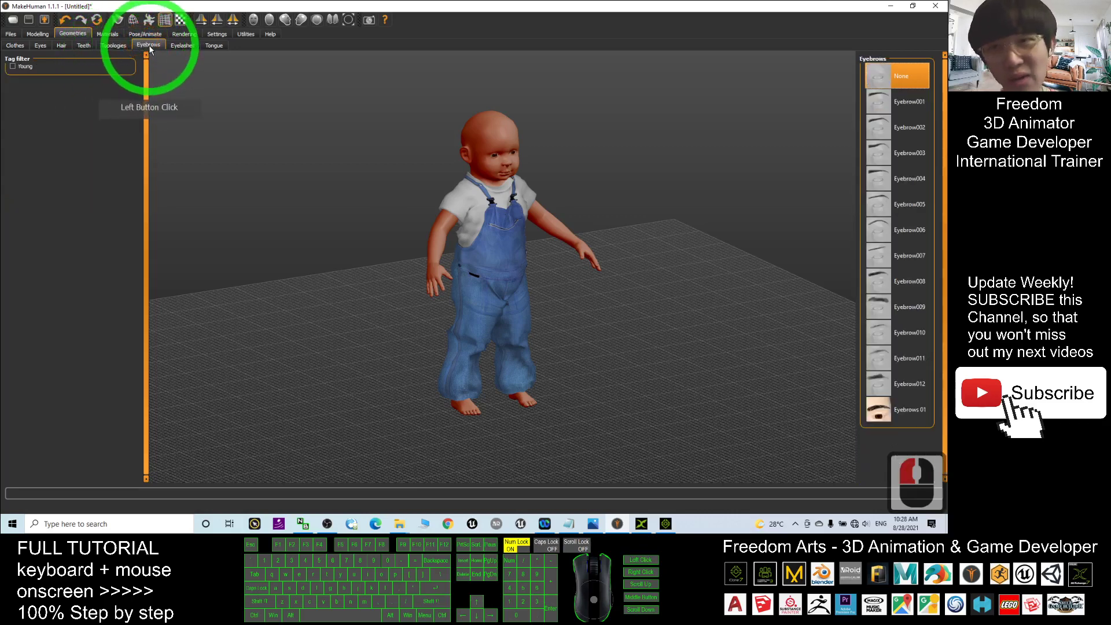
scroll(648, 81, up, 9)
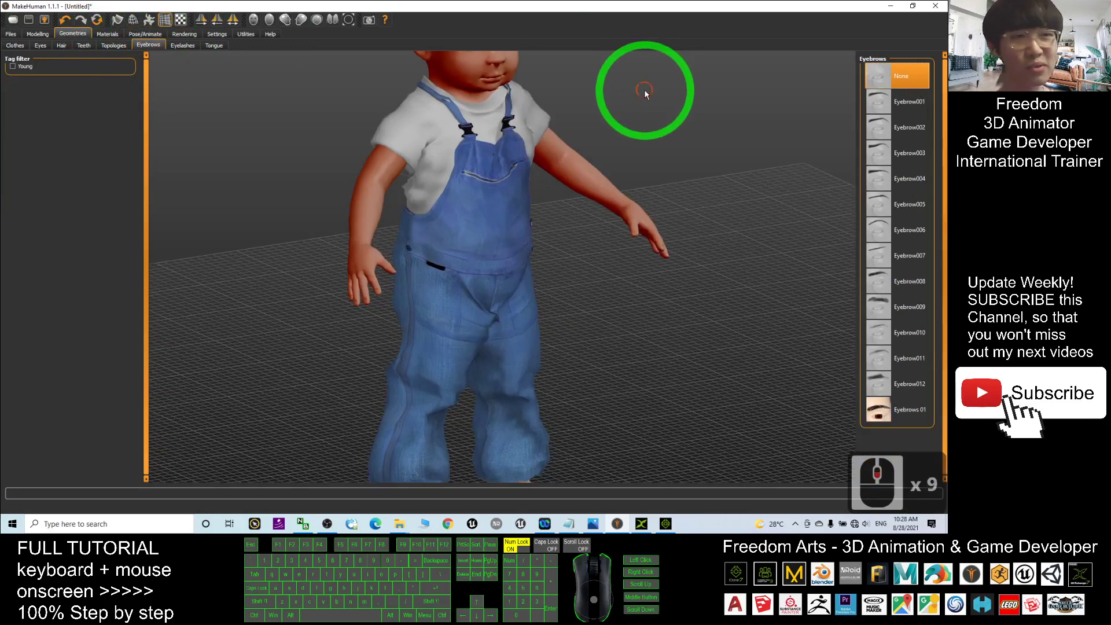
click(893, 333)
right_drag(732, 290, 717, 287)
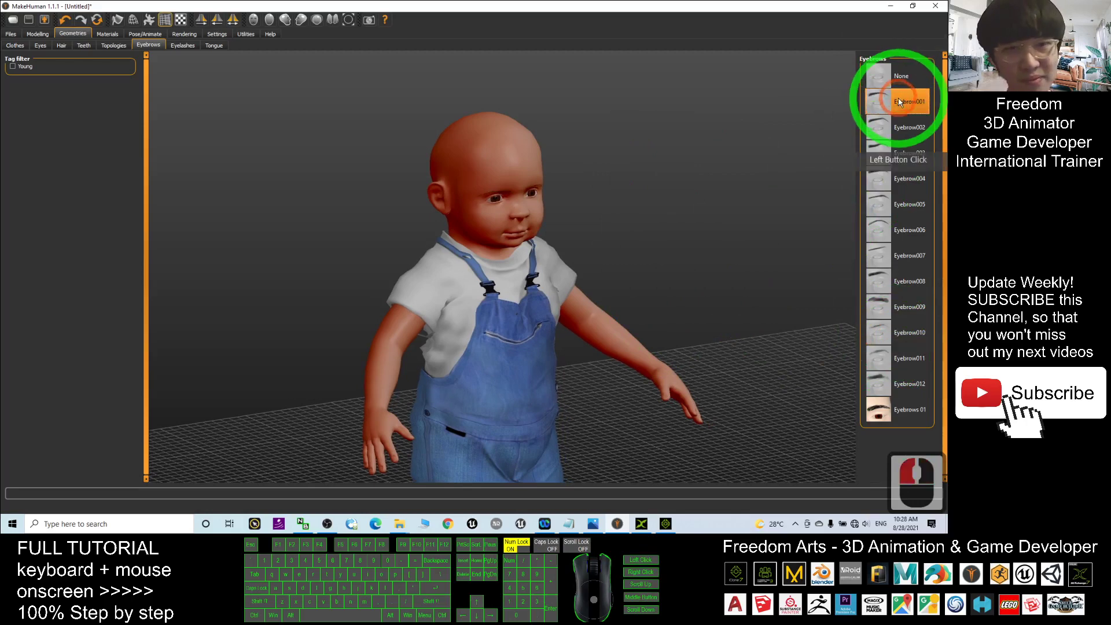
mouse_move(730, 255)
right_down()
mouse_move(719, 251)
mouse_move(724, 270)
right_up()
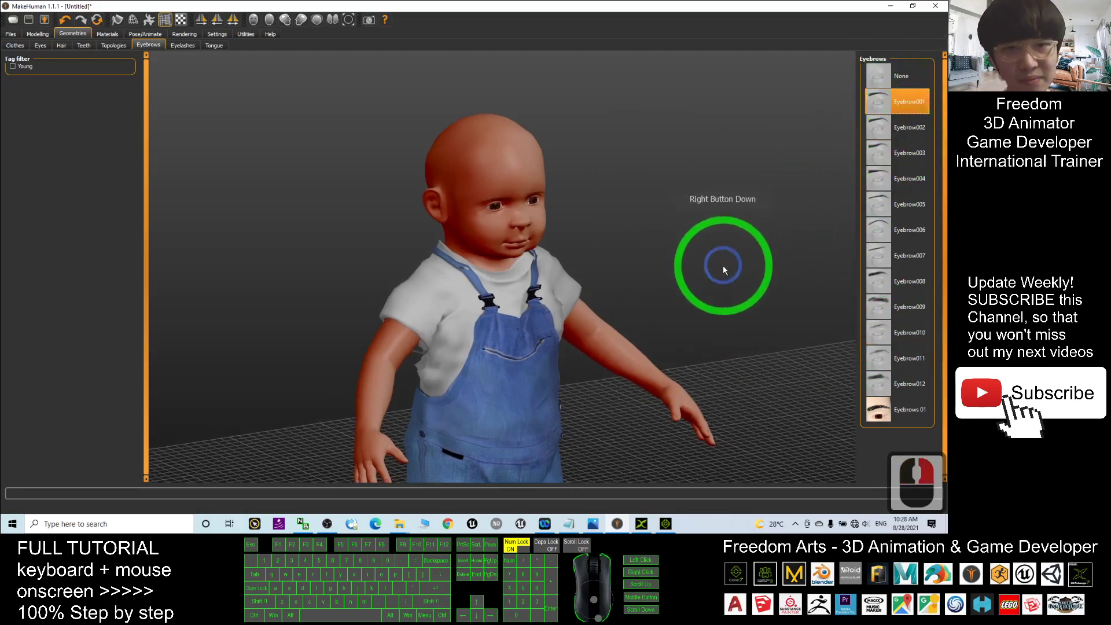
mouse_move(724, 270)
mouse_down()
mouse_move(675, 262)
mouse_move(720, 253)
mouse_up()
- Give the baby the Eyebrow010 eyebrows and check the face from the front and an angle
click(906, 354)
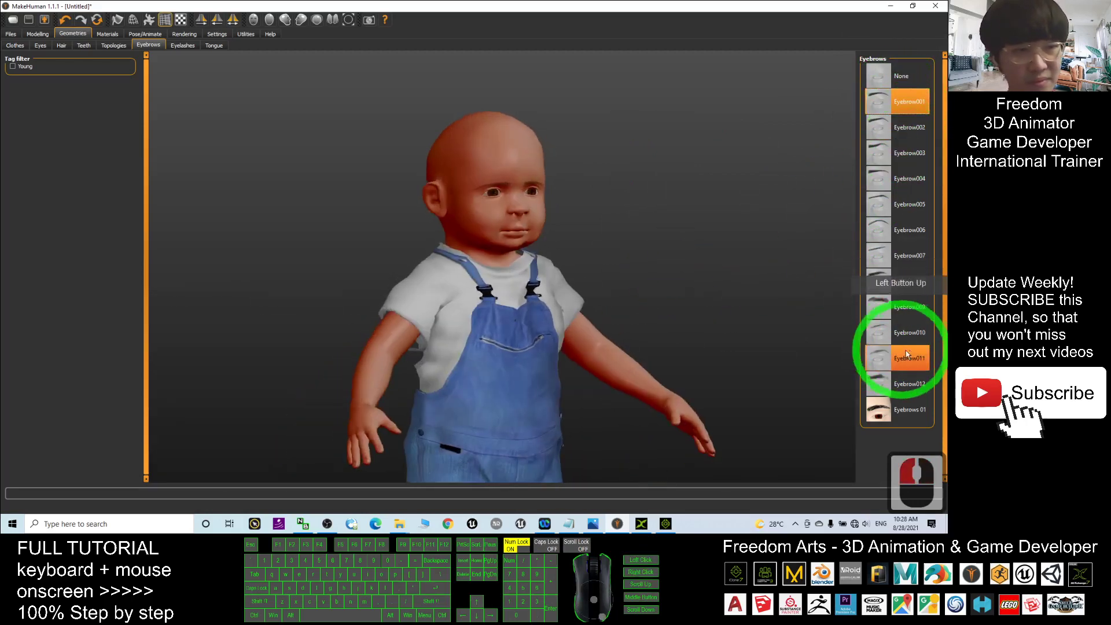
click(911, 341)
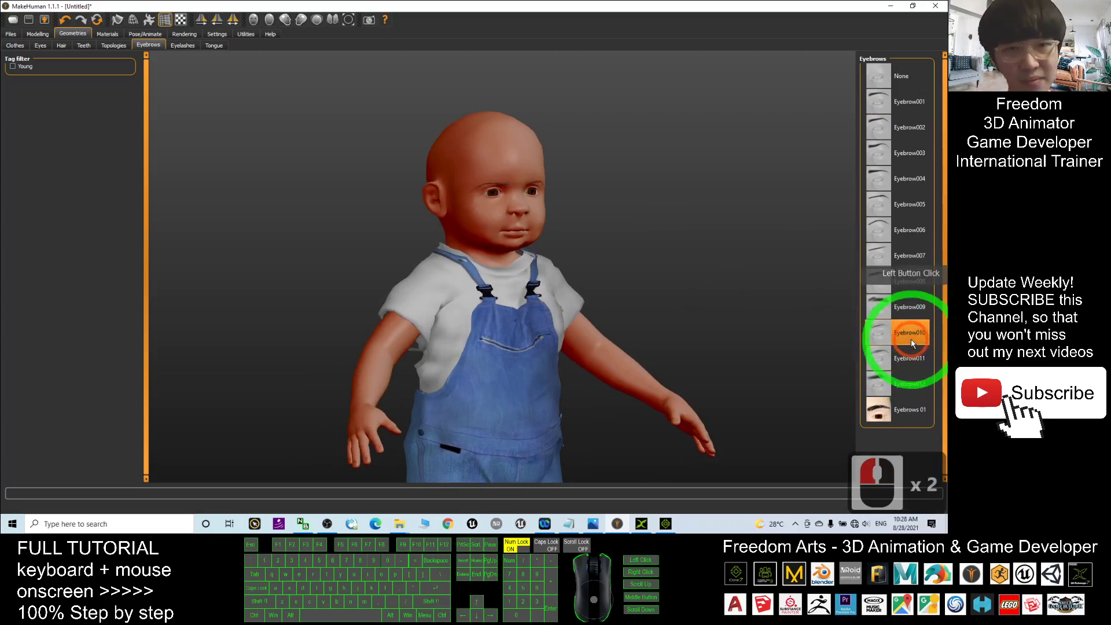
right_drag(654, 248, 632, 243)
drag(632, 243, 501, 202)
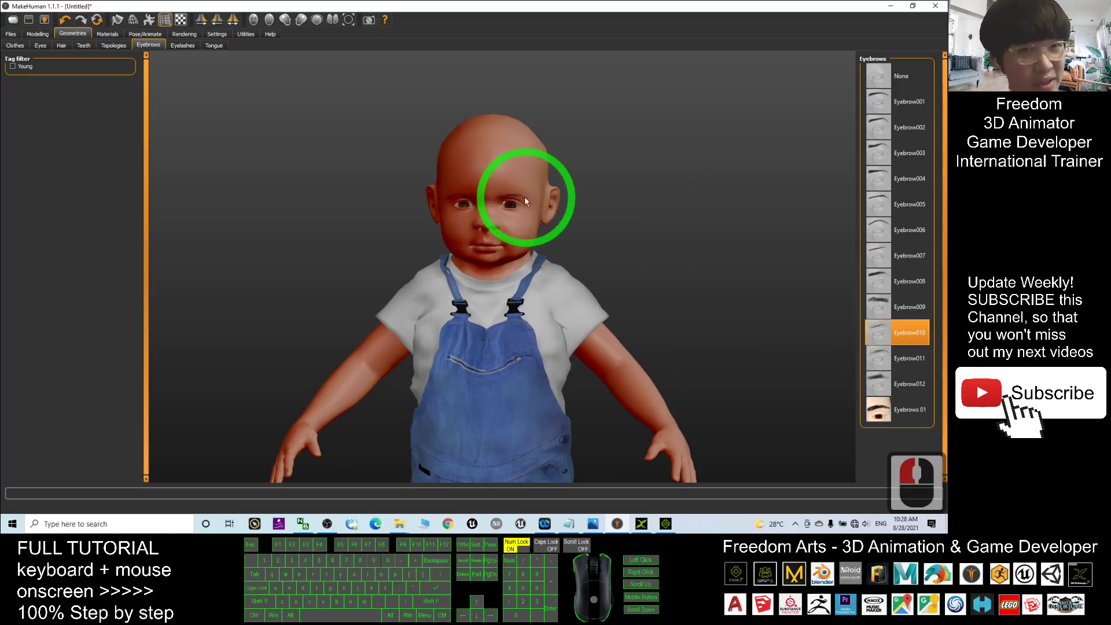
drag(529, 198, 457, 216)
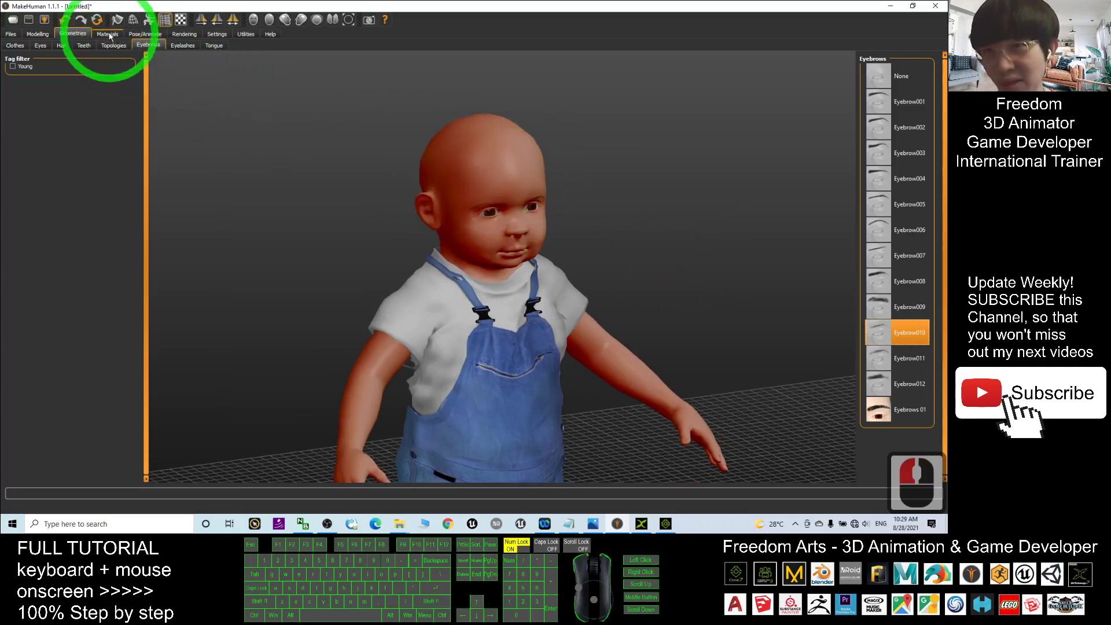
- Add the Eyelashes01 eyelashes to the baby and inspect the eyes up close
click(183, 46)
scroll(525, 153, up, 7)
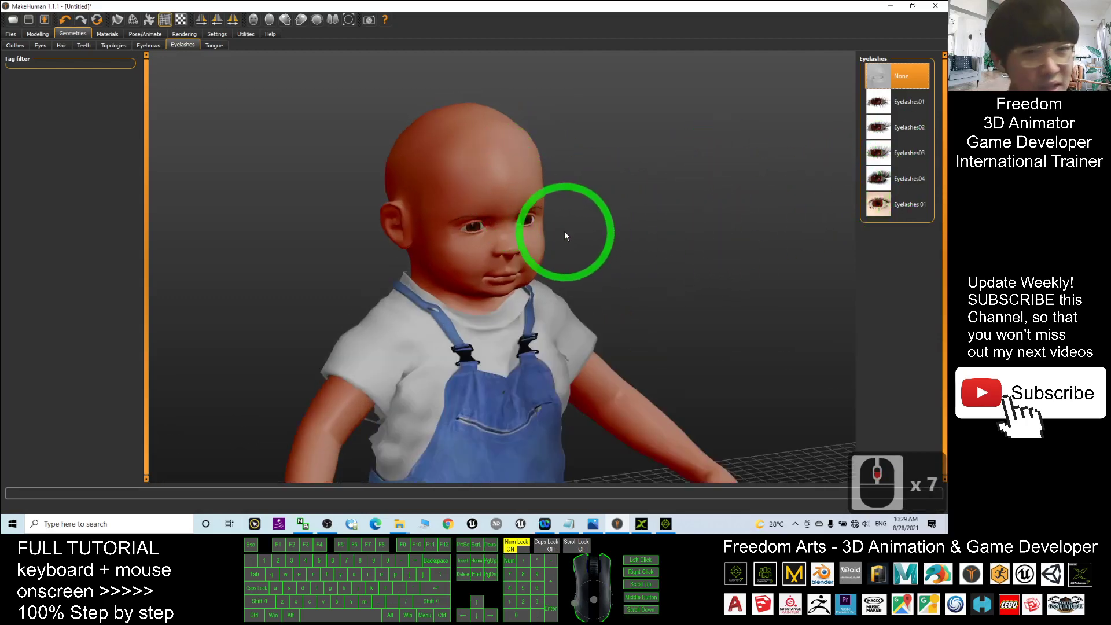
scroll(581, 215, down, 4)
scroll(577, 231, up, 13)
right_drag(613, 315, 613, 297)
click(895, 129)
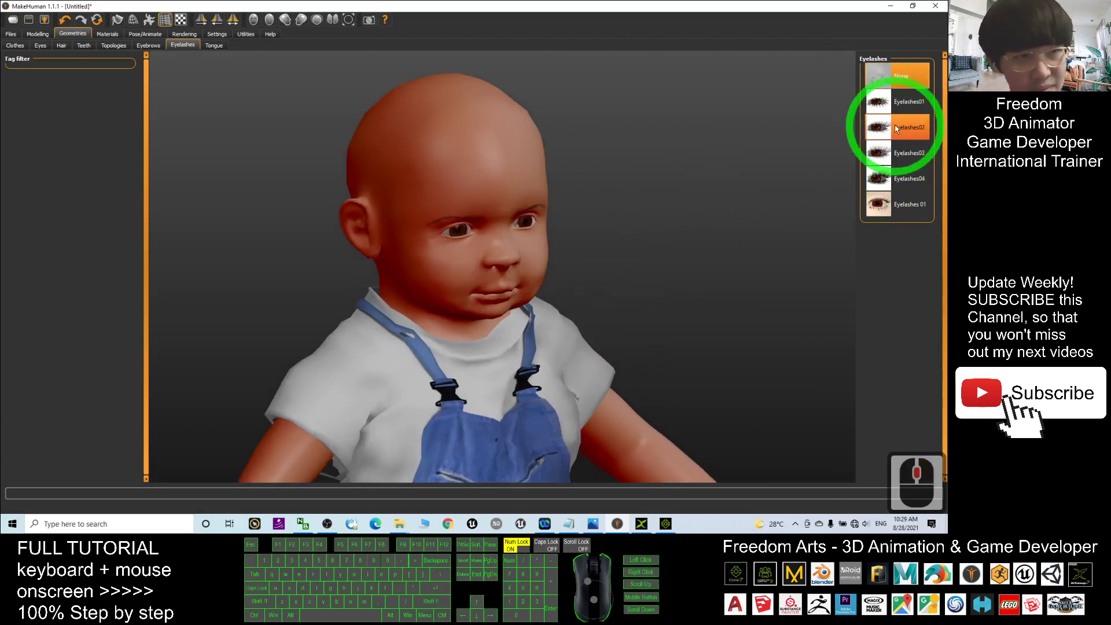
click(900, 102)
right_drag(746, 193, 702, 229)
mouse_move(702, 229)
mouse_down()
mouse_move(627, 227)
mouse_move(707, 223)
mouse_up()
- Add the Tongue01 tongue to the baby and look over the whole figure
click(214, 45)
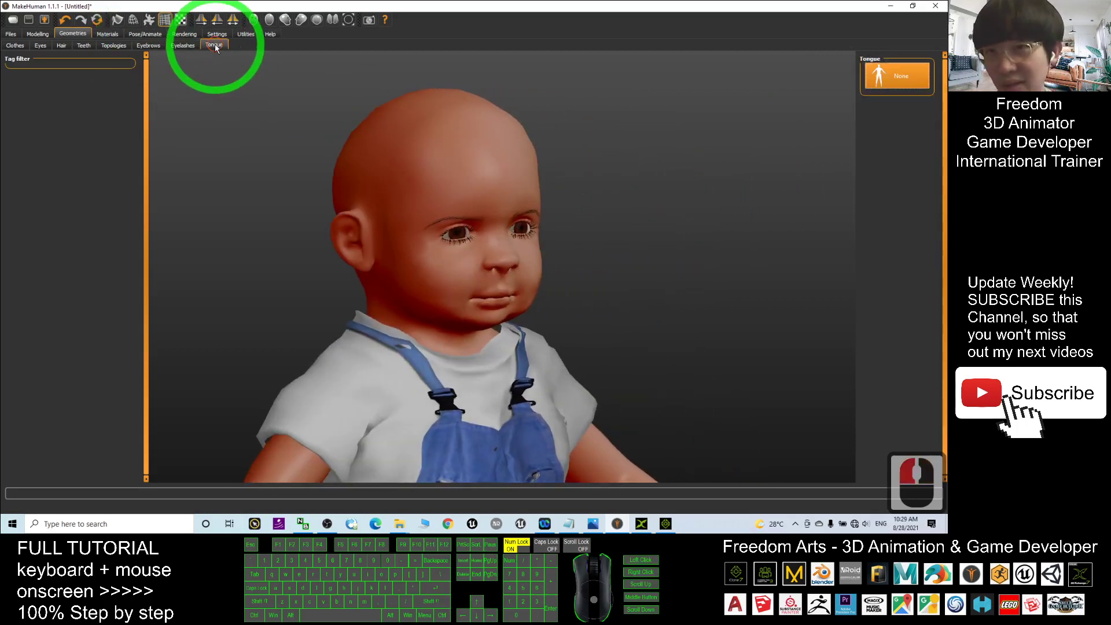
click(897, 103)
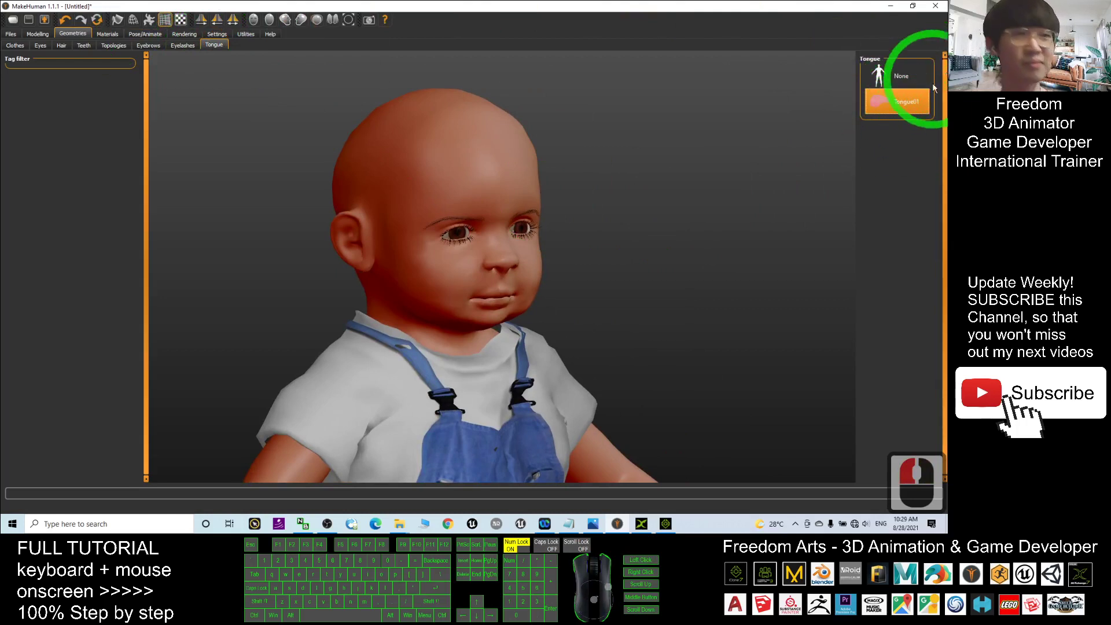
right_drag(743, 210, 721, 216)
scroll(689, 231, down, 12)
scroll(677, 243, up, 20)
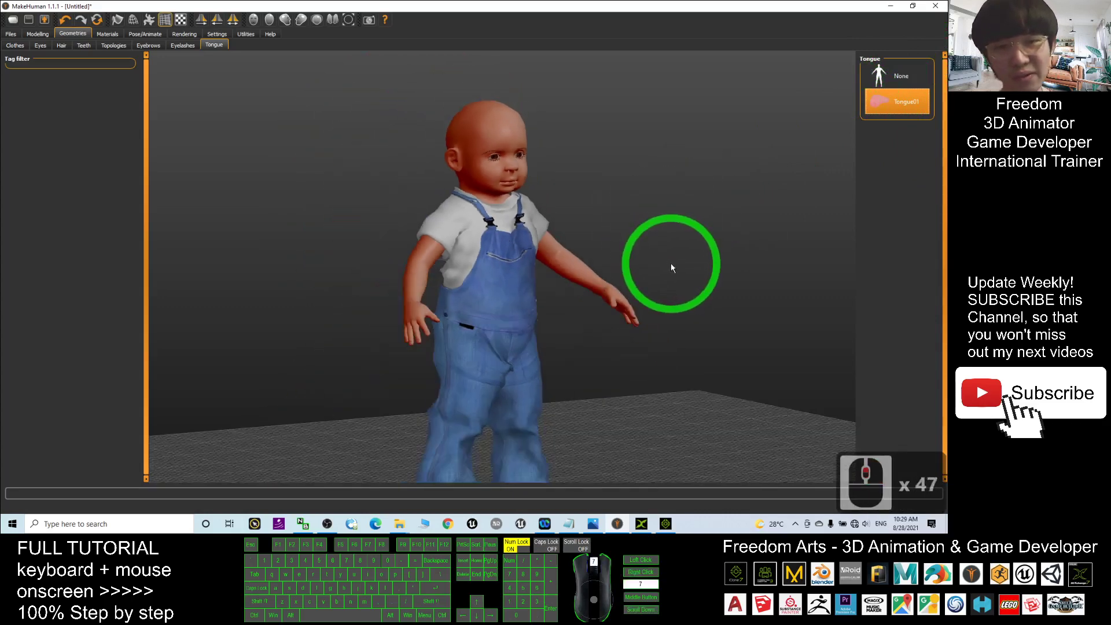
right_drag(672, 264, 679, 255)
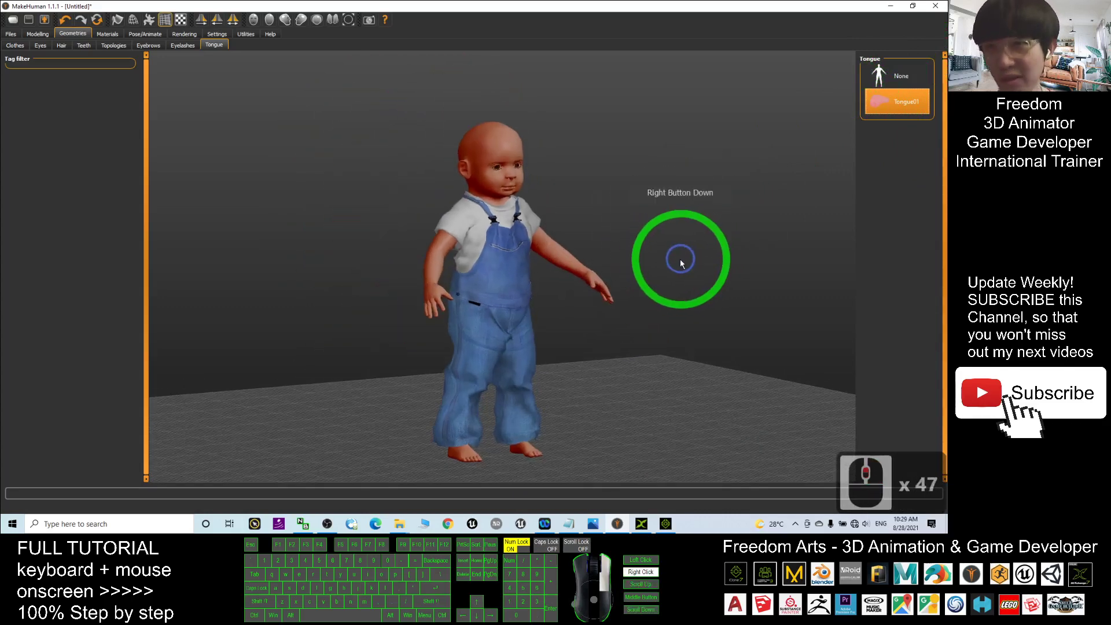
- Apply the Young caucasian female2 skin material to the baby
click(108, 34)
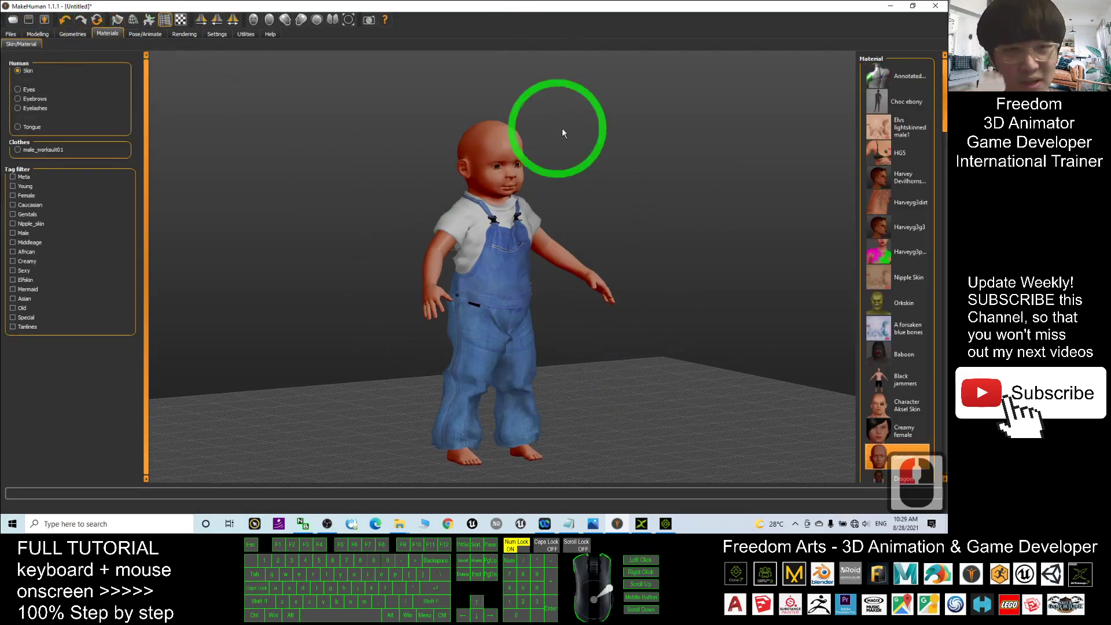
mouse_move(683, 257)
mouse_down()
mouse_move(632, 262)
mouse_move(671, 262)
mouse_up()
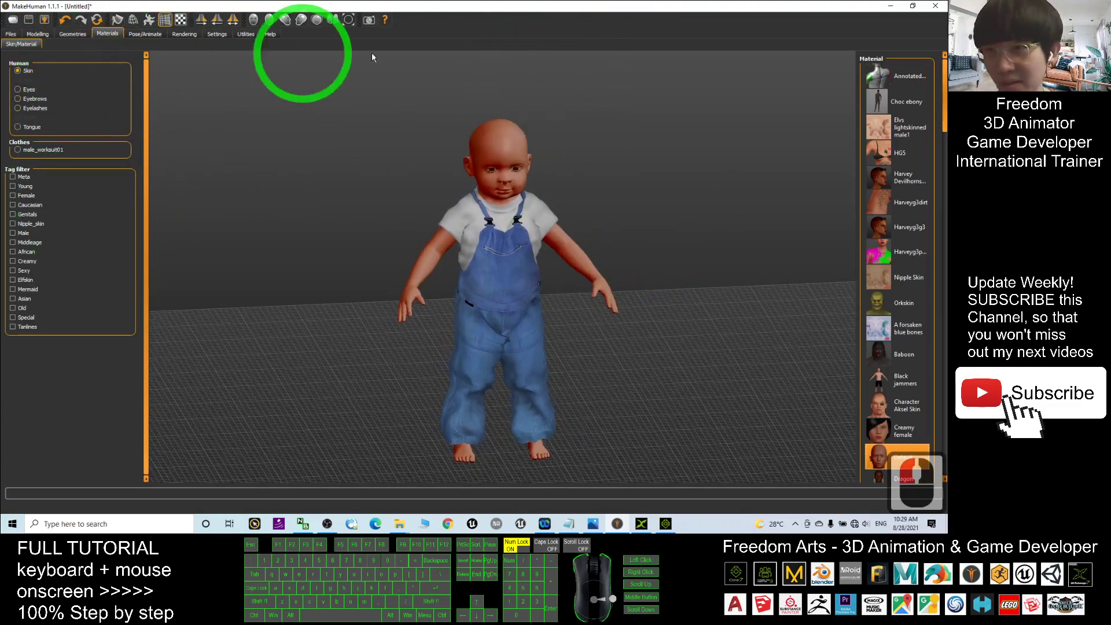
mouse_move(942, 110)
mouse_down()
mouse_move(931, 243)
mouse_move(944, 387)
mouse_up()
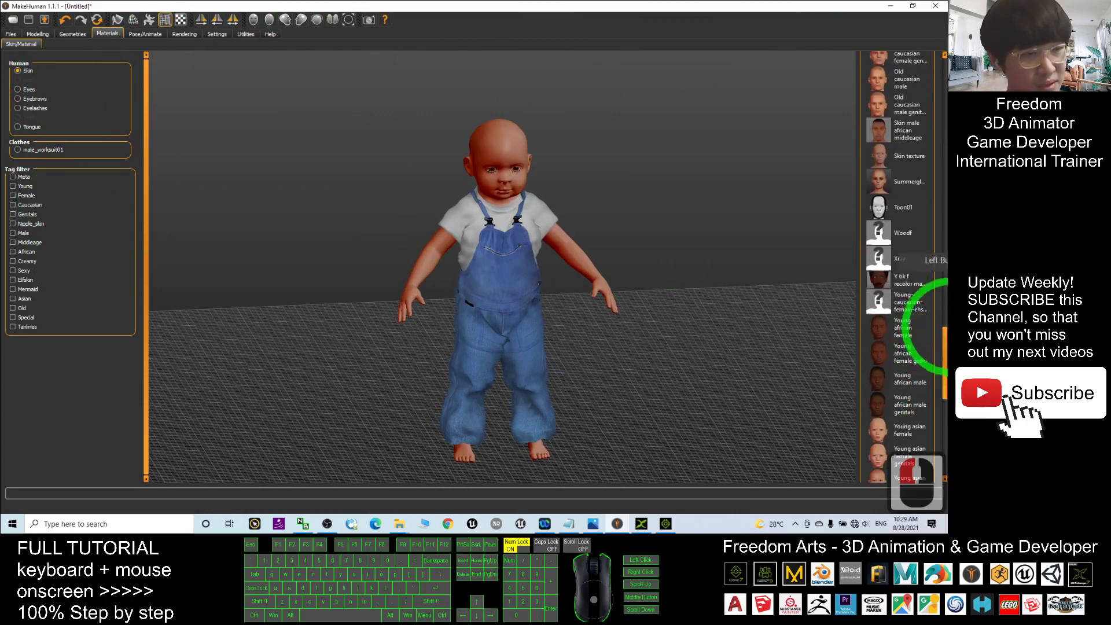
drag(945, 340, 945, 382)
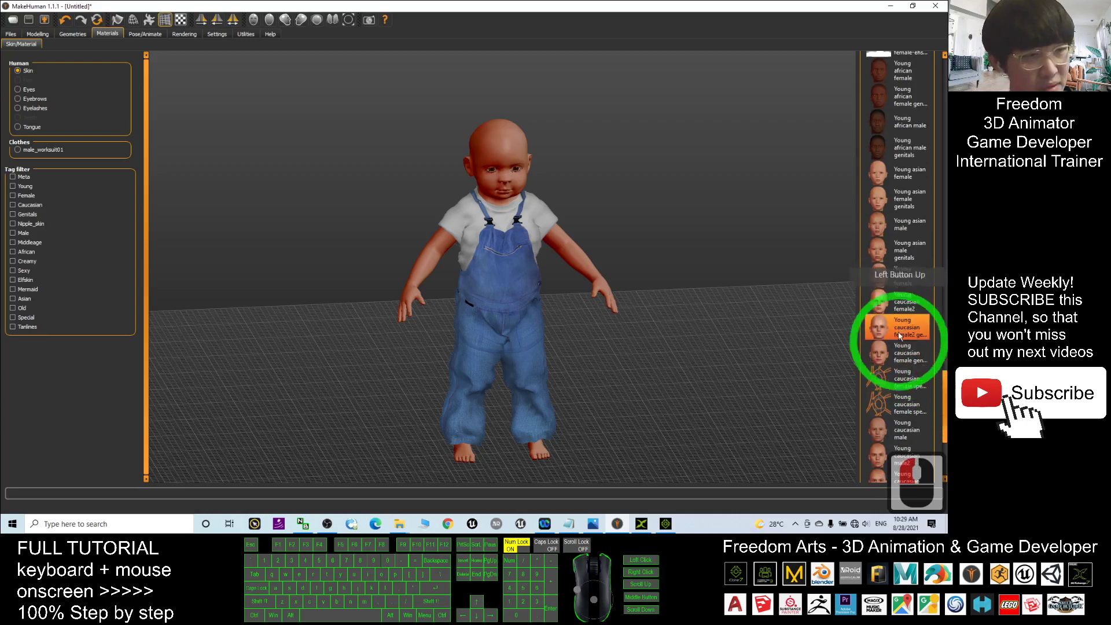
click(898, 296)
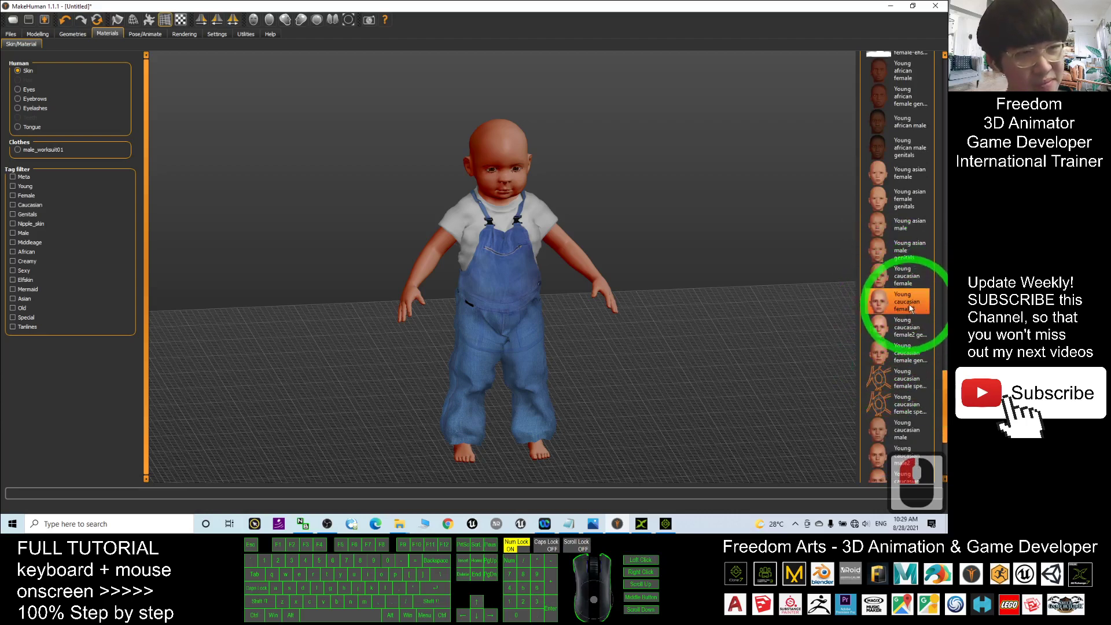
click(892, 301)
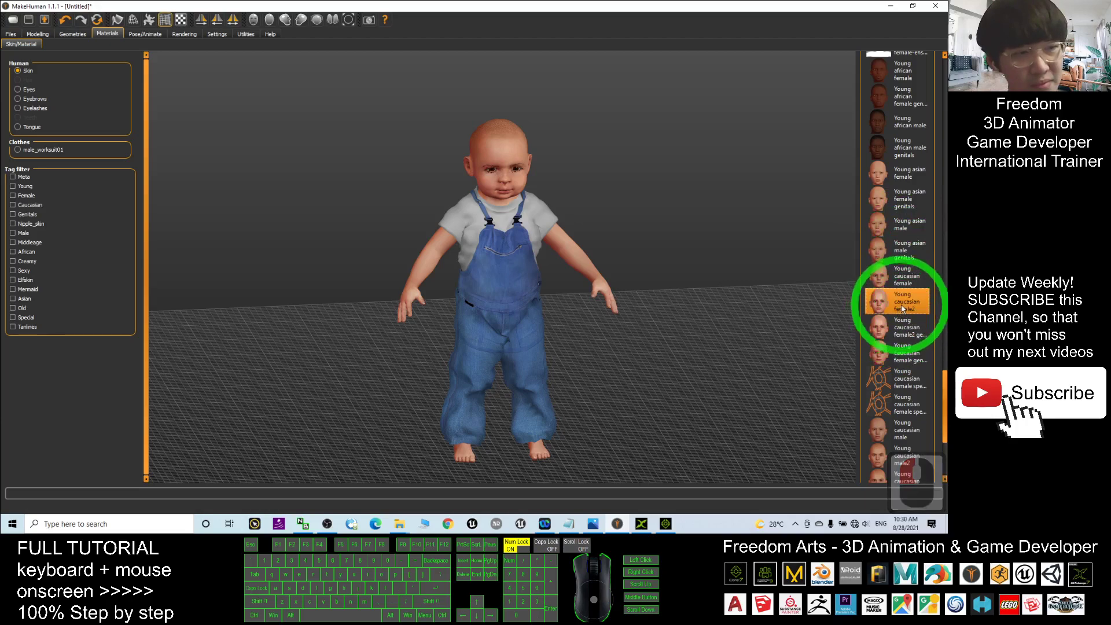
- Apply the Young caucasian female skin material to the baby and inspect the face and upper body up close
click(917, 279)
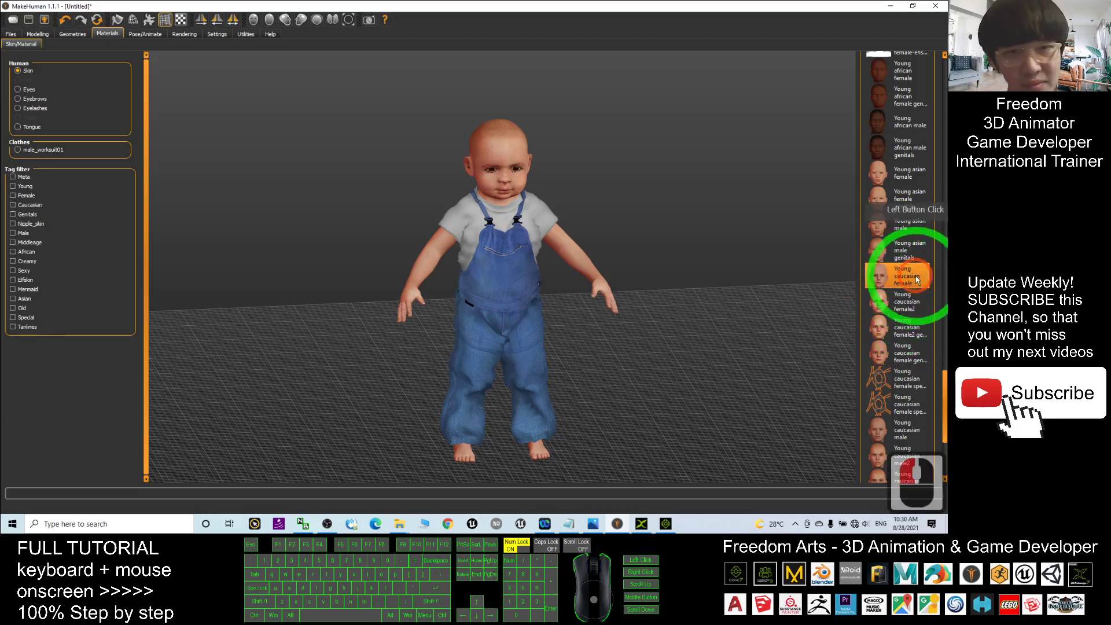
right_drag(737, 293, 706, 262)
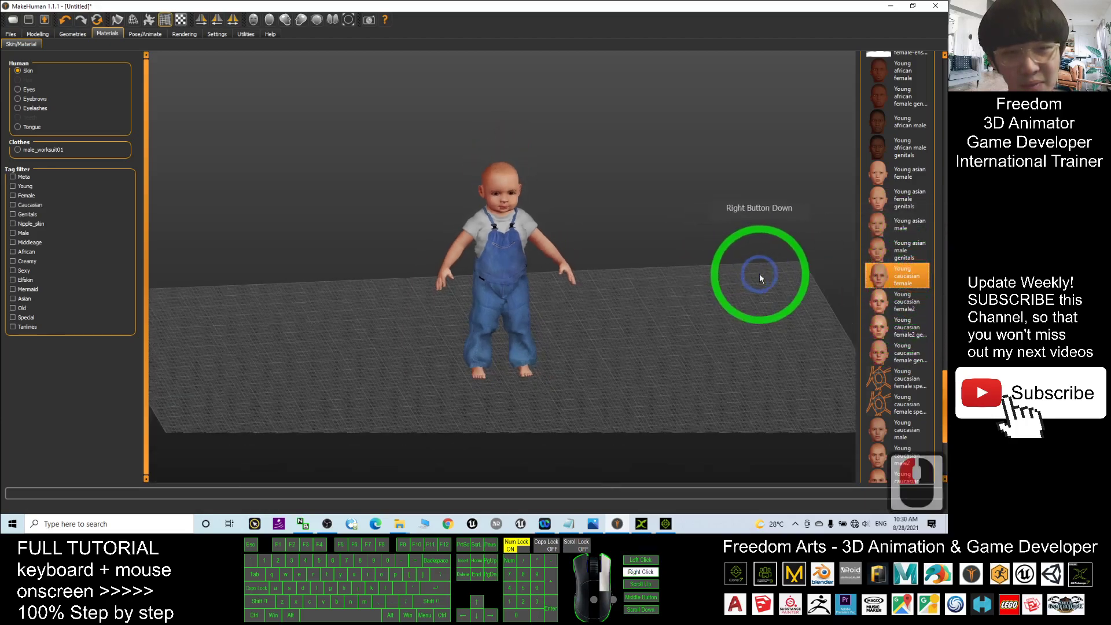
scroll(707, 262, up, 20)
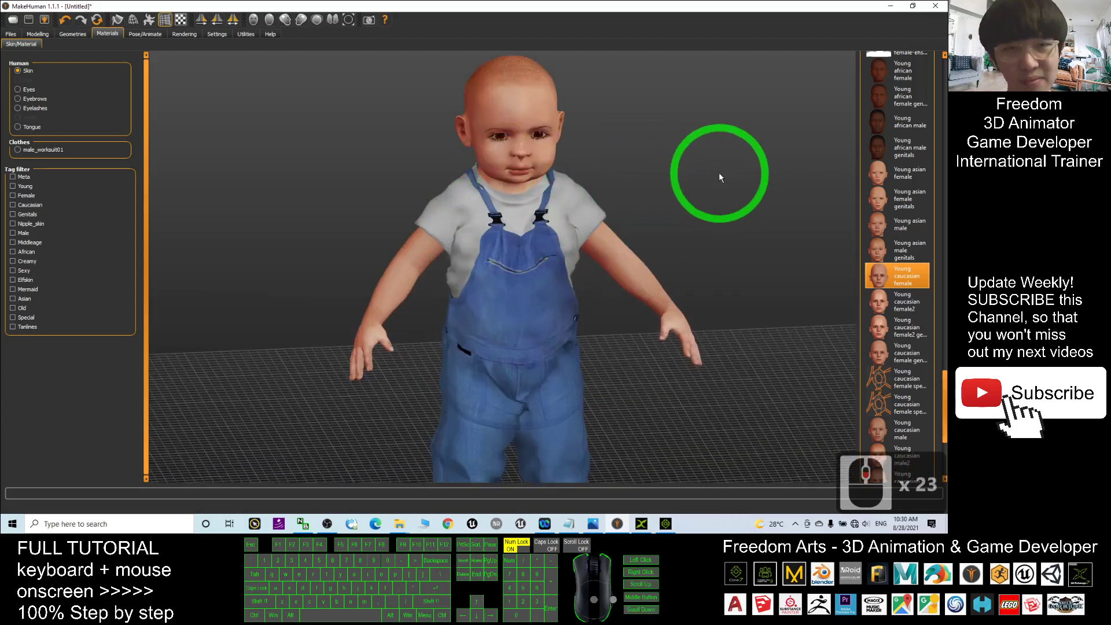
scroll(659, 185, up, 5)
middle_drag(689, 181, 649, 218)
right_drag(648, 216, 729, 256)
drag(729, 256, 509, 211)
- Set the baby's eye material to Blue and check the face from another angle
click(17, 90)
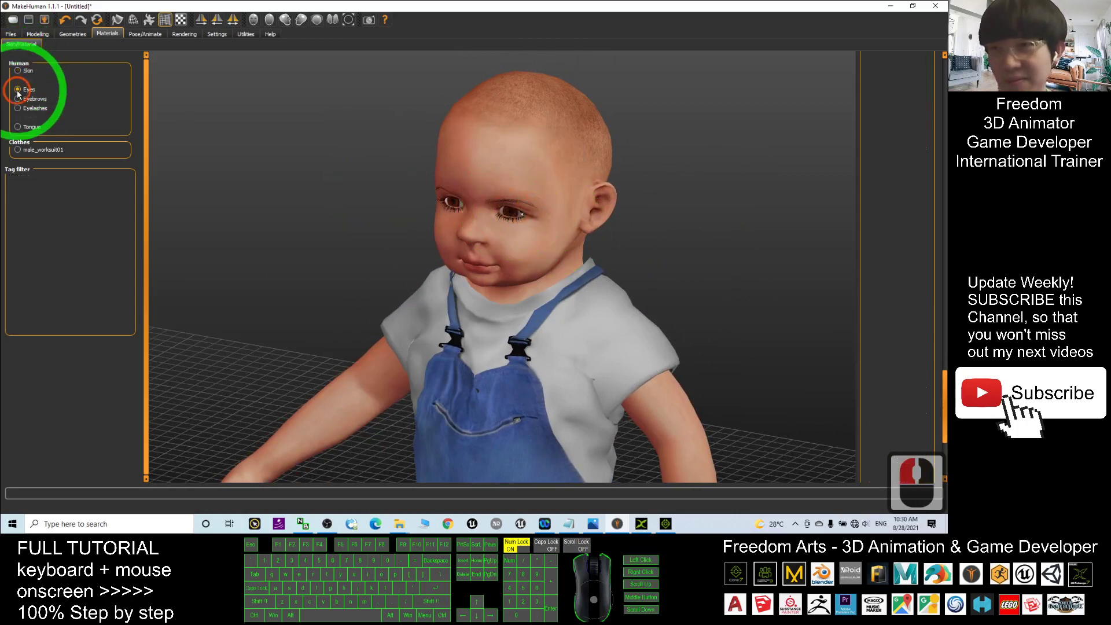
click(898, 104)
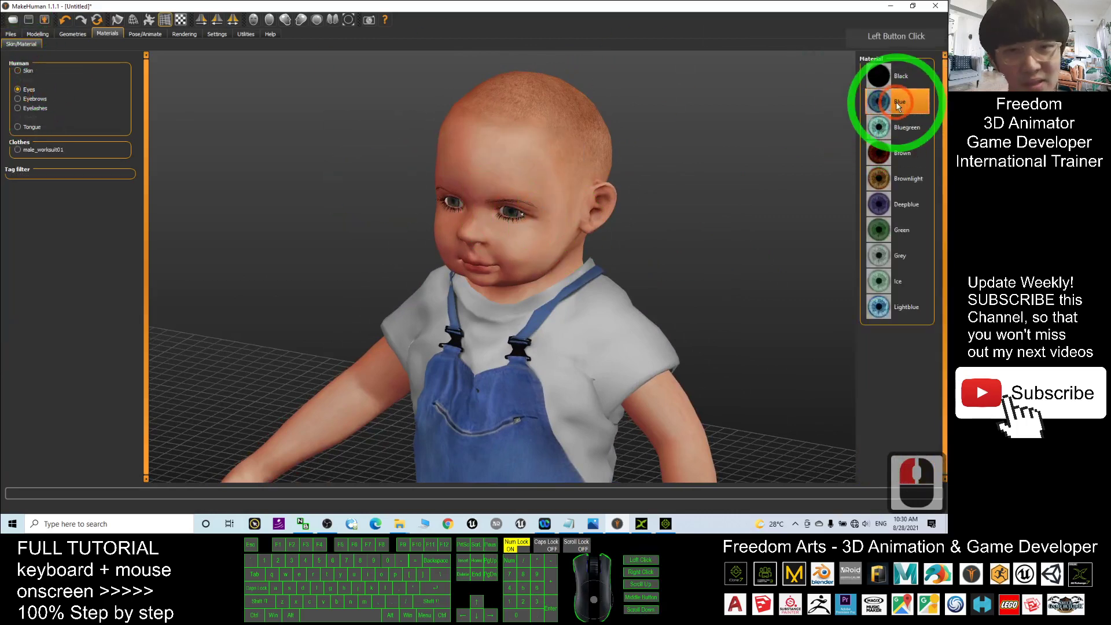
right_drag(752, 243, 763, 241)
drag(709, 250, 815, 208)
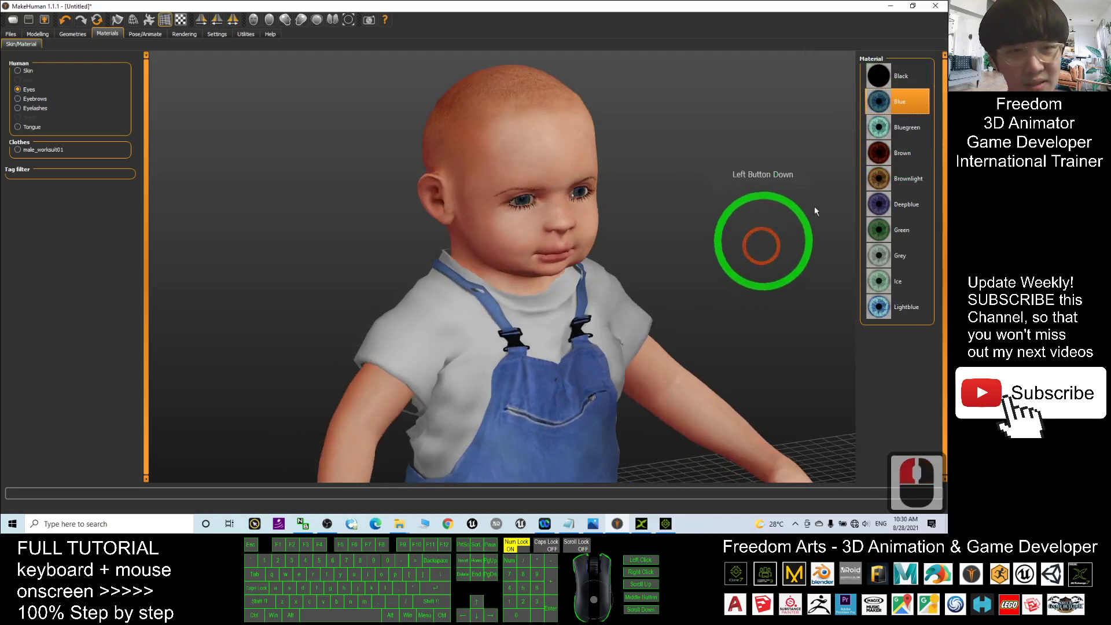
- Try the Grey, Ice and Blue eye materials on the baby and settle on Lightblue
click(899, 257)
click(907, 287)
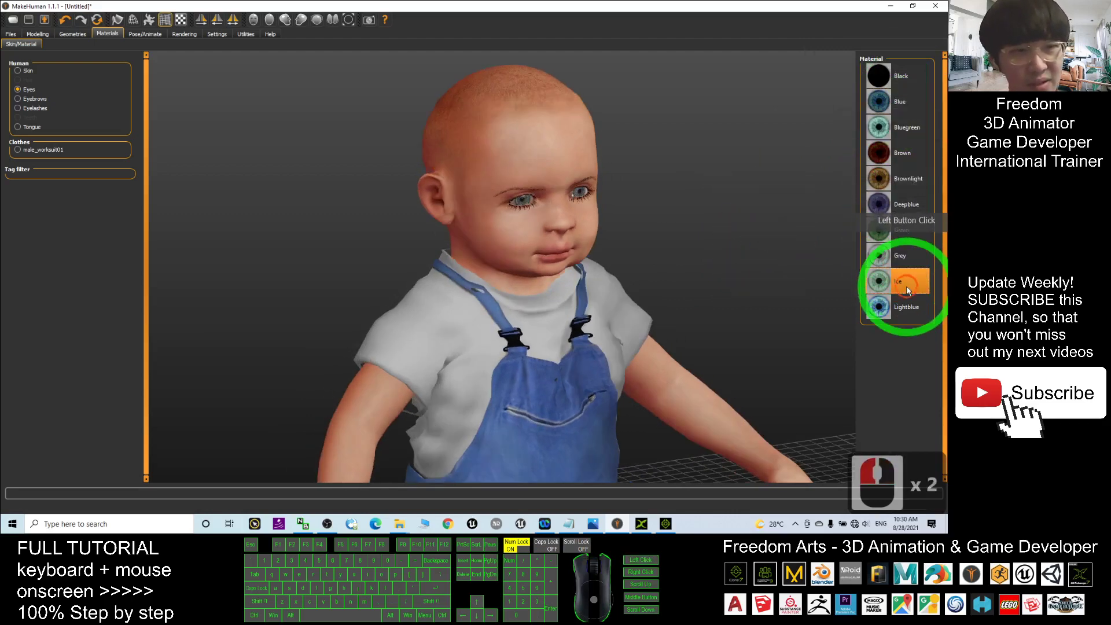
click(901, 308)
drag(765, 284, 710, 276)
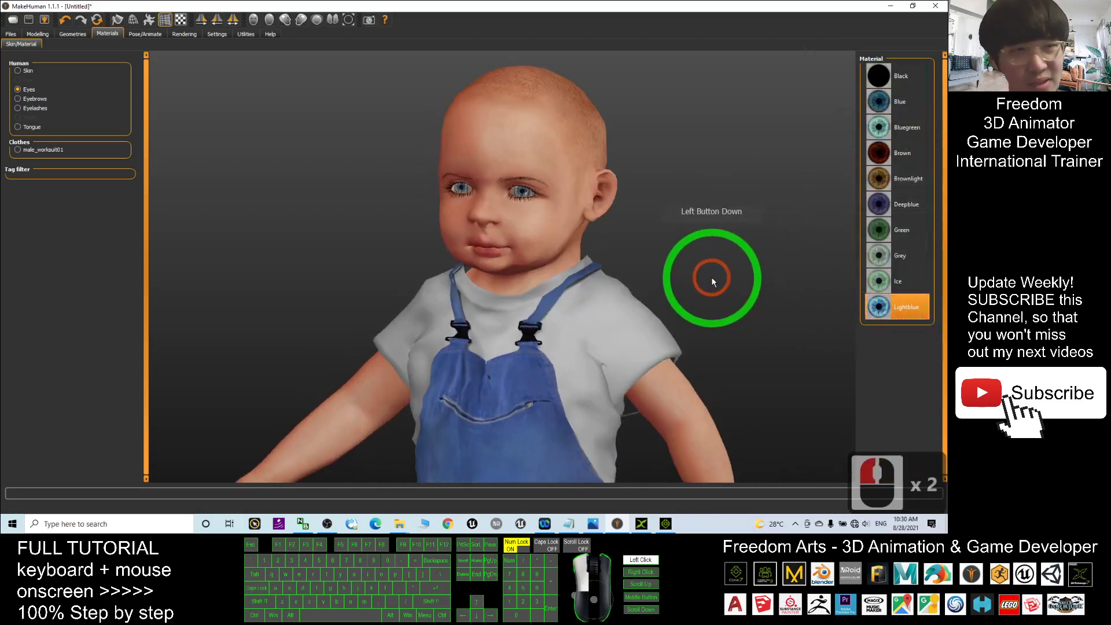
click(900, 105)
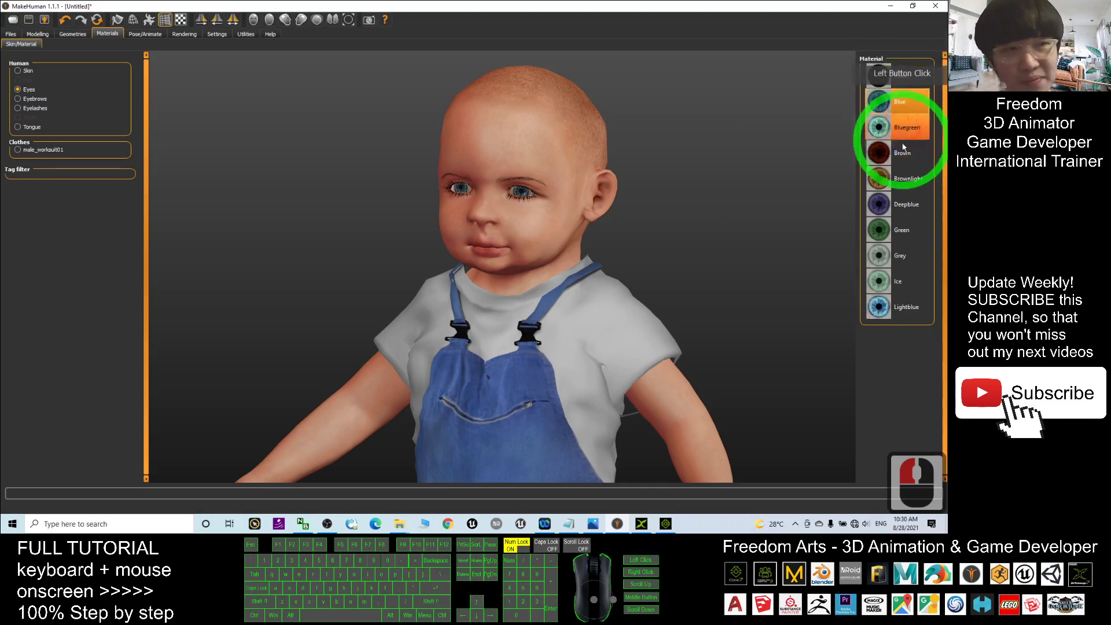
click(899, 307)
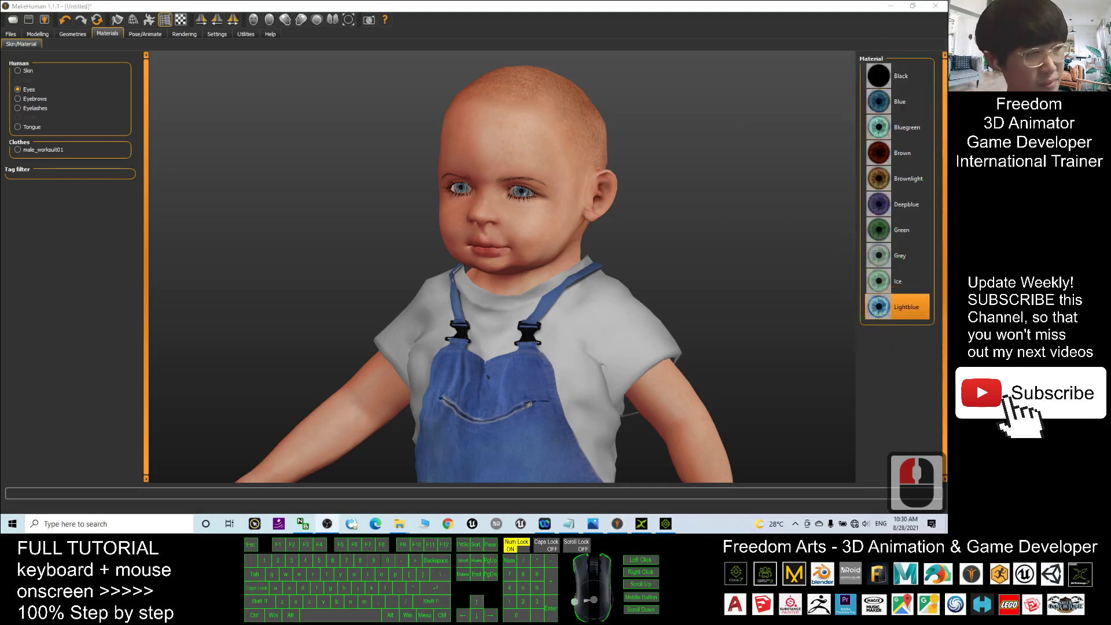
- Check the eyelashes material options, then examine the baby's face up close and the whole figure from an angle
click(25, 99)
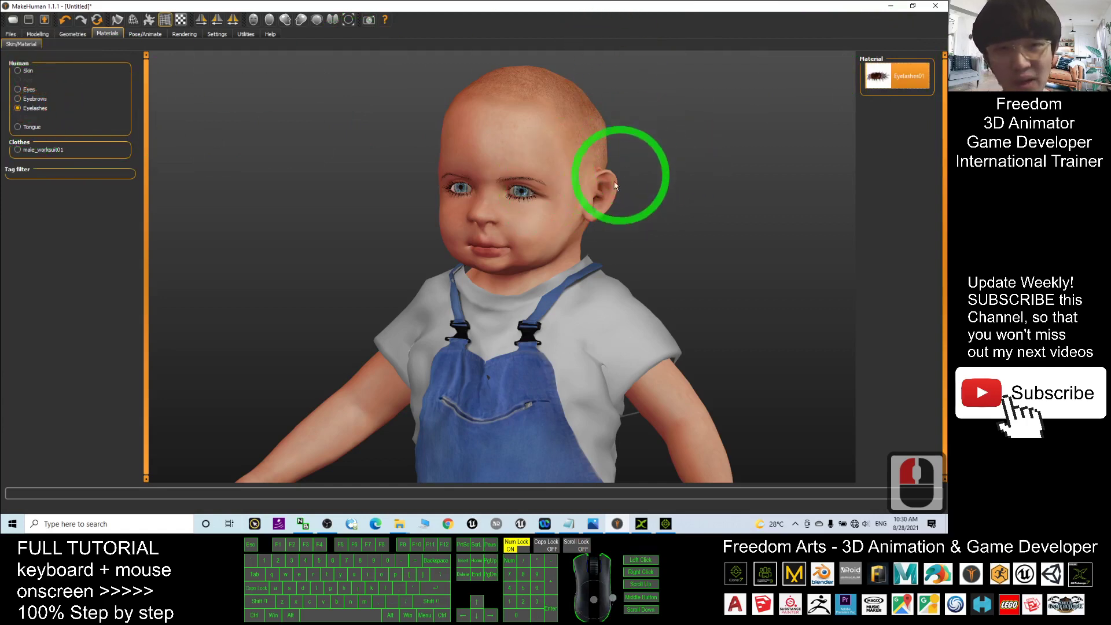
right_drag(544, 225, 505, 302)
drag(503, 301, 553, 301)
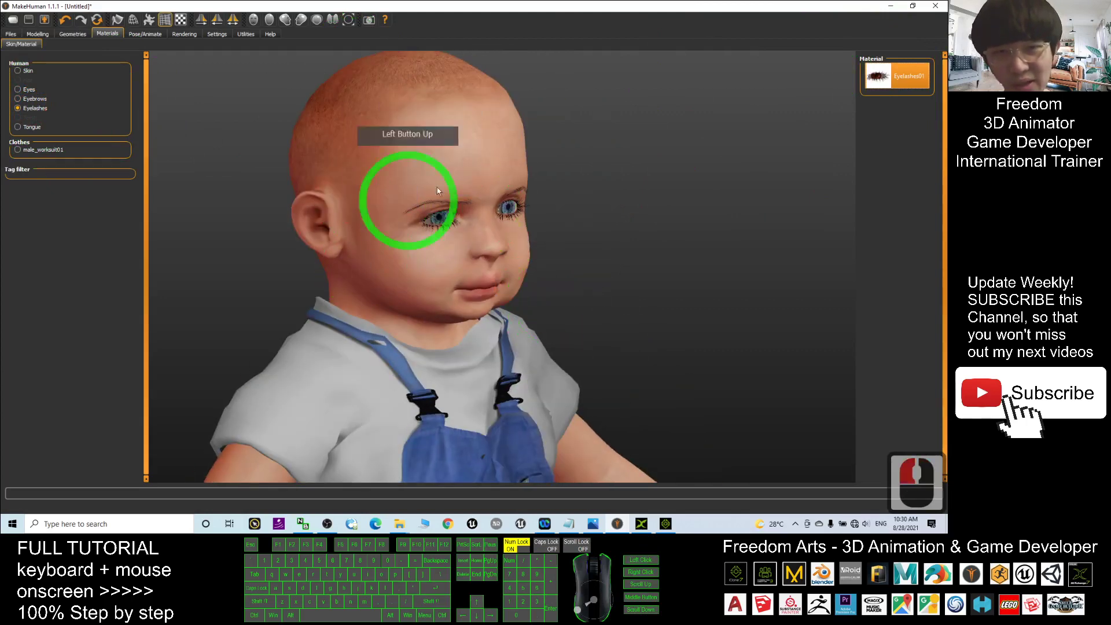
scroll(585, 265, down, 6)
scroll(584, 269, down, 20)
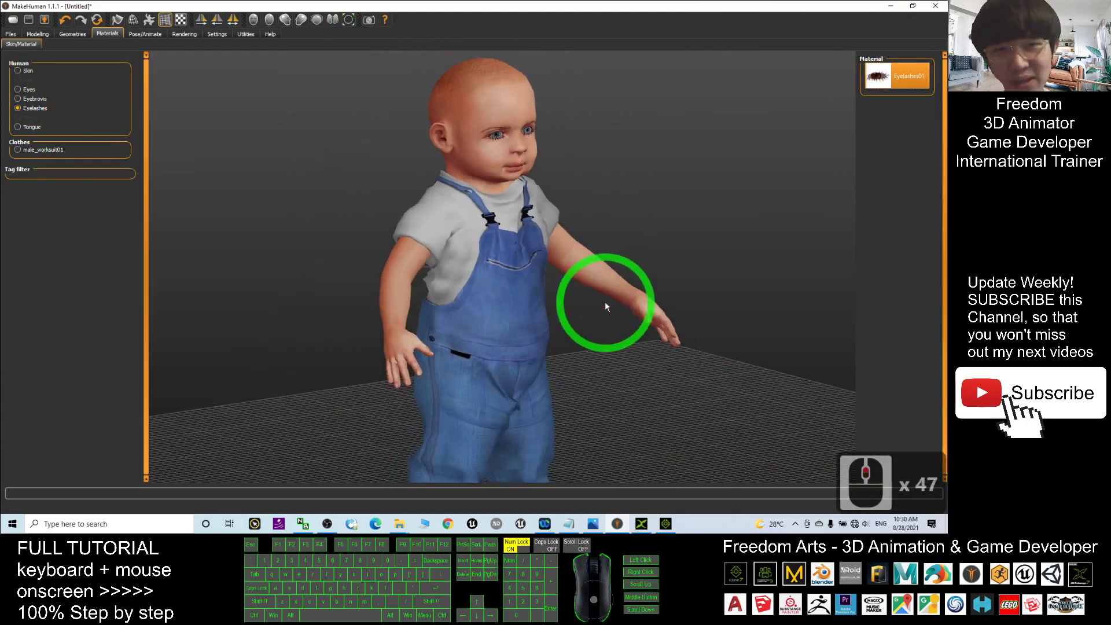
scroll(605, 305, down, 2)
mouse_move(617, 322)
right_down()
mouse_move(576, 323)
mouse_move(602, 317)
right_up()
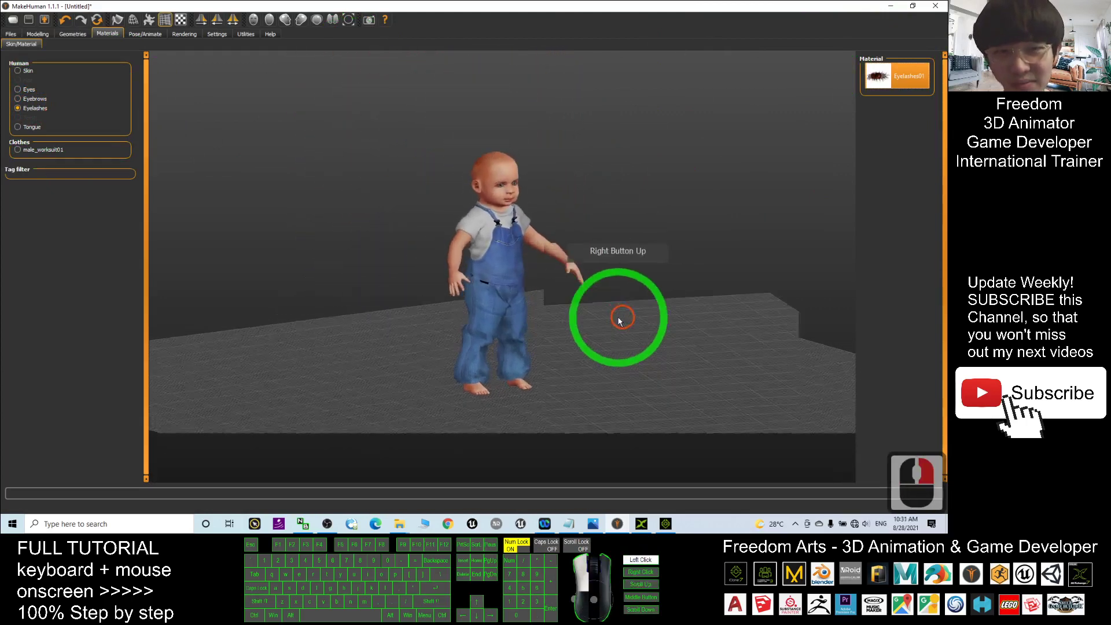
mouse_move(603, 318)
mouse_down()
mouse_move(517, 318)
mouse_move(642, 318)
mouse_move(608, 329)
mouse_up()
- Assign the Game engine skeleton rig preset to the baby and check the bones
click(146, 36)
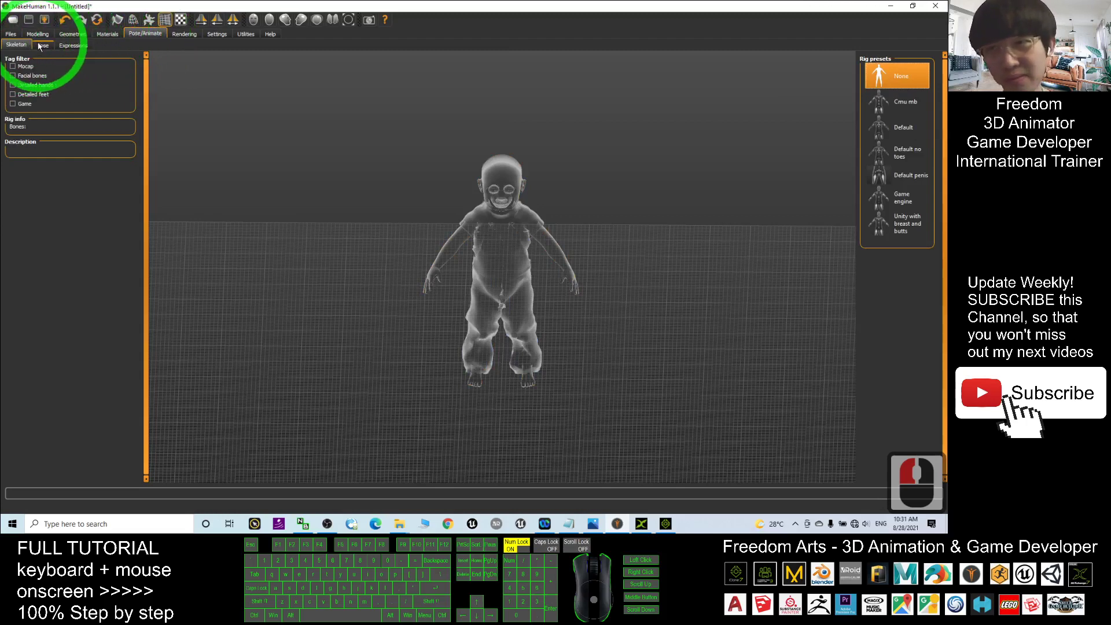
click(17, 46)
click(17, 48)
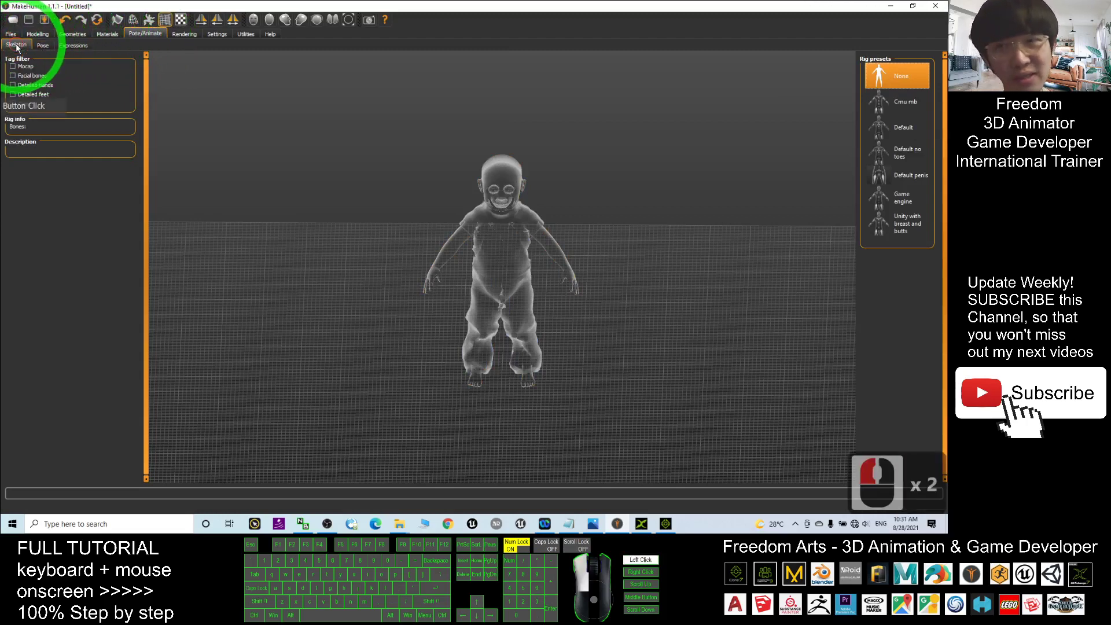
click(895, 204)
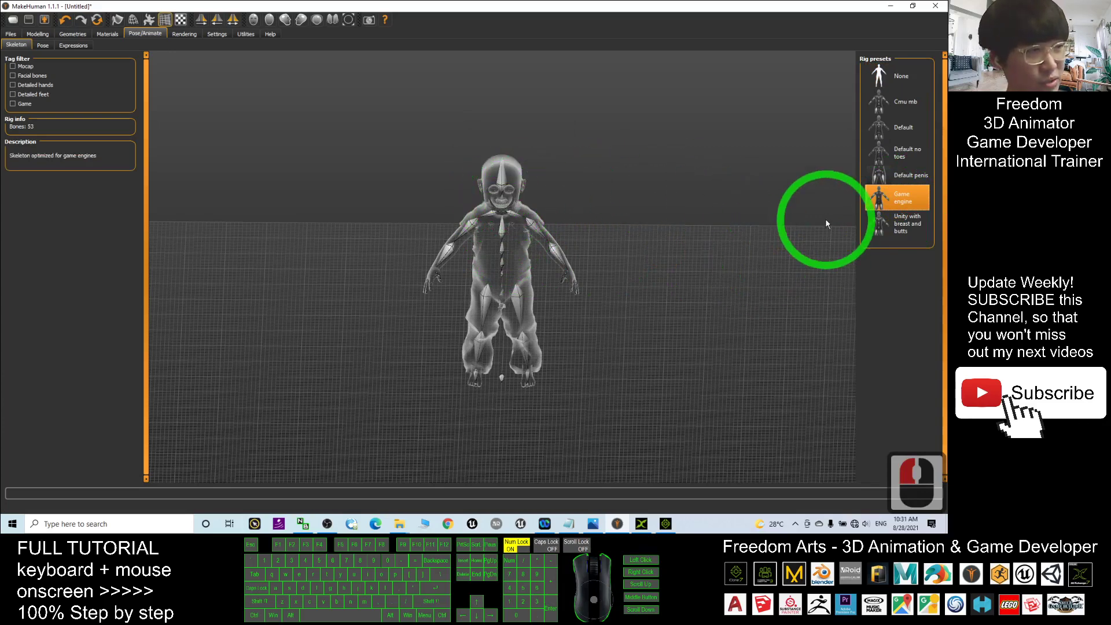
scroll(555, 228, up, 8)
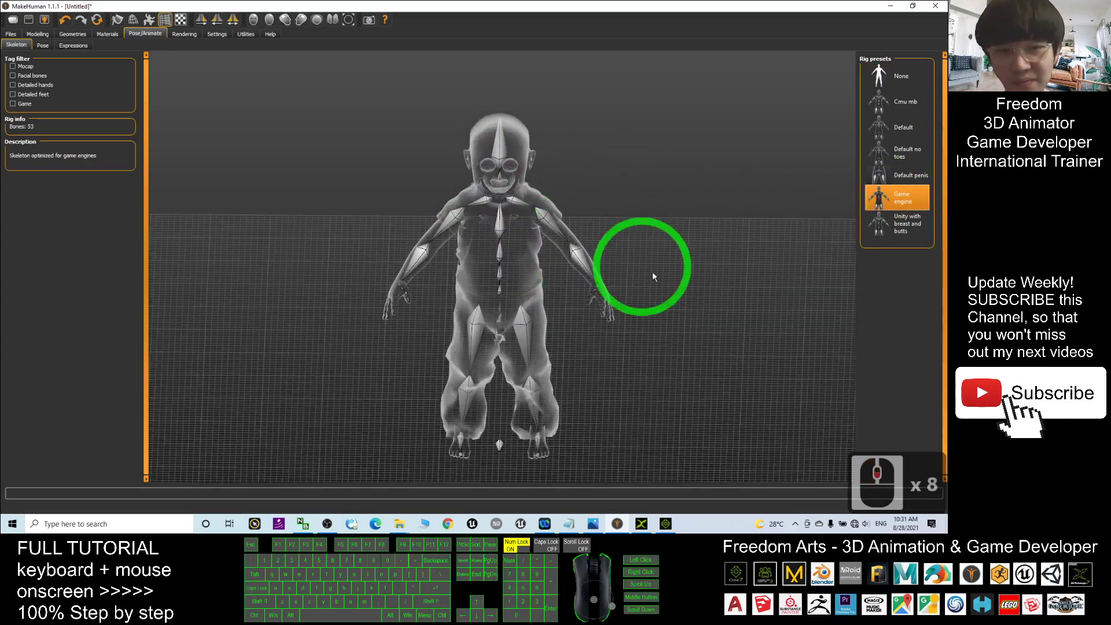
- Put the baby in the Tpose pose and inspect the figure and face from the front and an angle
click(44, 46)
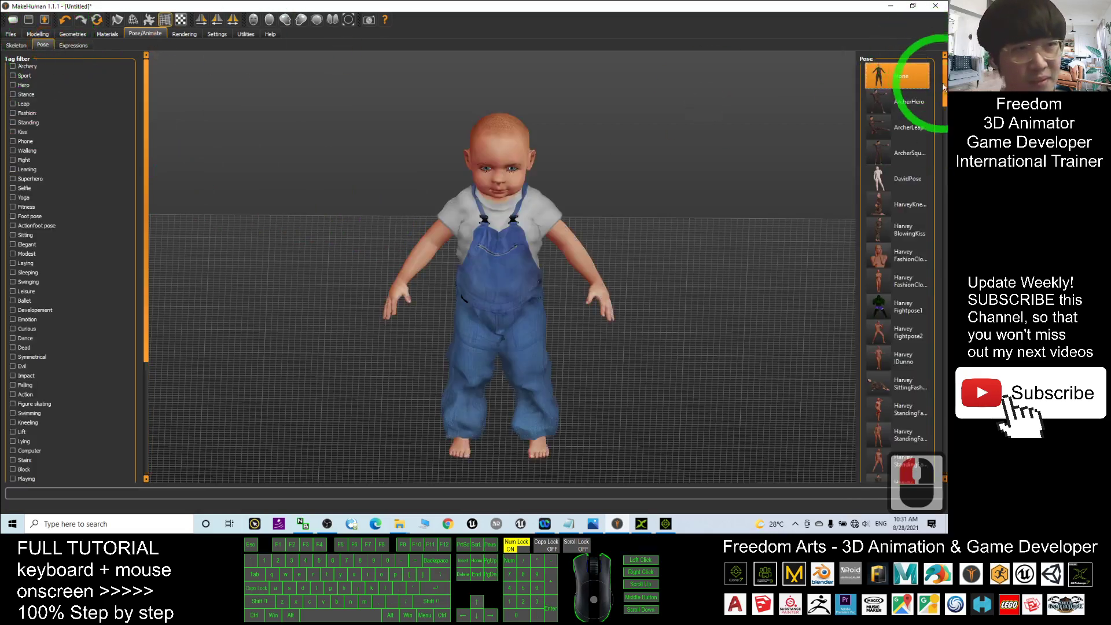
drag(943, 87, 921, 354)
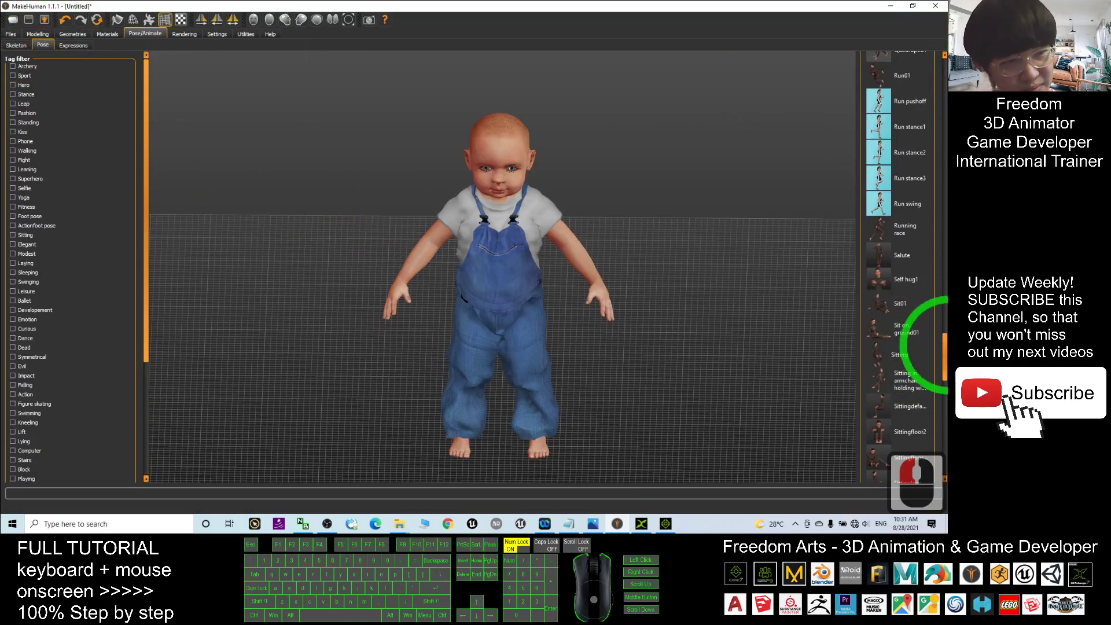
drag(946, 346, 945, 459)
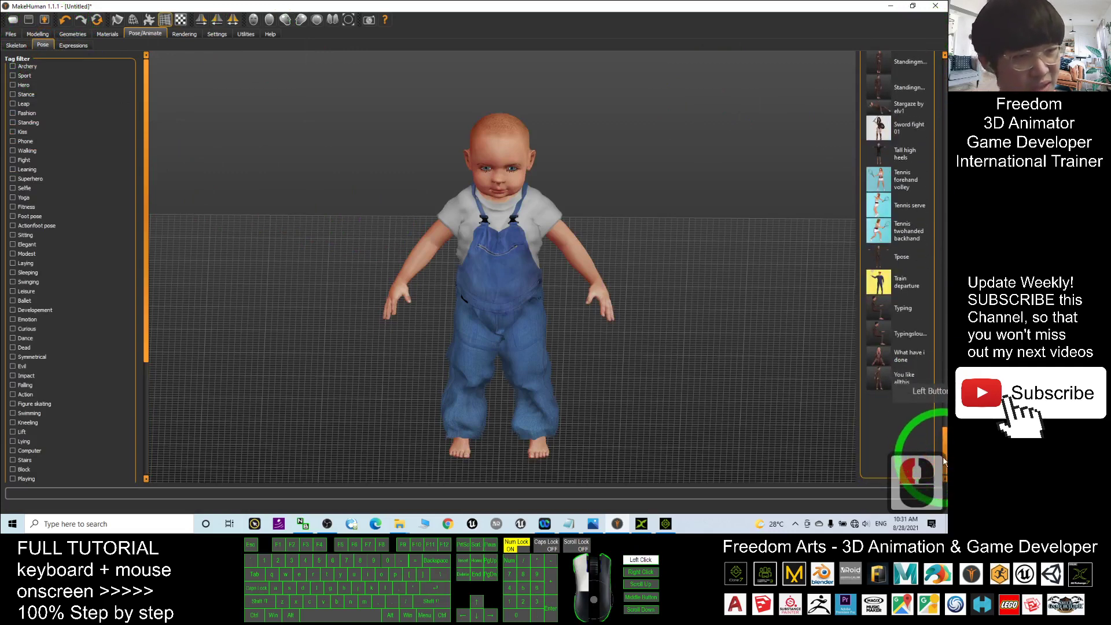
click(905, 263)
scroll(616, 272, down, 6)
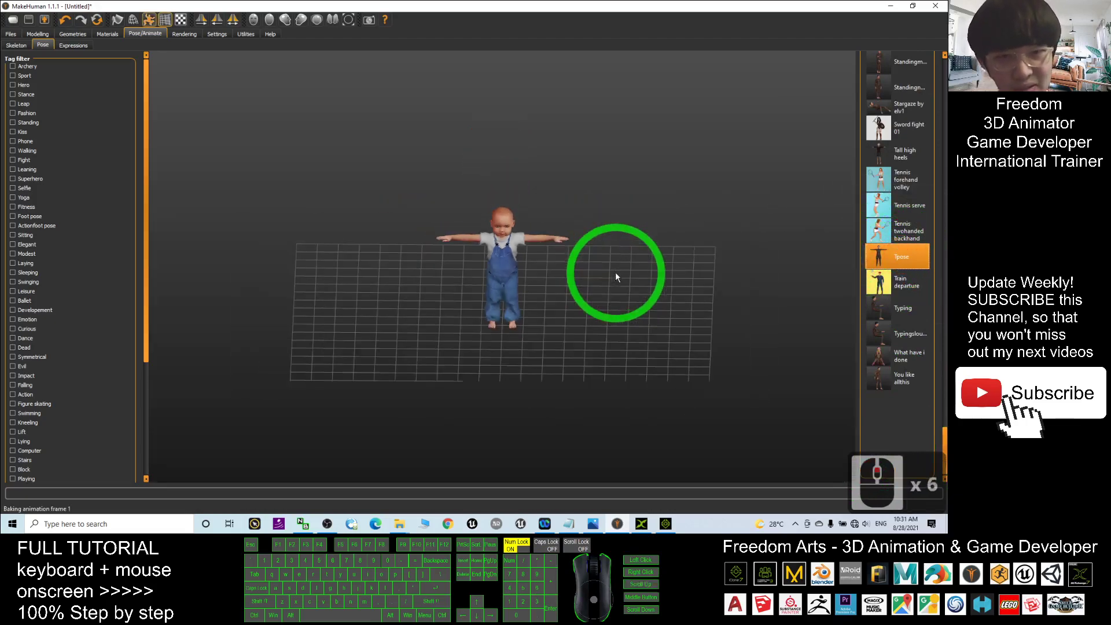
scroll(596, 273, up, 15)
scroll(484, 243, up, 17)
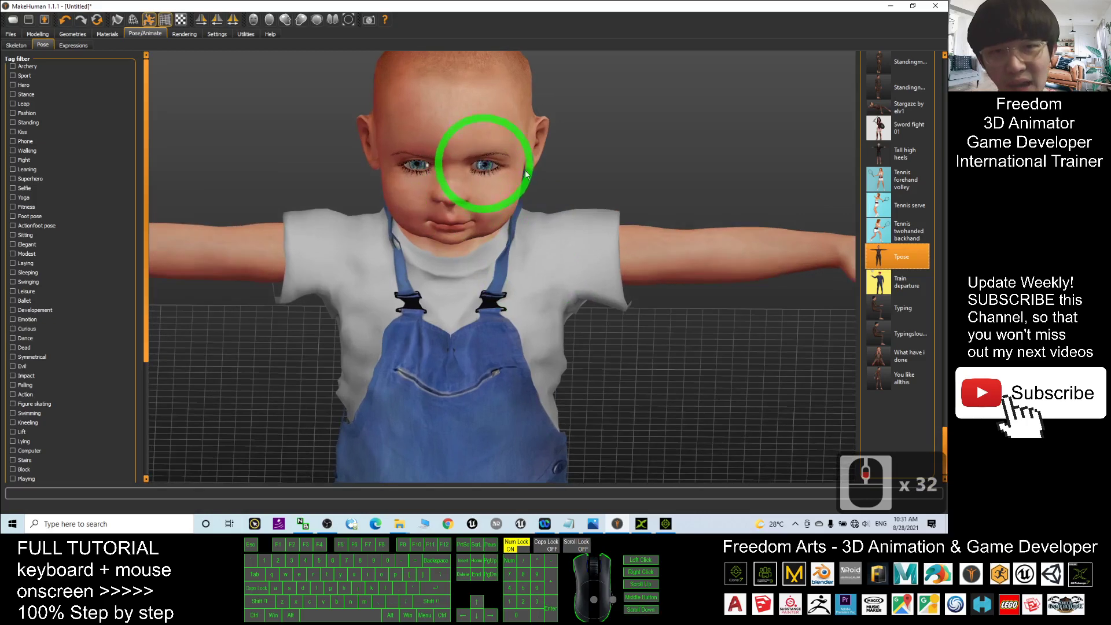
right_drag(620, 167, 596, 163)
drag(614, 168, 438, 139)
click(448, 137)
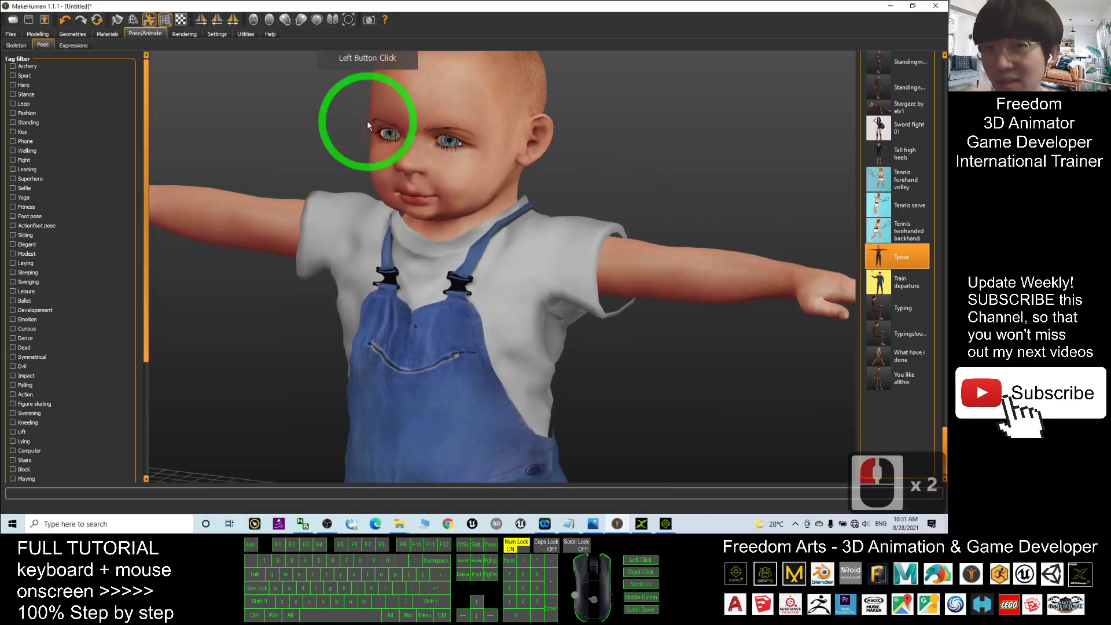
- Change the baby's eye material to Blue
click(117, 33)
click(34, 106)
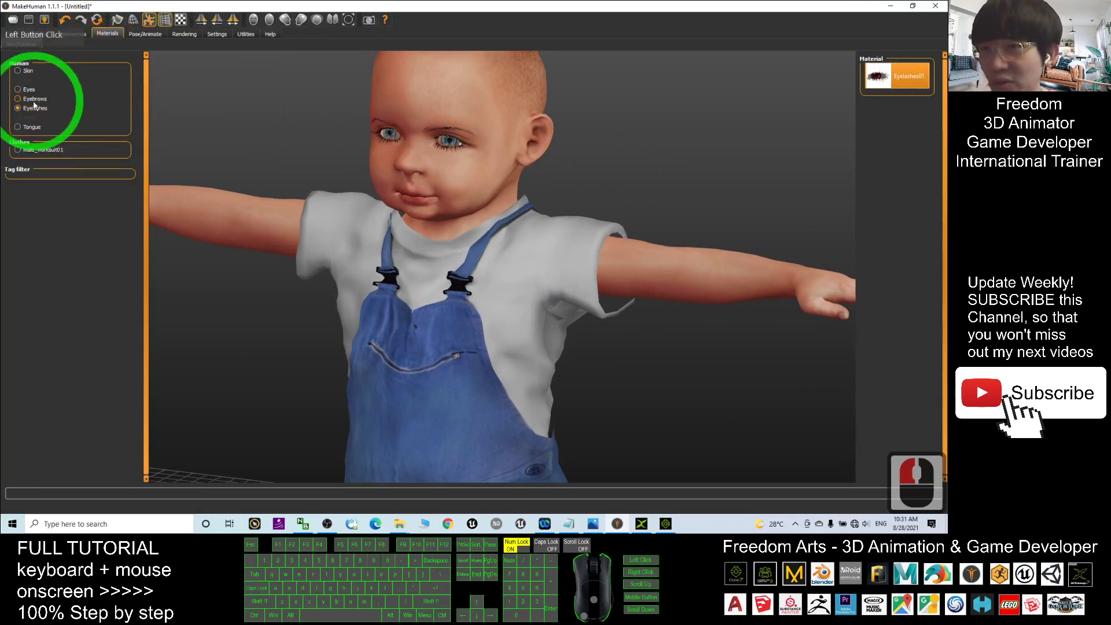
click(21, 89)
click(905, 102)
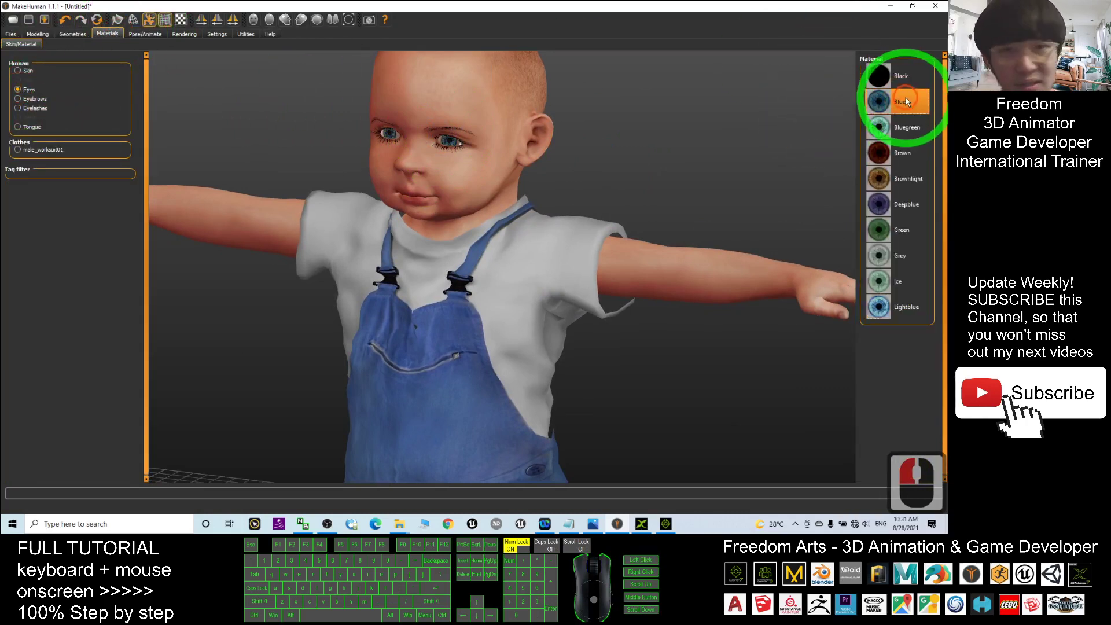
click(898, 106)
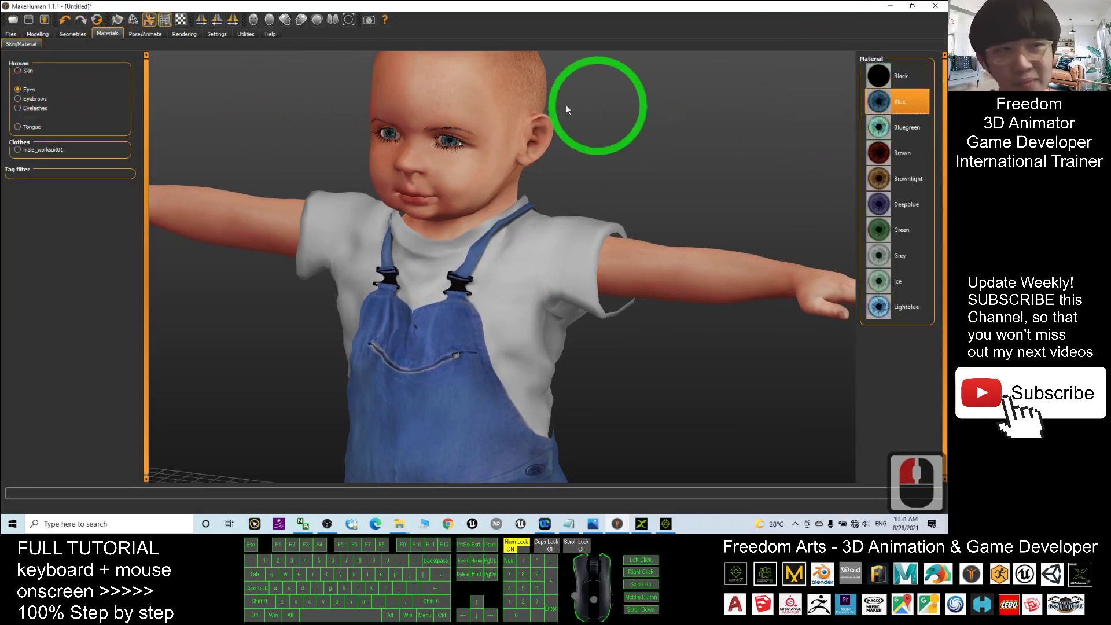
- View the available facial expression presets, then return to the poses and examine the outstretched arm, sleeve and whole figure
click(143, 34)
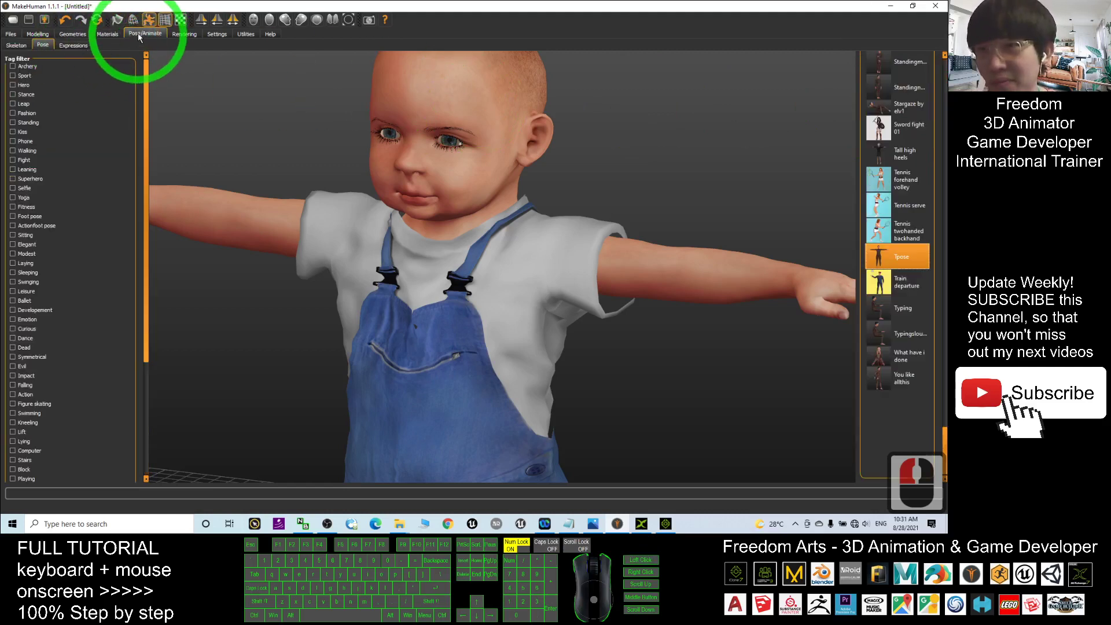
click(73, 46)
click(73, 46)
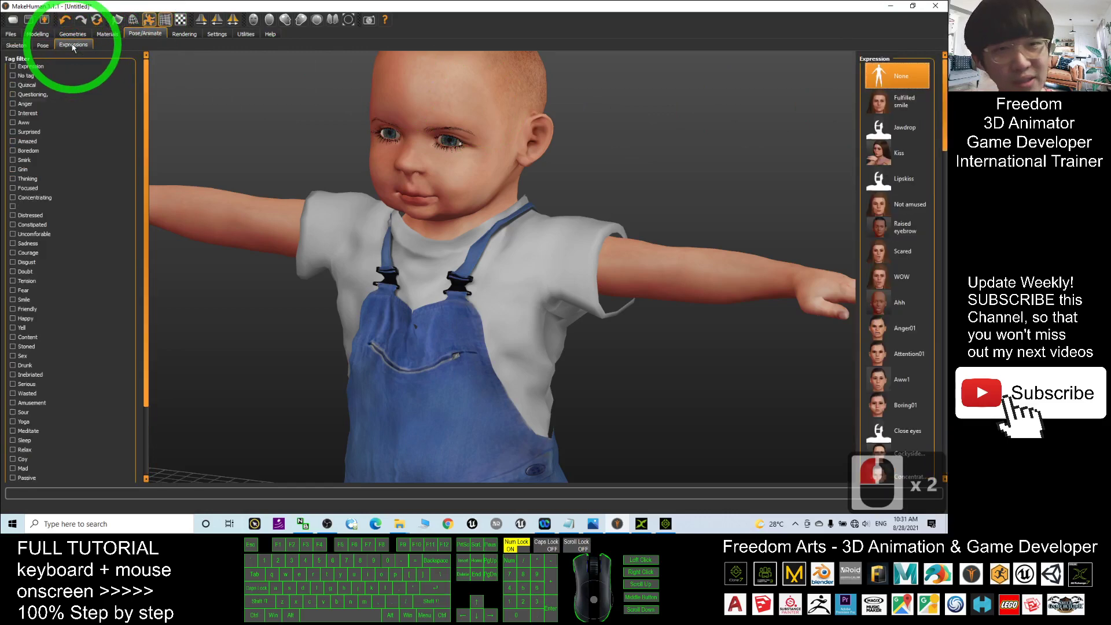
click(48, 45)
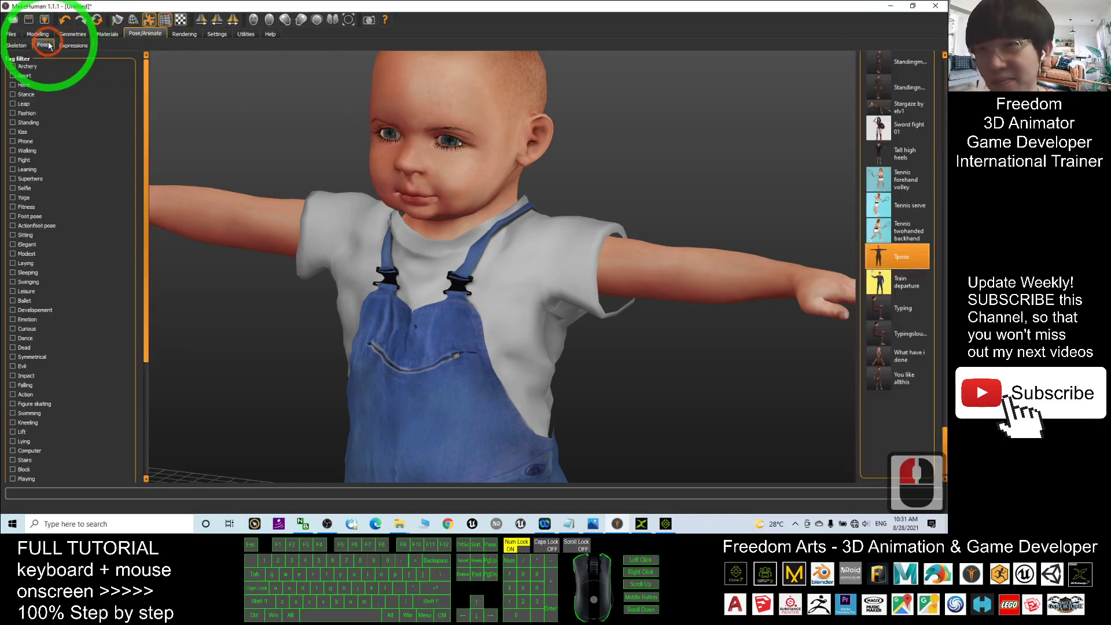
scroll(693, 284, up, 17)
scroll(413, 324, down, 20)
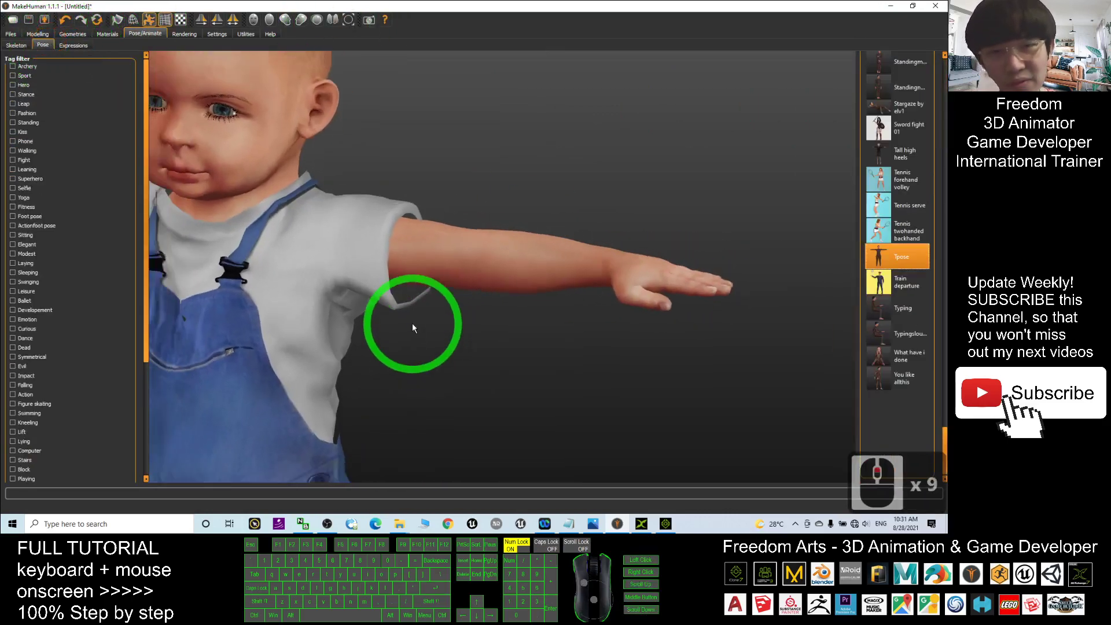
scroll(425, 321, down, 8)
scroll(592, 303, down, 8)
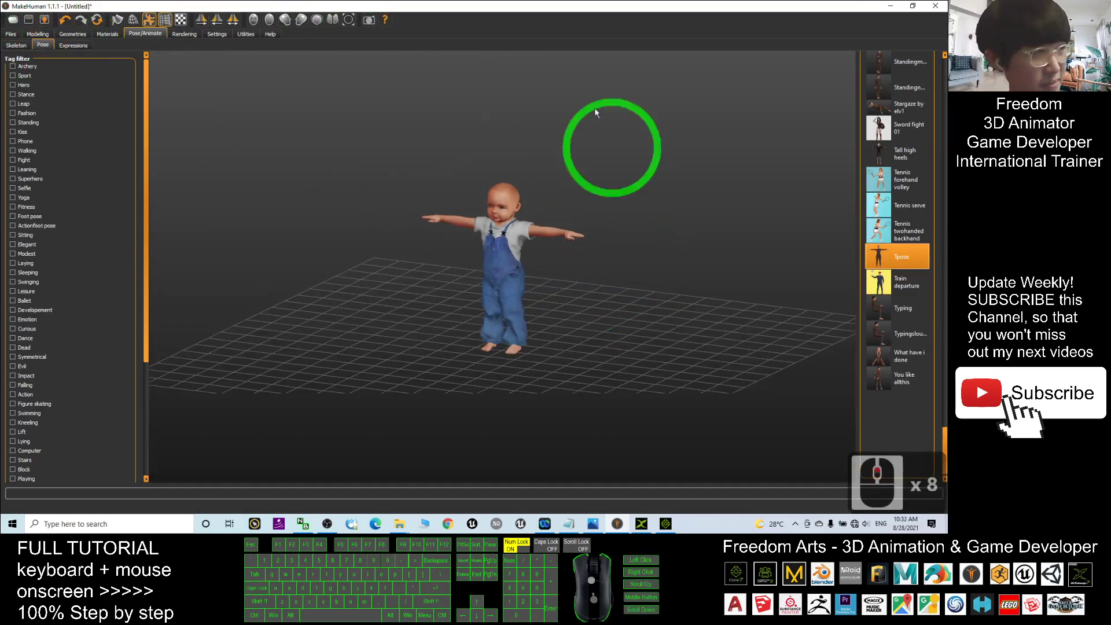
- Shrink the MakeHuman window, switch to Notes.txt in Notepad and insert a line reading 01 above "design a baby in makehuman"
double_click(524, 5)
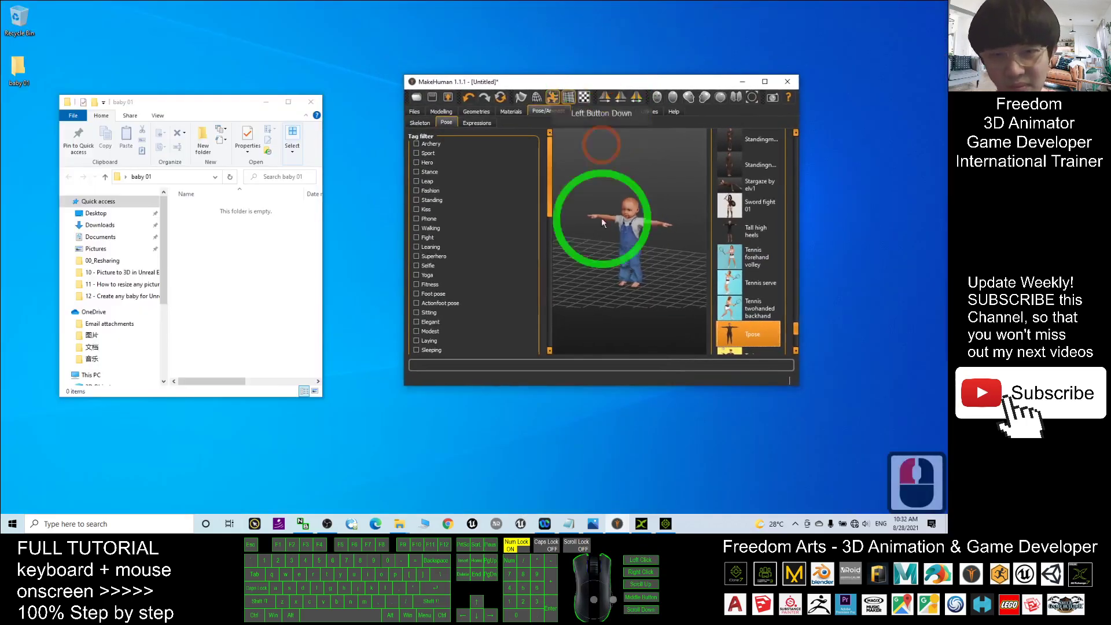
click(567, 524)
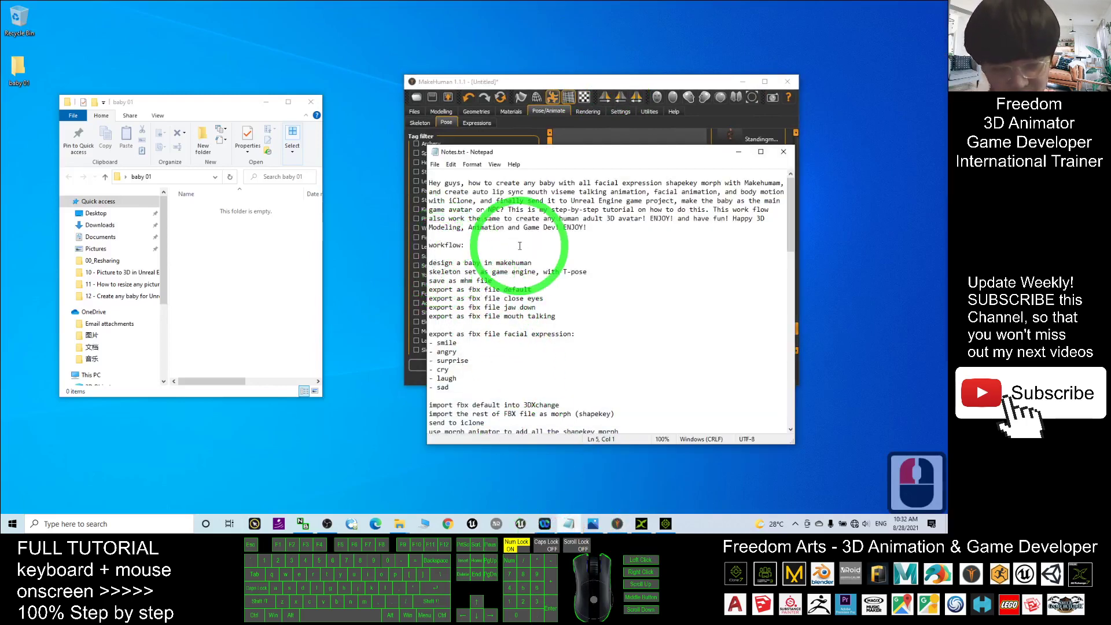
key(Return)
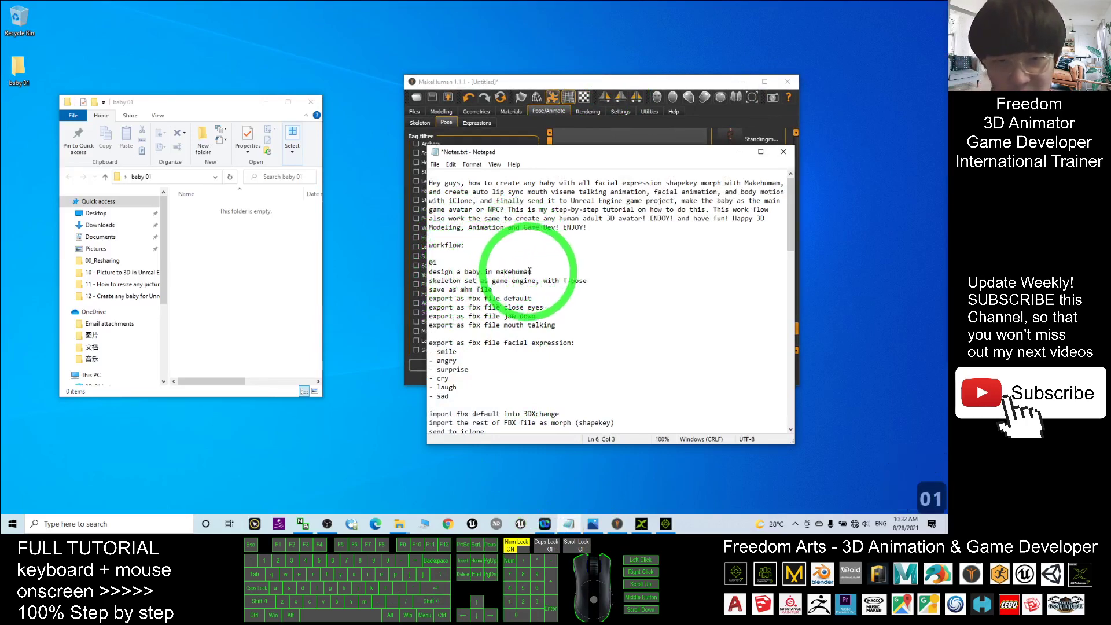
- Check the skeleton and mhm save lines in the notes, and create and open a folder named 01 inside baby 01
drag(439, 284, 555, 284)
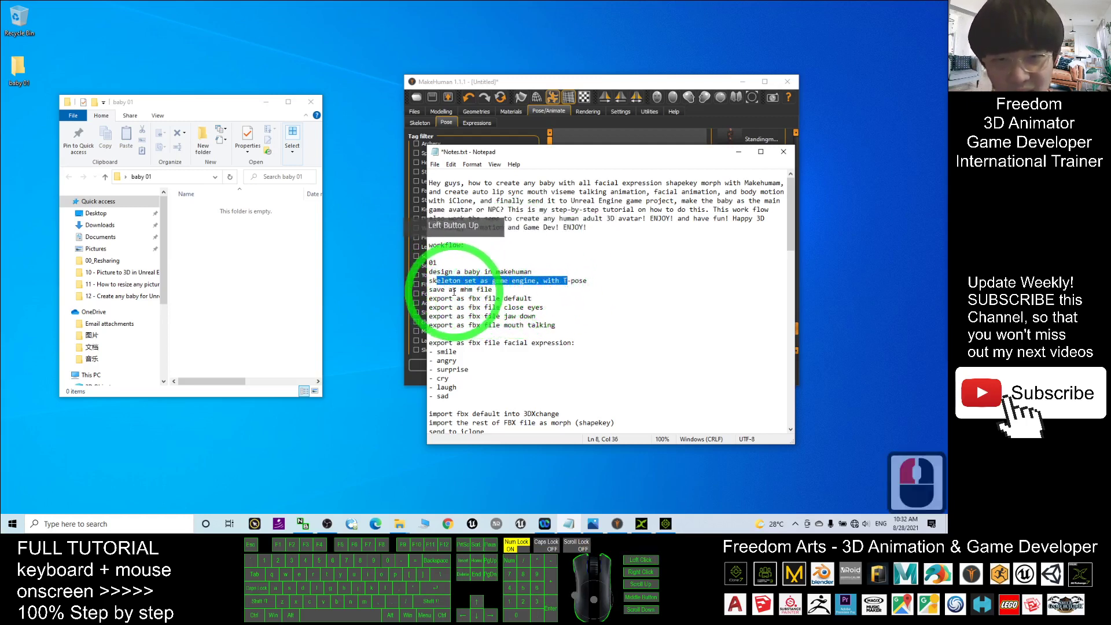
click(438, 290)
drag(435, 289, 478, 289)
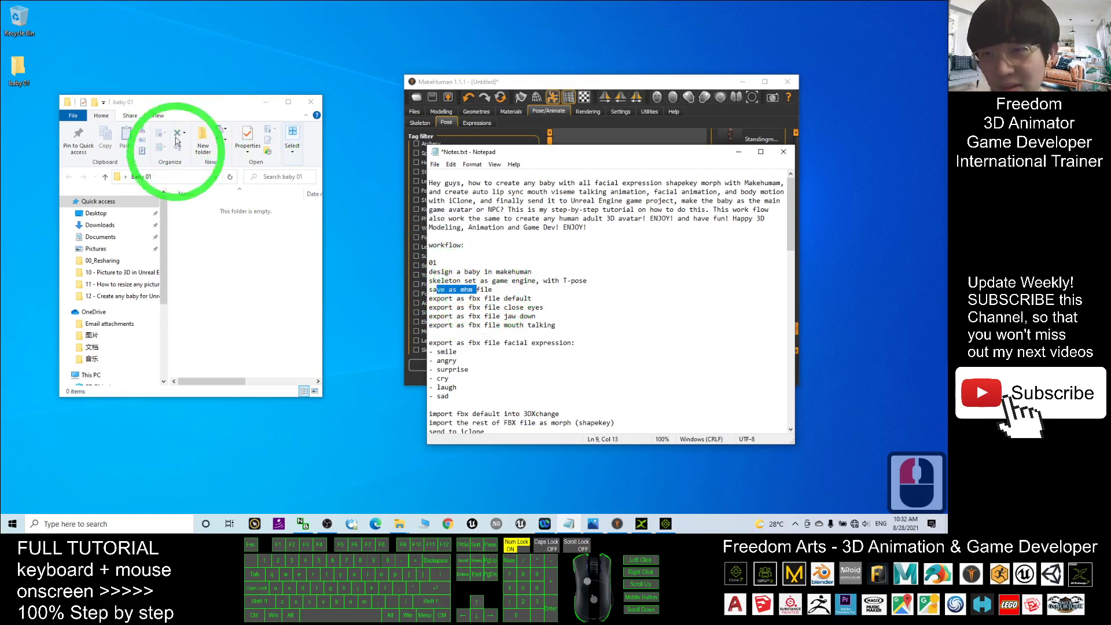
click(34, 75)
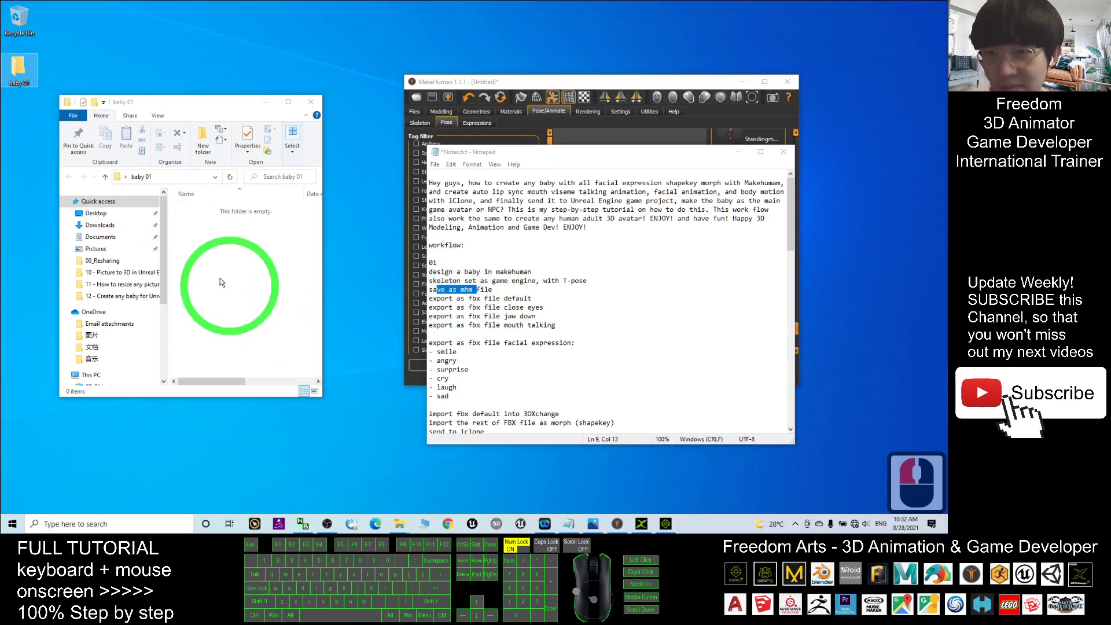
right_click(198, 256)
click(234, 377)
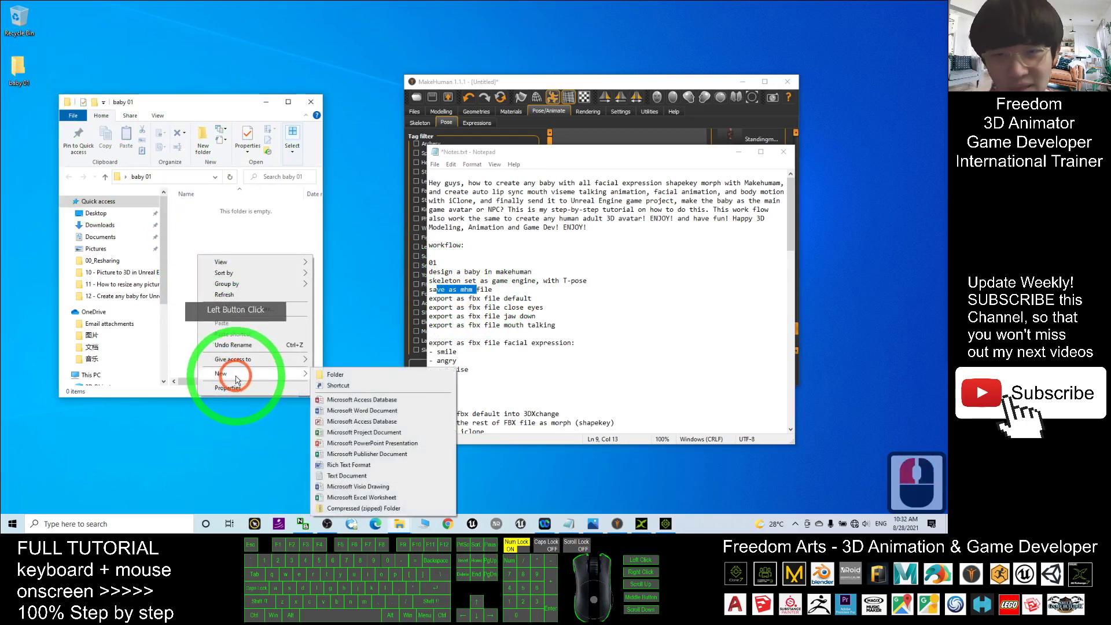
click(336, 375)
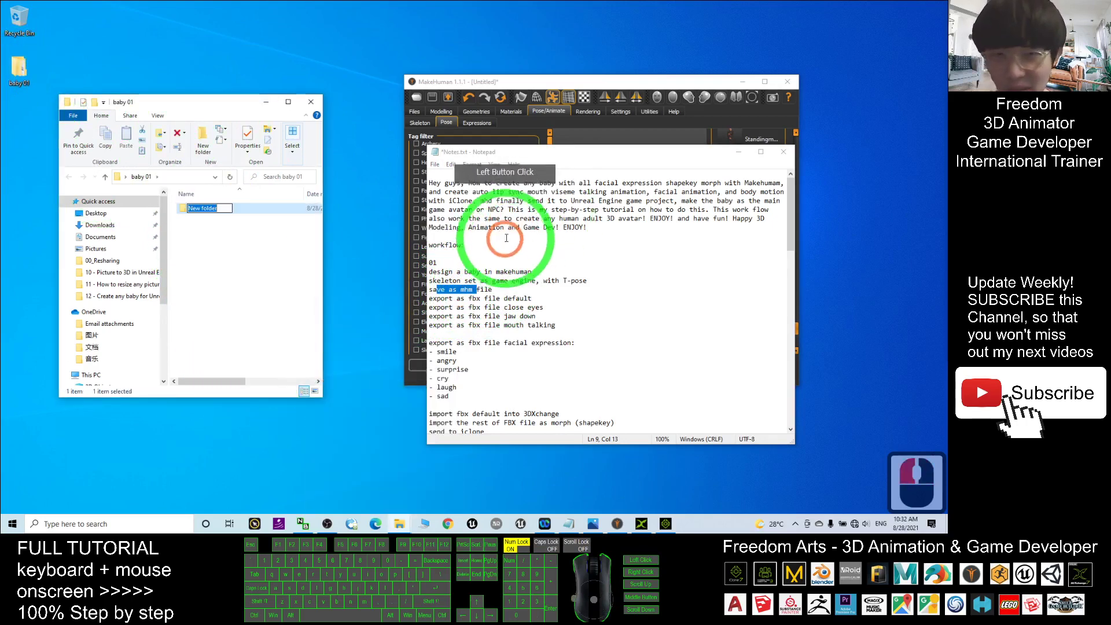
text(01)
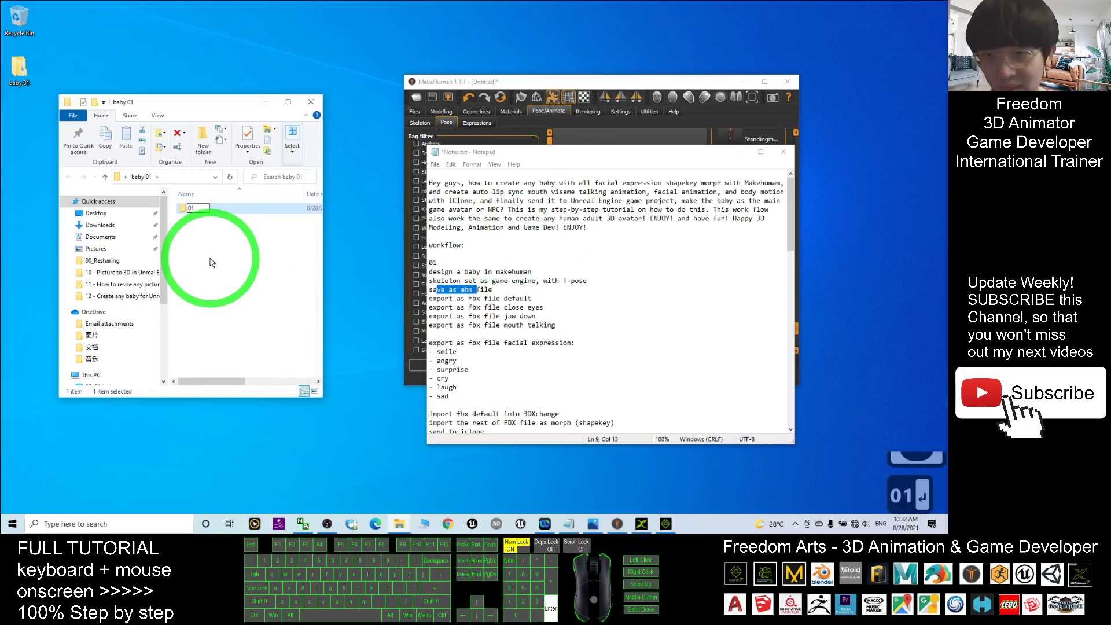
double_click(200, 208)
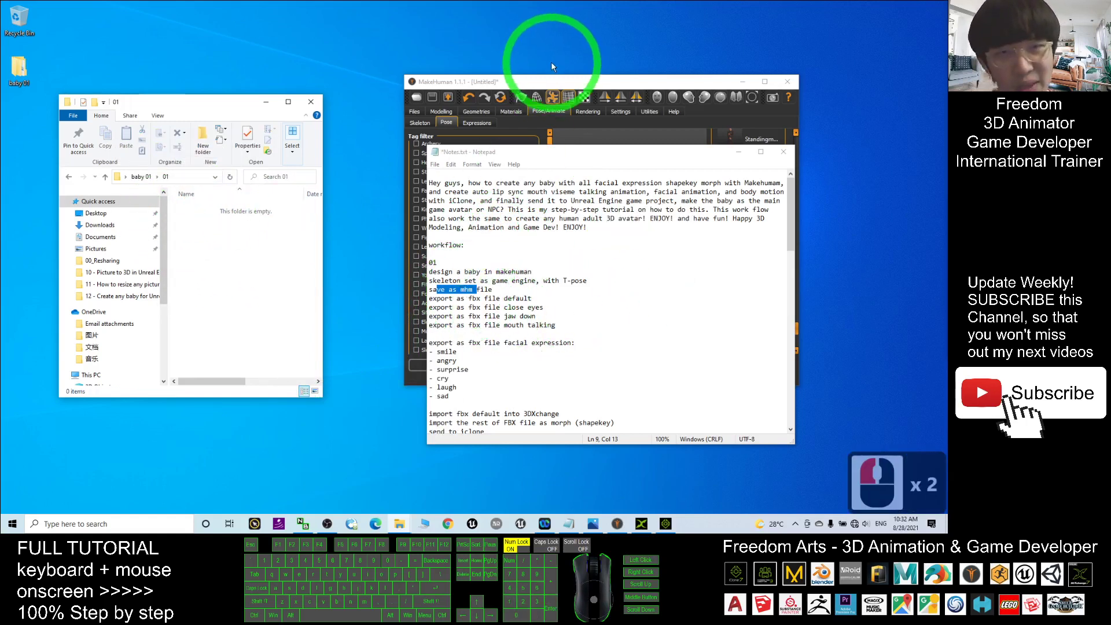
- Switch to MakeHuman and save the model as baby01 in MakeHuman Models (*.mhm) format in the Desktop\baby 01\01 folder
click(547, 81)
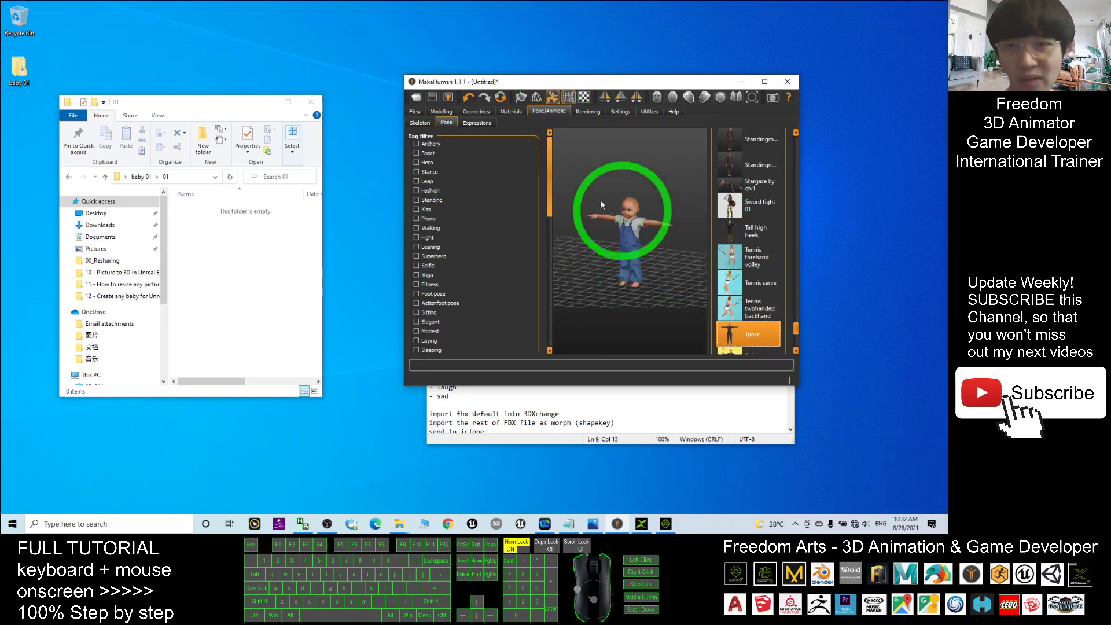
click(414, 112)
click(437, 122)
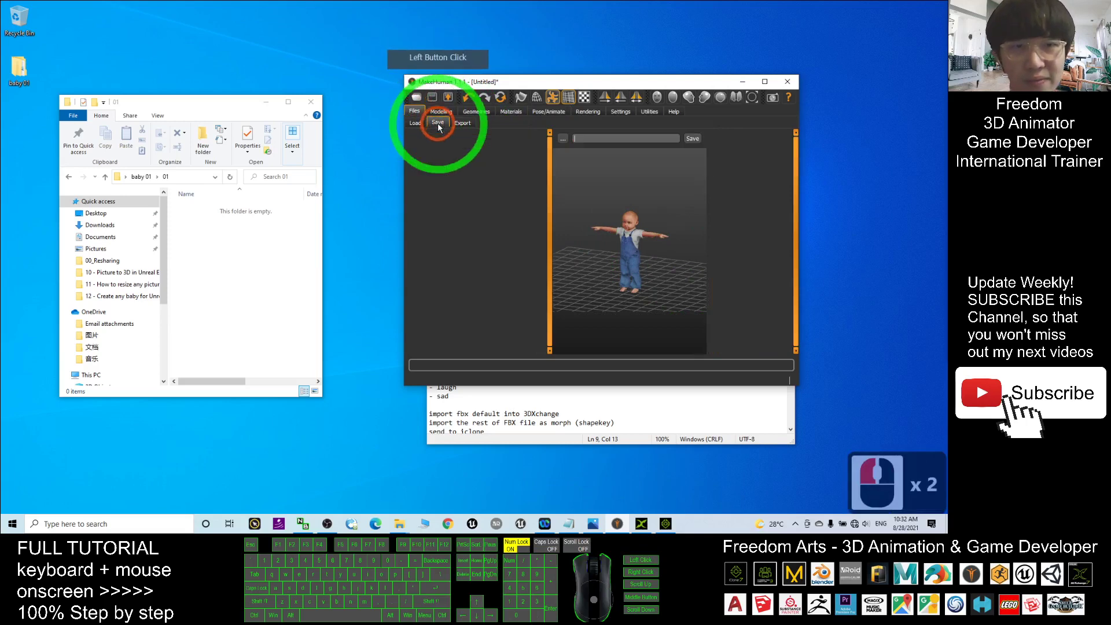
click(564, 141)
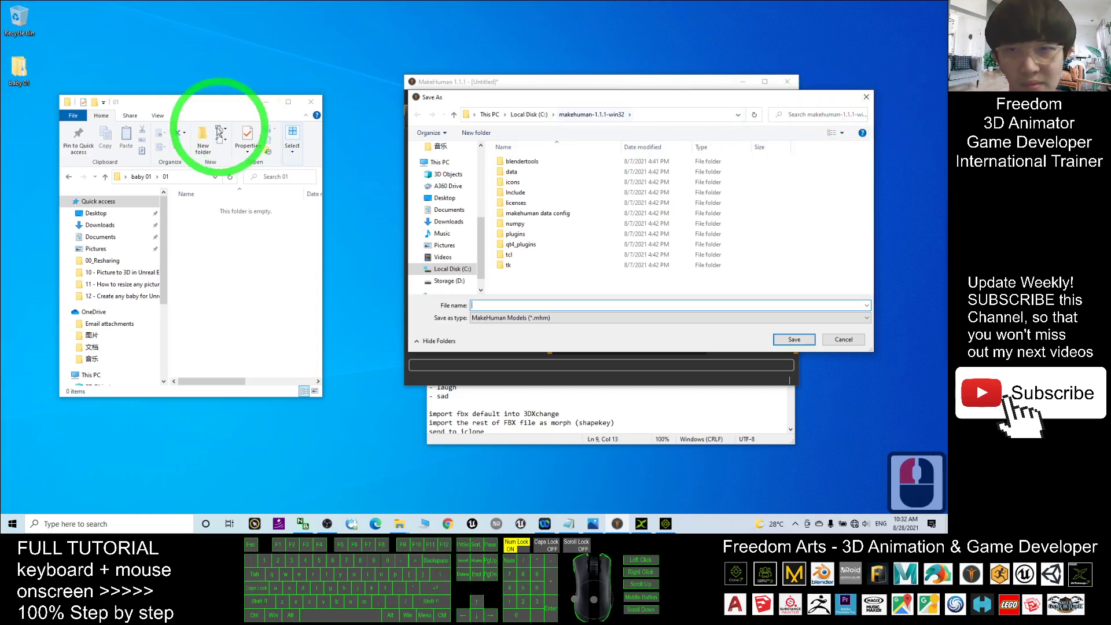
click(174, 177)
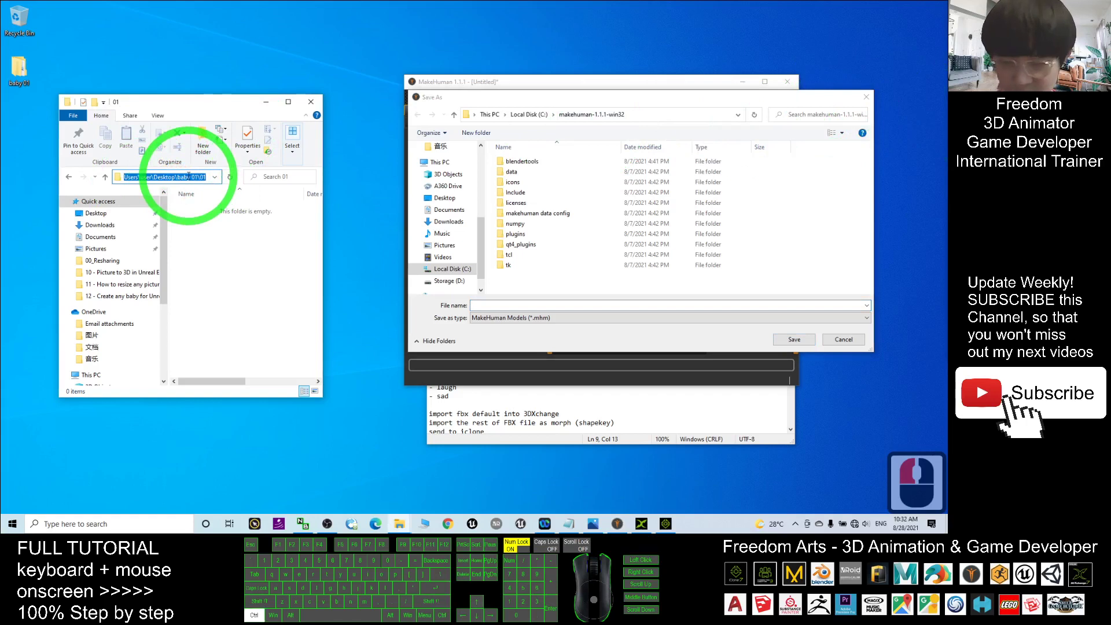
key(ctrl+c)
click(661, 118)
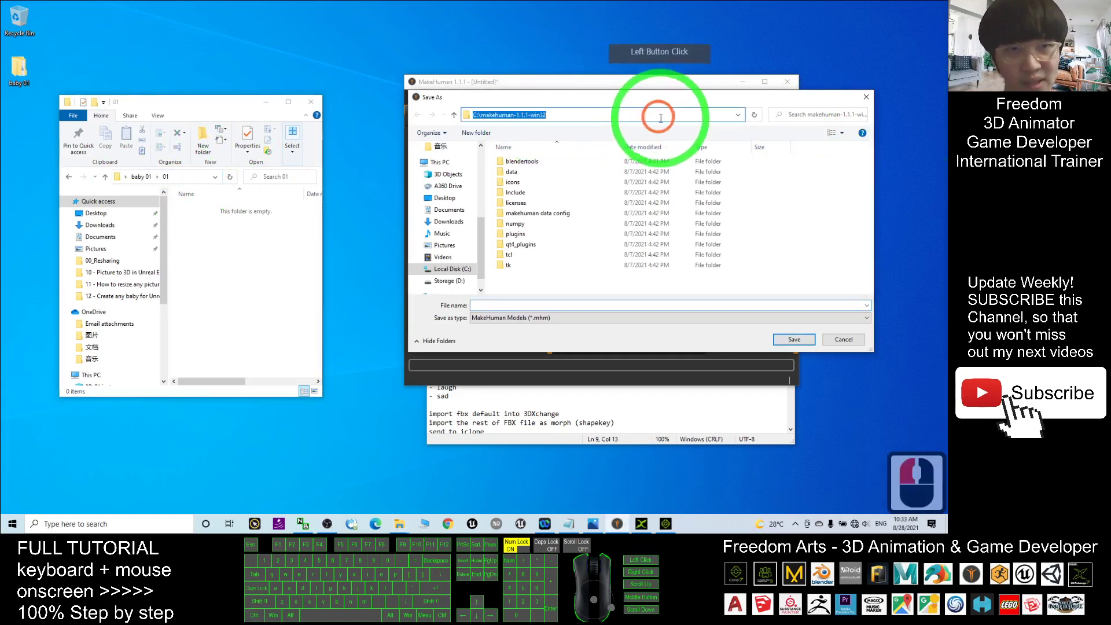
key(ctrl+v)
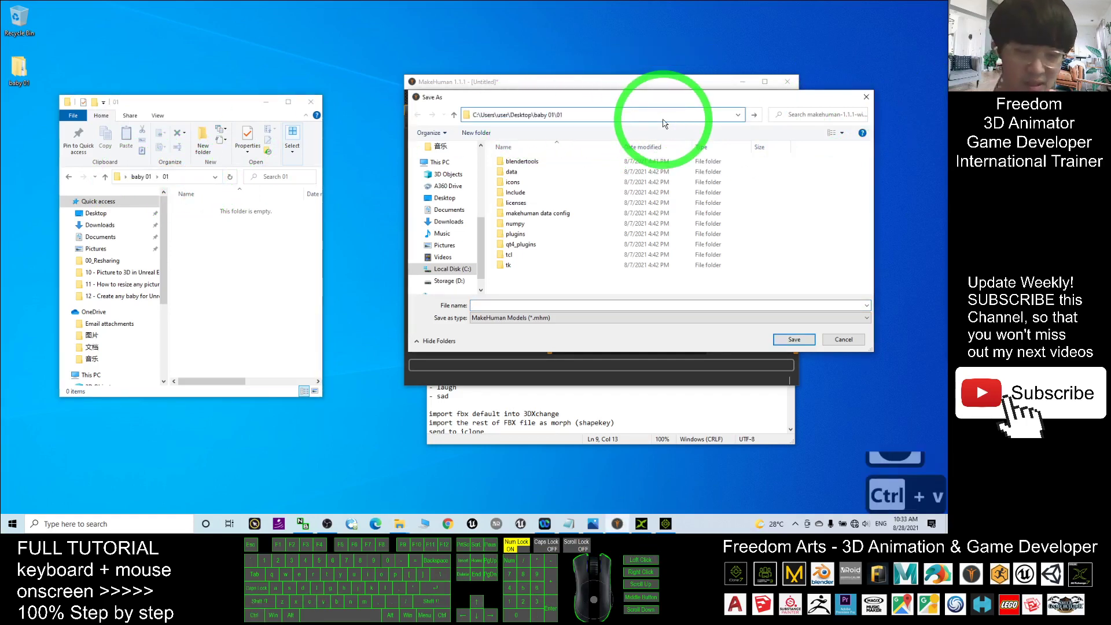
key(Return)
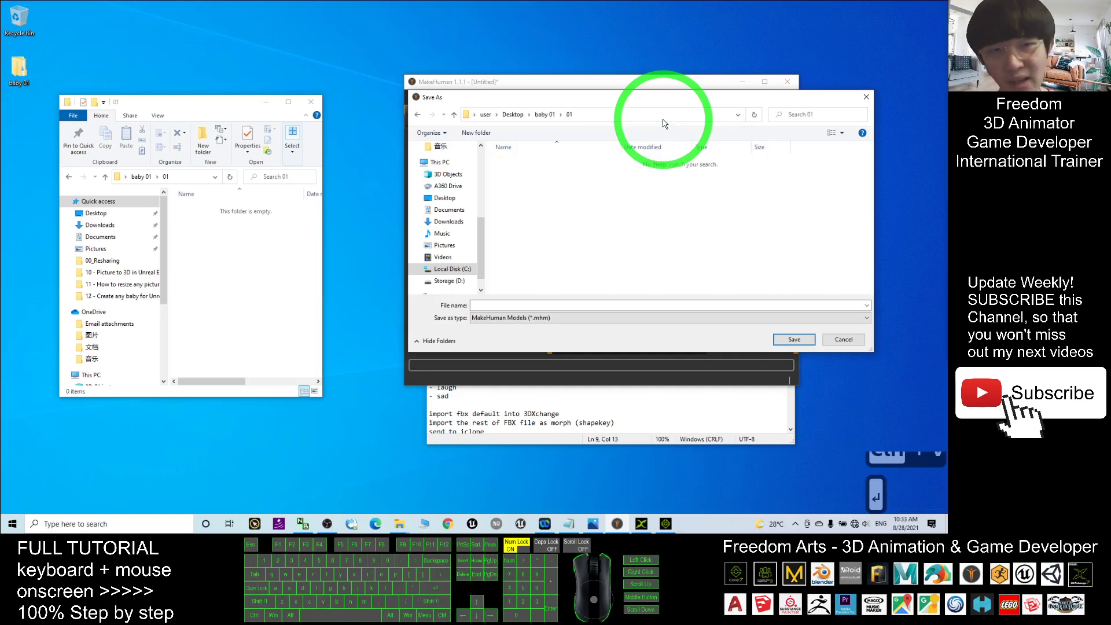
click(491, 303)
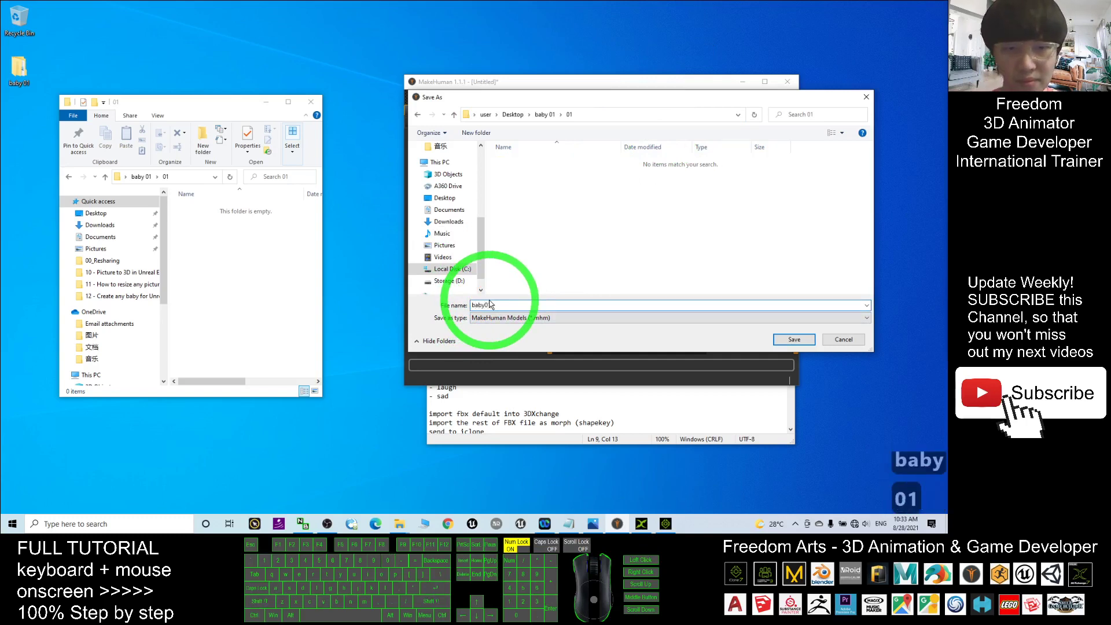
click(803, 340)
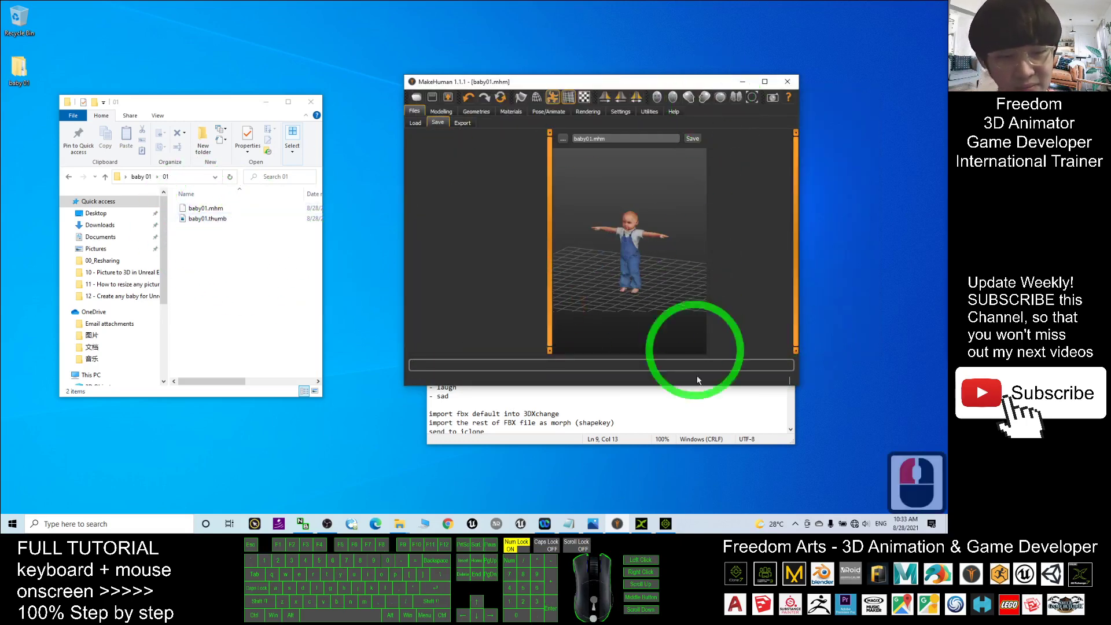
- Switch to Notes.txt in Notepad and insert a blank line and a line reading 02 above "export as fbx file default"
click(571, 524)
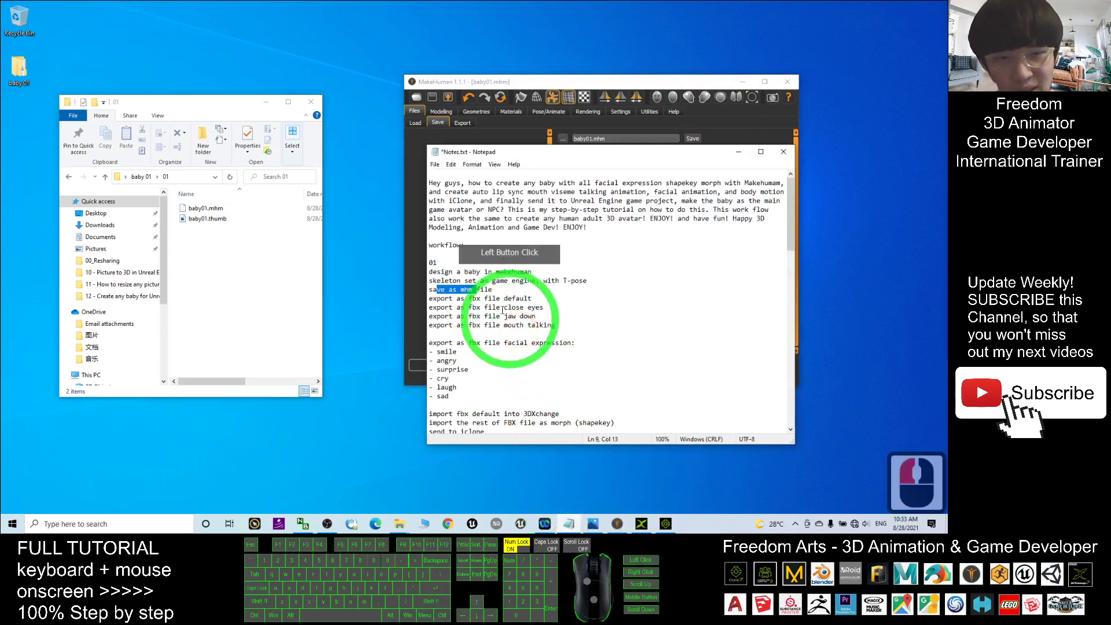
click(445, 299)
click(445, 307)
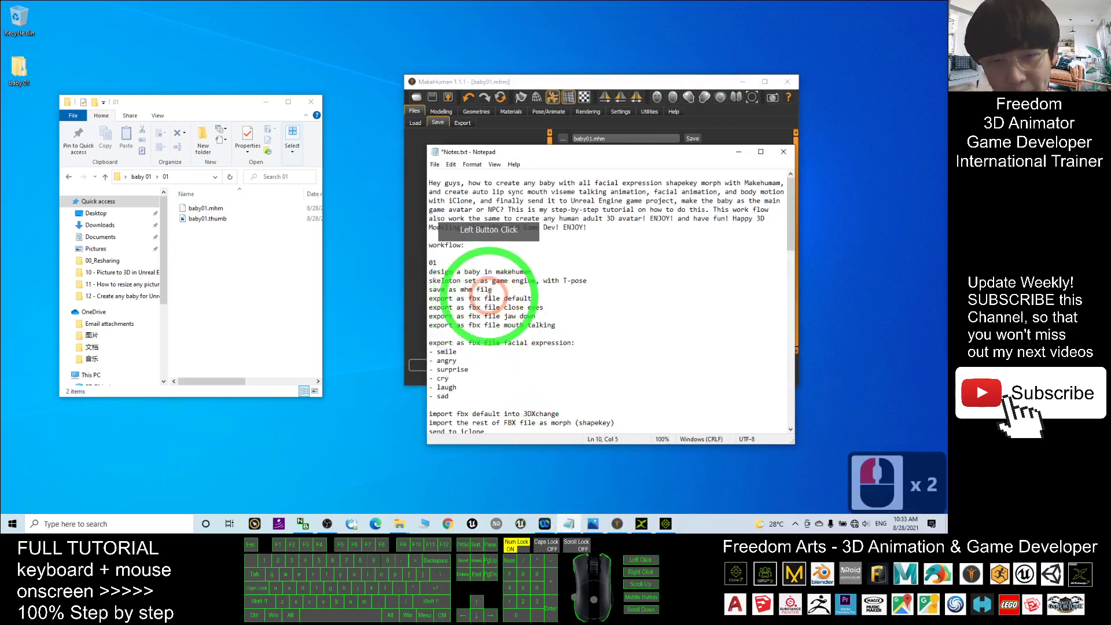
drag(486, 298, 531, 299)
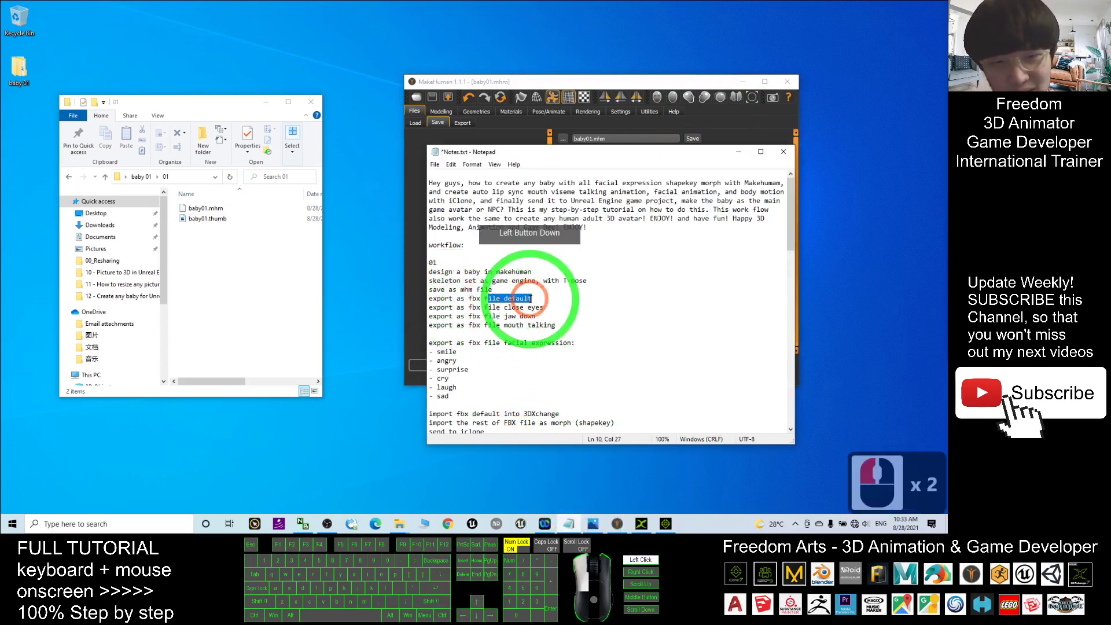
click(484, 299)
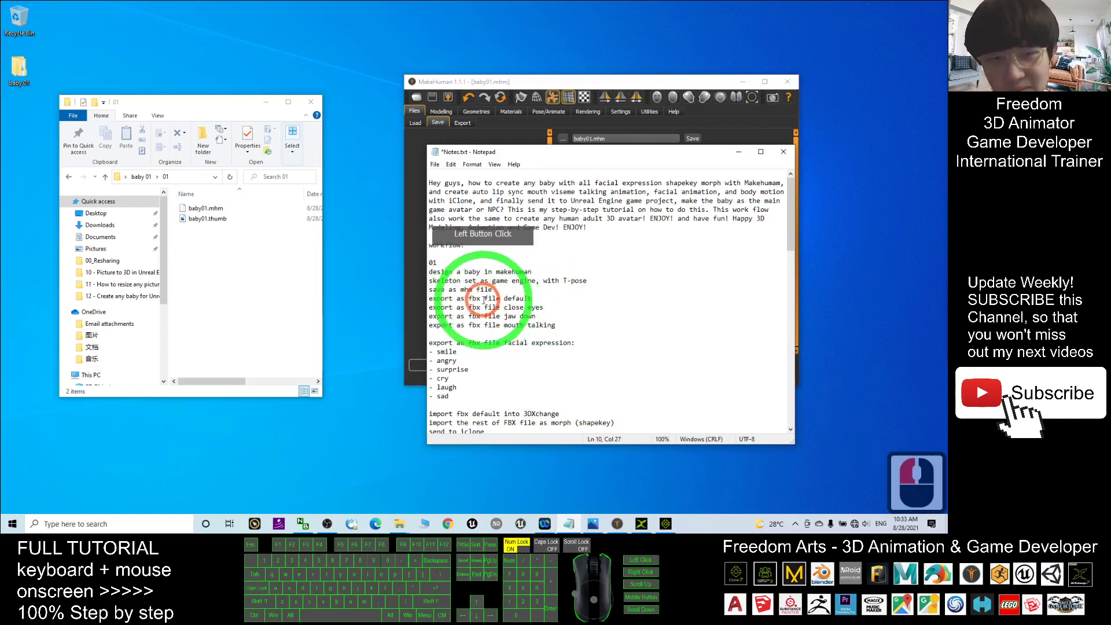
drag(483, 300, 503, 299)
click(512, 297)
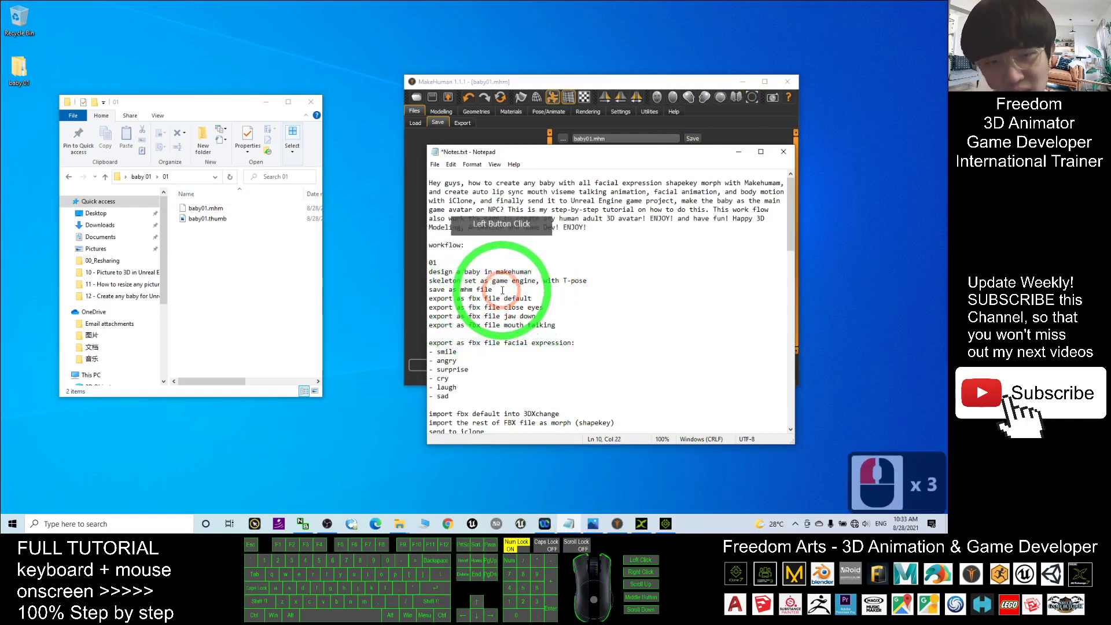
click(583, 290)
key(Return)
key(Return)
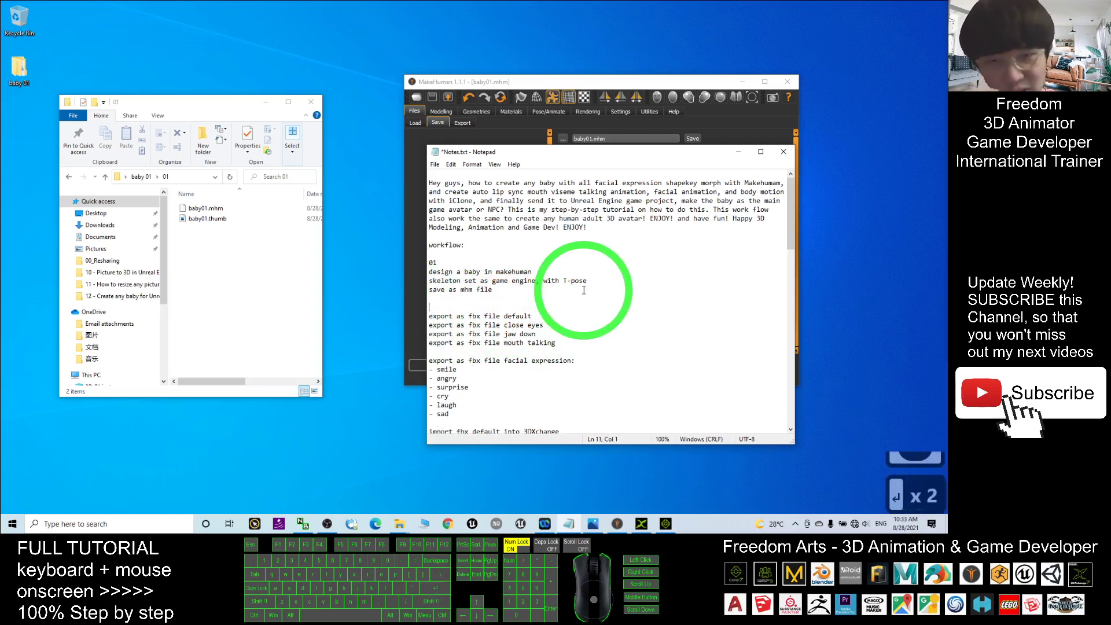
- Return to the baby 01 folder in File Explorer, create a folder named 02 there and open it
click(190, 240)
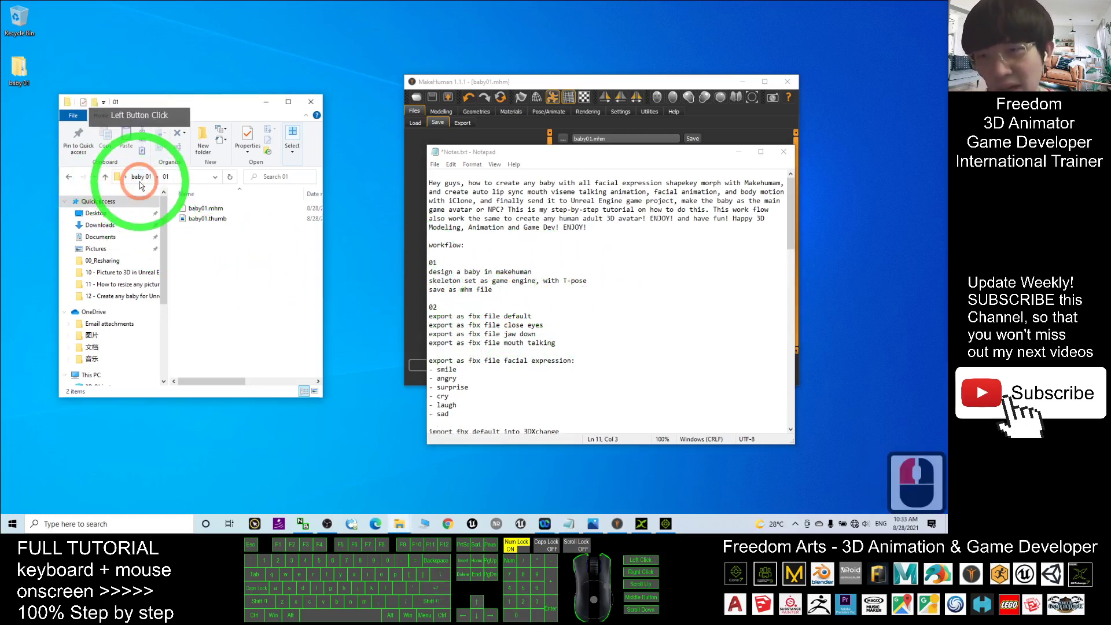
click(143, 179)
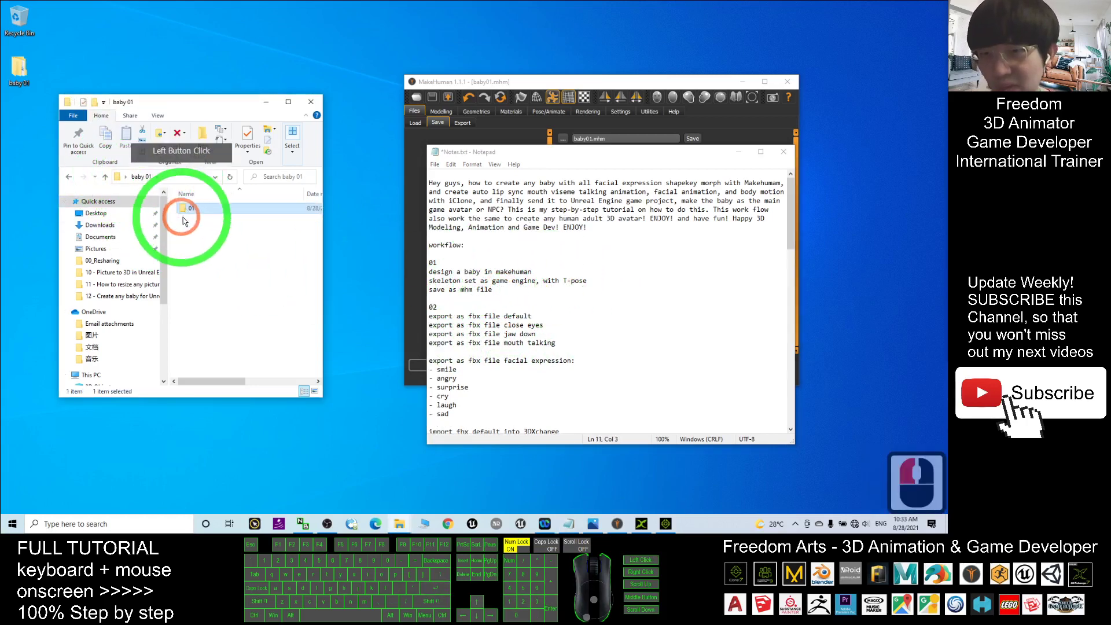
right_click(193, 213)
click(191, 210)
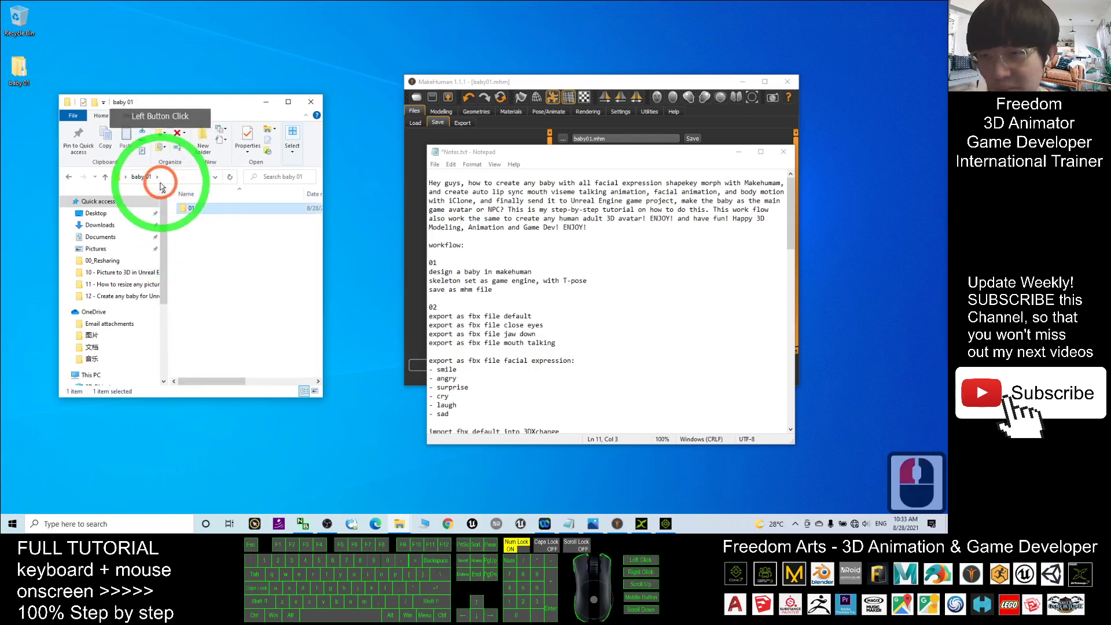
click(15, 67)
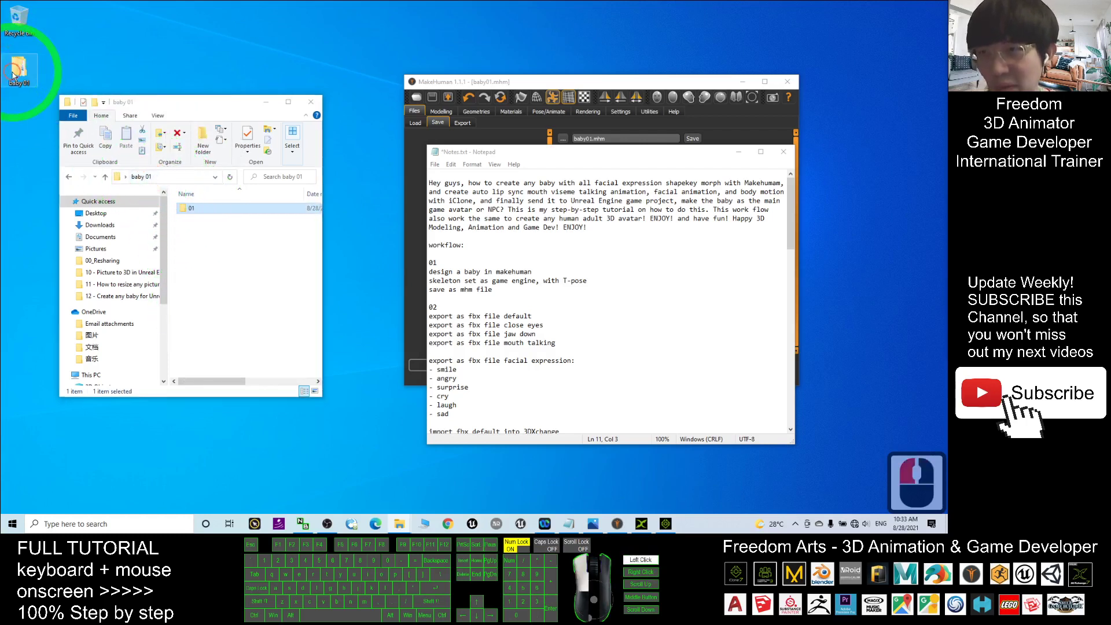
click(191, 210)
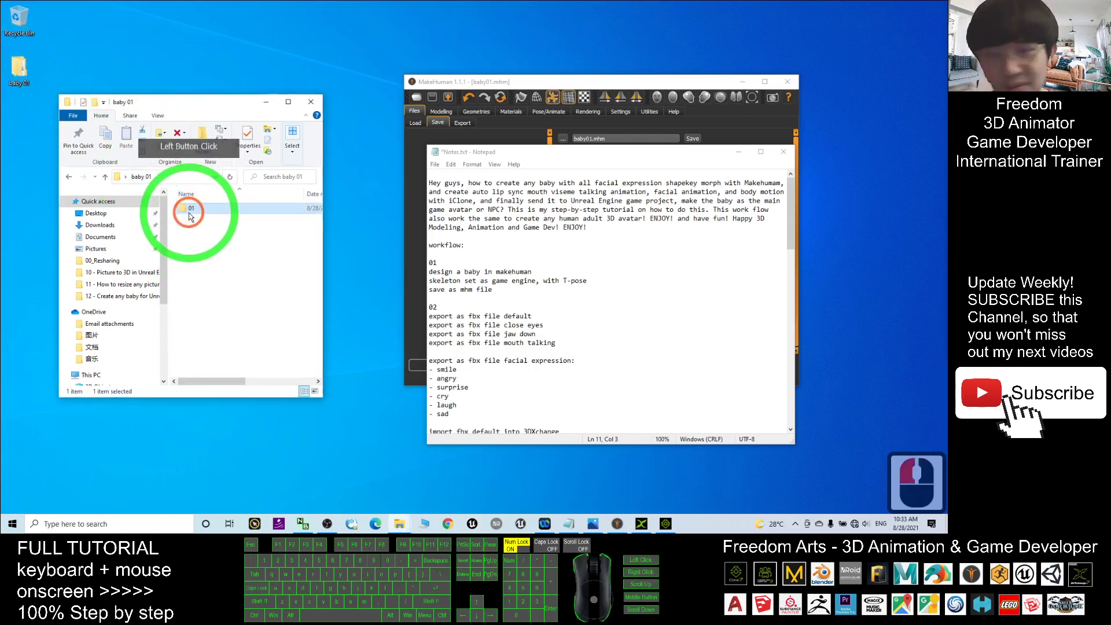
right_click(192, 248)
mouse_move(210, 367)
click(352, 367)
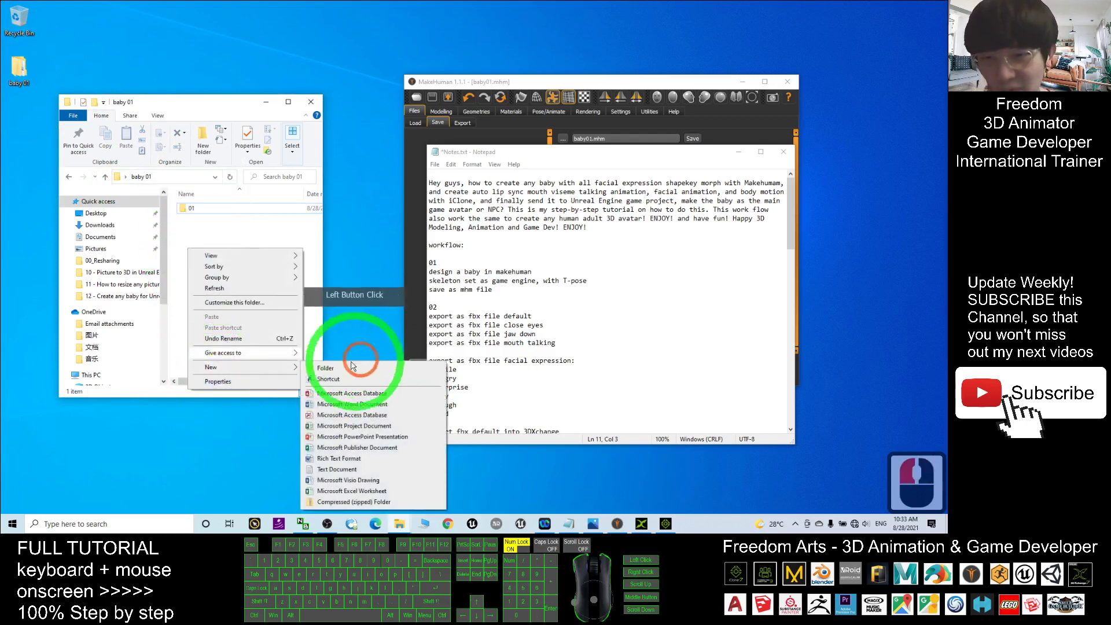
click(253, 366)
click(329, 367)
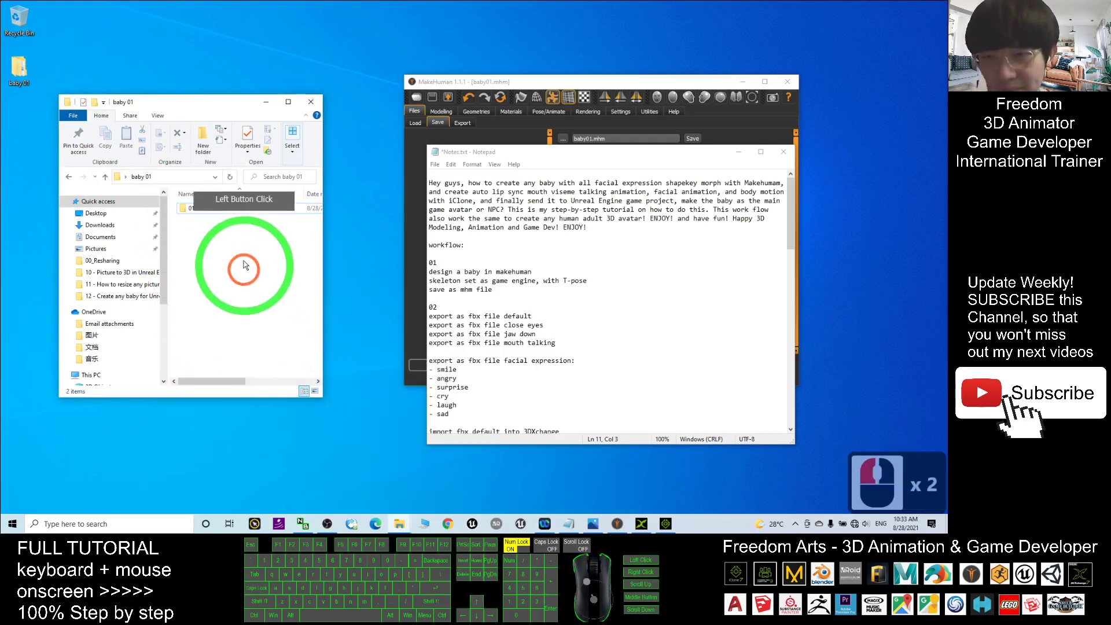
text(02)
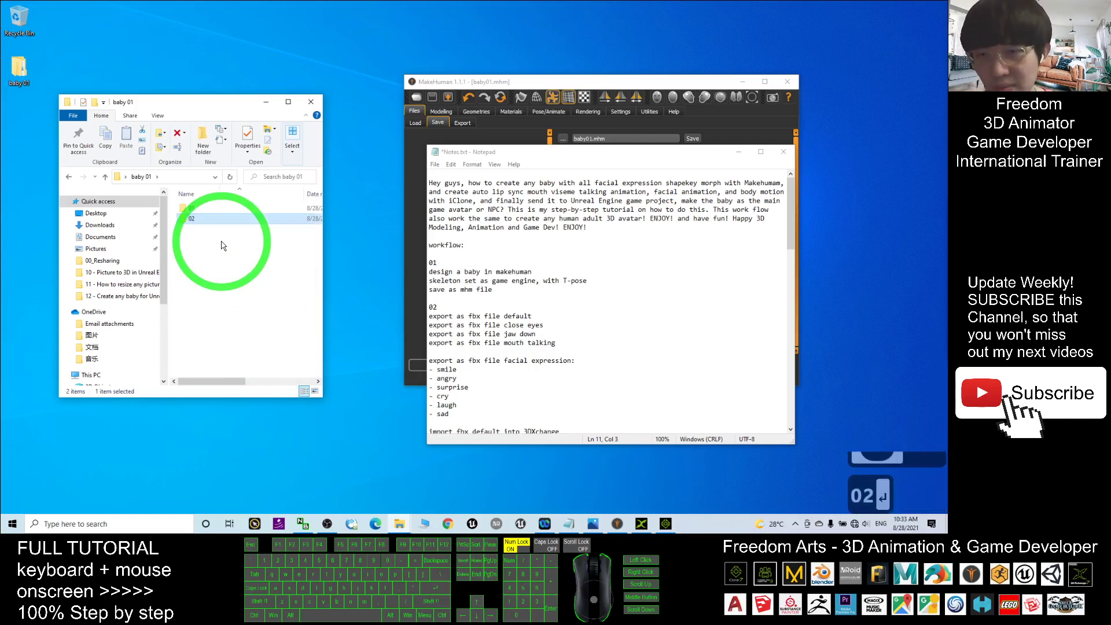
key(Return)
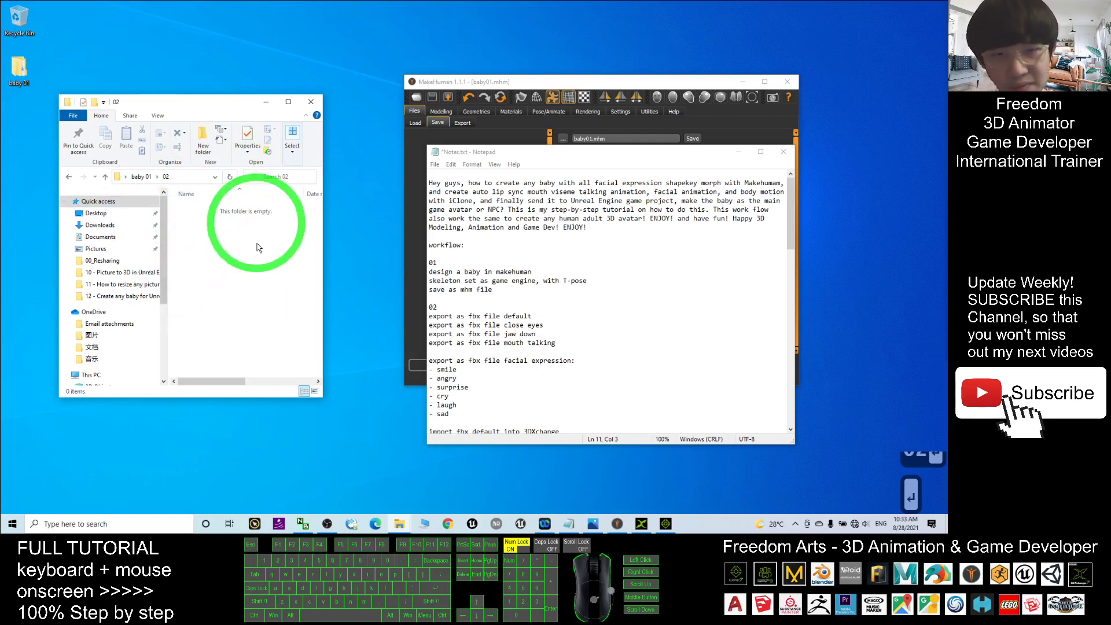
- Check the default FBX export line in the notes, bring MakeHuman forward and reposition its reduced window beside the 02 folder window
drag(472, 316, 532, 319)
double_click(531, 316)
click(529, 82)
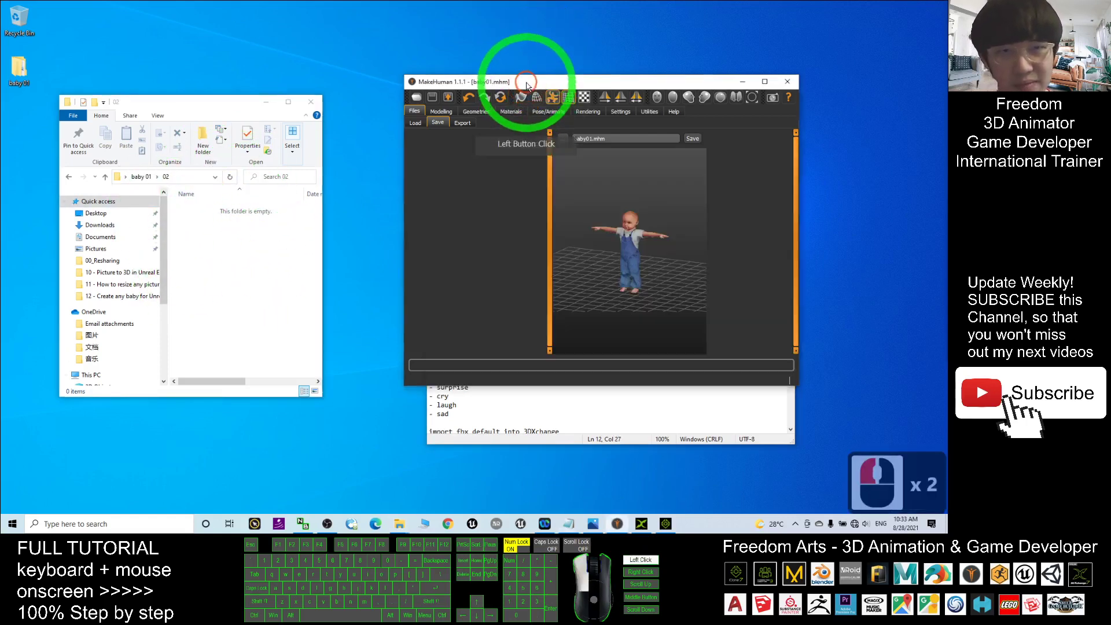
drag(606, 269, 637, 260)
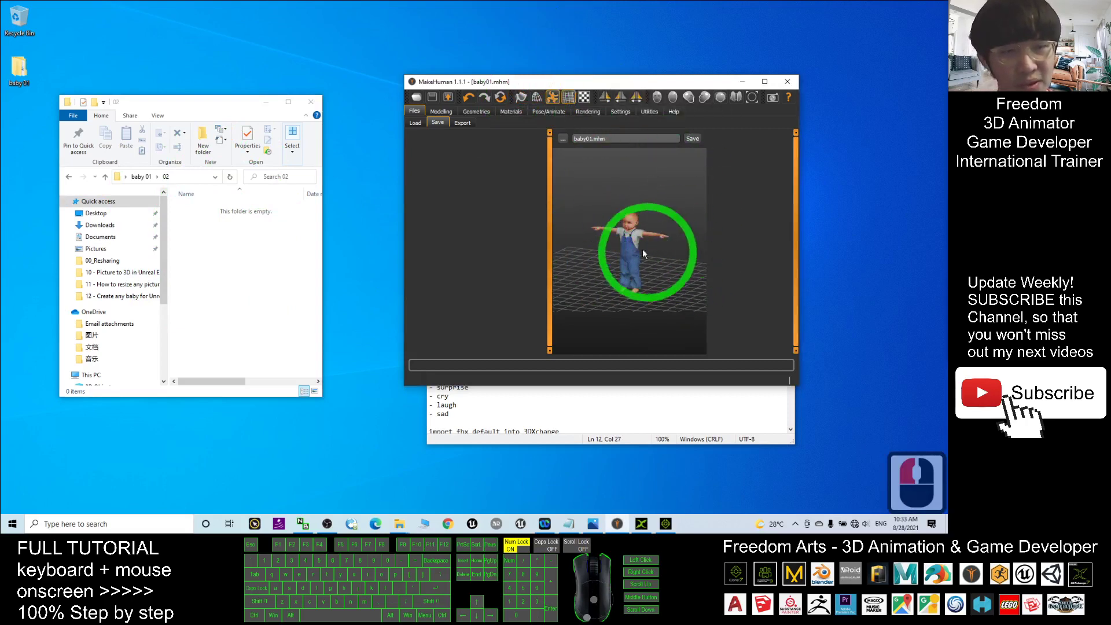
click(765, 82)
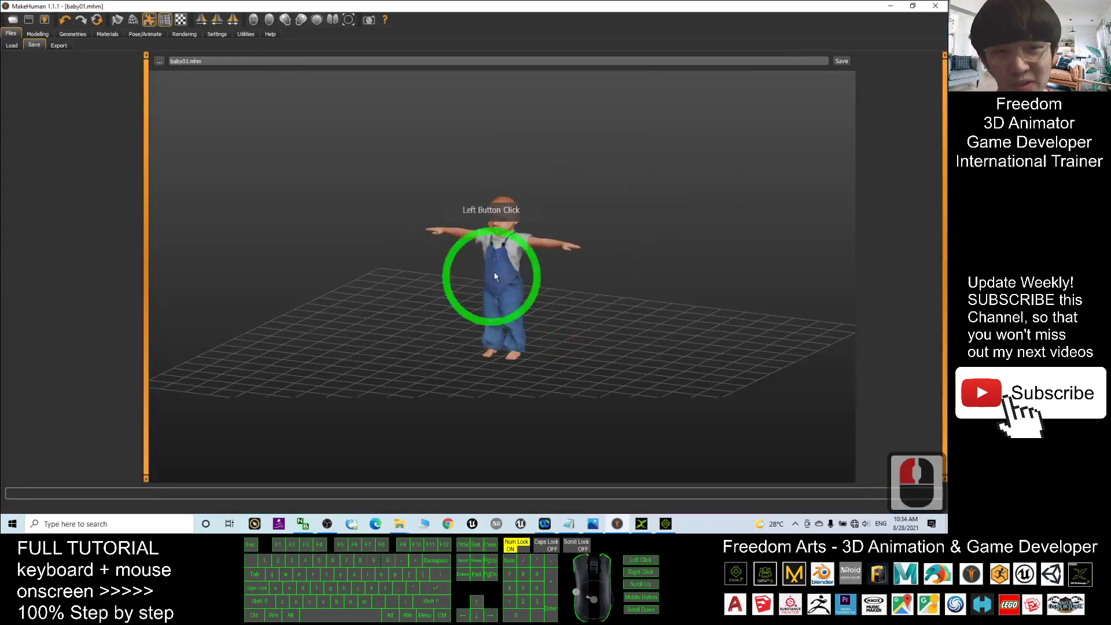
drag(430, 6, 565, 63)
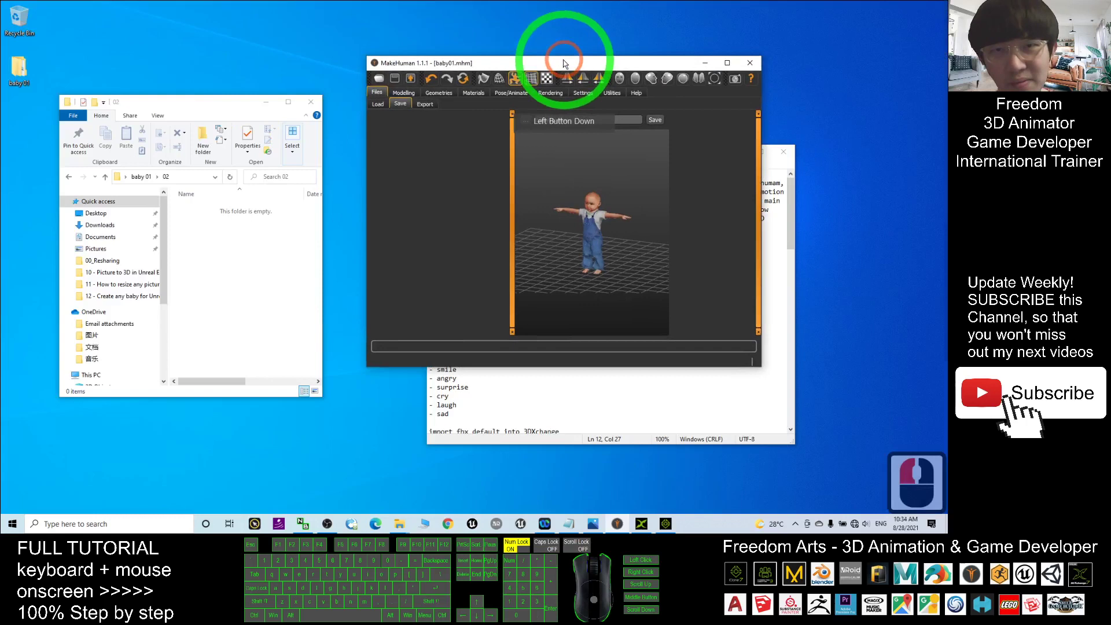
- Set the export mesh format to Filmbox (fbx) and open the dialog for choosing the export destination
click(411, 80)
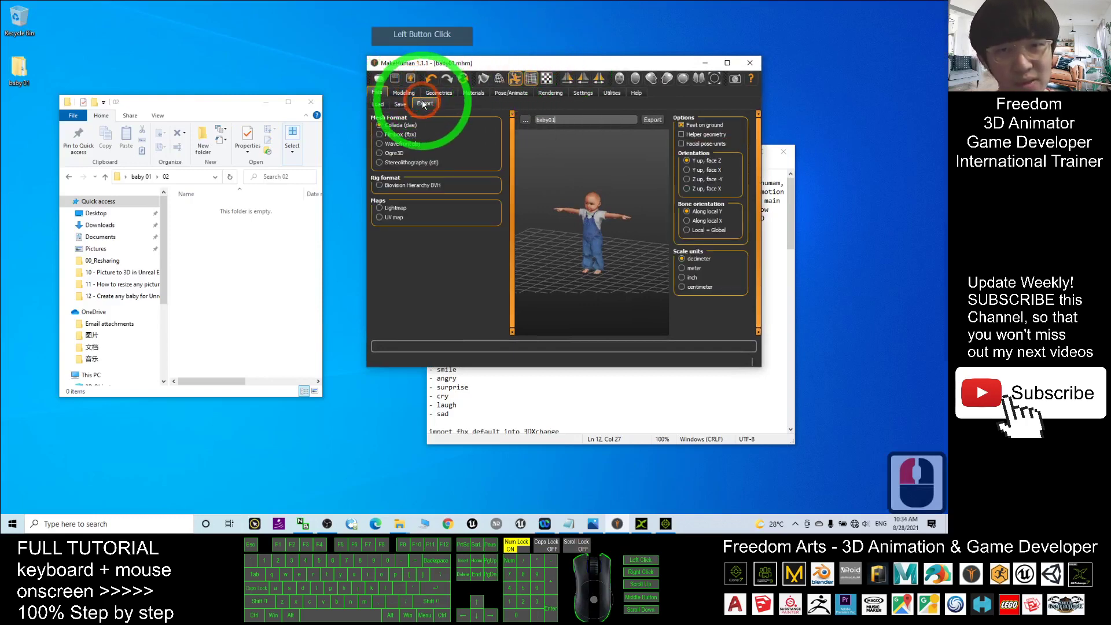
click(379, 134)
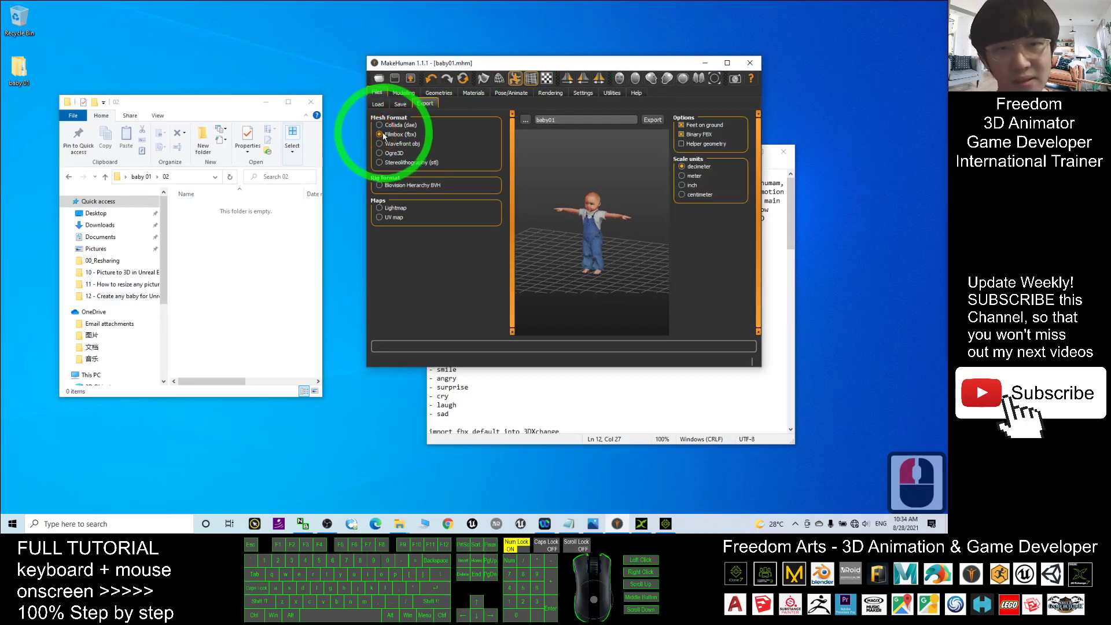
click(382, 137)
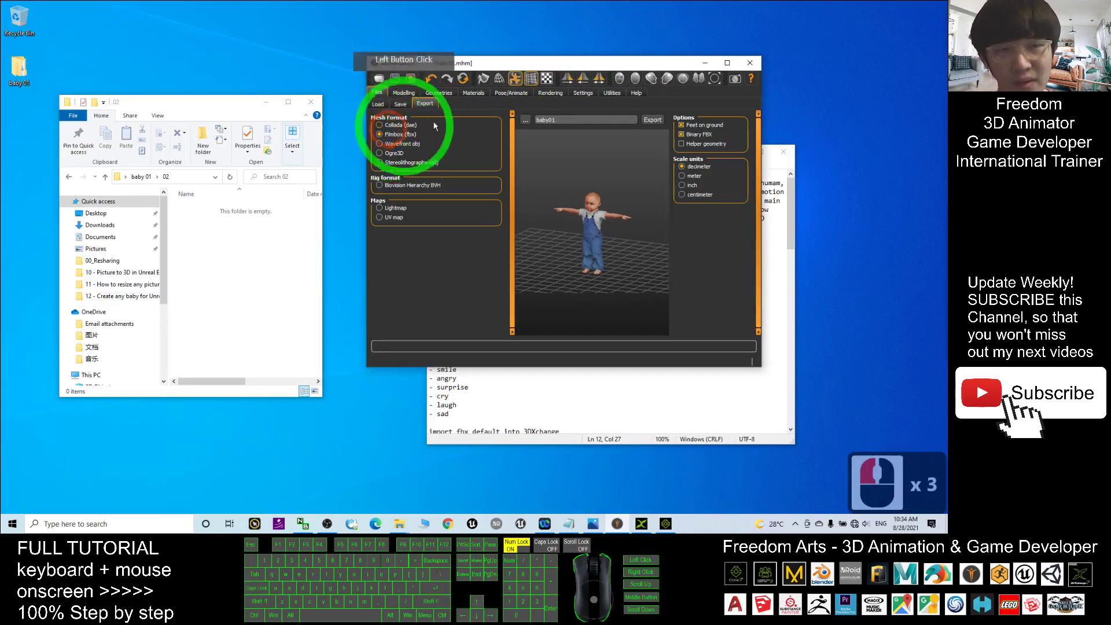
click(554, 119)
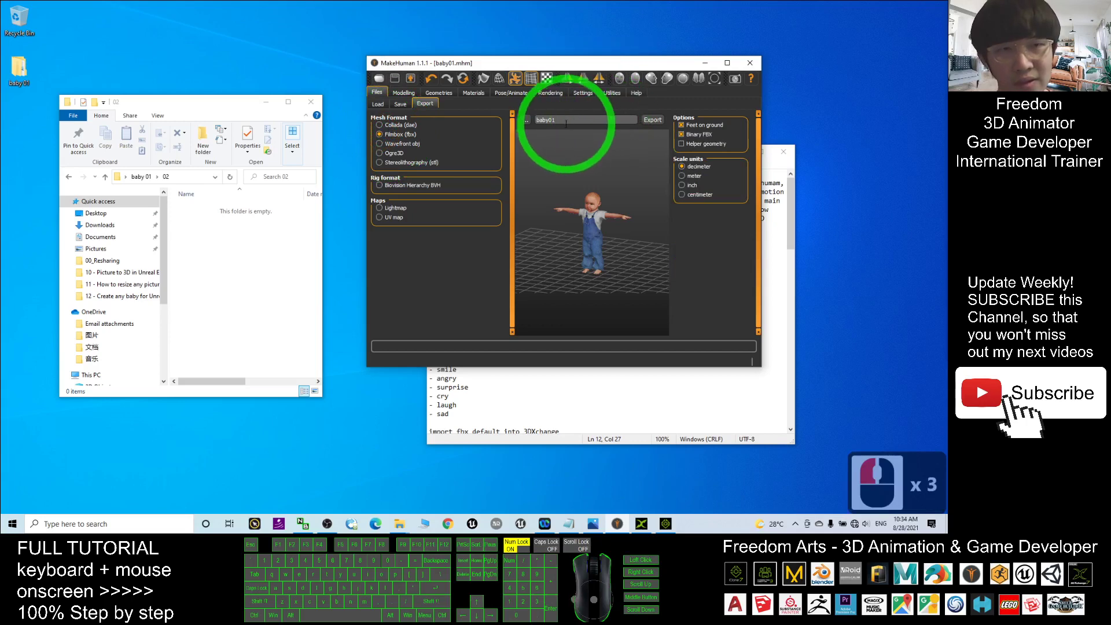
click(525, 121)
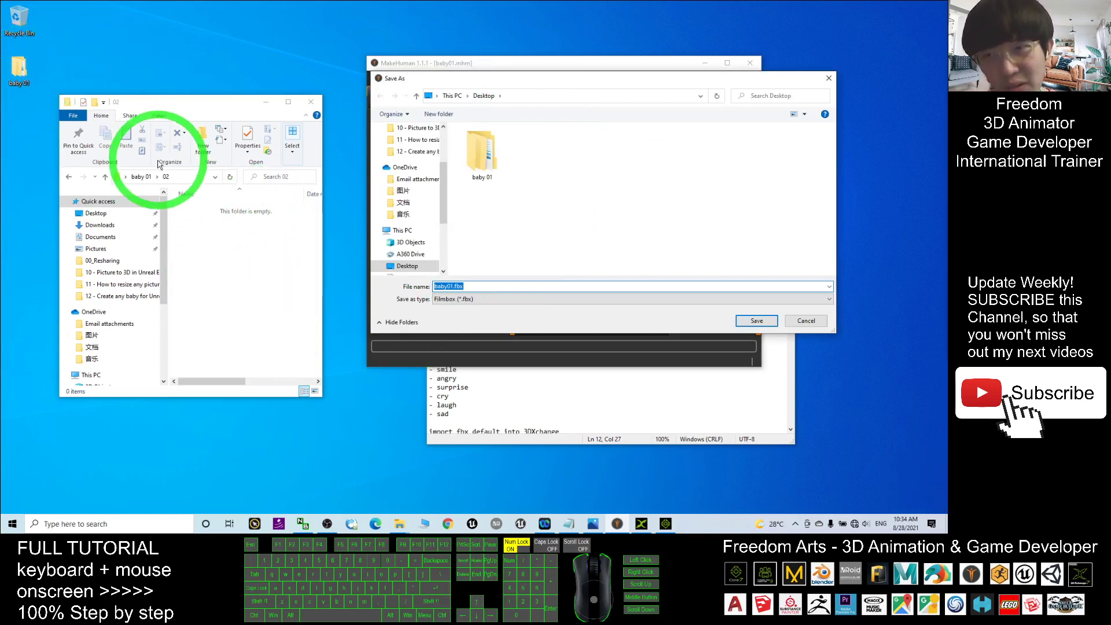
- Copy the path of the open 02 folder and set it as the export dialog's location
click(195, 177)
click(195, 177)
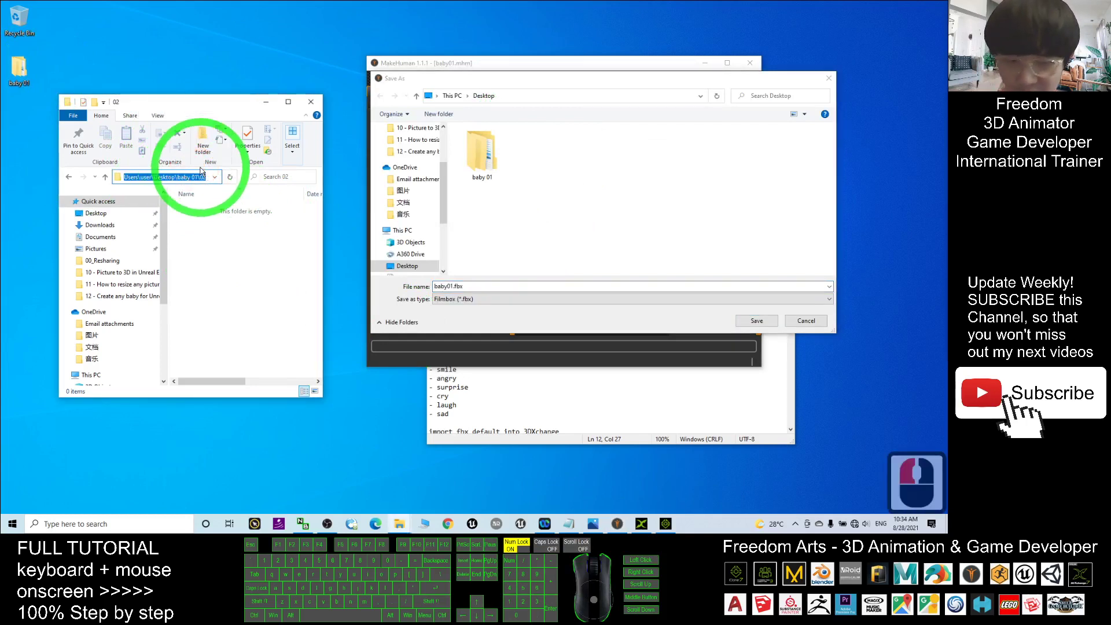
key(ctrl+c)
click(535, 96)
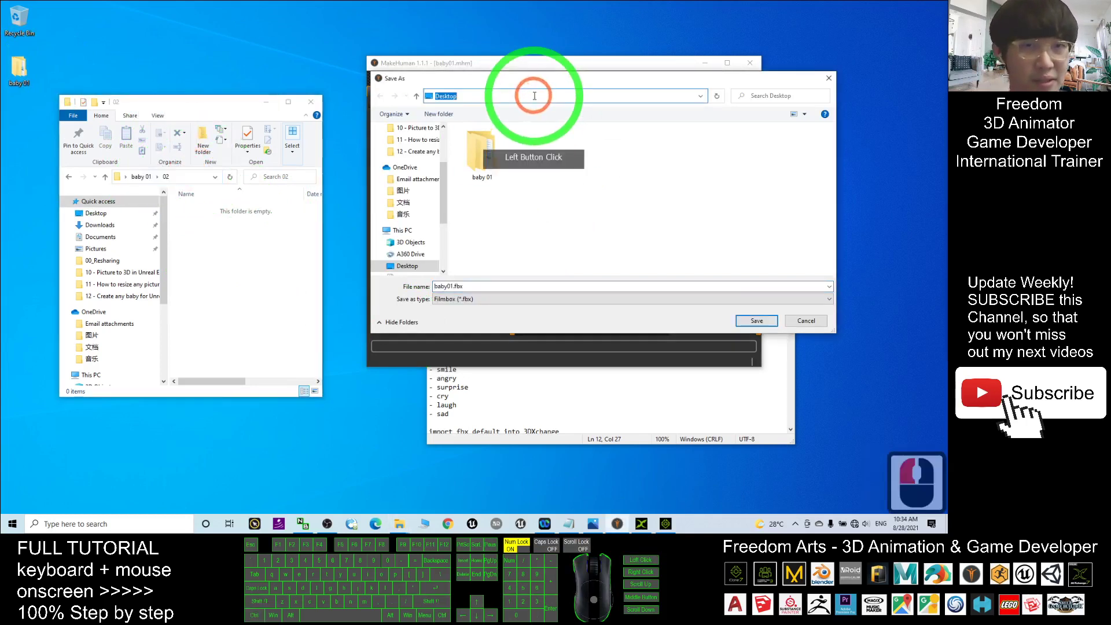
key(ctrl+v)
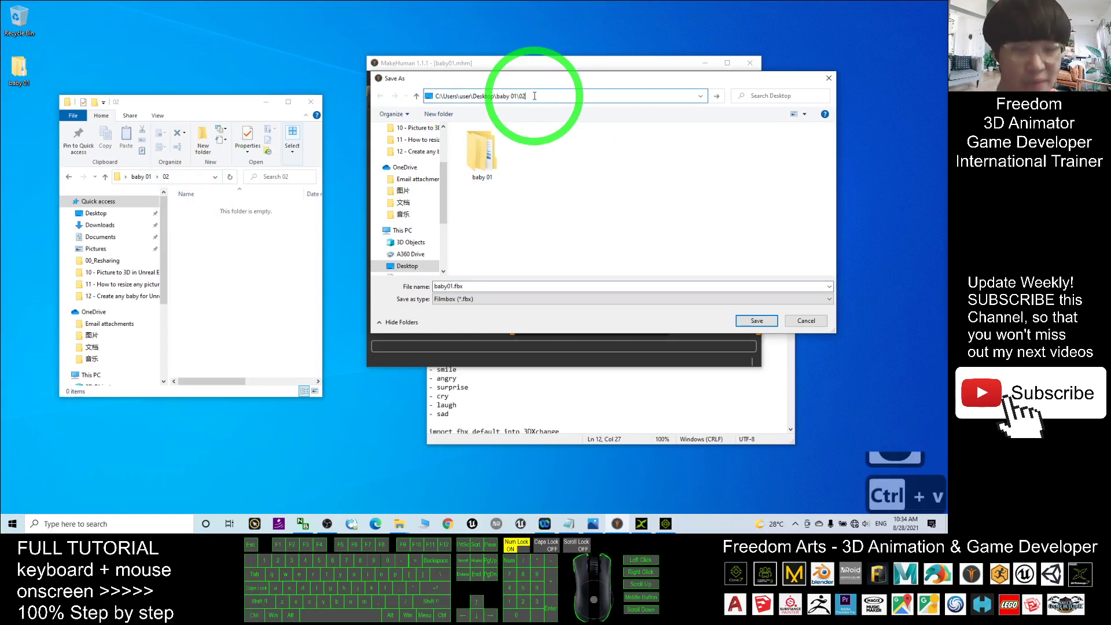
key(Return)
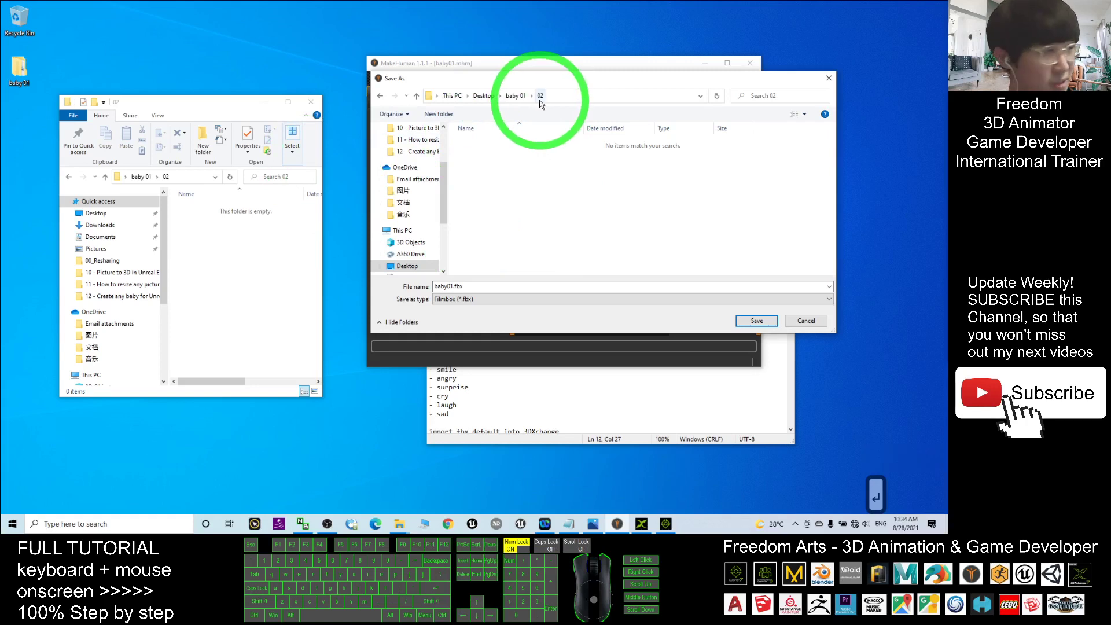
- Name the export file baby01_default.fbx and save it in the 02 folder
click(445, 286)
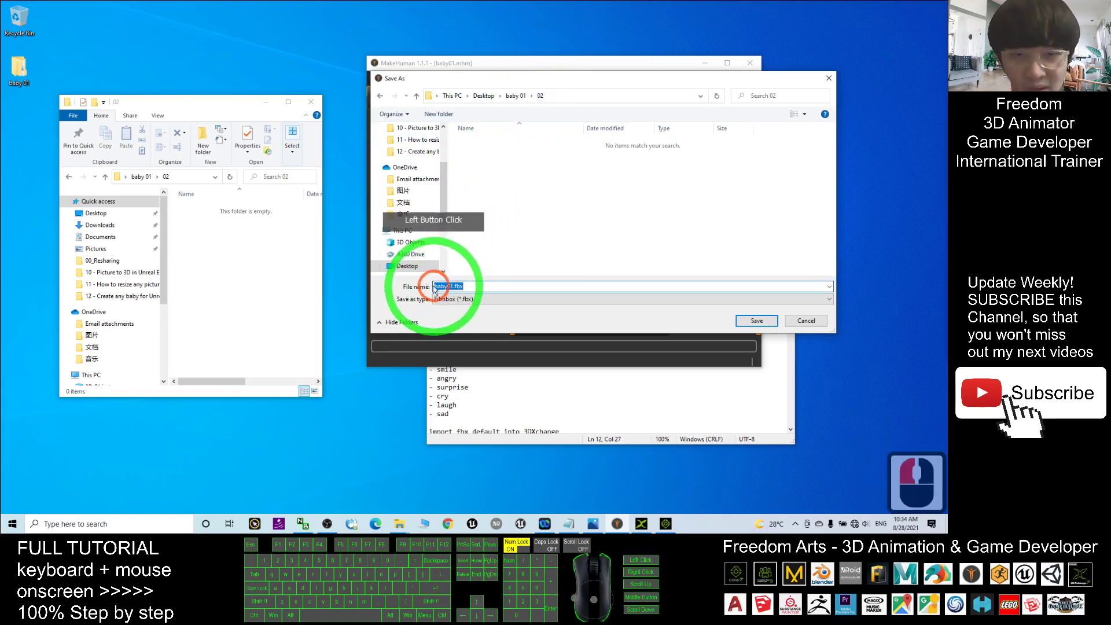
click(447, 286)
click(456, 286)
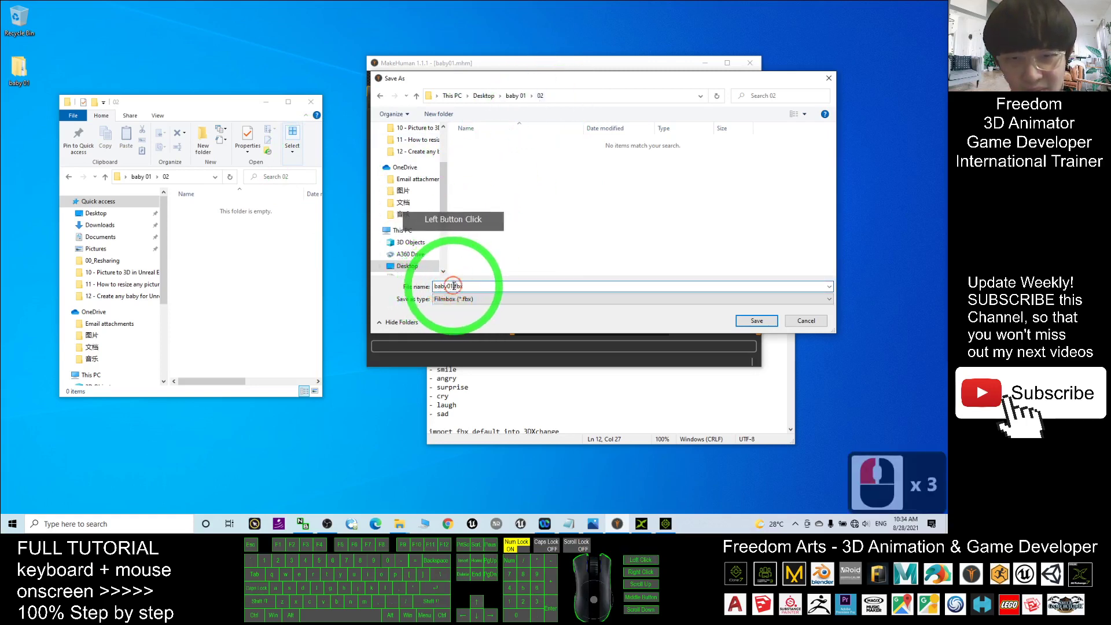
click(454, 286)
click(464, 286)
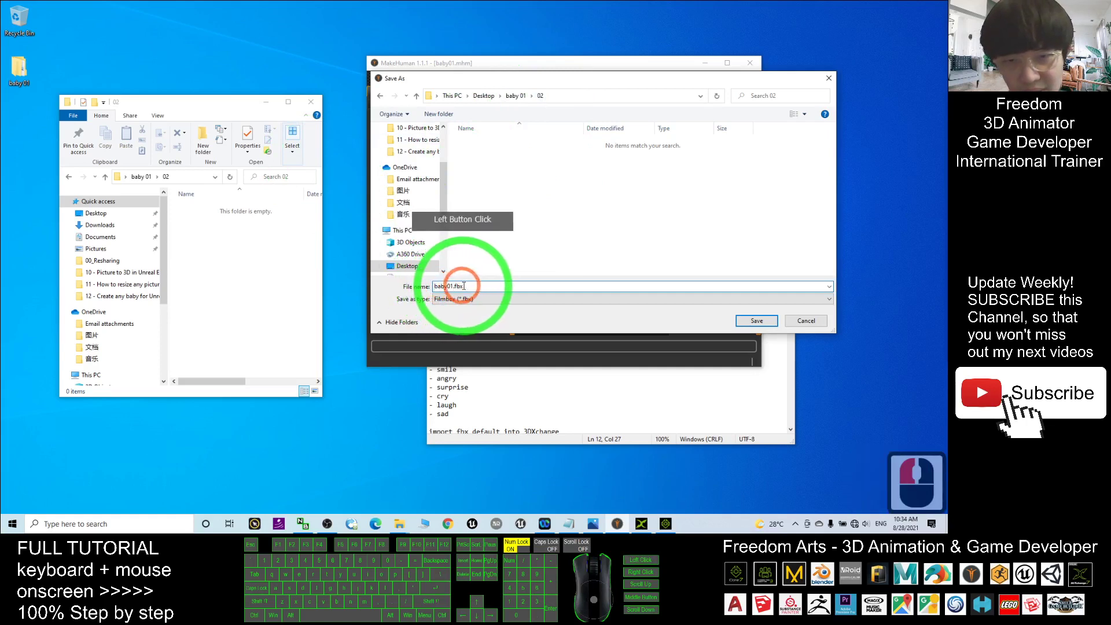
click(440, 286)
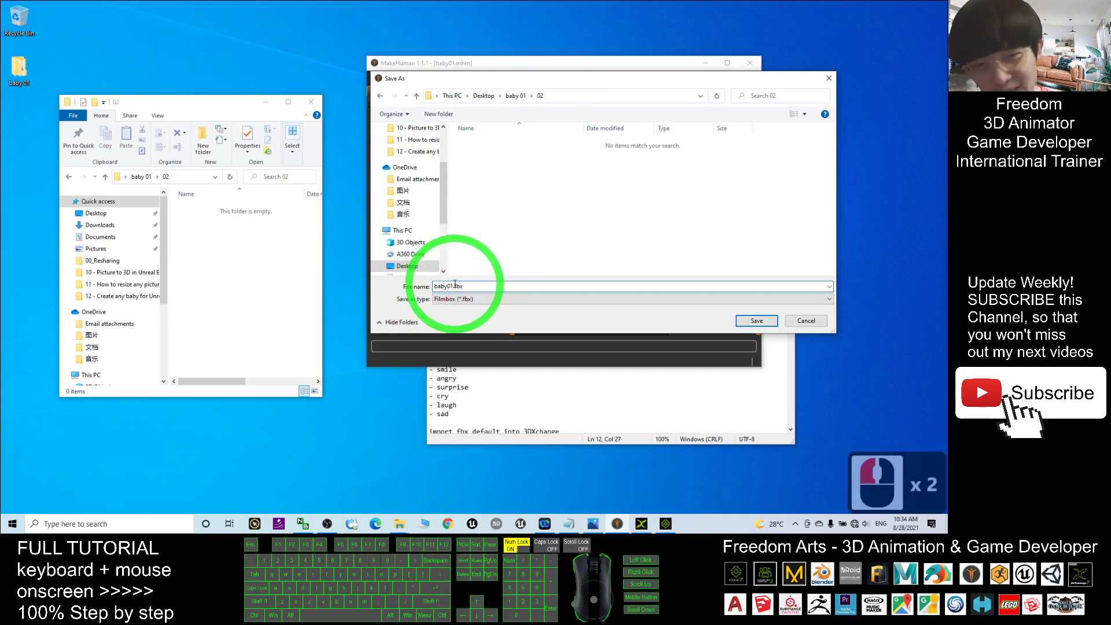
click(596, 286)
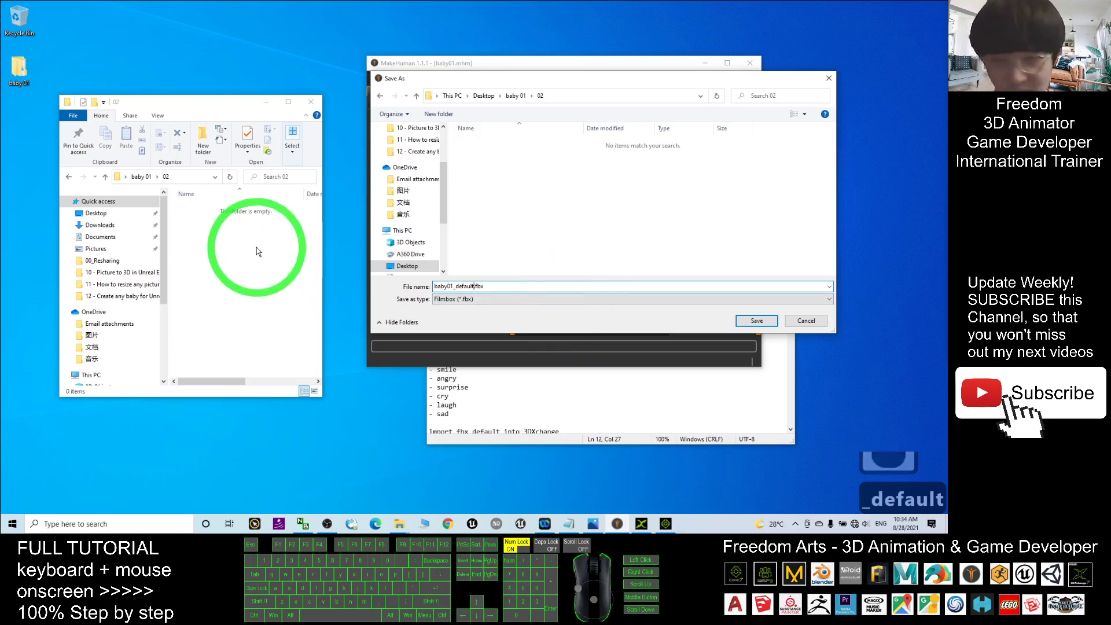
click(758, 321)
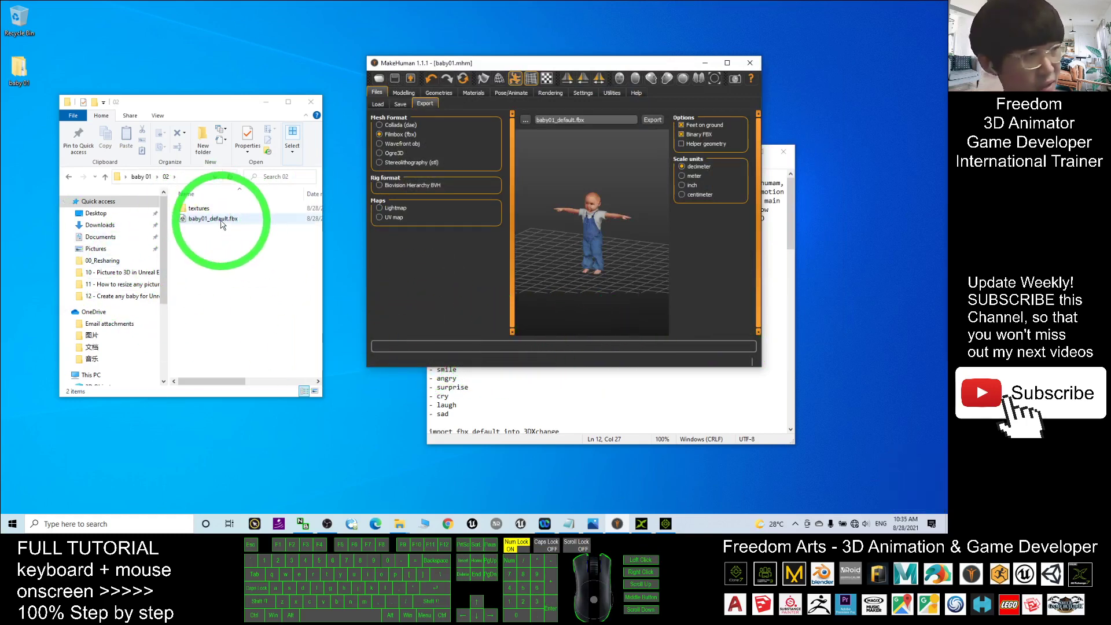
- Check the default and close eyes export lines in Notes.txt, then return to MakeHuman and maximize its window
click(575, 399)
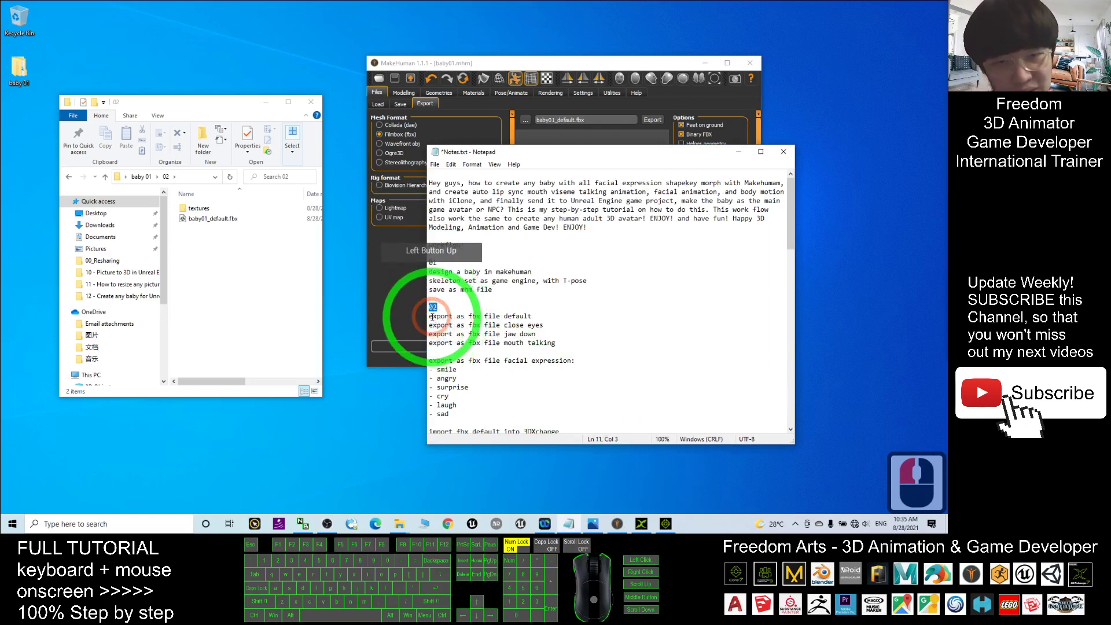
drag(433, 316, 512, 316)
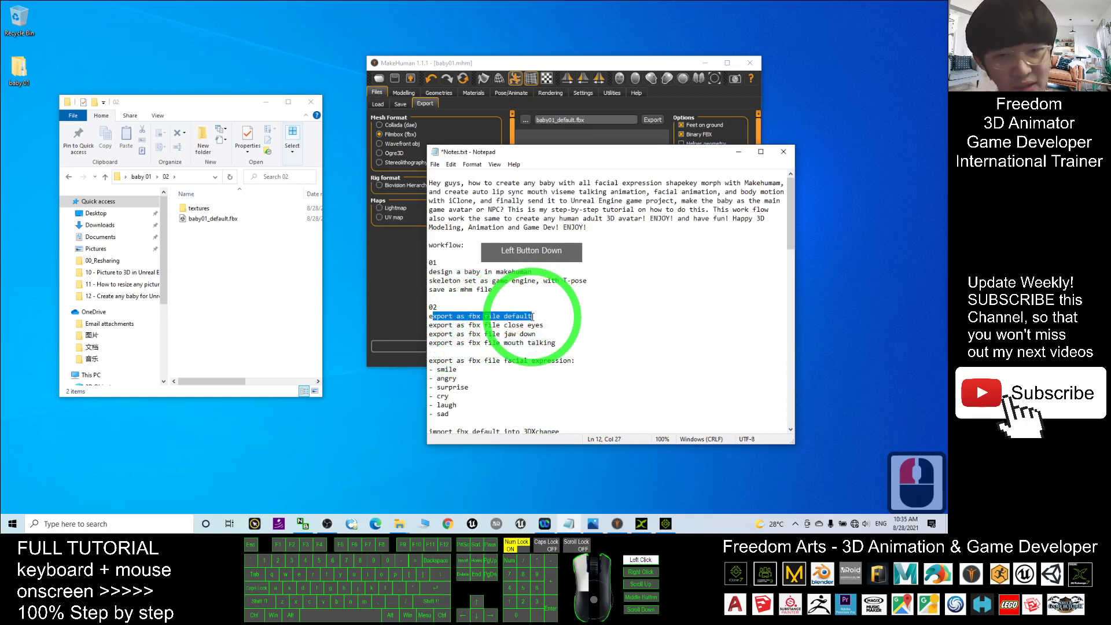
drag(432, 325, 545, 325)
click(610, 68)
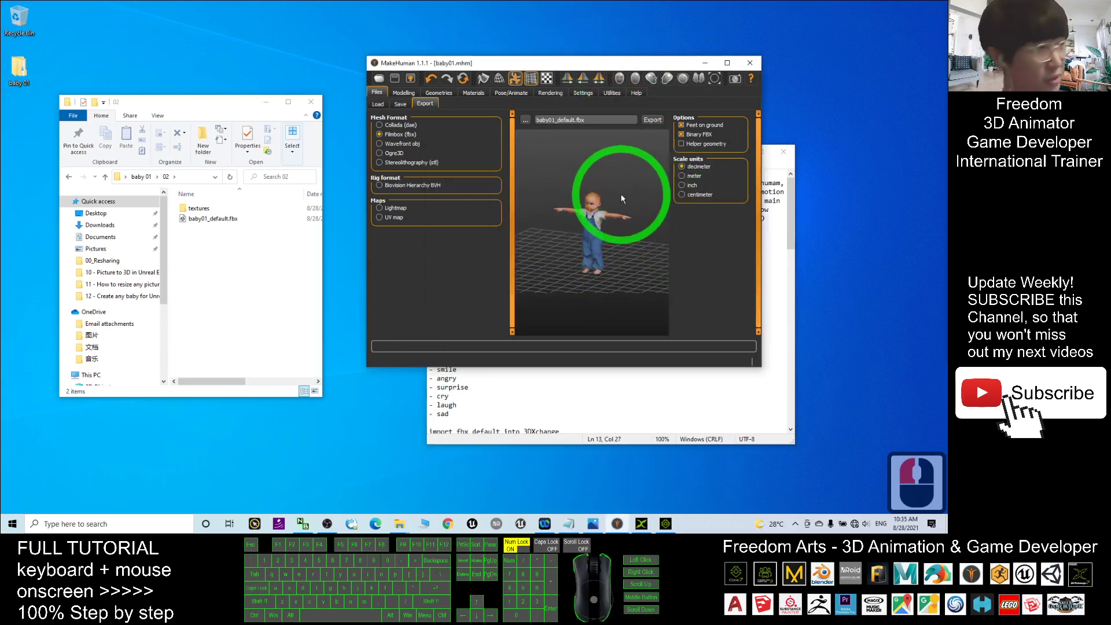
click(727, 63)
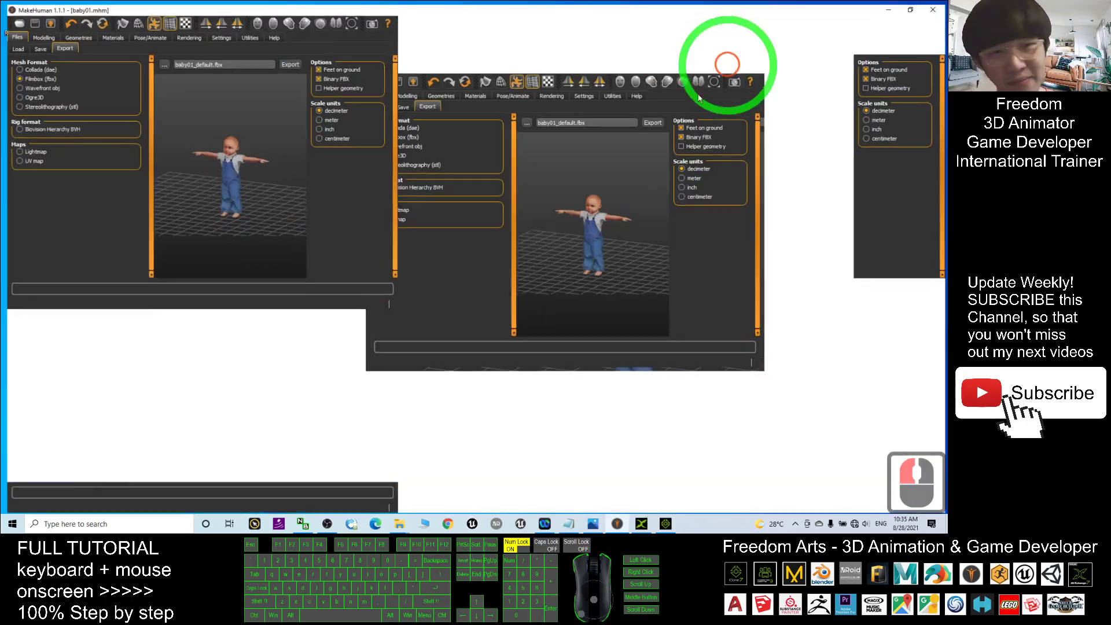
- In the expression mixer, set Leftupperlidclosed and Rightupperlidclosed to their maximum and check the baby's closed eyes
scroll(528, 250, down, 10)
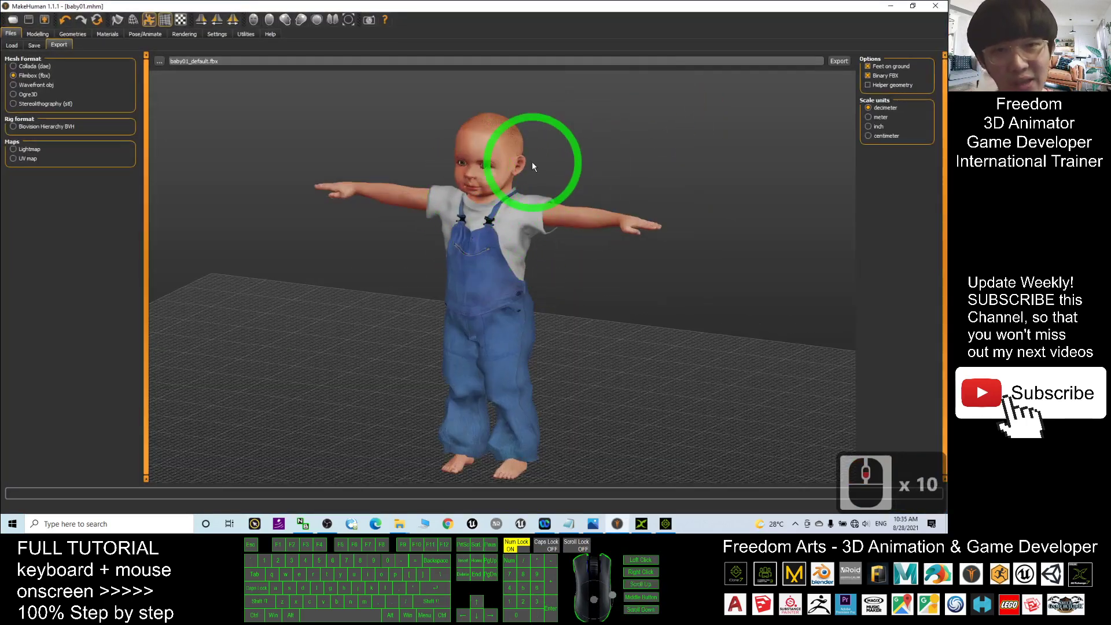
click(245, 35)
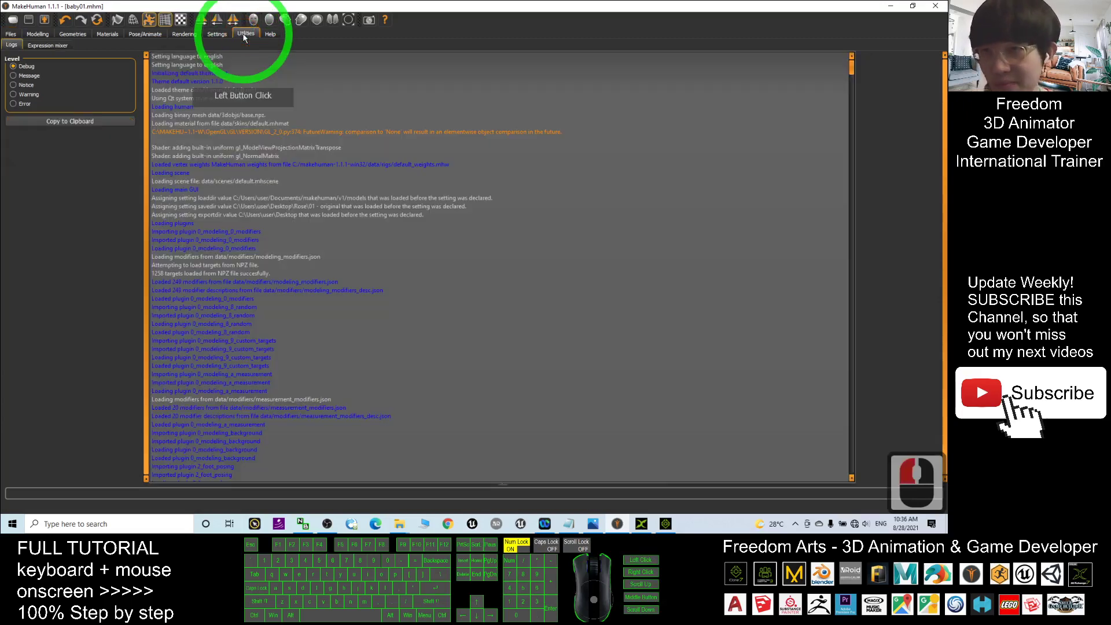
click(40, 46)
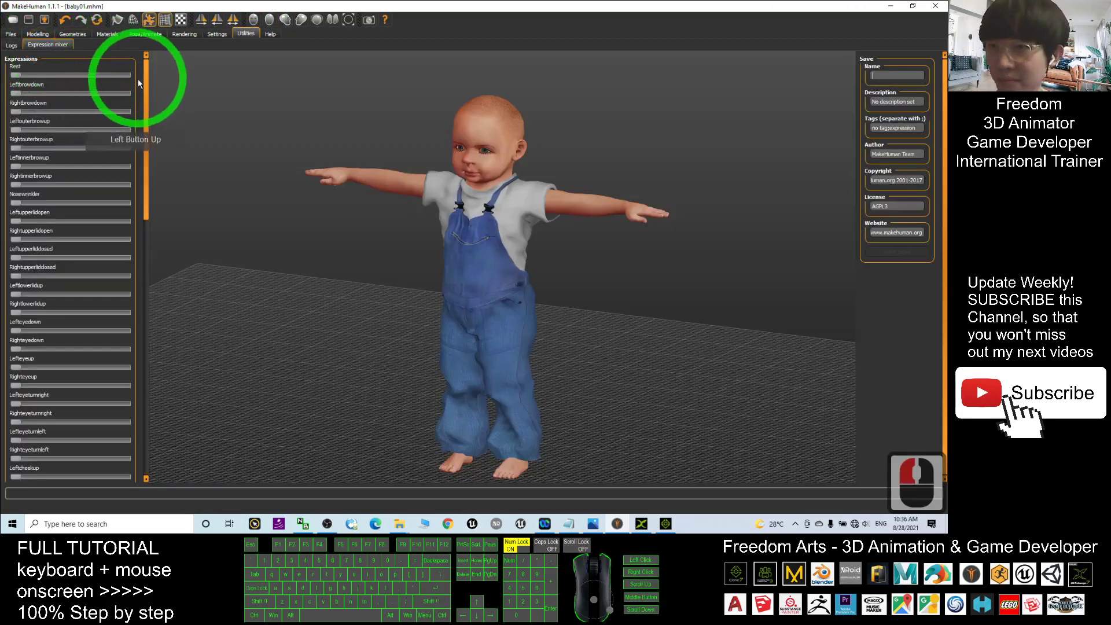
mouse_move(146, 85)
mouse_down()
mouse_move(158, 201)
mouse_move(148, 352)
mouse_move(152, 73)
mouse_up()
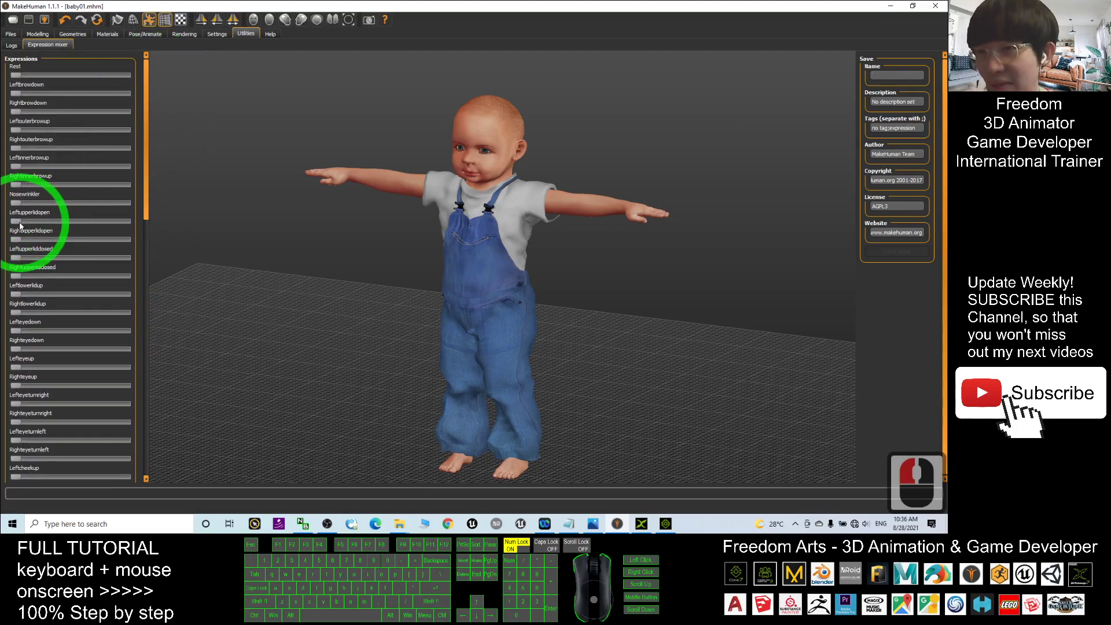
click(19, 258)
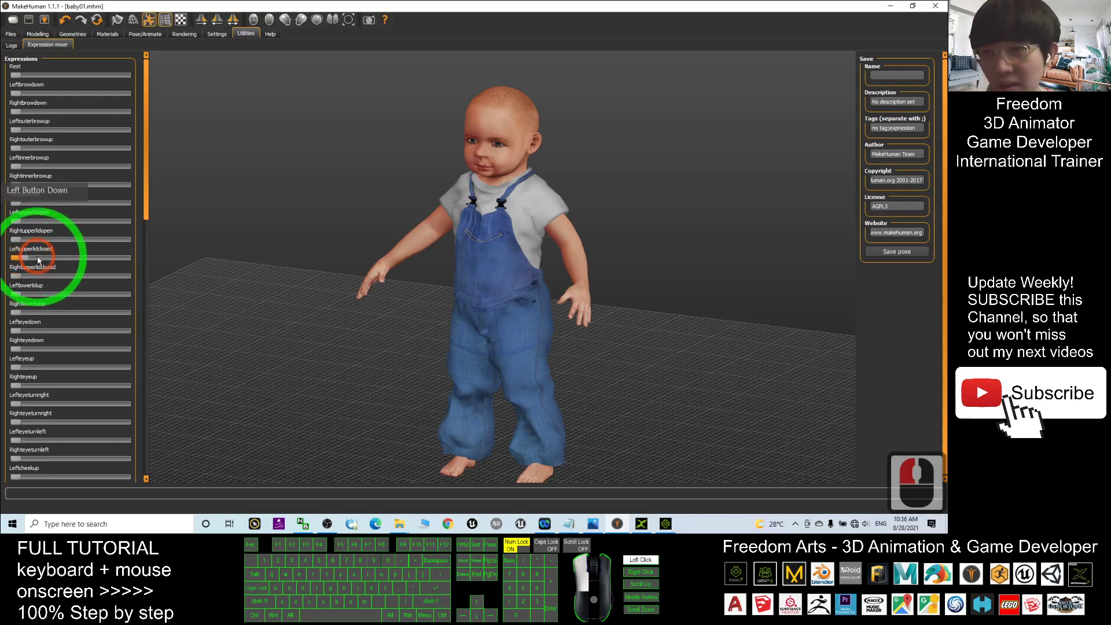
drag(39, 260, 137, 260)
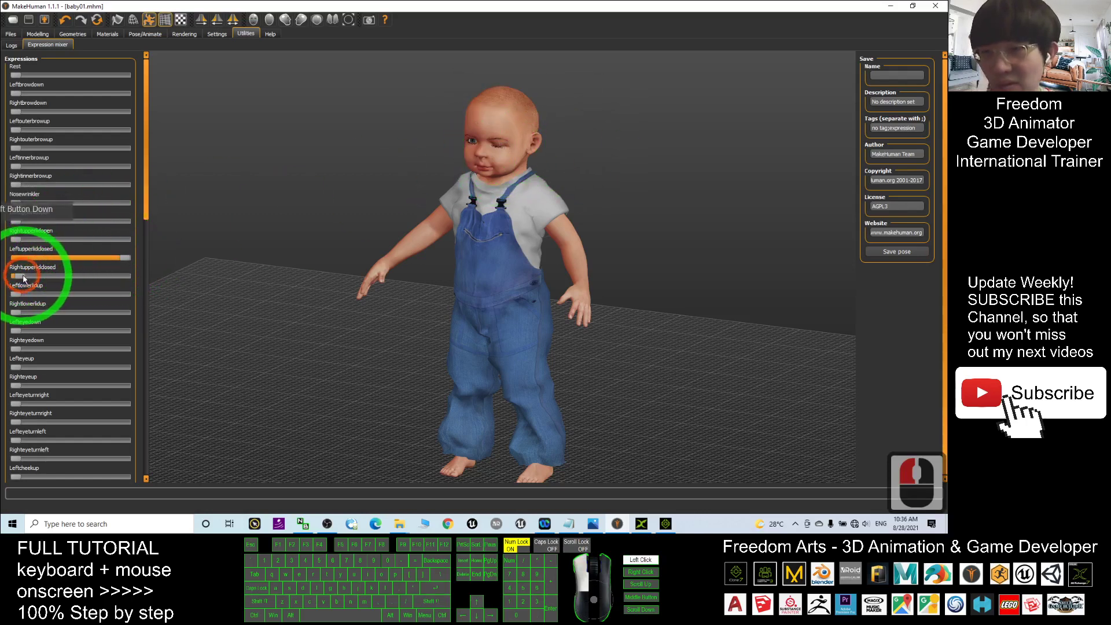
drag(41, 278, 166, 280)
scroll(509, 137, down, 3)
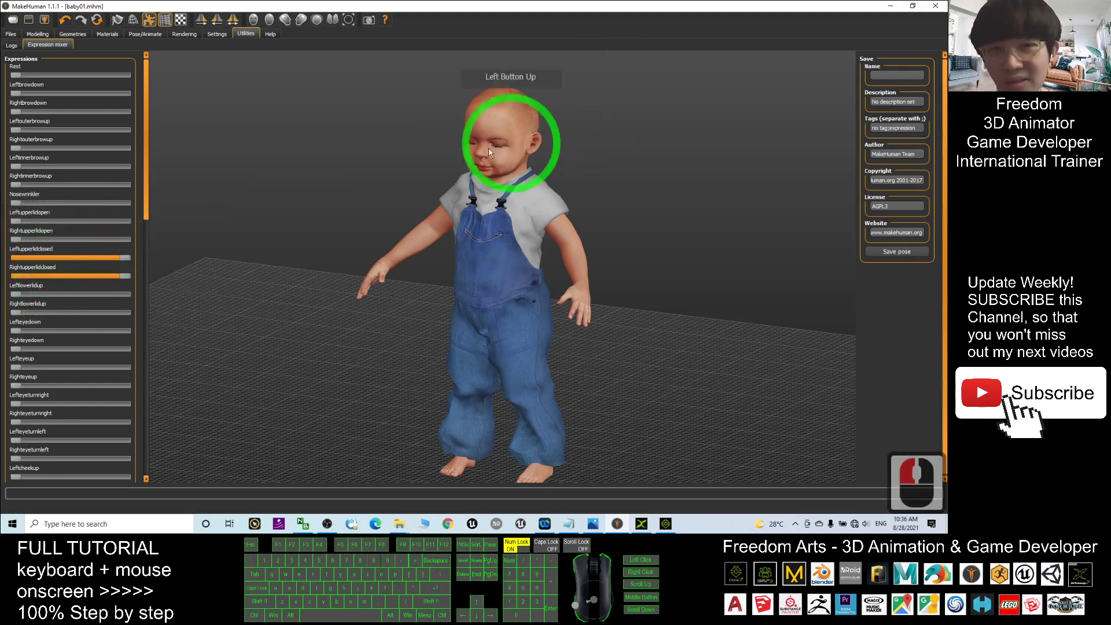
scroll(579, 245, up, 4)
scroll(645, 280, up, 2)
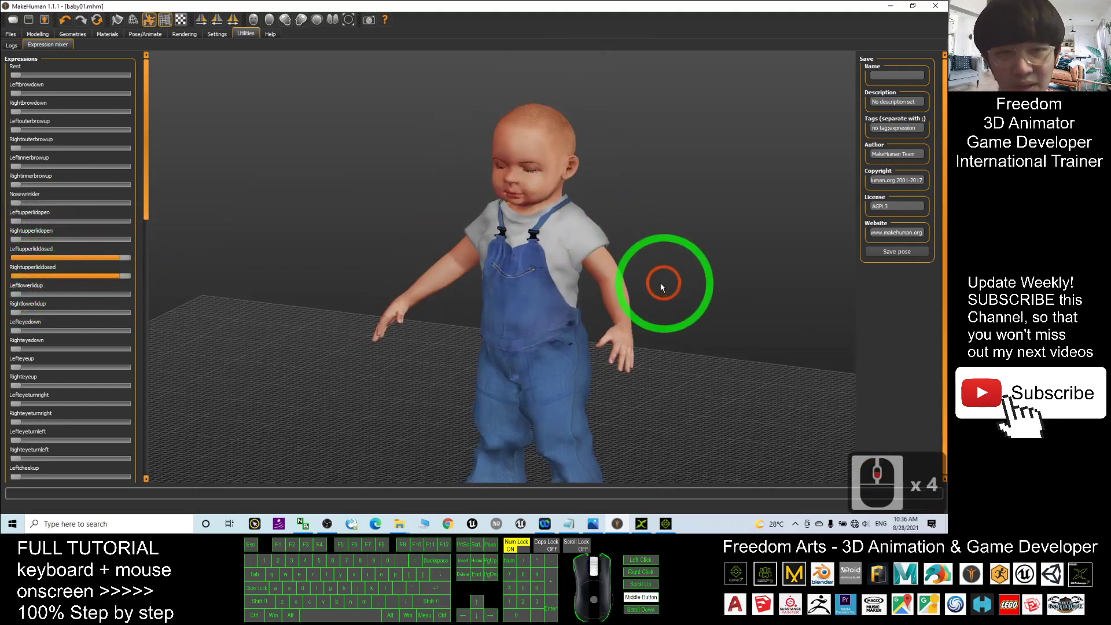
right_drag(665, 277, 598, 312)
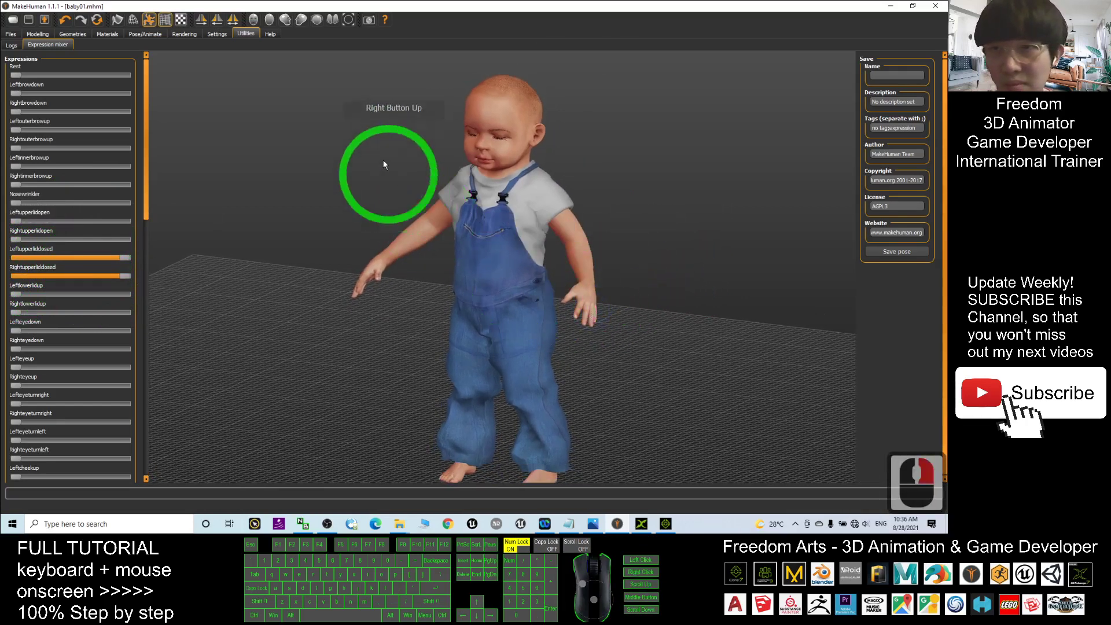
- Reapply the Tpose pose to the baby from the pose library
click(145, 34)
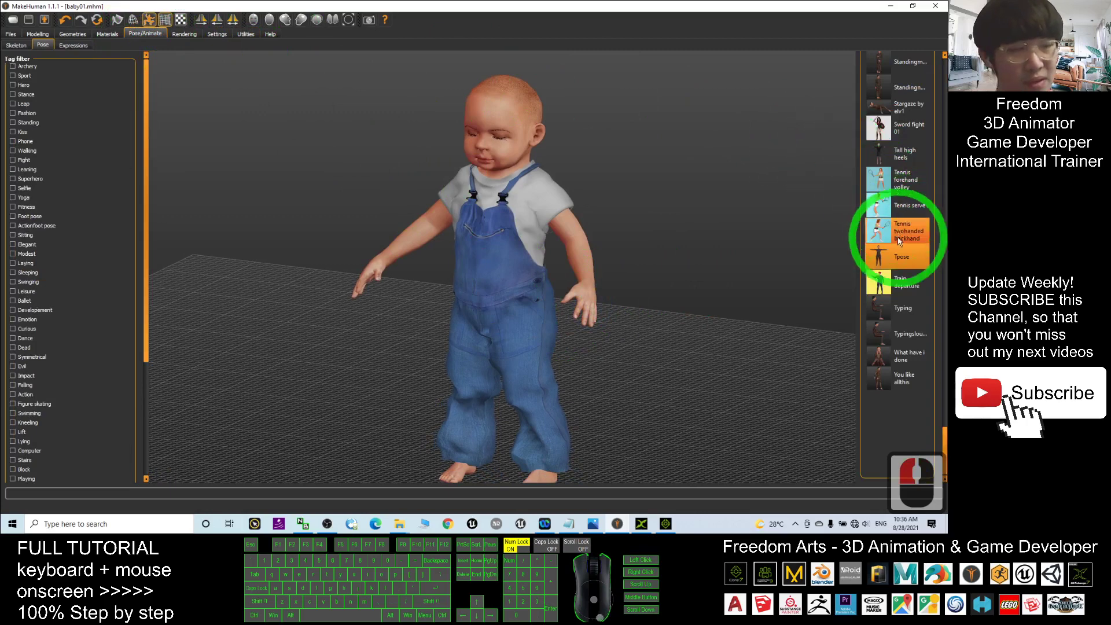
click(903, 262)
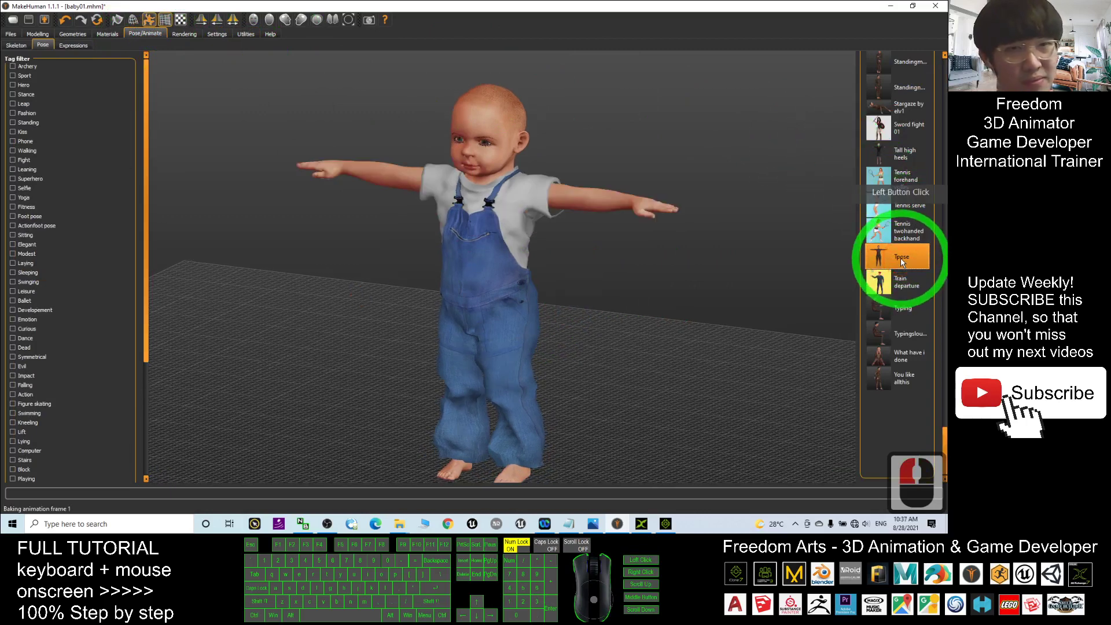
double_click(901, 261)
click(901, 261)
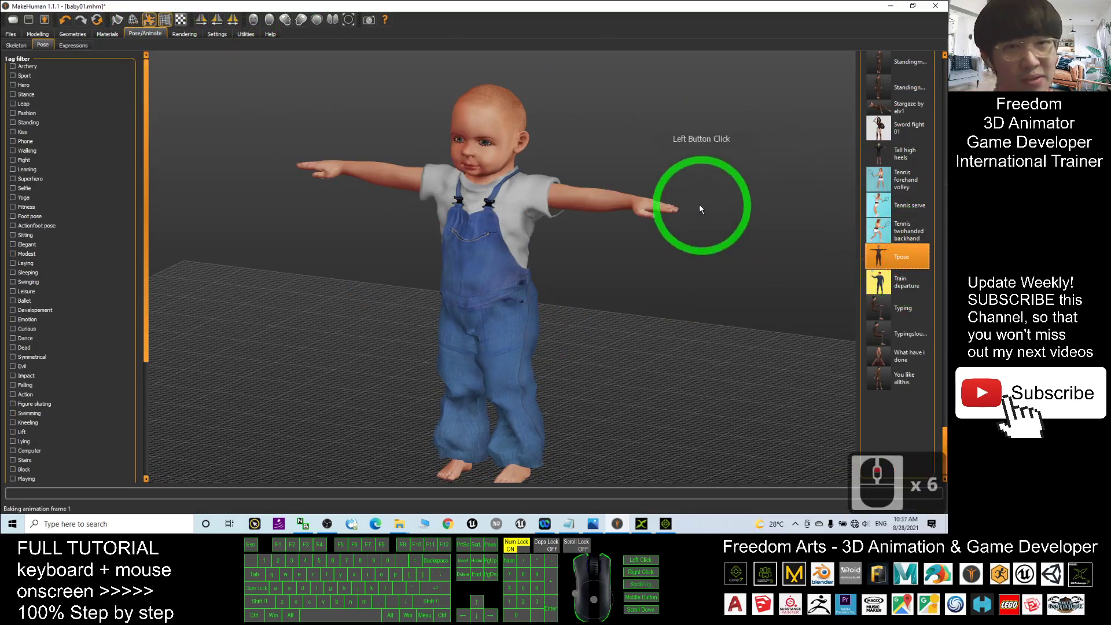
- Return to the expression mixer and reapply Leftupperlidclosed and Rightupperlidclosed at their maximum
click(247, 35)
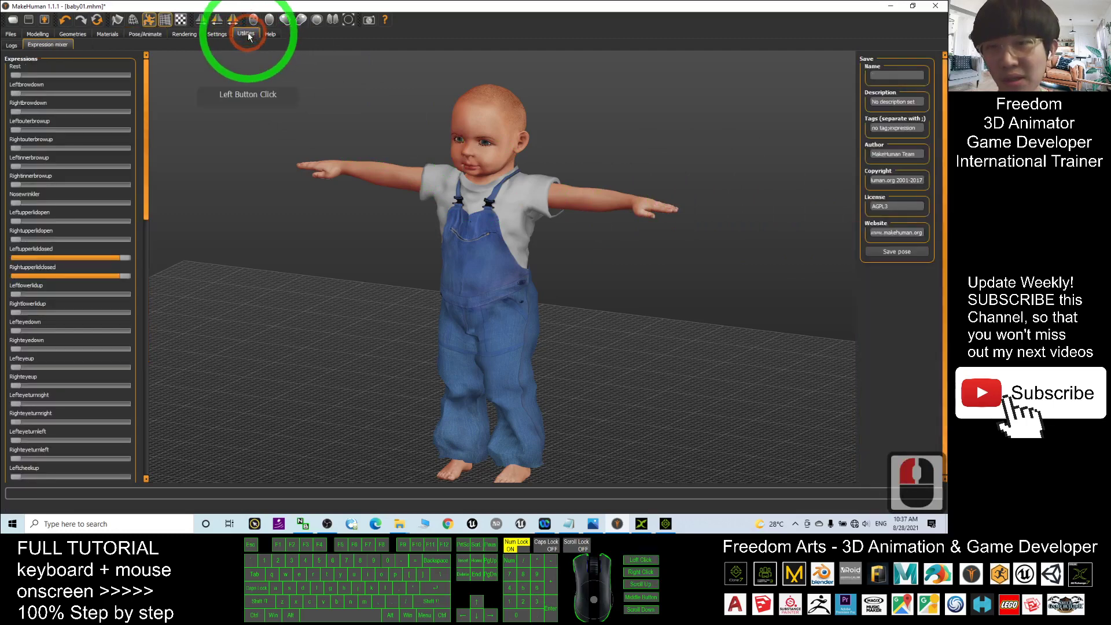
click(125, 258)
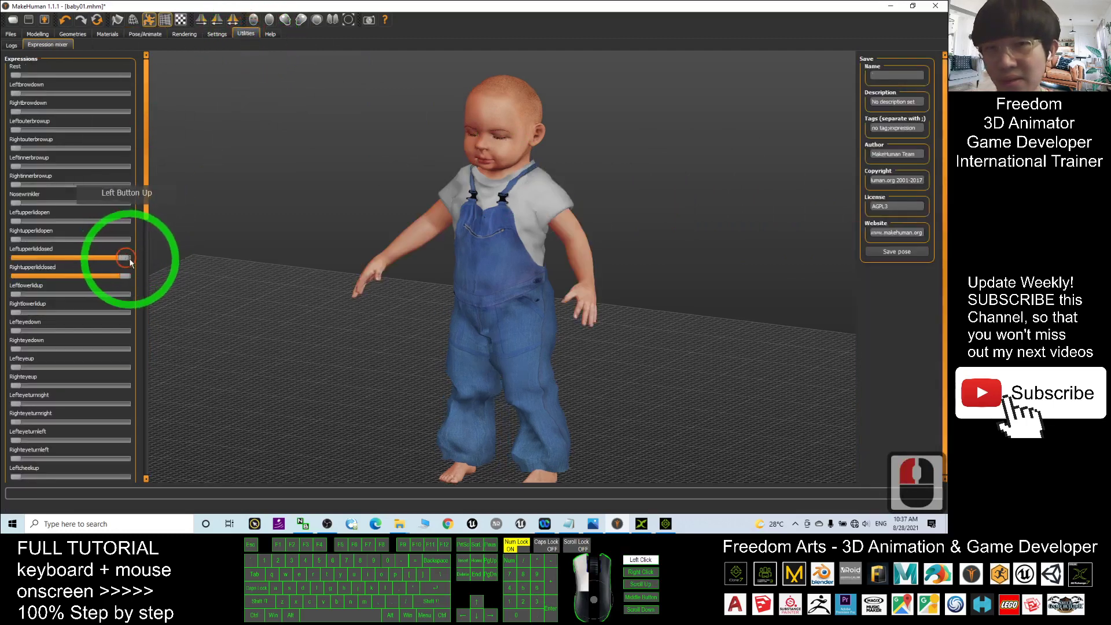
click(128, 258)
click(135, 276)
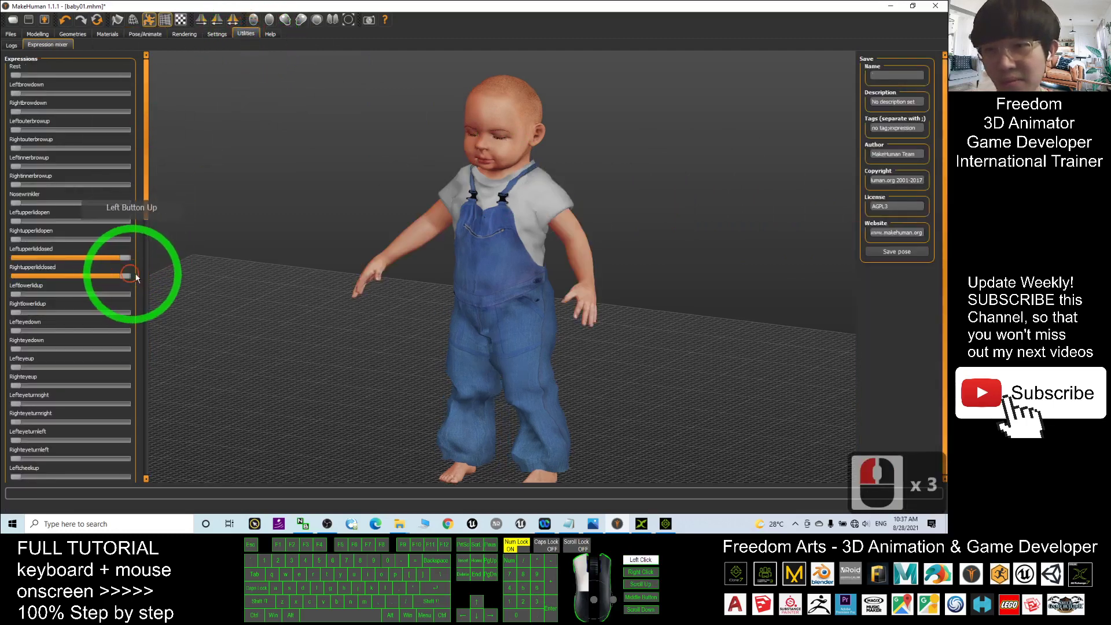
click(136, 273)
click(129, 258)
mouse_move(129, 258)
mouse_down()
mouse_move(140, 275)
mouse_move(117, 275)
mouse_move(168, 279)
mouse_move(523, 189)
mouse_move(385, 307)
mouse_move(305, 255)
mouse_move(116, 247)
mouse_move(142, 259)
mouse_up()
click(23, 250)
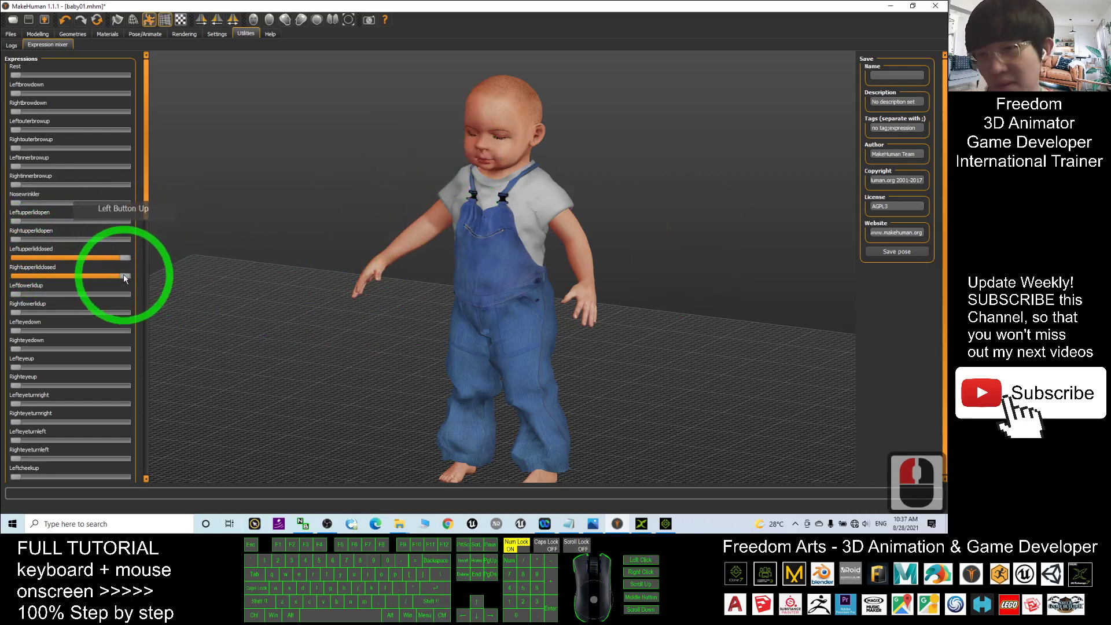
- Name the closed-eyes expression "eyes close baby" in the expression mixer's save settings
scroll(578, 256, up, 2)
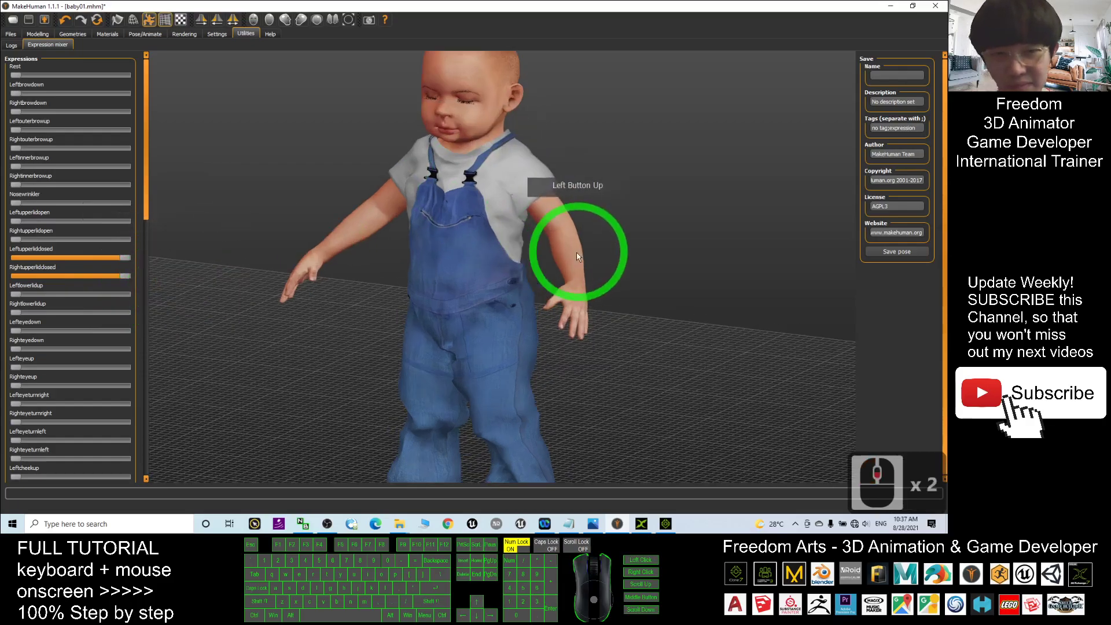
scroll(578, 256, down, 3)
right_drag(648, 362, 603, 380)
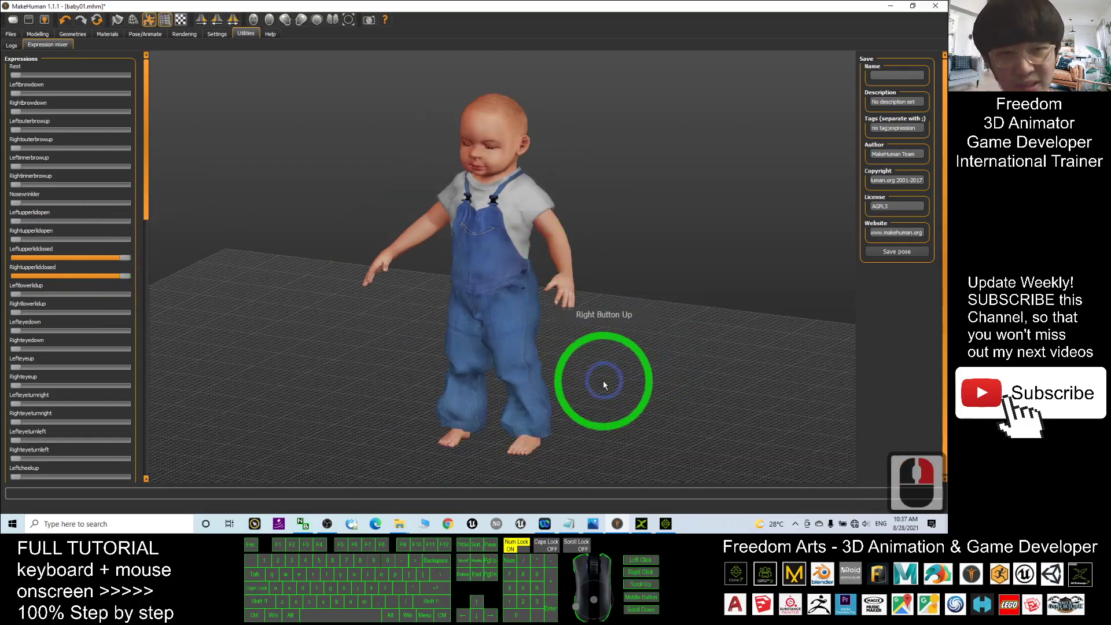
drag(602, 380, 313, 220)
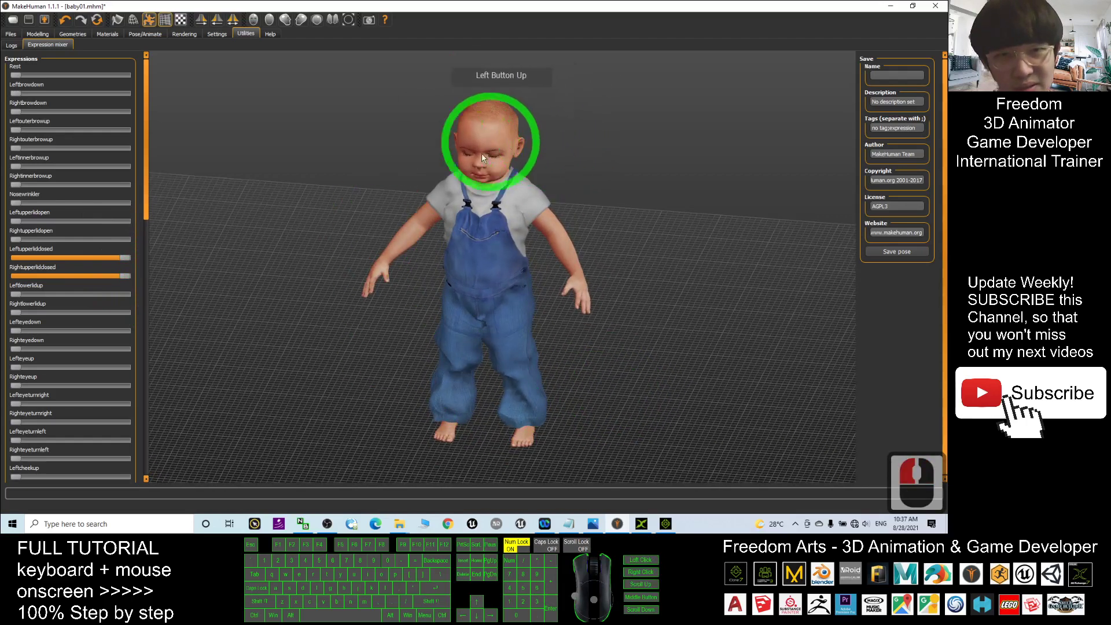
double_click(479, 188)
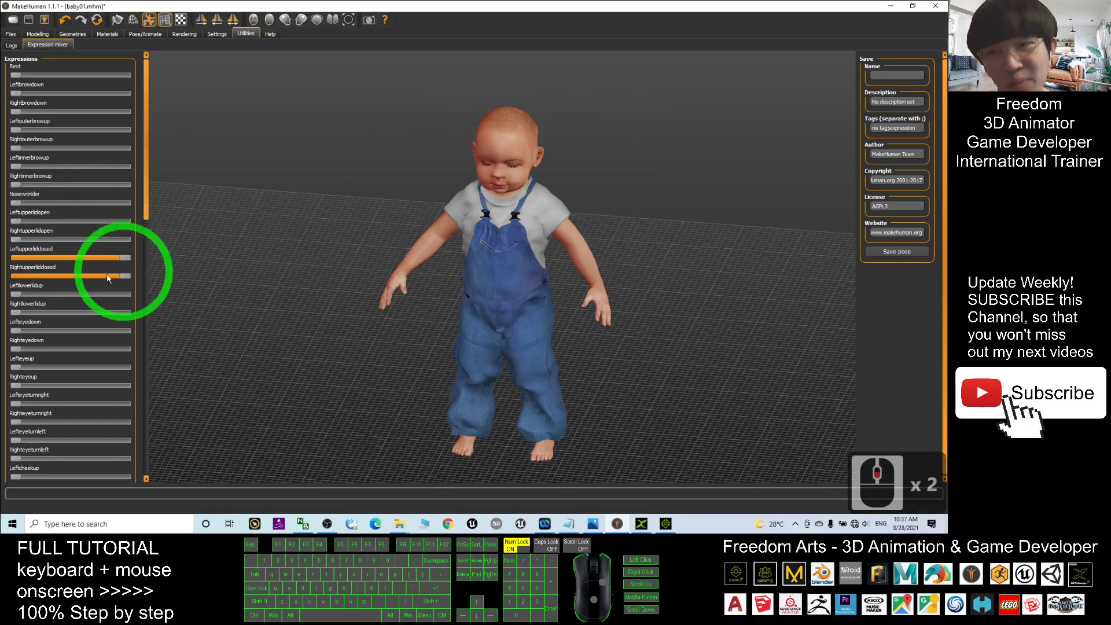
click(897, 75)
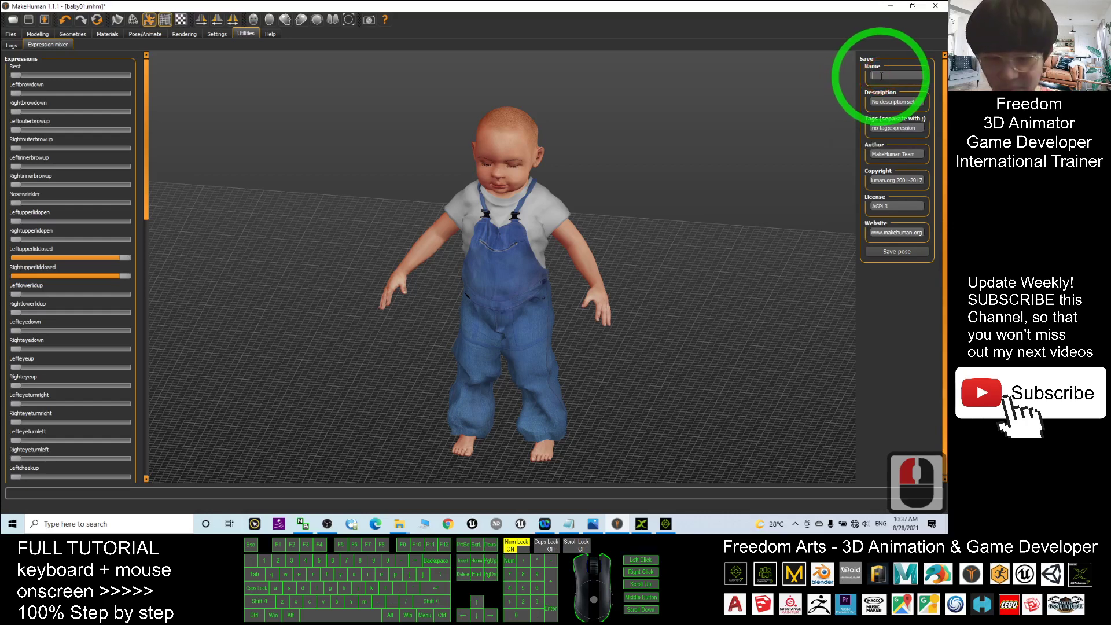
text(eyes c)
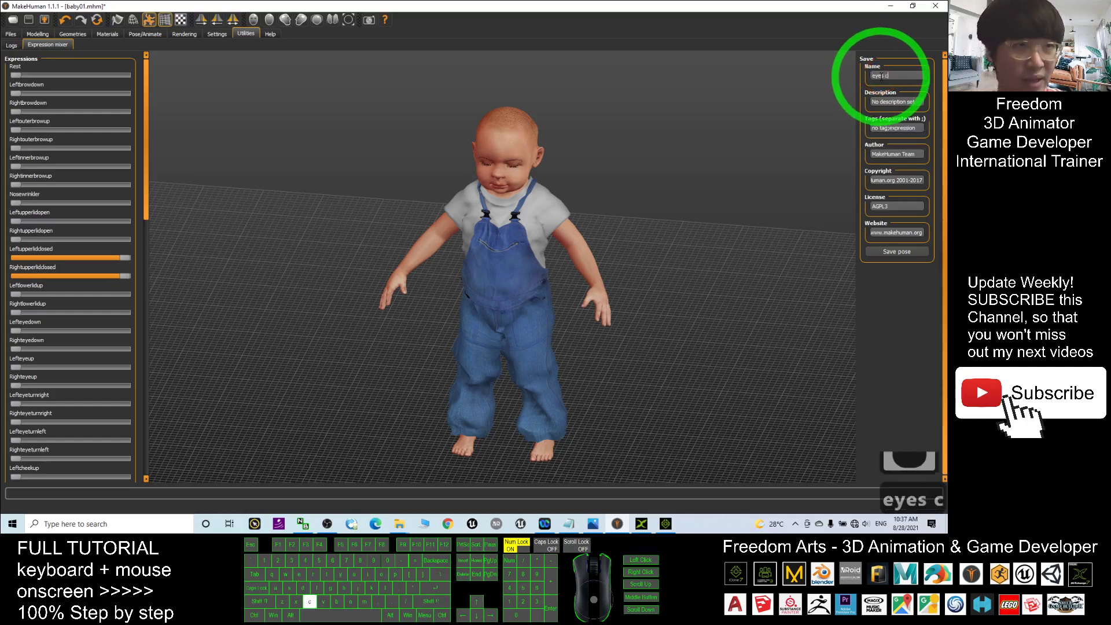
text(lose baby)
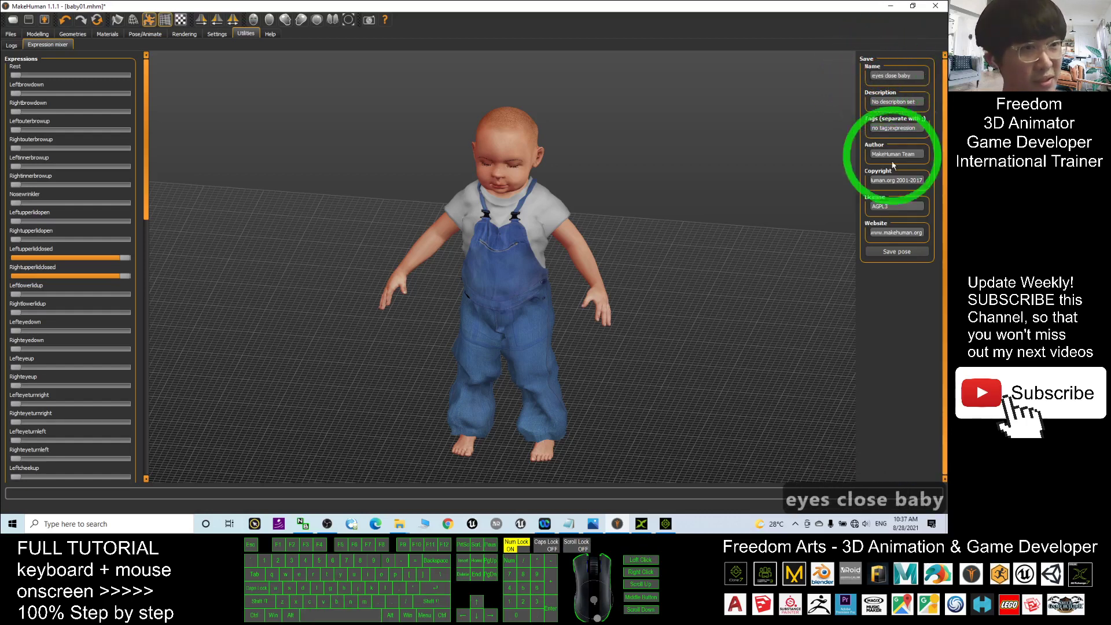
- Start saving the expression as a pose file and browse to Documents > makehuman > v1 > data > expressions
click(895, 252)
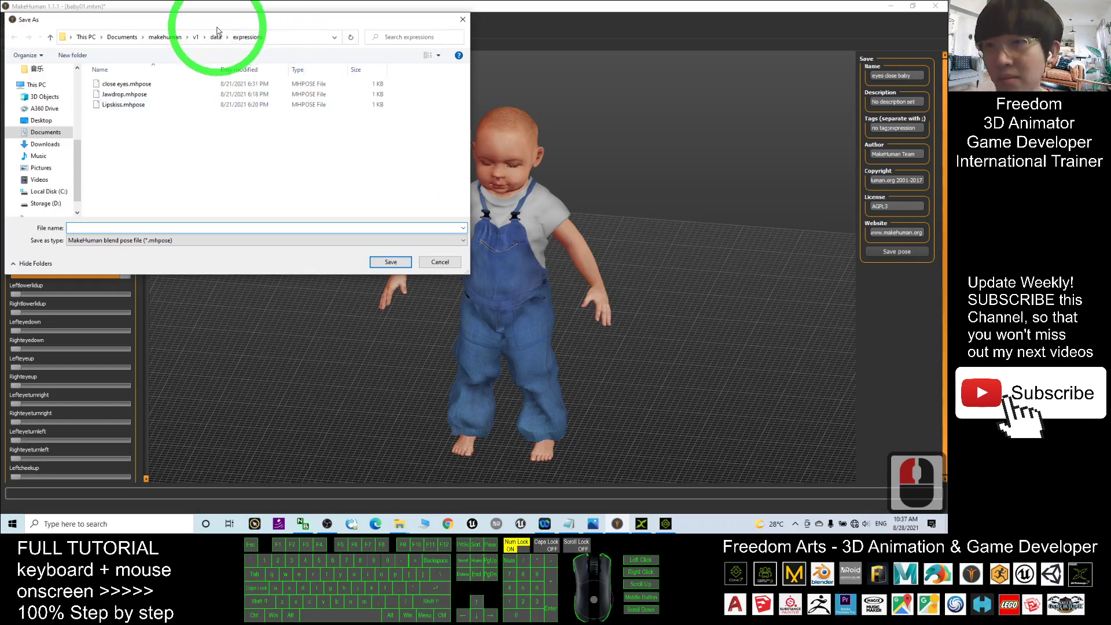
drag(217, 21, 369, 46)
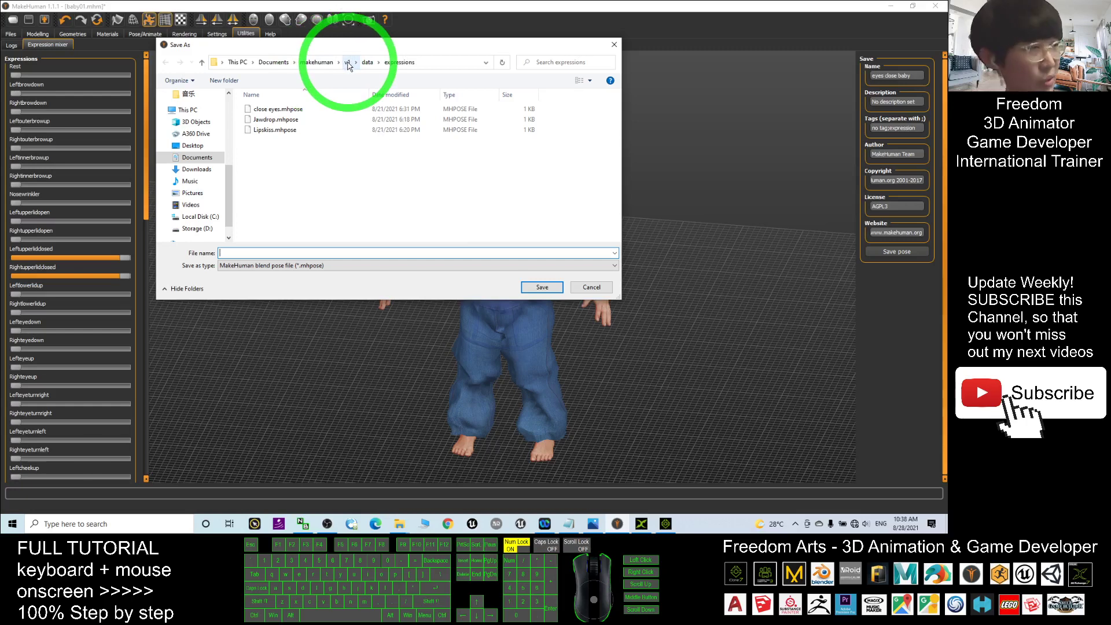
click(437, 61)
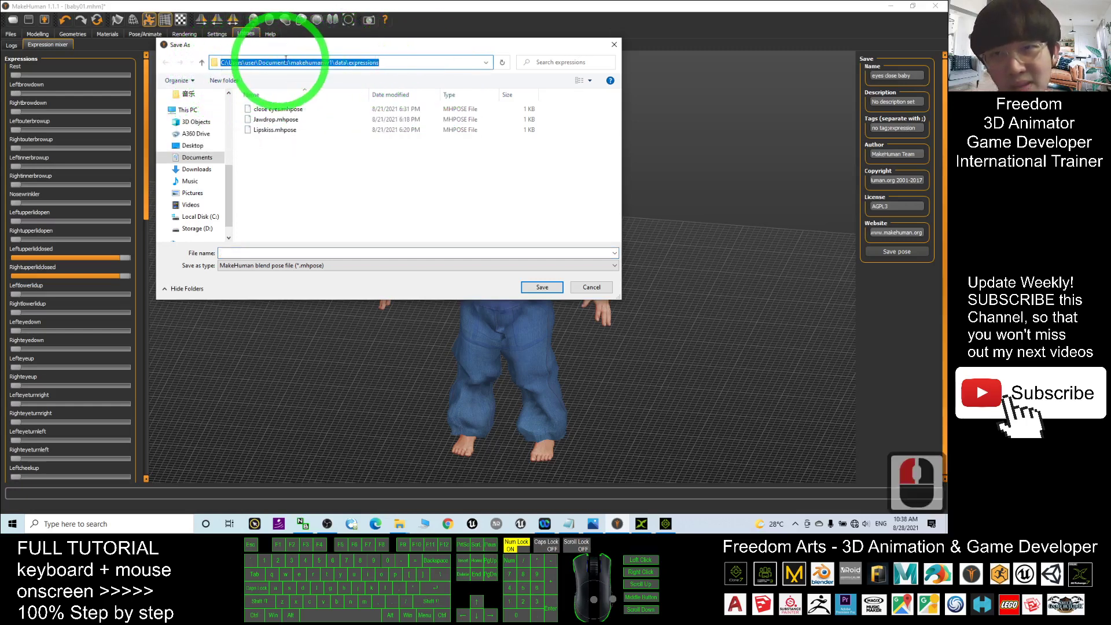
click(198, 158)
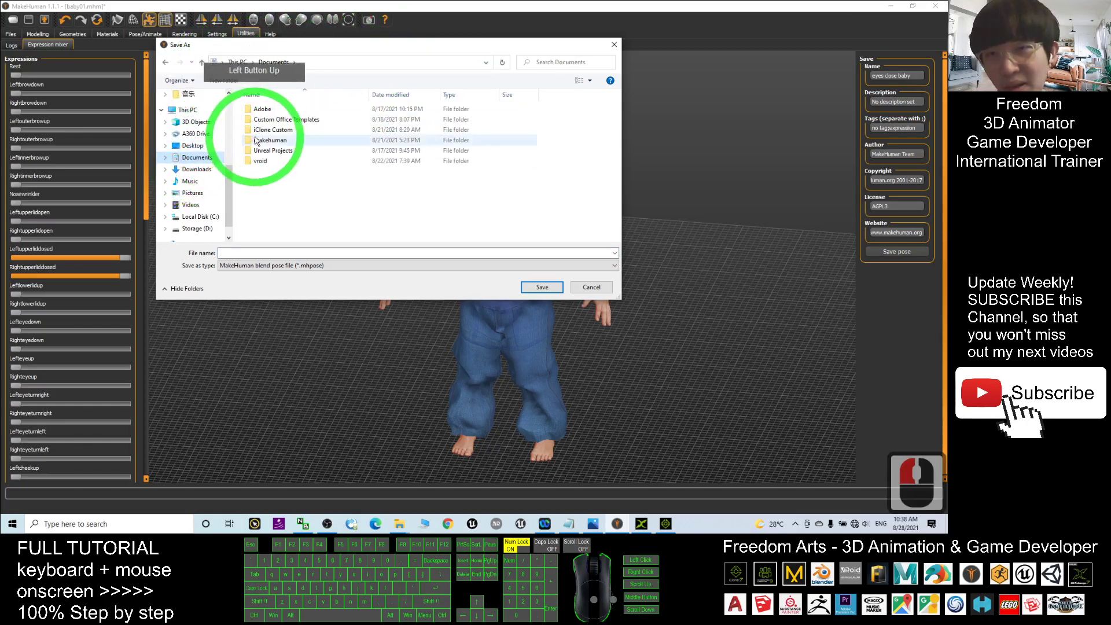
double_click(271, 141)
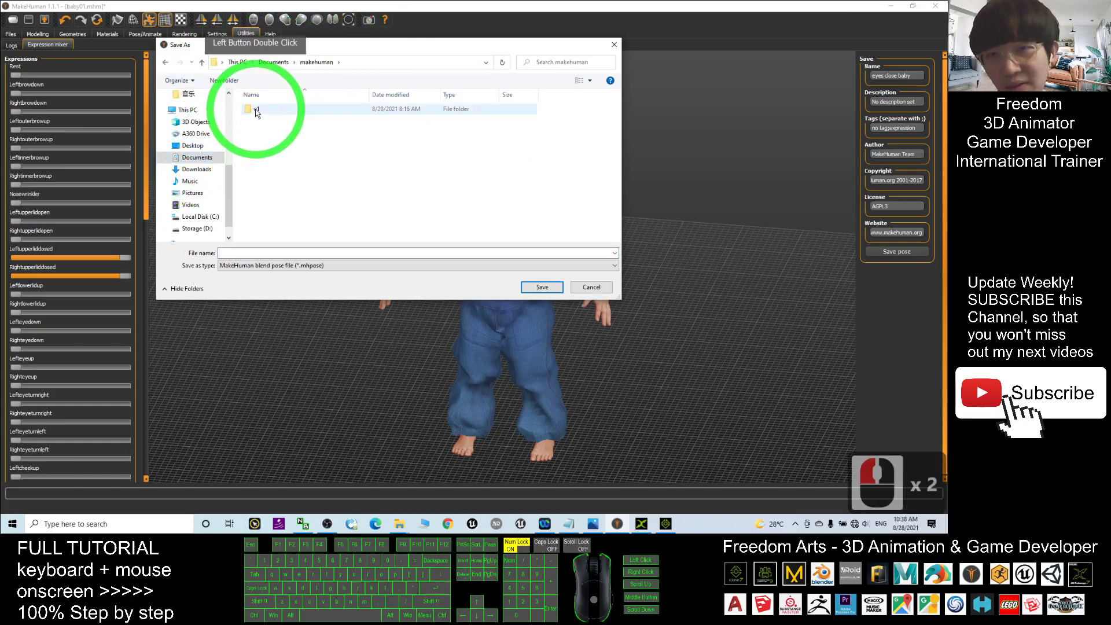
double_click(256, 110)
double_click(259, 130)
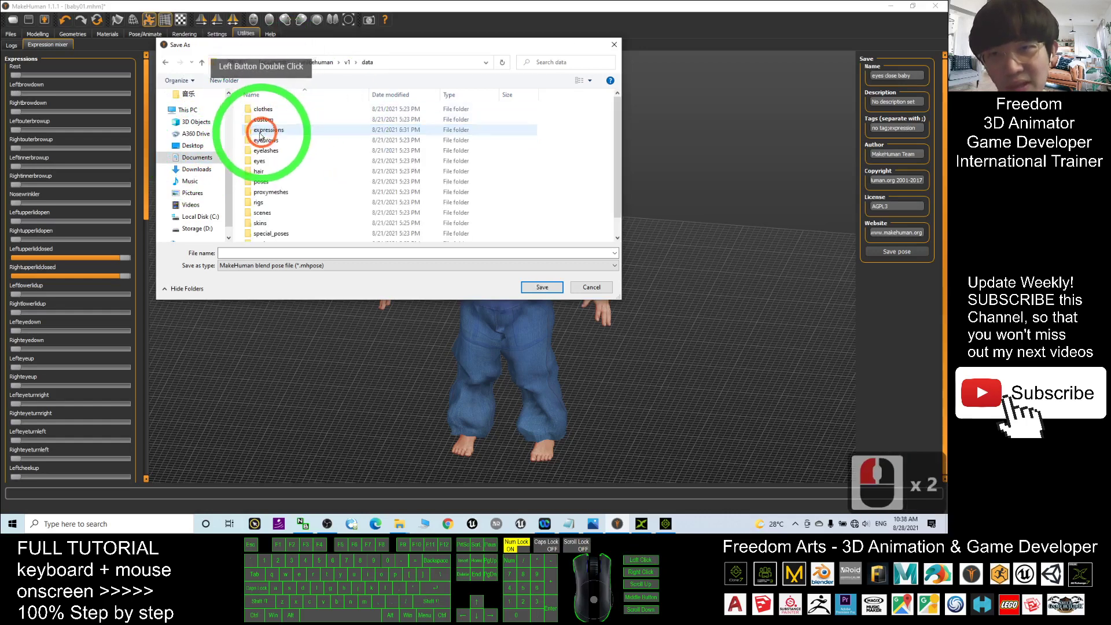
double_click(284, 130)
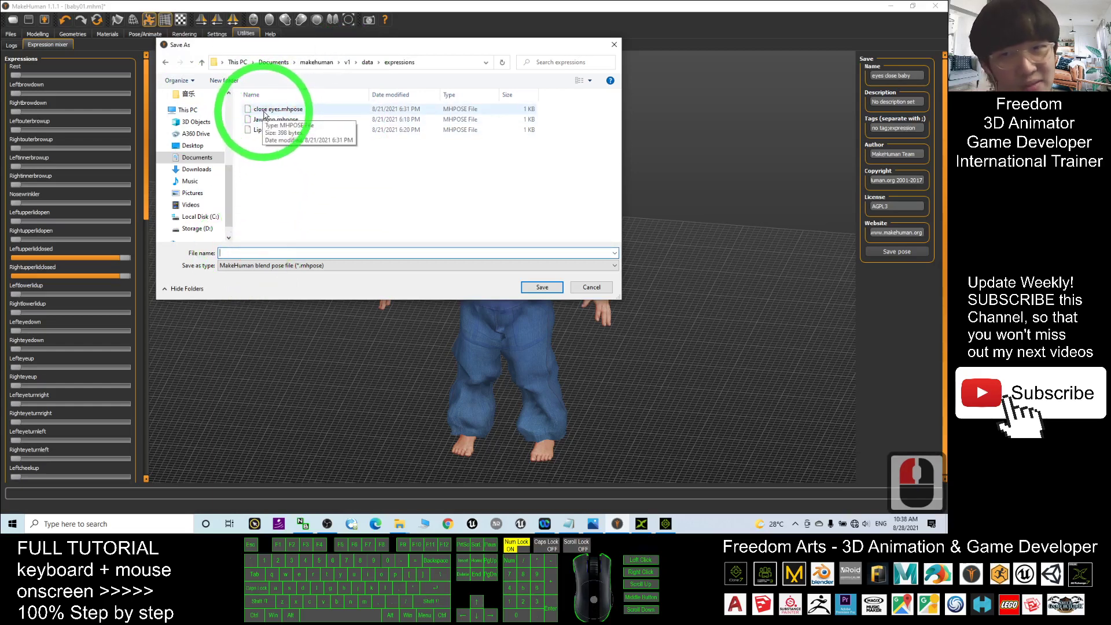
- Save the expression pose file as "close eyes baby01" in the expressions folder
click(225, 253)
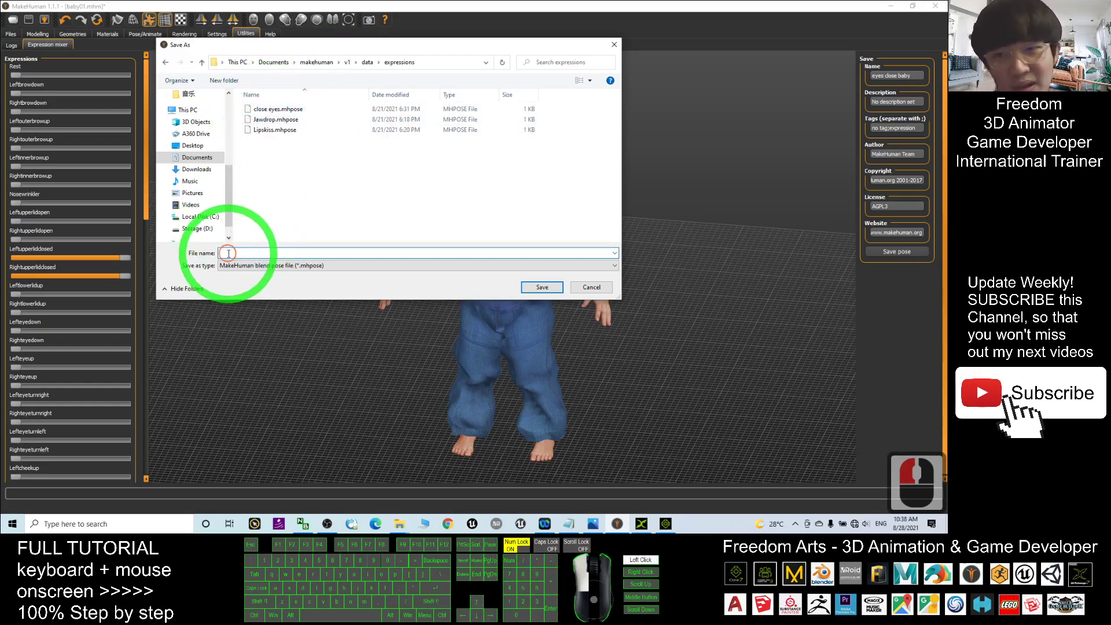
text(close e)
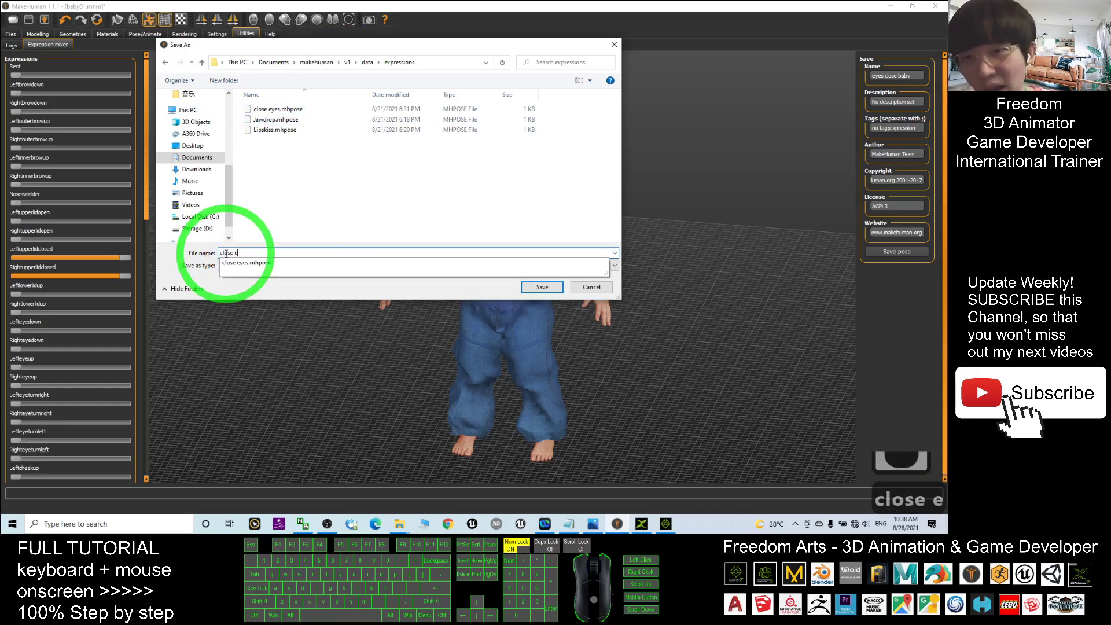
text(yes baby01)
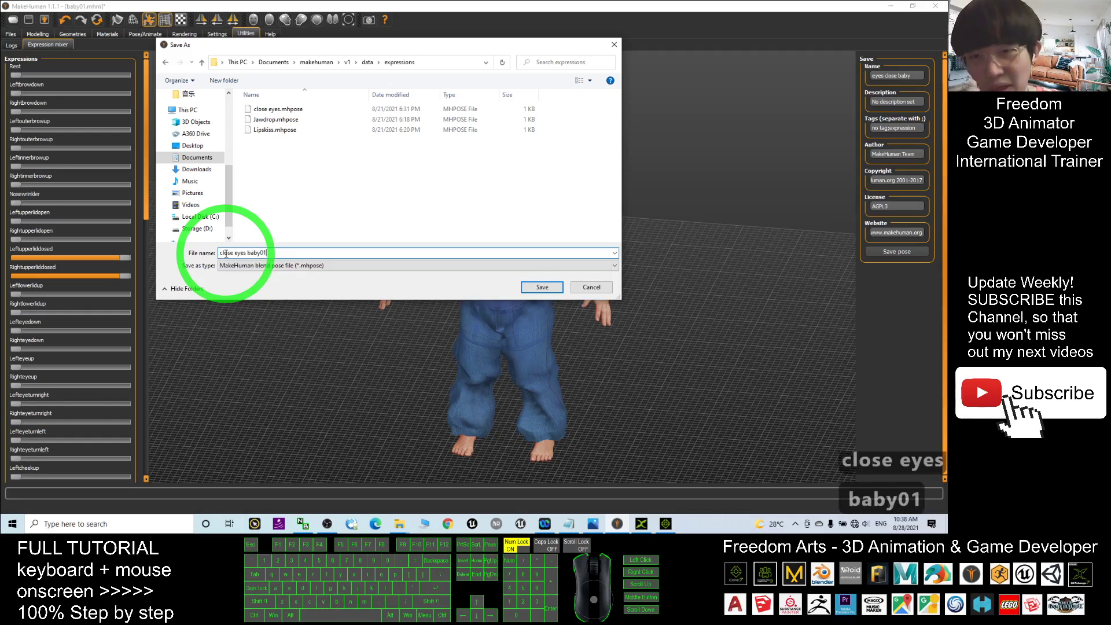
click(226, 253)
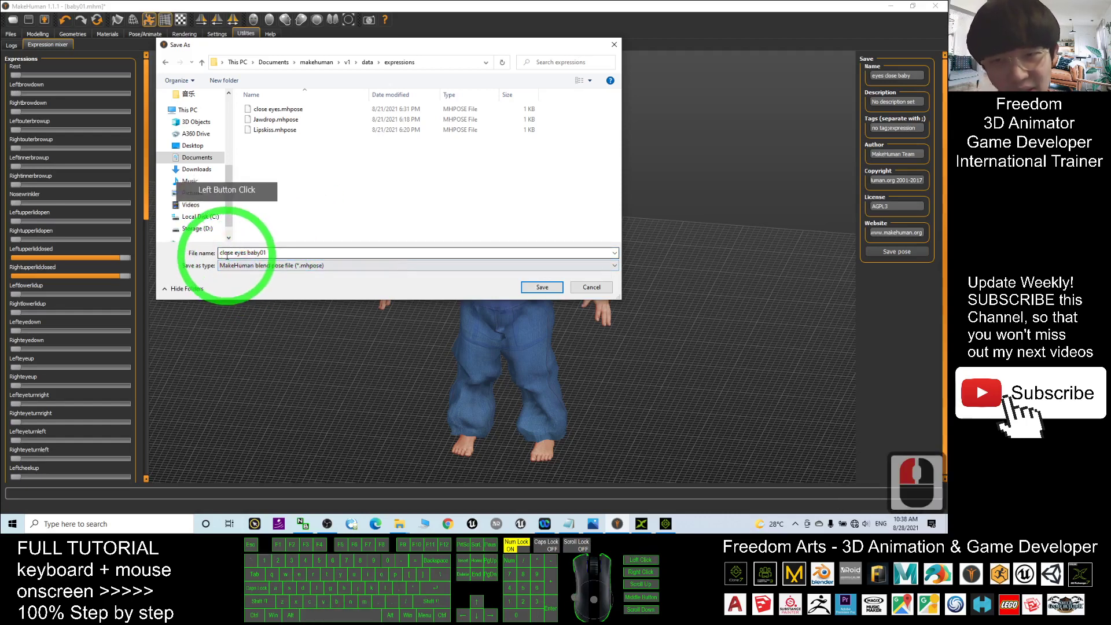
click(543, 288)
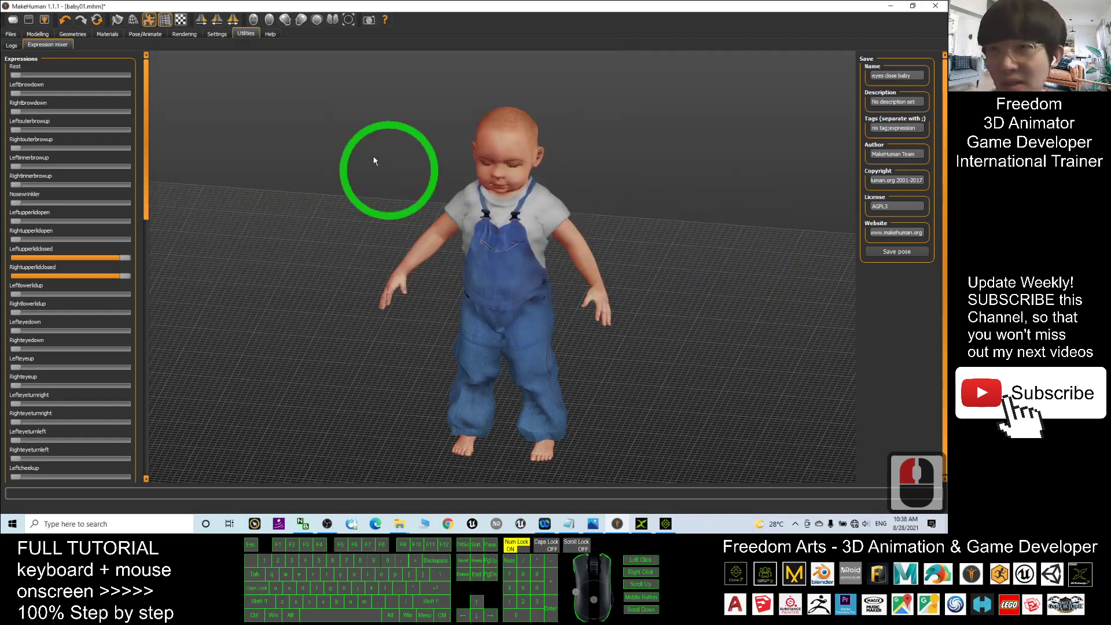
- Reapply the Tpose pose to the baby from the pose library
click(64, 48)
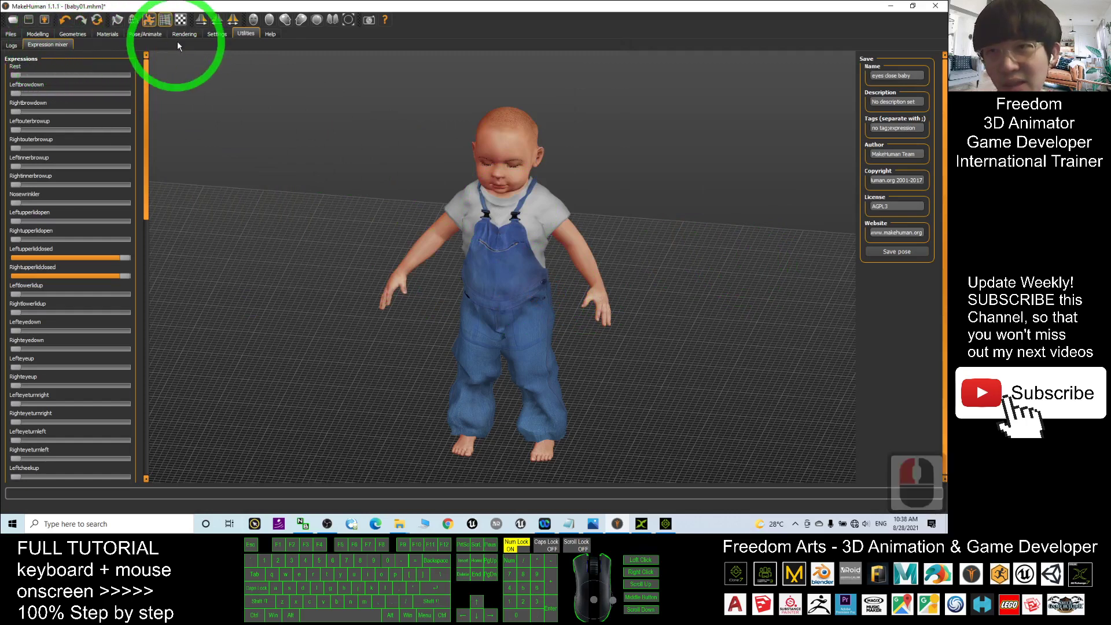
click(142, 35)
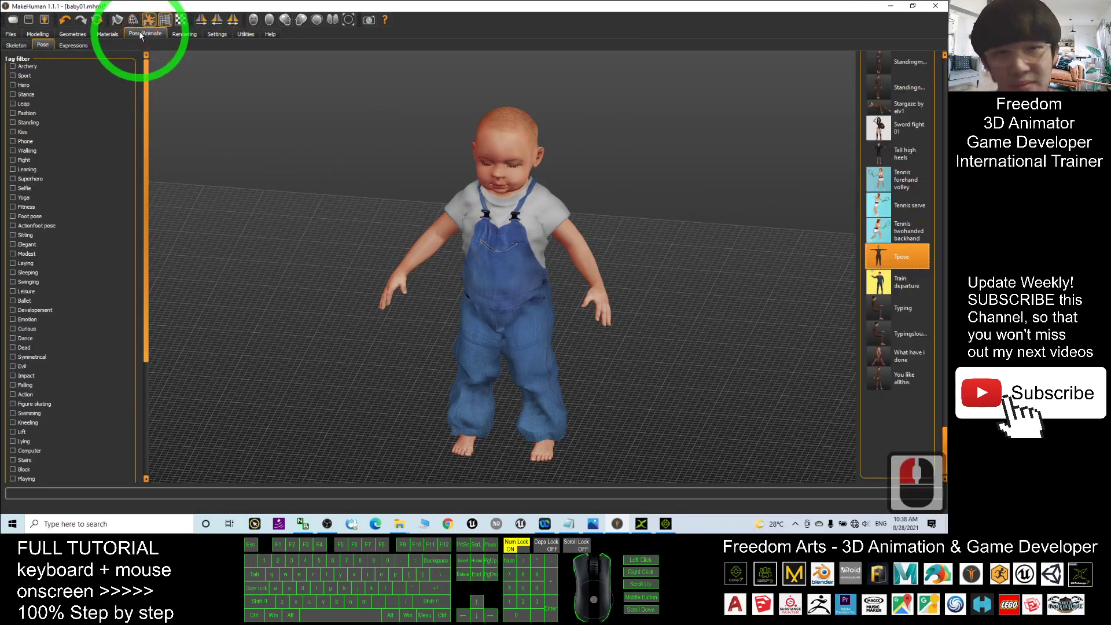
click(144, 35)
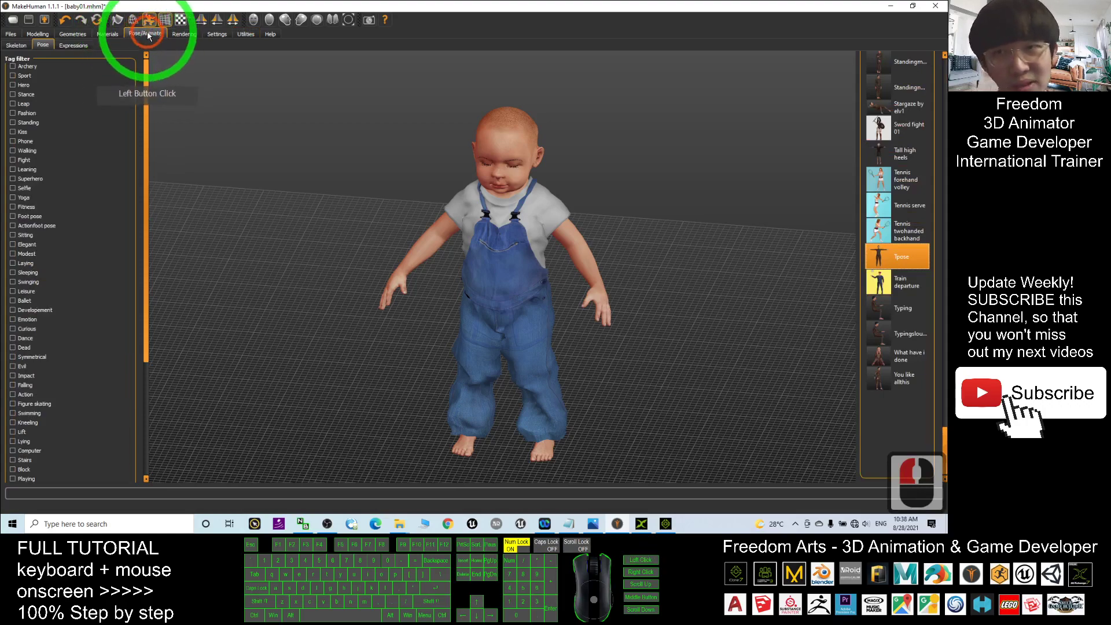
click(895, 257)
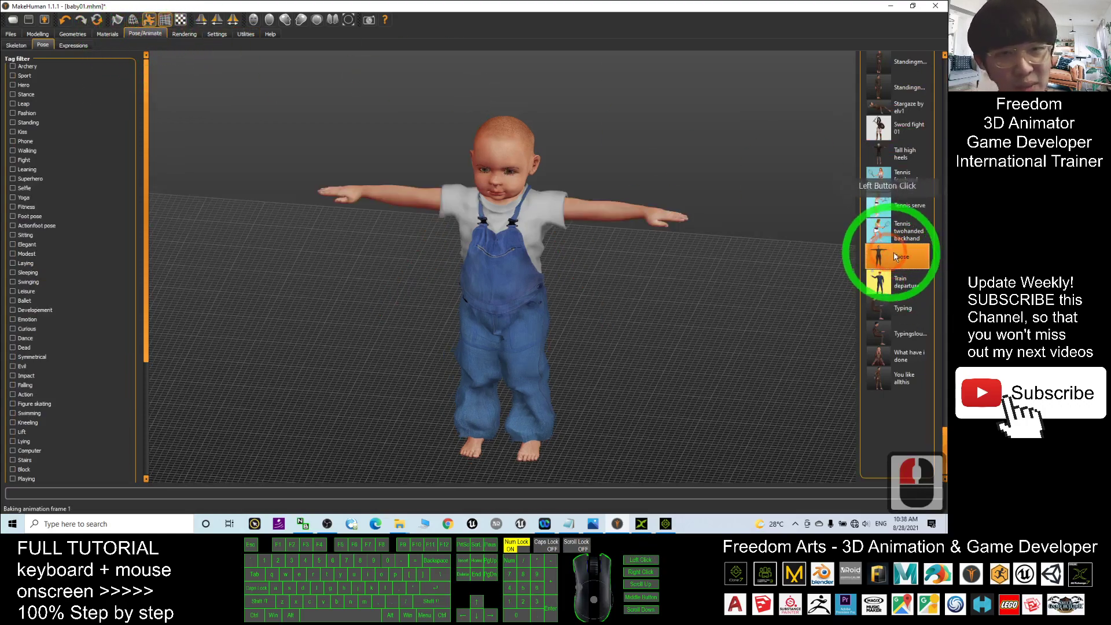
scroll(520, 179, down, 6)
scroll(522, 179, up, 17)
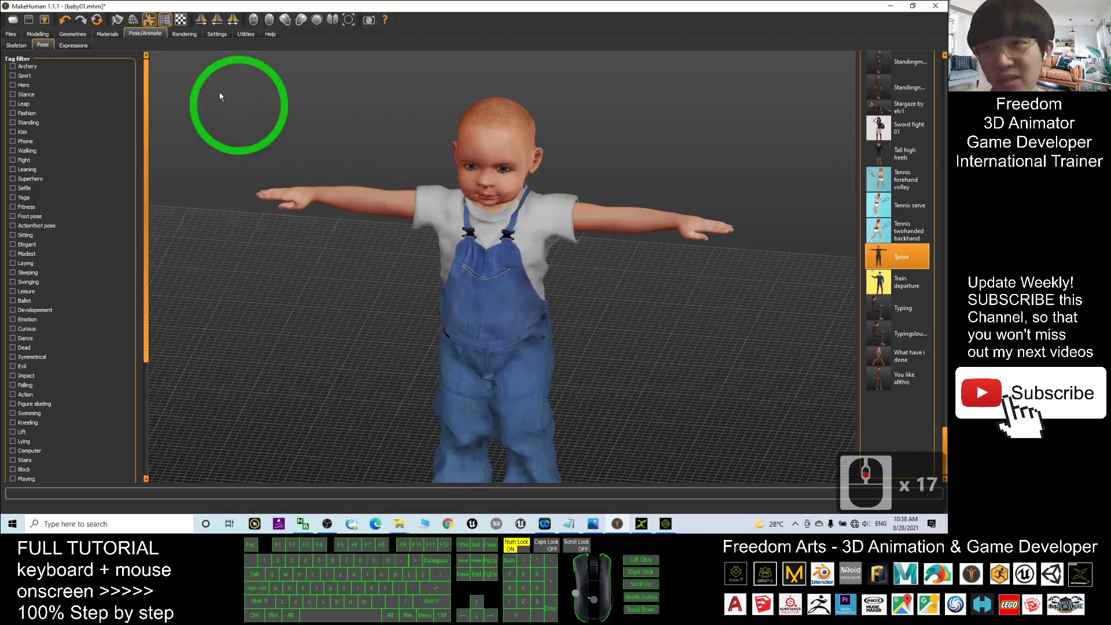
- Apply the saved Close eyes baby01 expression to the baby and inspect the closed eyes up close
click(79, 47)
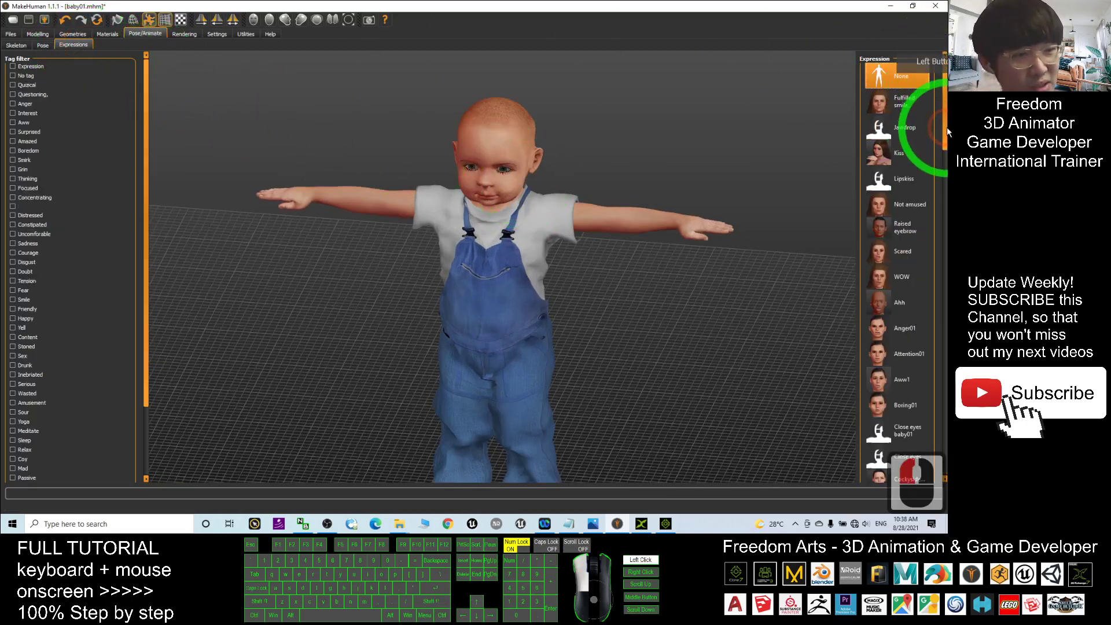
drag(948, 116, 933, 149)
click(901, 268)
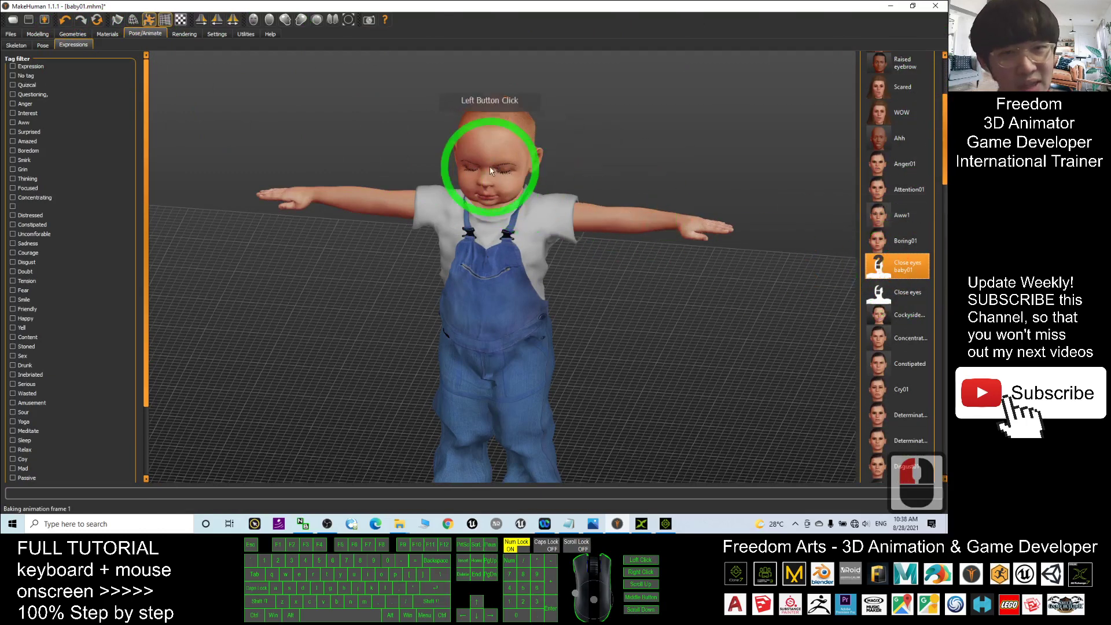
scroll(512, 168, up, 20)
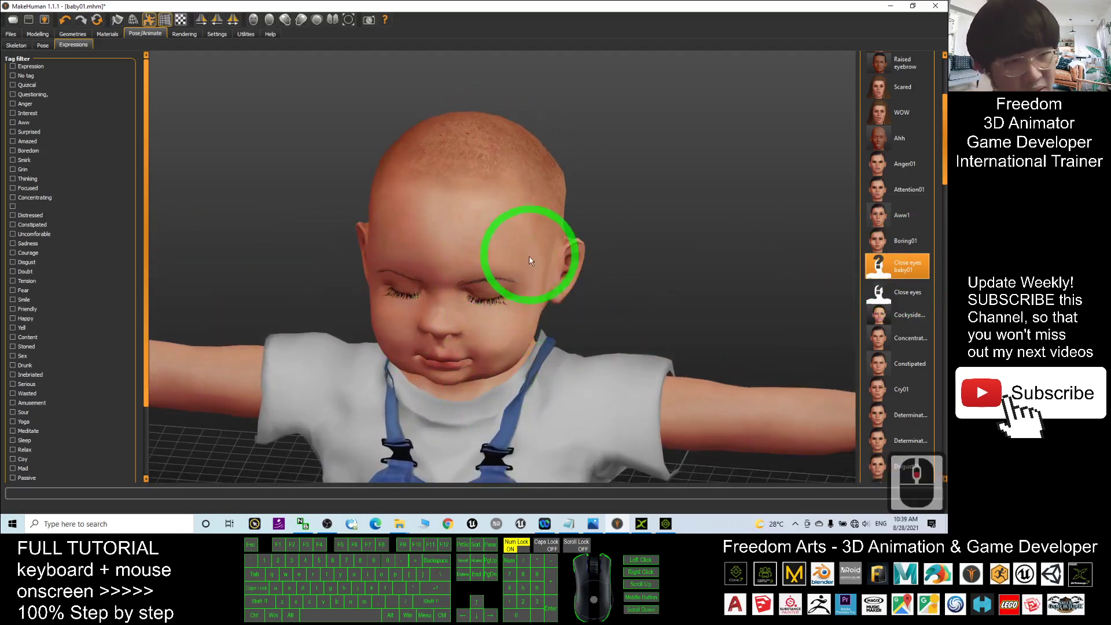
scroll(482, 334, down, 20)
scroll(581, 249, up, 4)
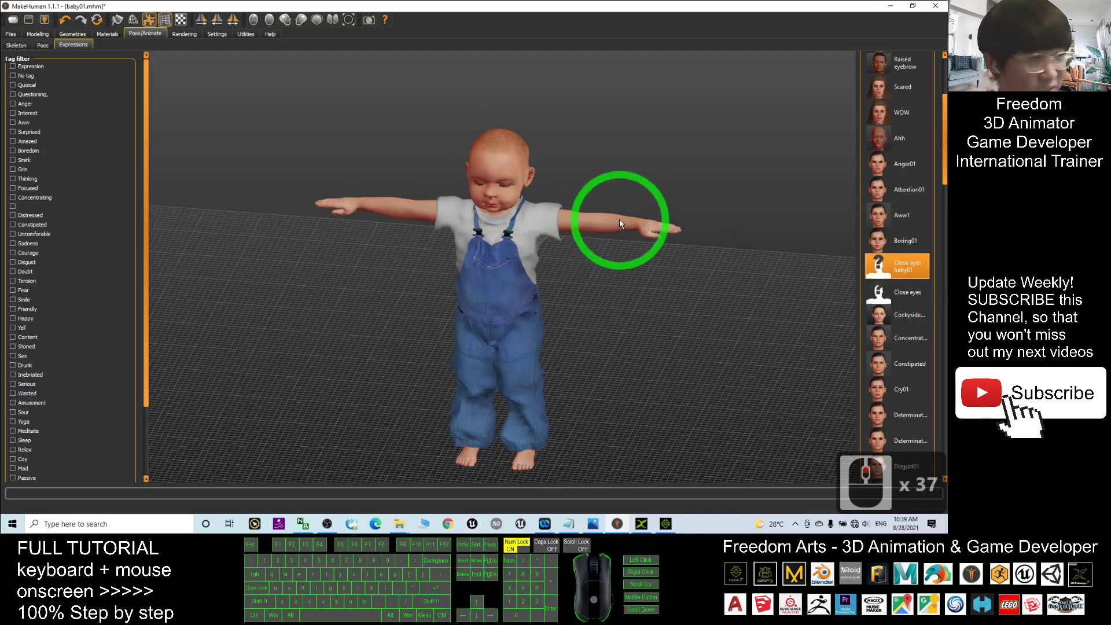
- Restore the MakeHuman window to a smaller size, check the close eyes export line in Notes.txt, and return to MakeHuman
drag(418, 6, 626, 63)
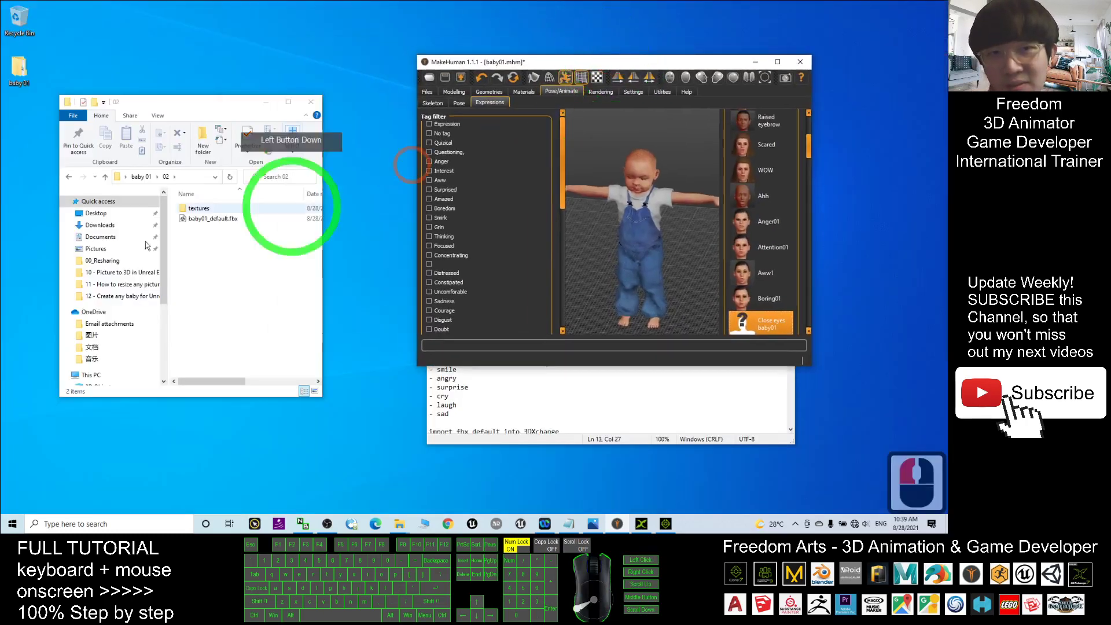
click(541, 390)
drag(504, 325, 538, 326)
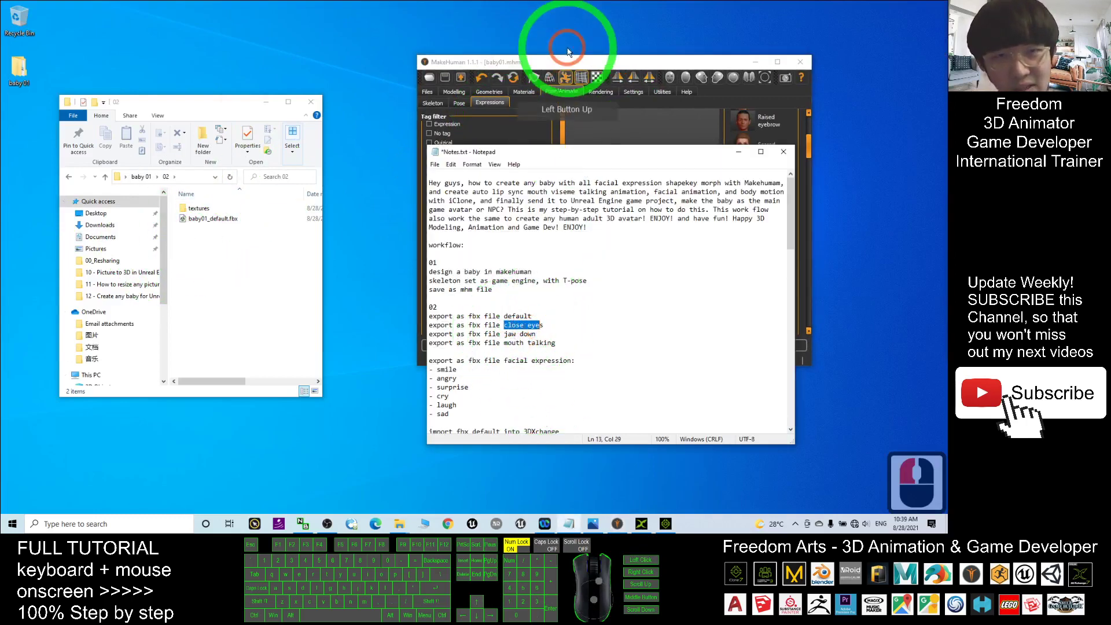
click(568, 62)
- Export the closed-eyes baby in Filmbox (fbx) format under the file name "baby01_close eyes.fbx"
click(462, 78)
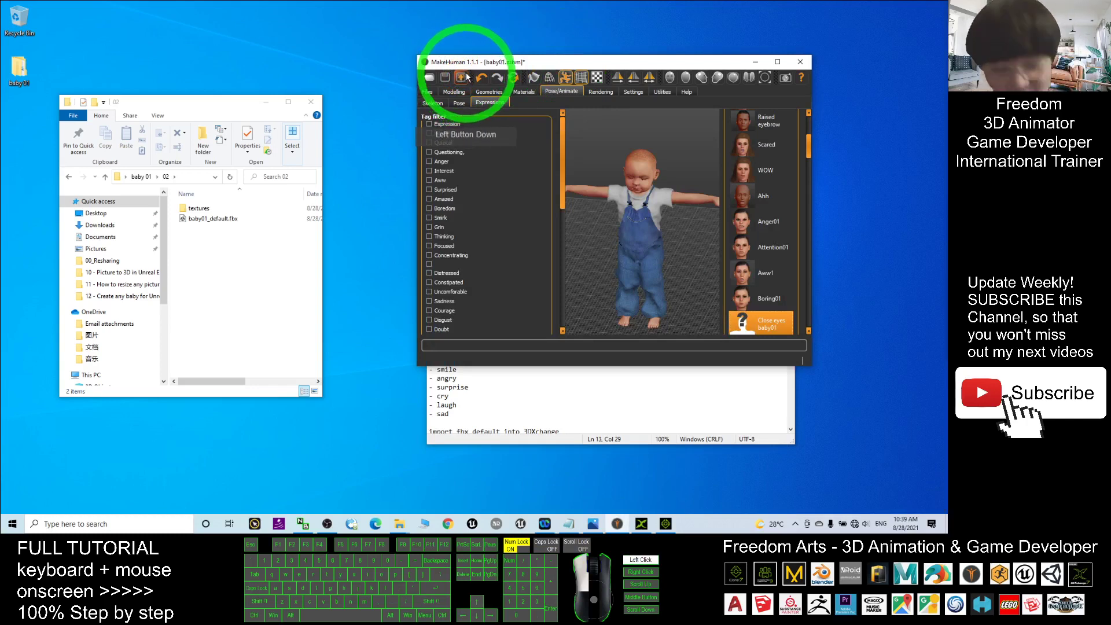
click(463, 78)
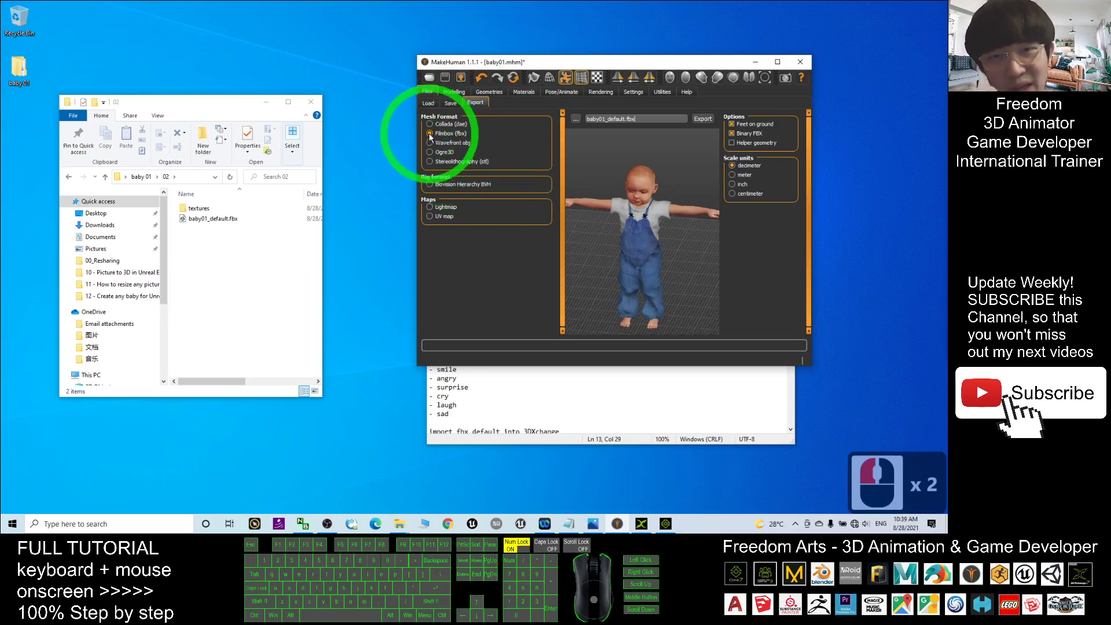
click(429, 133)
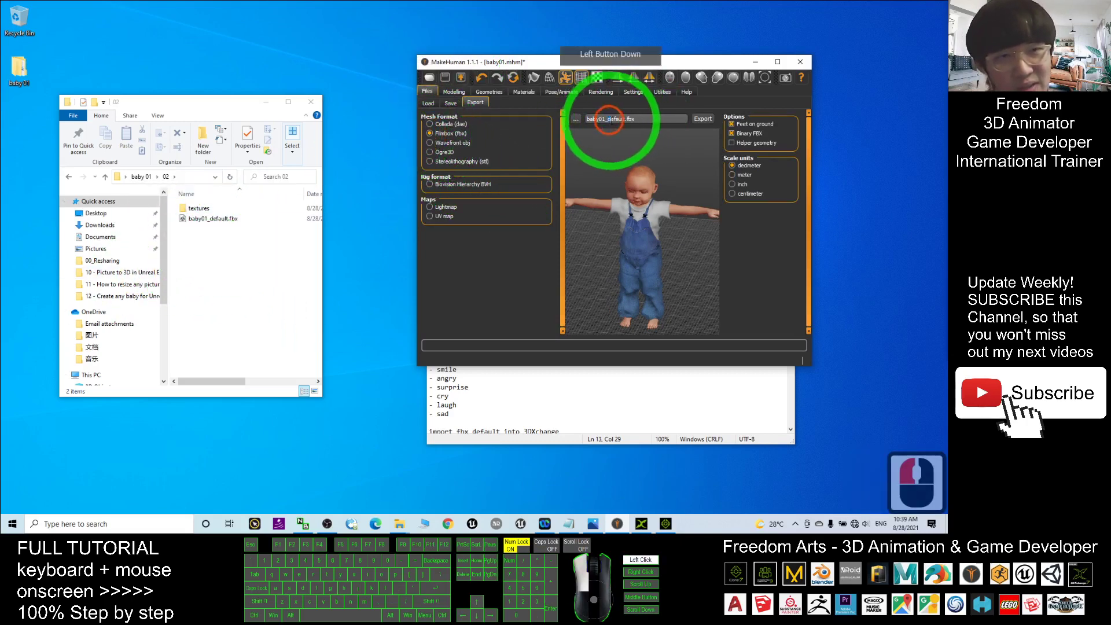
drag(609, 120, 623, 120)
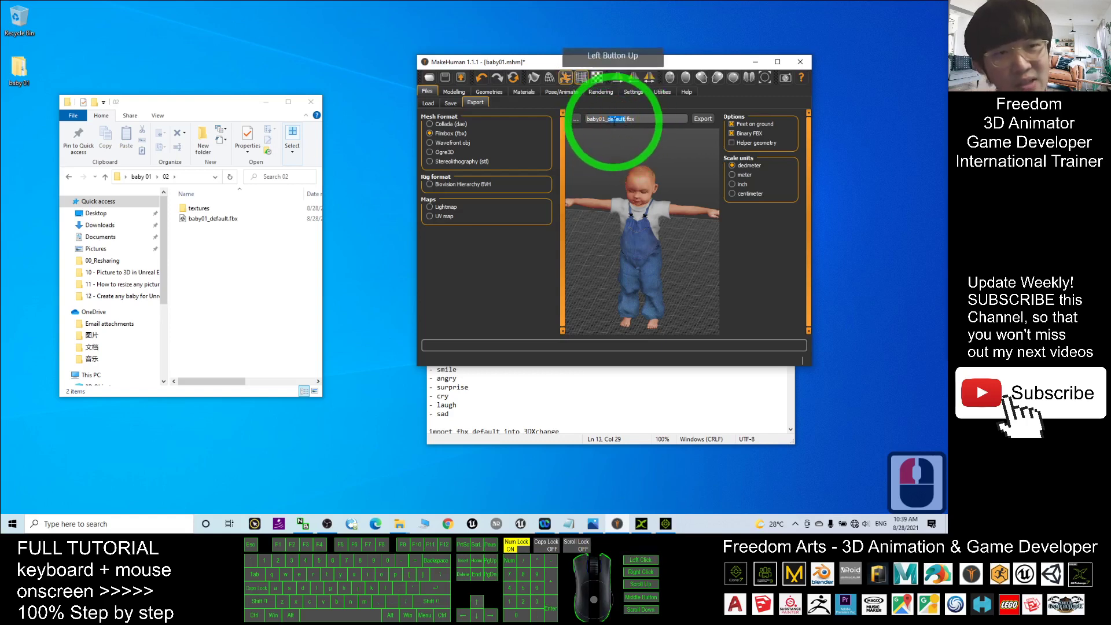
key(BackSpace)
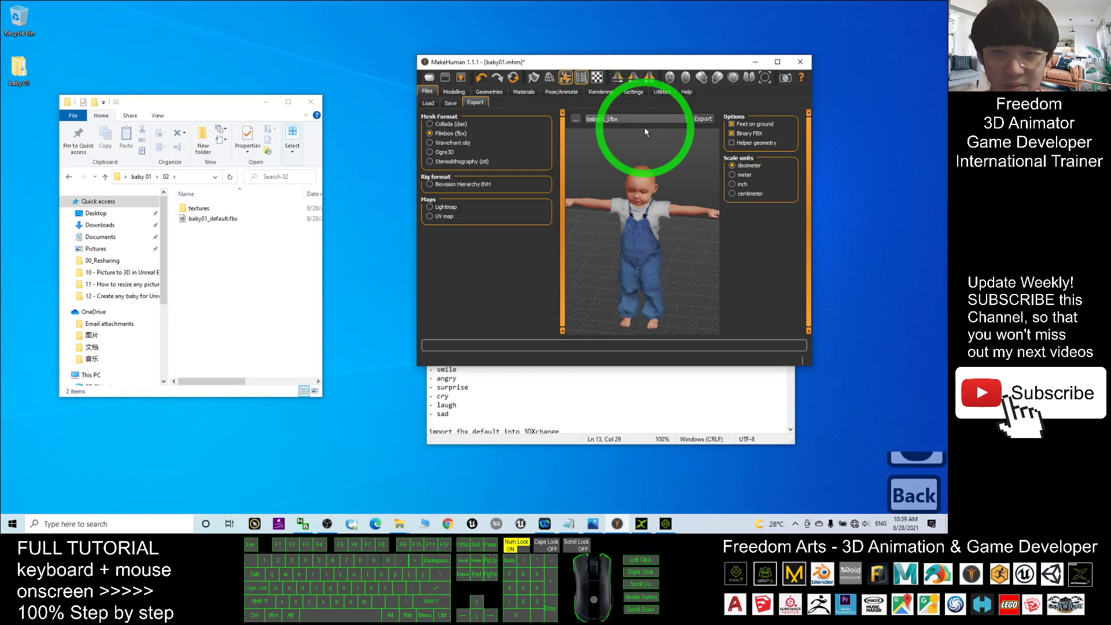
text(close eyes)
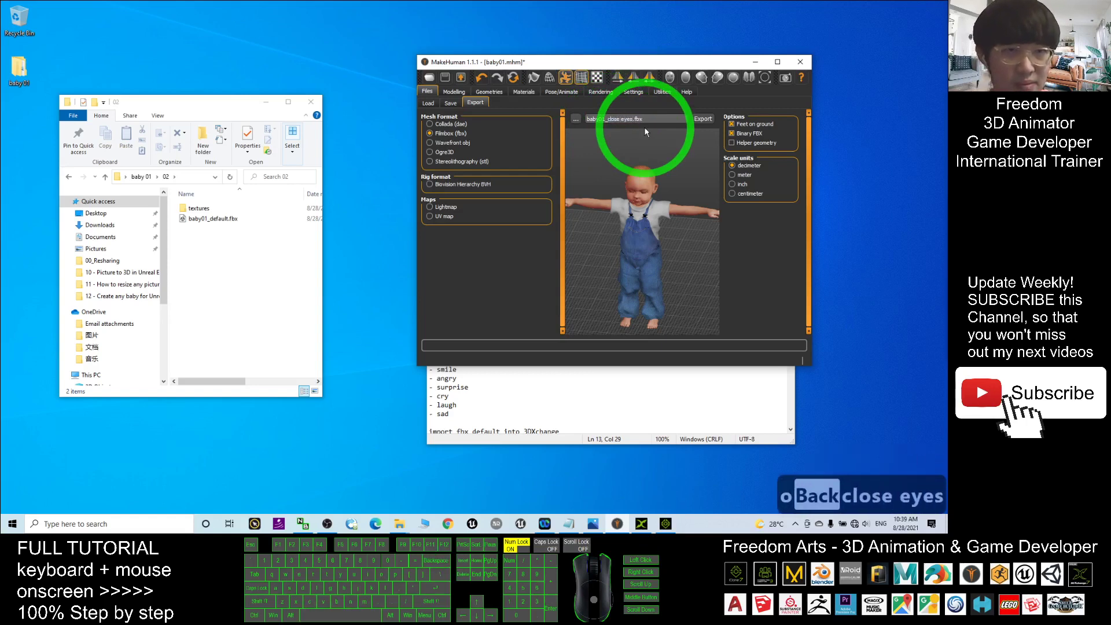
key(BackSpace)
key(BackSpace)
text(es)
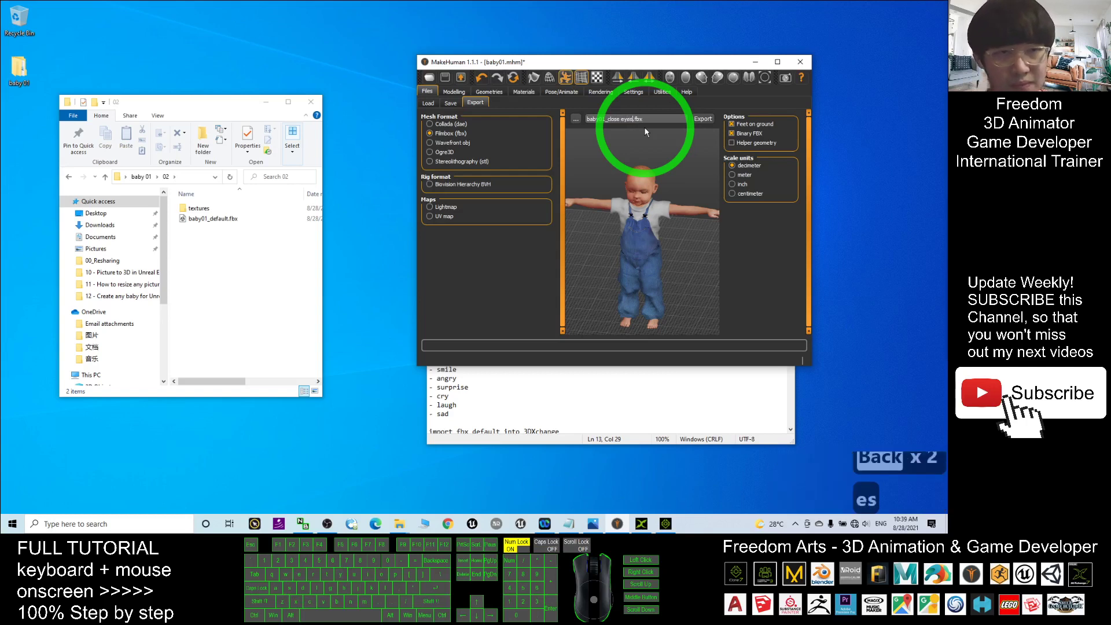
click(702, 119)
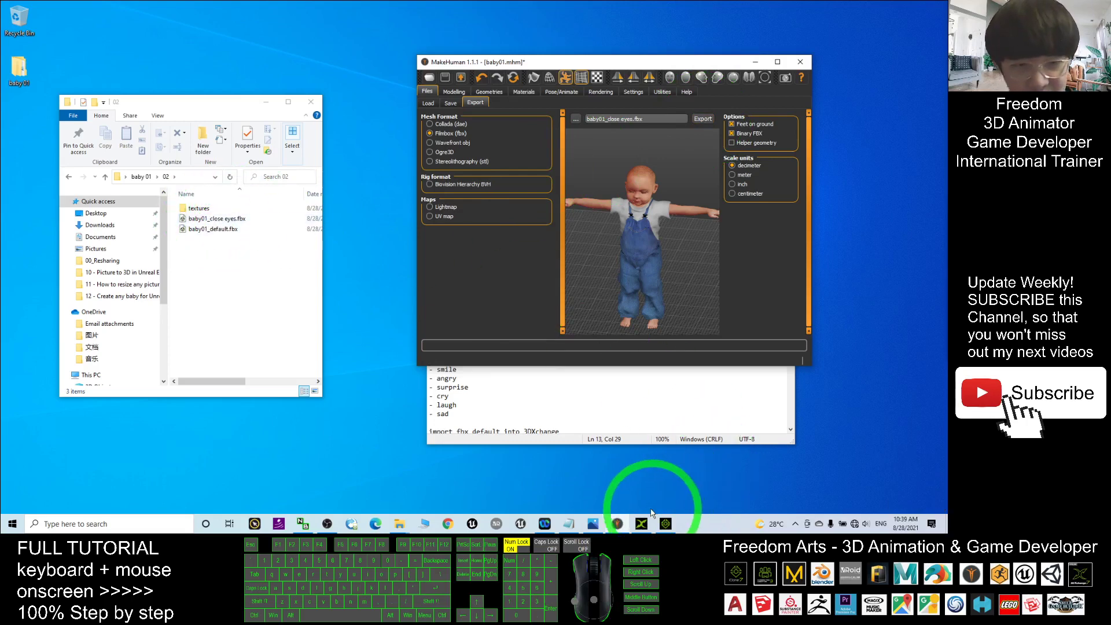
- Switch to Notes.txt in Notepad and check the jaw down and mouth talking export lines
click(571, 525)
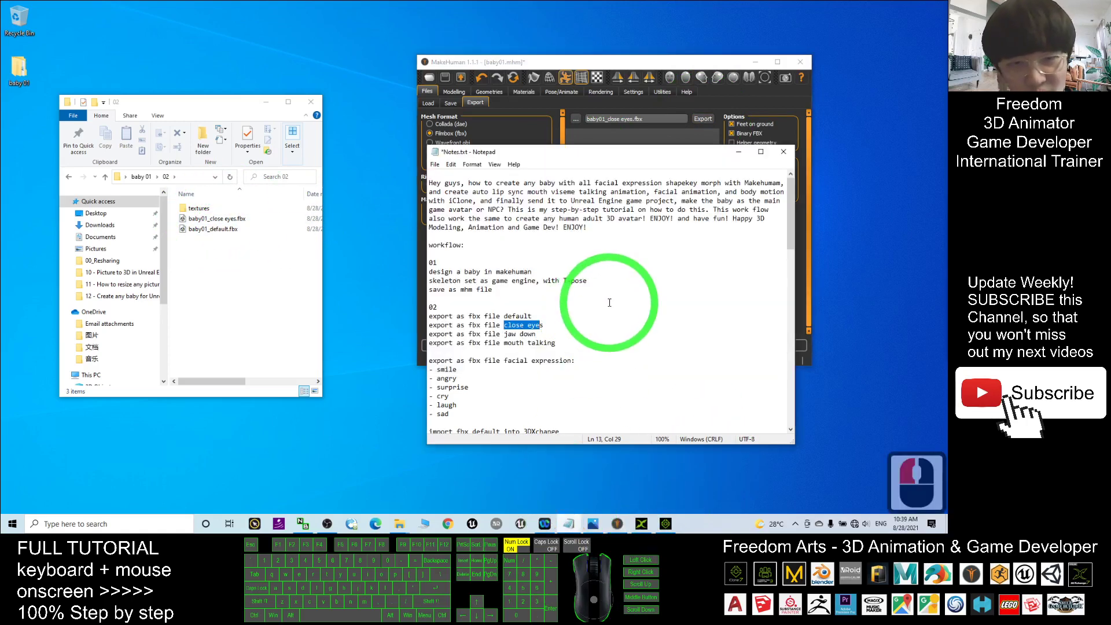
drag(504, 334, 545, 345)
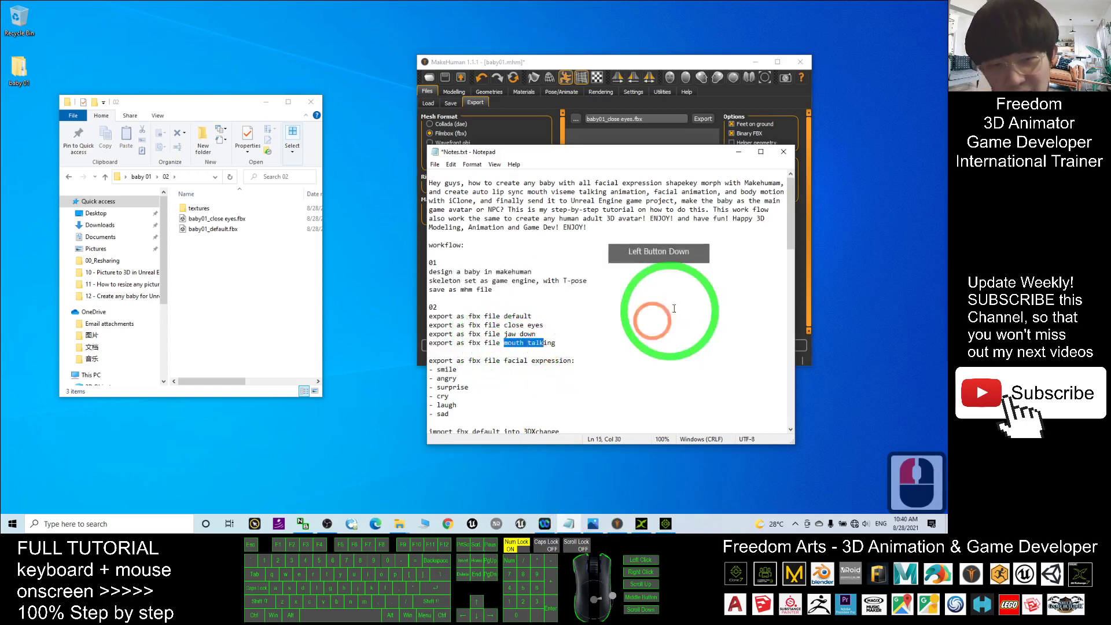
click(677, 306)
- Maximize MakeHuman and reset the left and right upper lid closed expressions to zero in the expression mixer
click(777, 62)
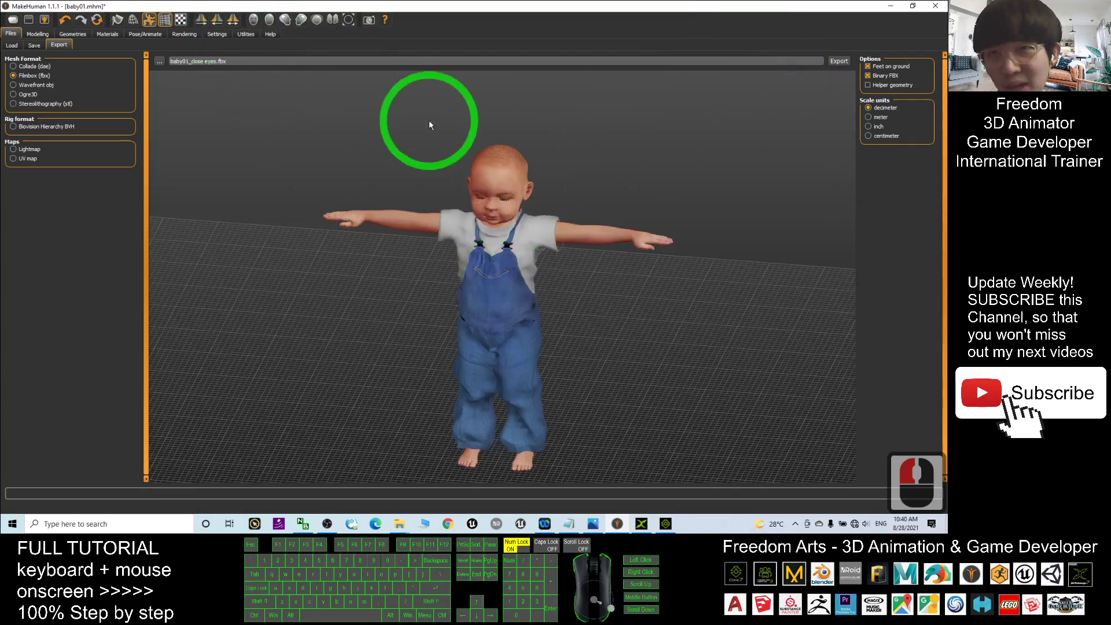
click(245, 34)
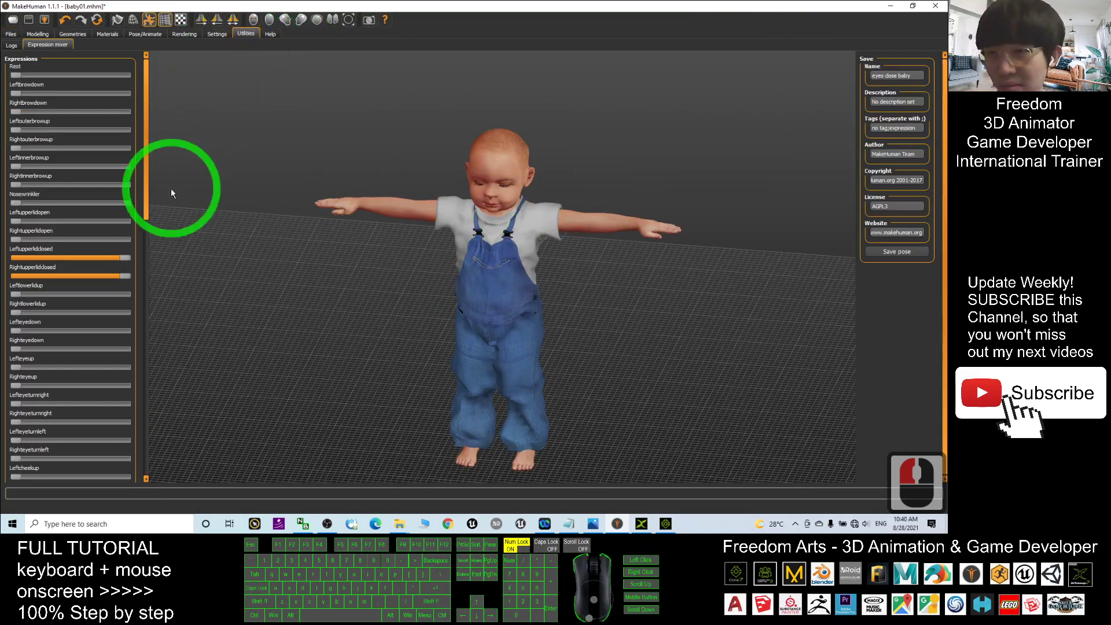
drag(128, 259, 6, 261)
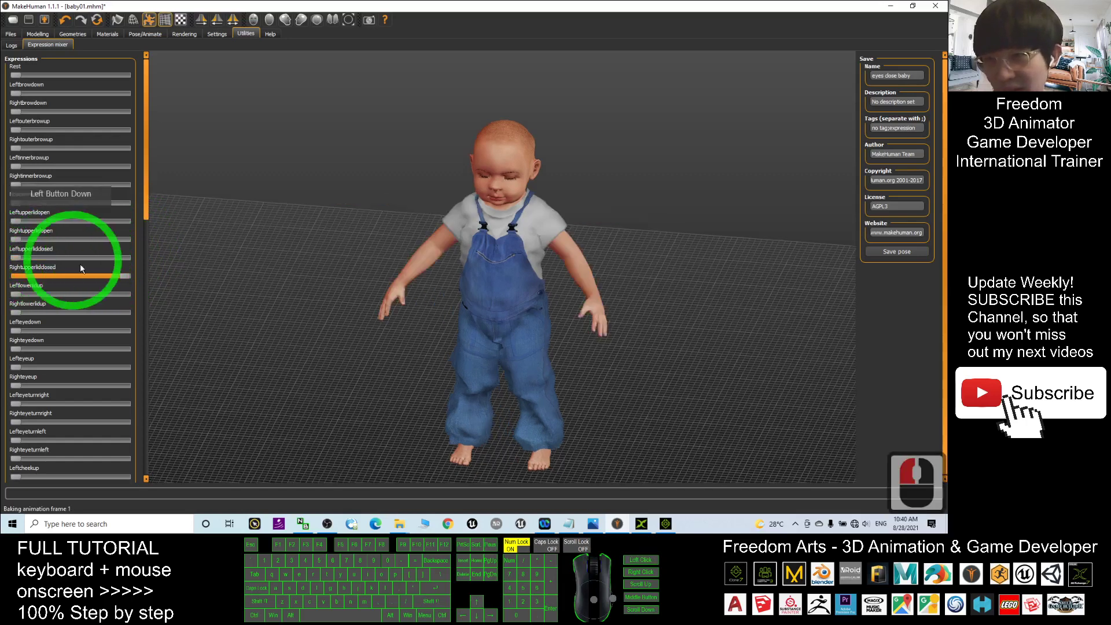
drag(124, 278, 8, 285)
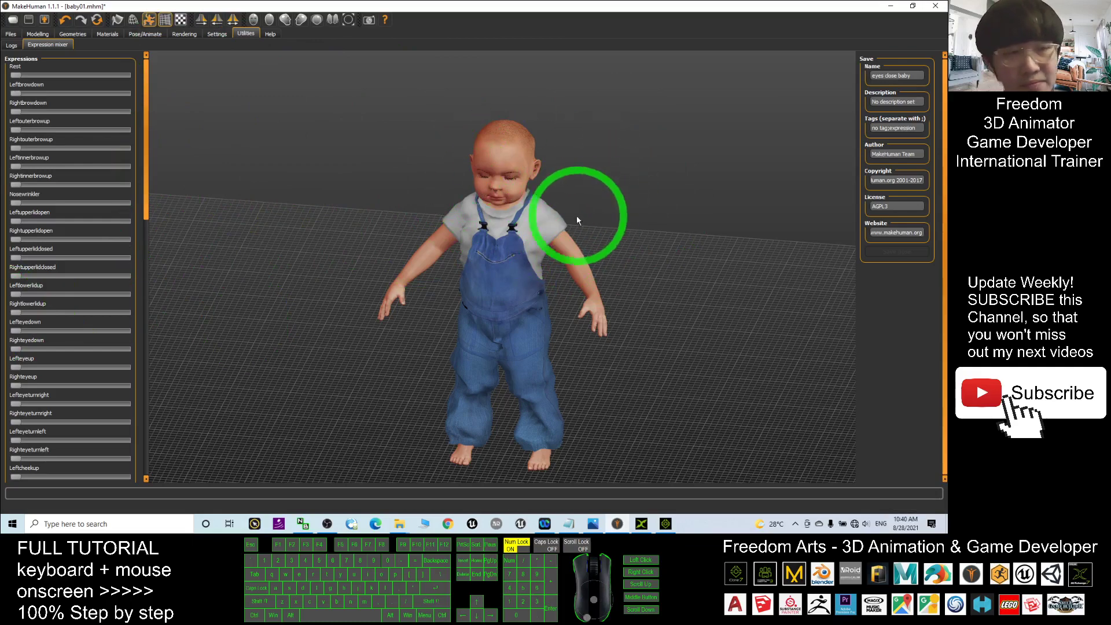
- Recheck the jaw down export line in Notes.txt, and inspect the baby's face and eyes up close in MakeHuman
scroll(521, 200, down, 3)
scroll(521, 286, up, 5)
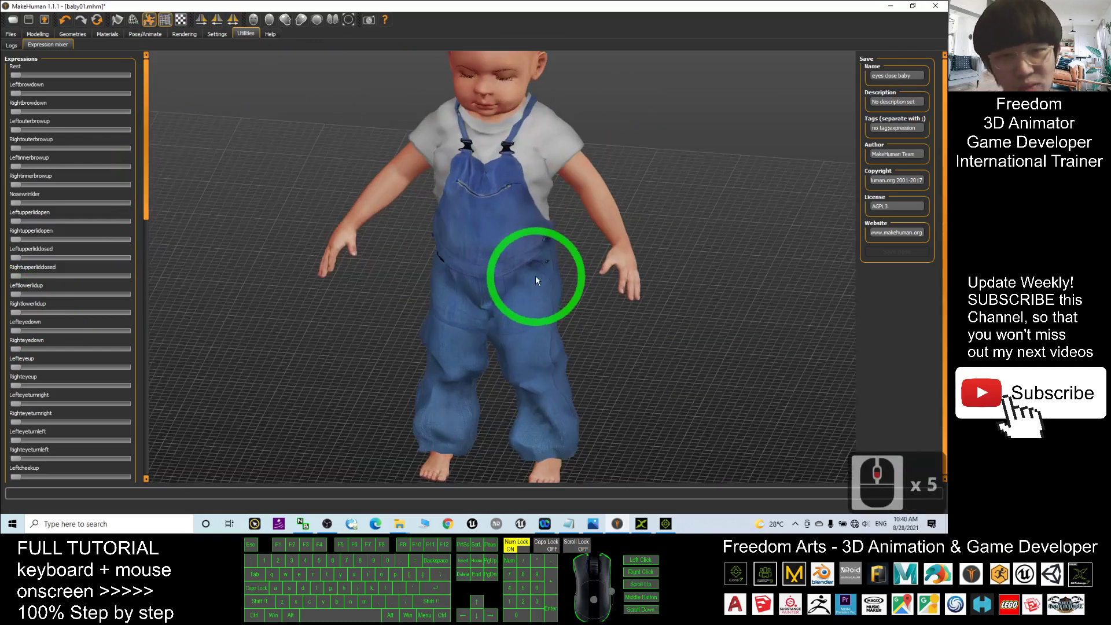
scroll(536, 276, down, 3)
click(569, 524)
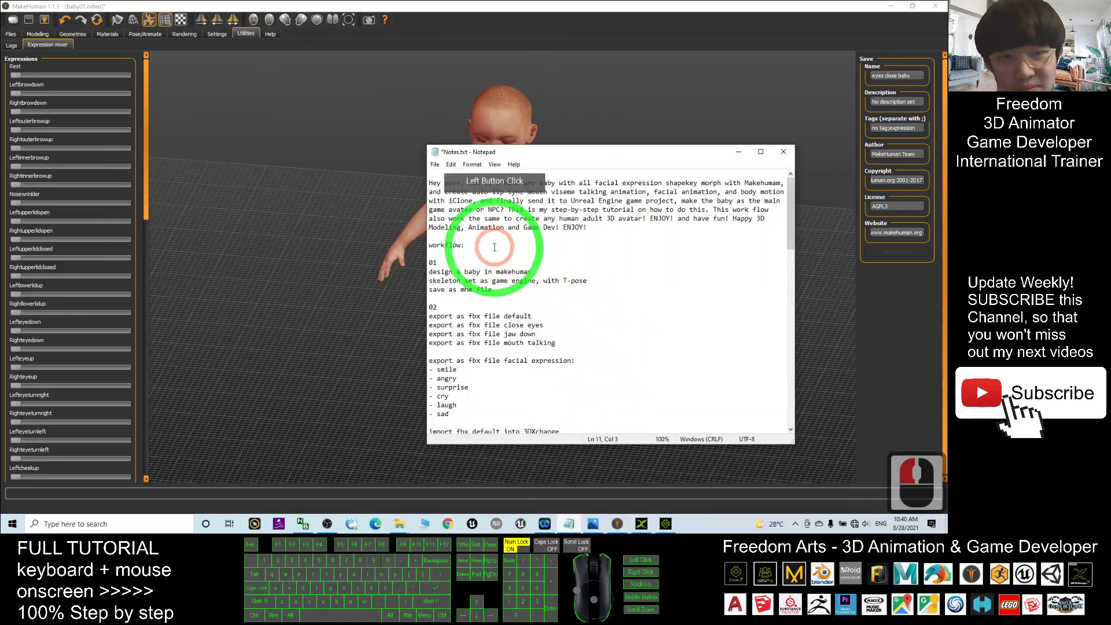
click(532, 335)
click(515, 113)
scroll(558, 144, down, 3)
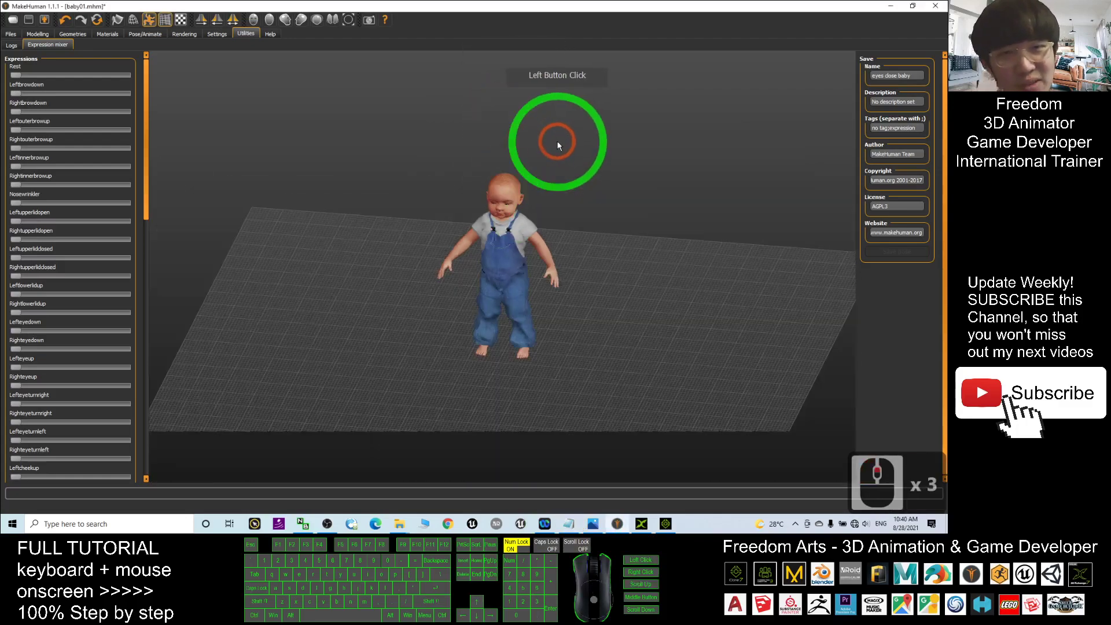
scroll(553, 153, up, 14)
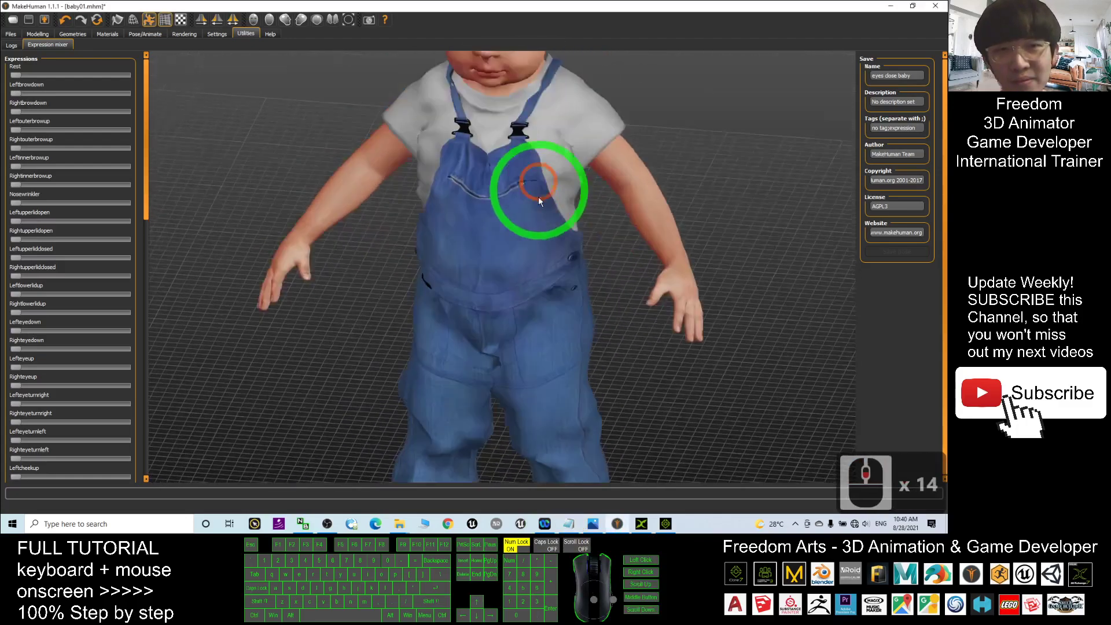
right_drag(618, 277, 673, 288)
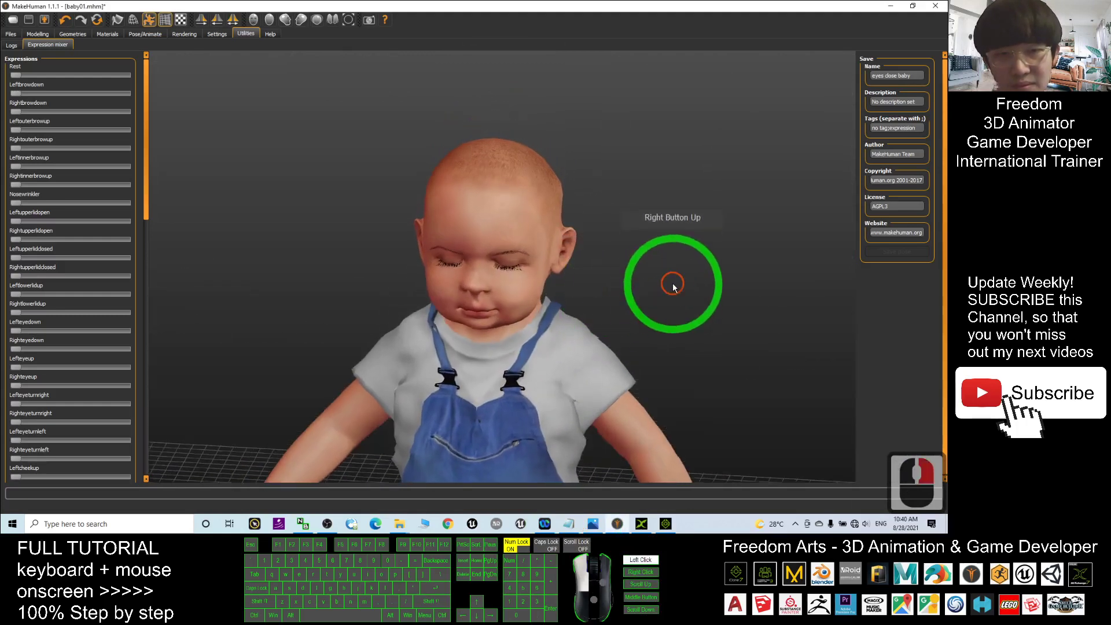
drag(674, 287, 665, 280)
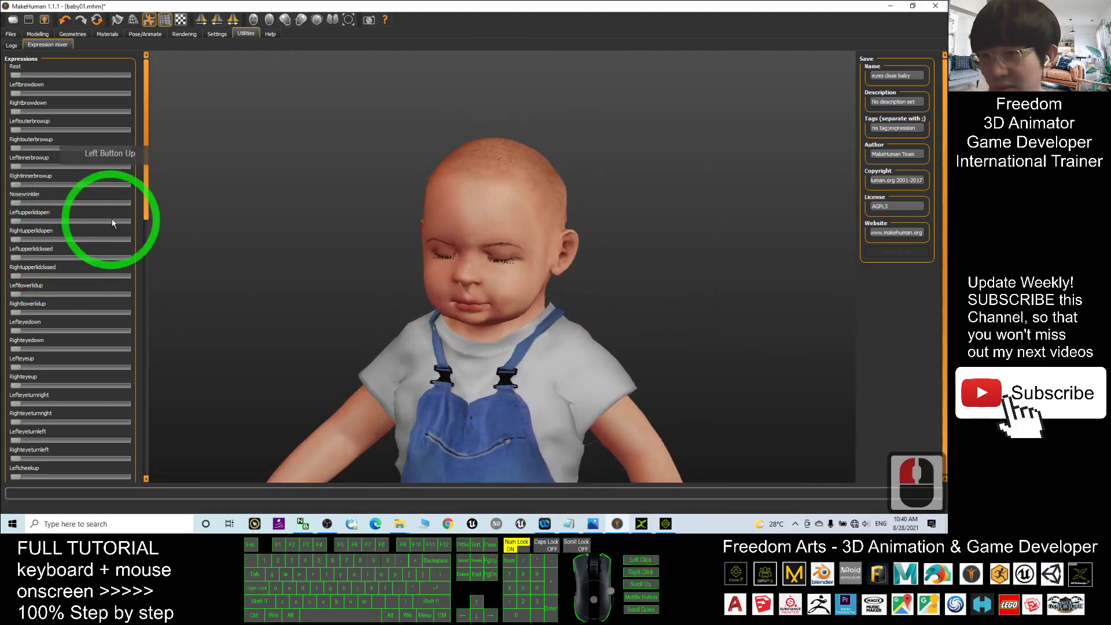
- Clear the baby's facial expression by applying None from the expression library, and return to the expression mixer
click(145, 34)
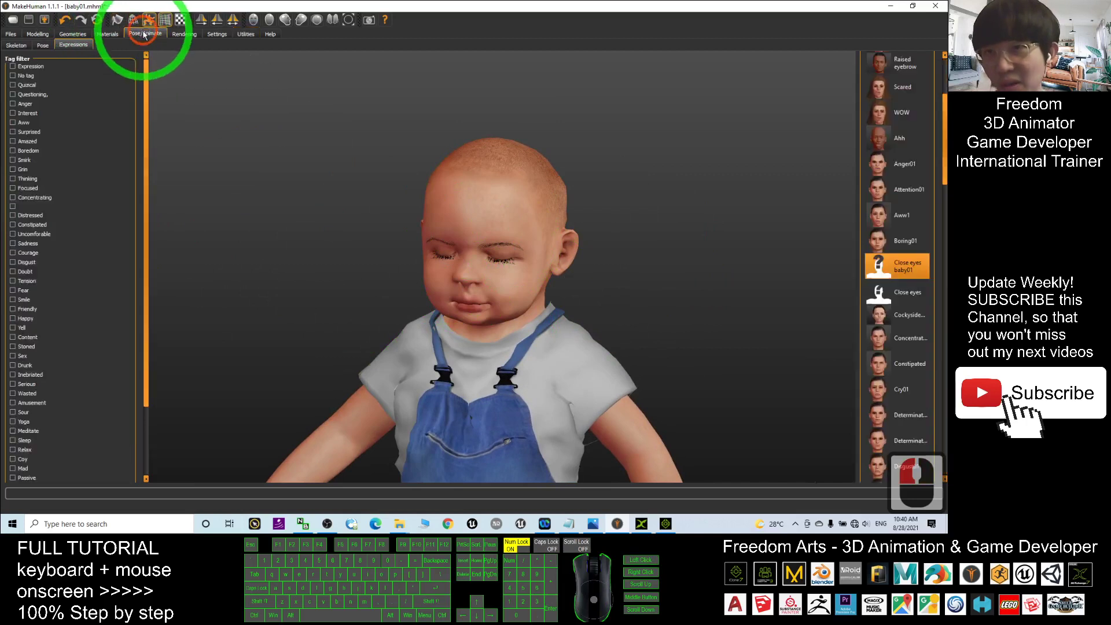
click(904, 268)
click(941, 178)
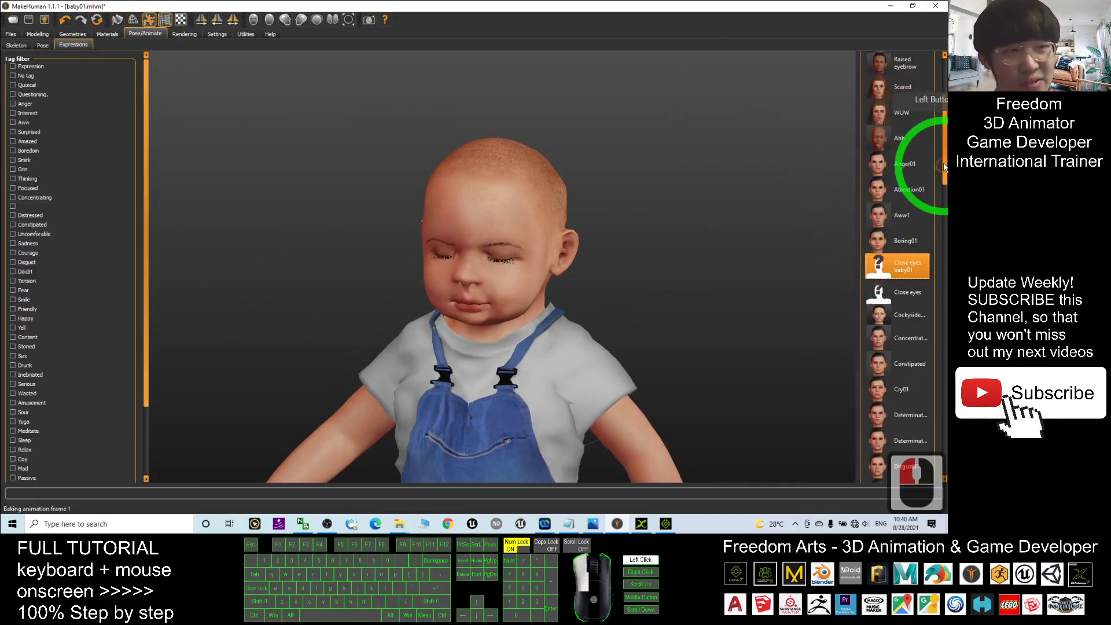
drag(945, 167, 945, 130)
double_click(897, 76)
click(245, 207)
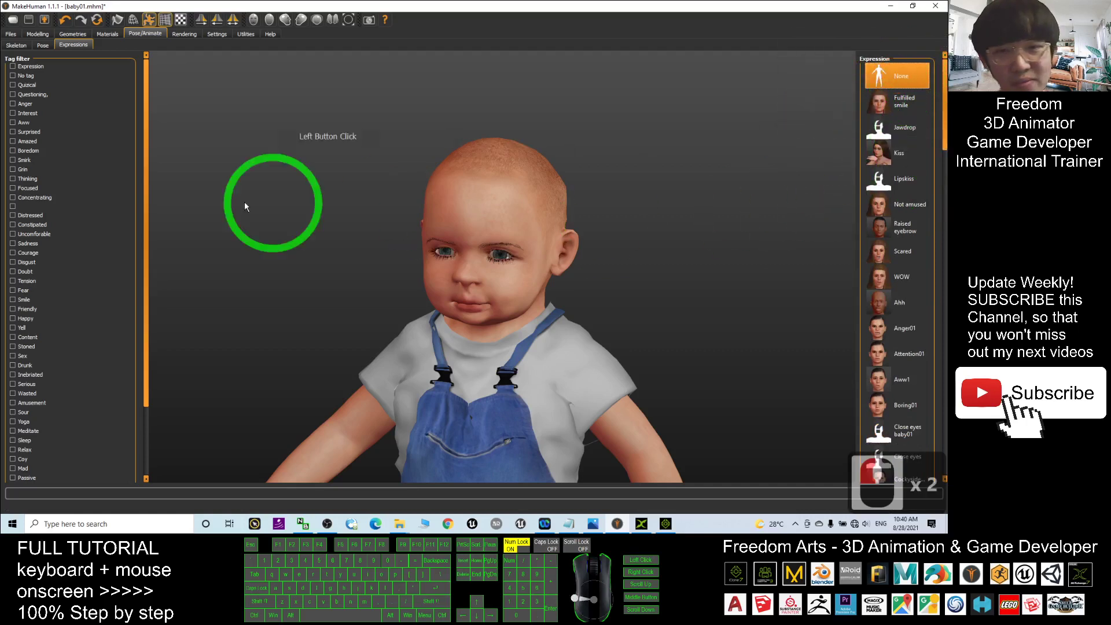
click(250, 35)
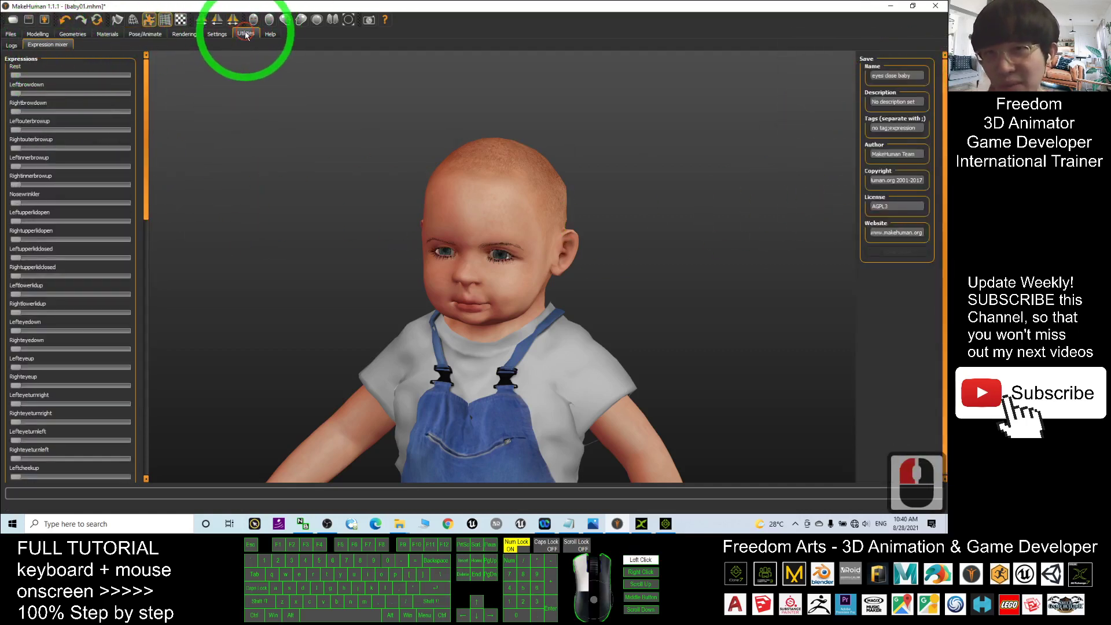
- Open the Expression mixer and find the jaw expression sliders
click(246, 35)
click(47, 45)
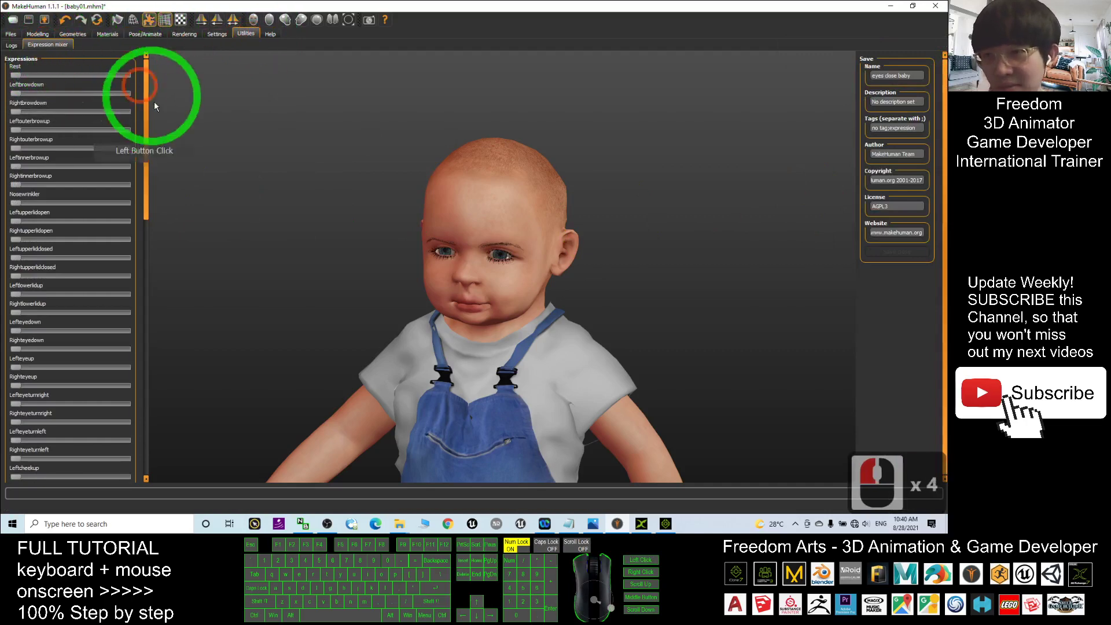
drag(145, 139, 155, 306)
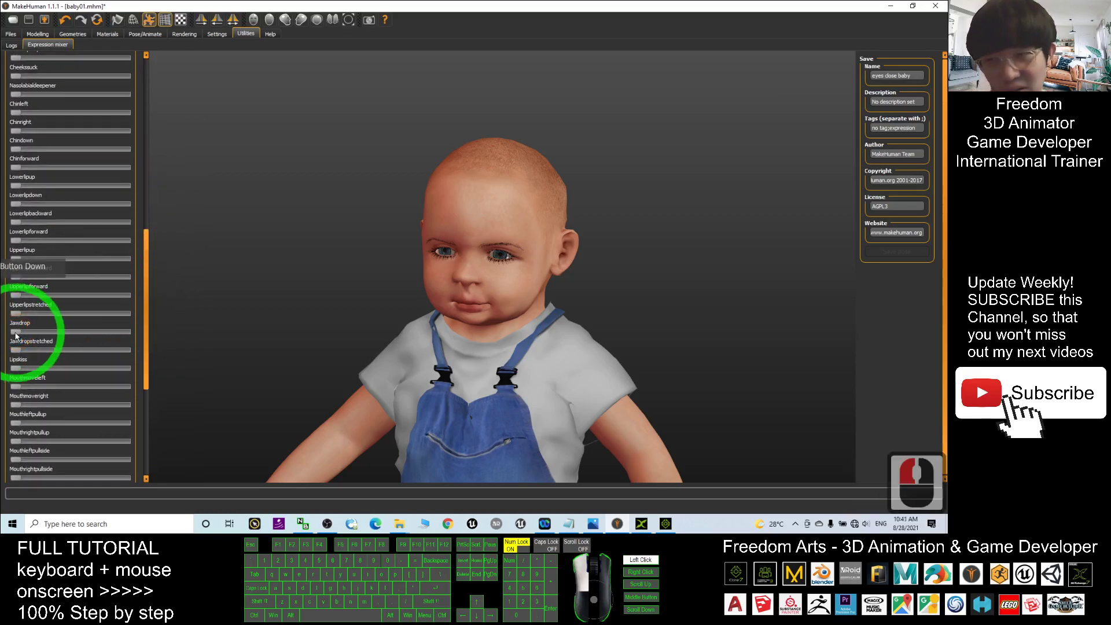
- Try the Jawdrop expression at full strength on the baby's face, and reset it to zero
drag(15, 336, 164, 333)
drag(761, 345, 794, 340)
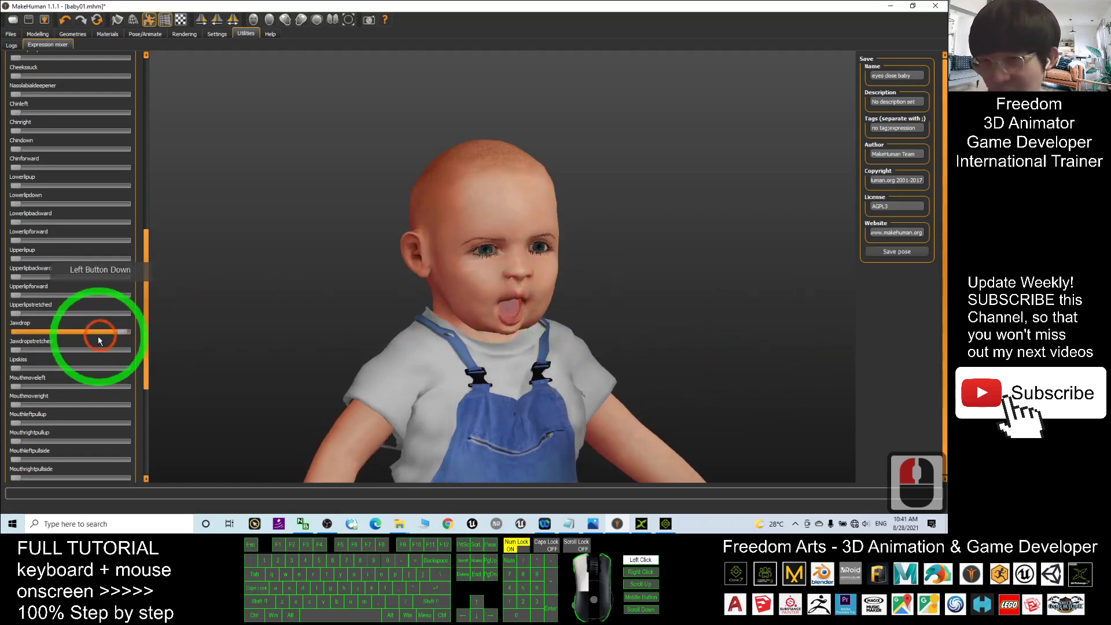
click(57, 328)
drag(55, 328, 24, 334)
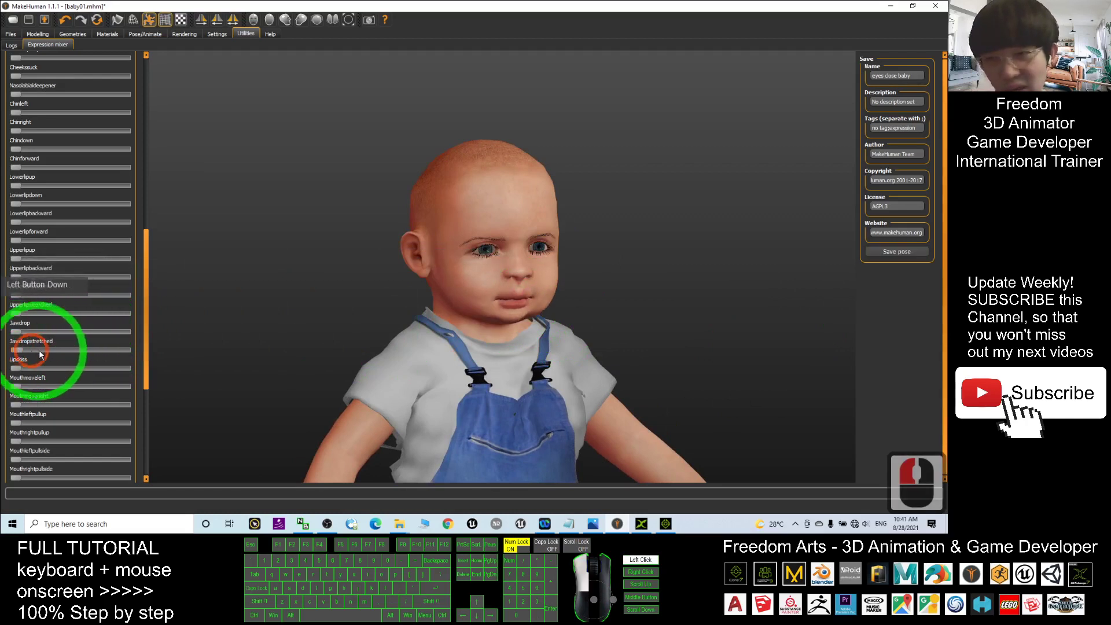
- Set the Jawdropstretched expression to its maximum and check the open mouth from the front and side
drag(98, 344, 143, 355)
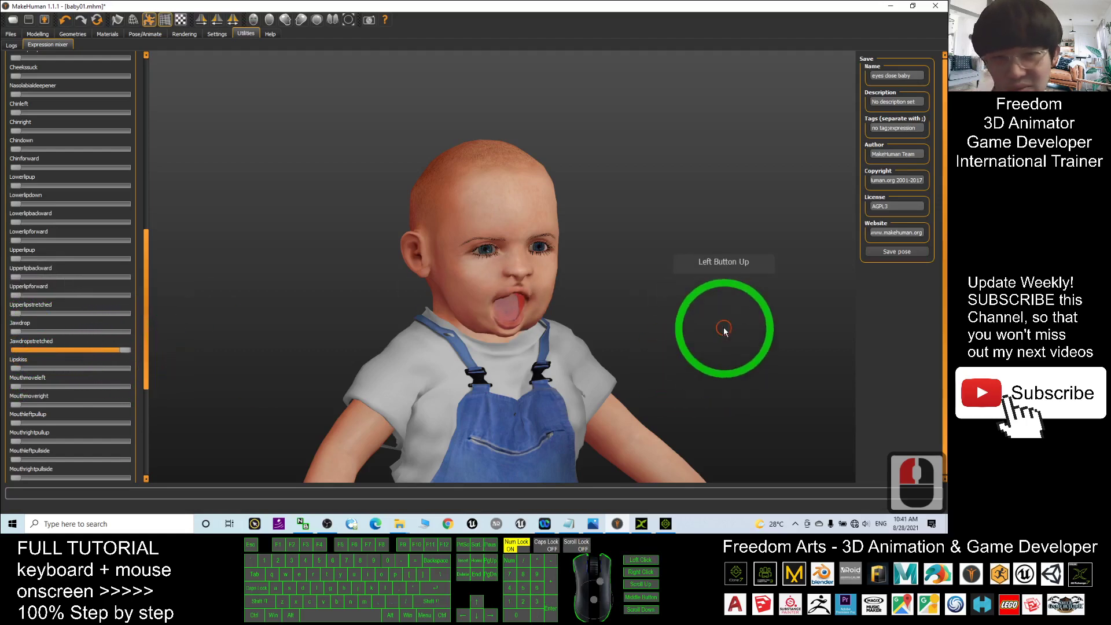
drag(719, 325, 474, 352)
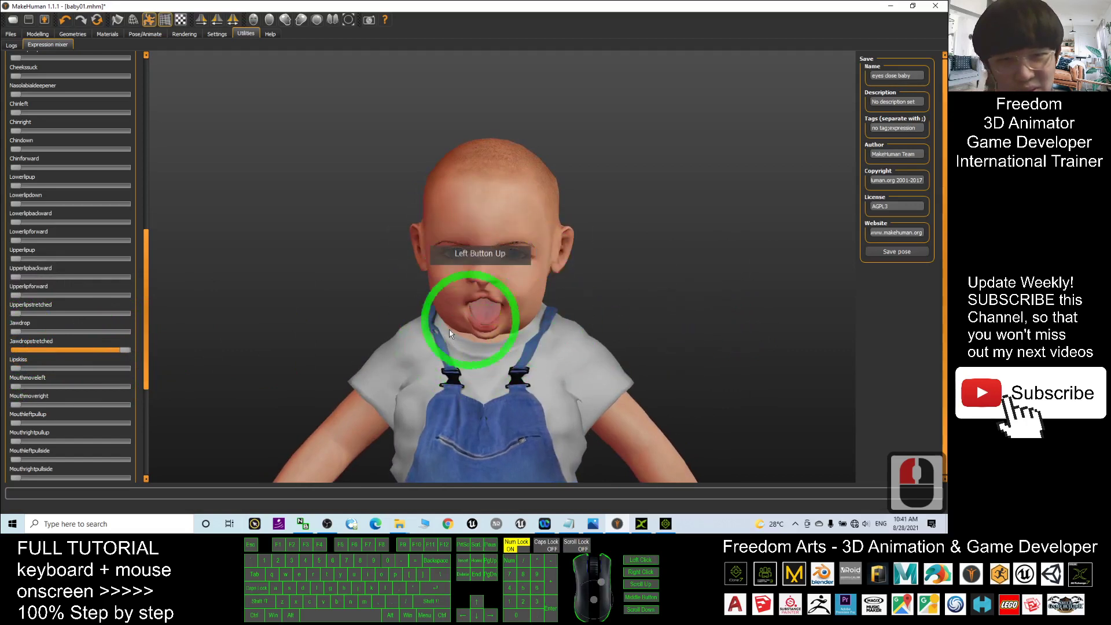
click(118, 360)
drag(123, 354, 186, 358)
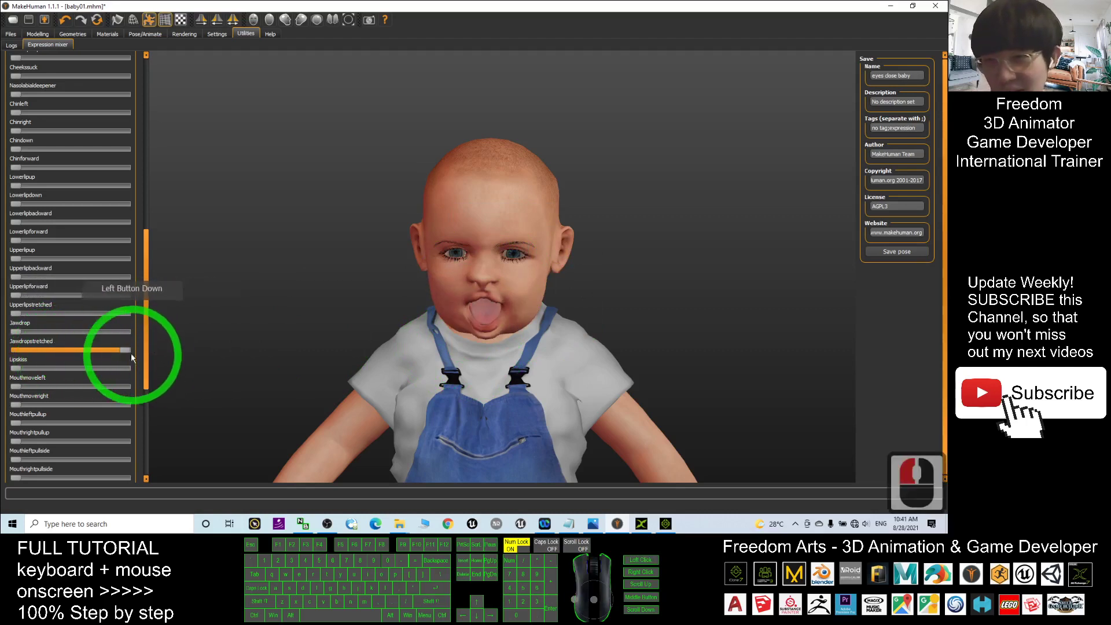
drag(670, 340, 637, 325)
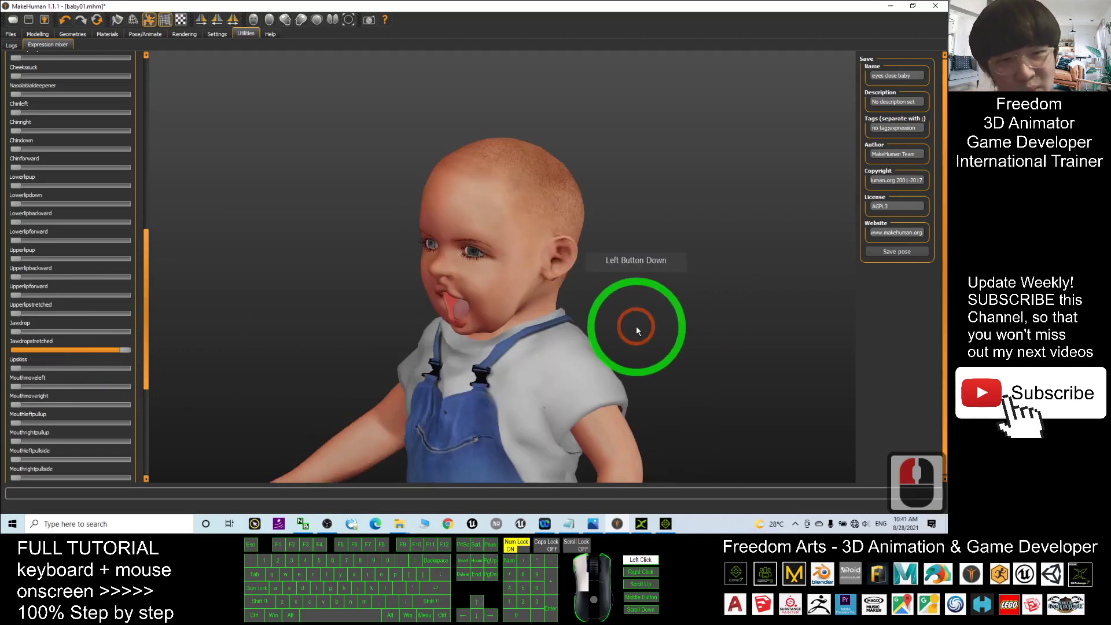
- Name the mixed expression "jawdropstretched_Baby01"
click(911, 75)
drag(917, 75, 810, 62)
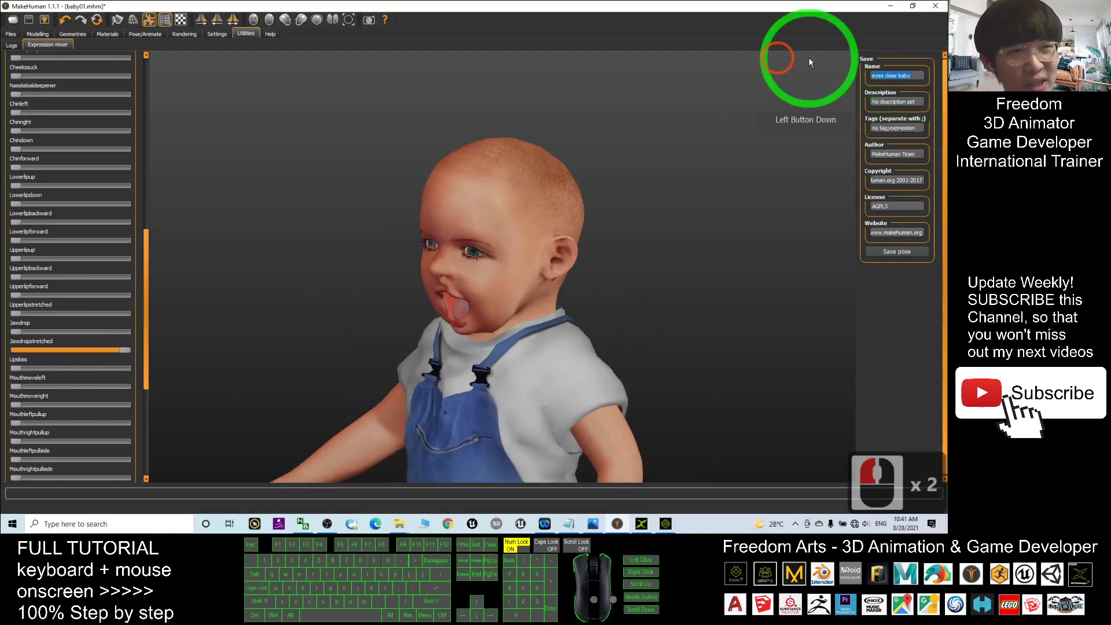
text(jaw)
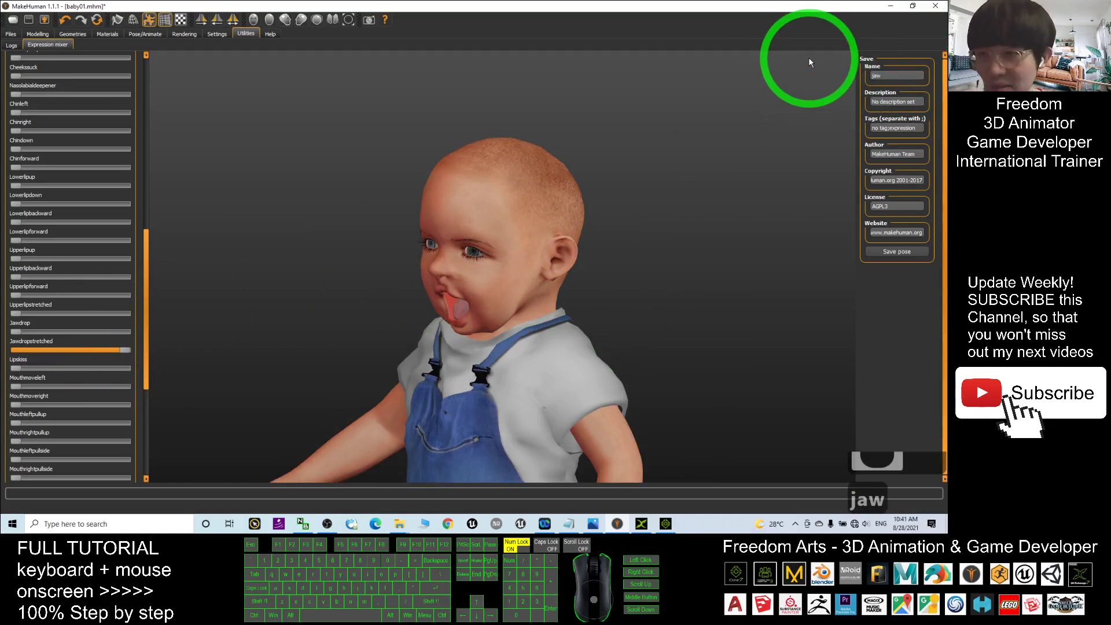
text(drop)
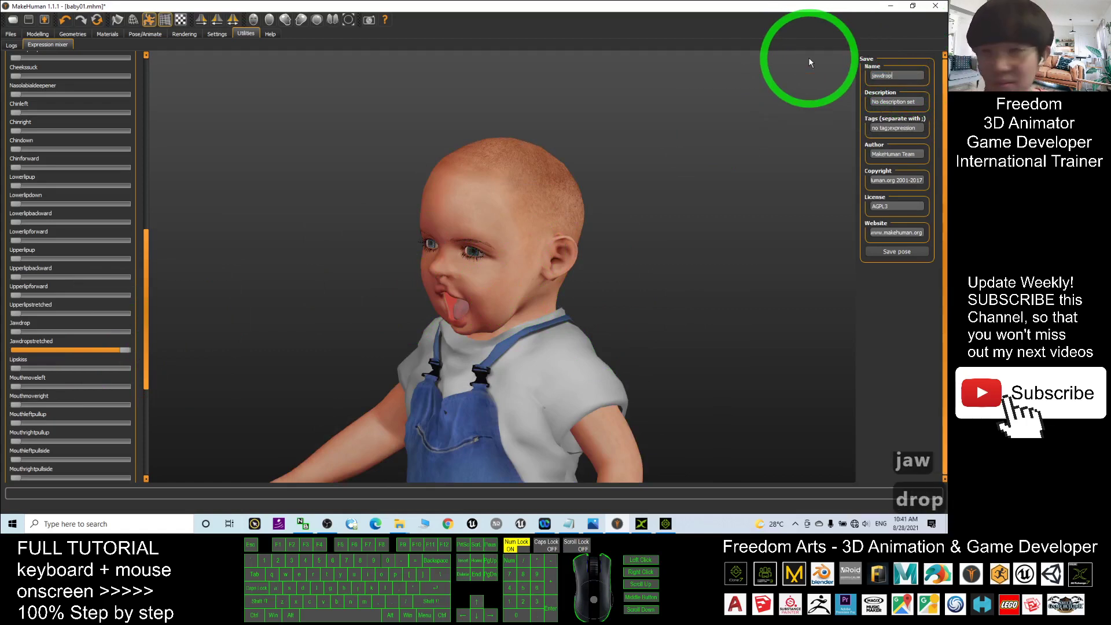
text(stretched)
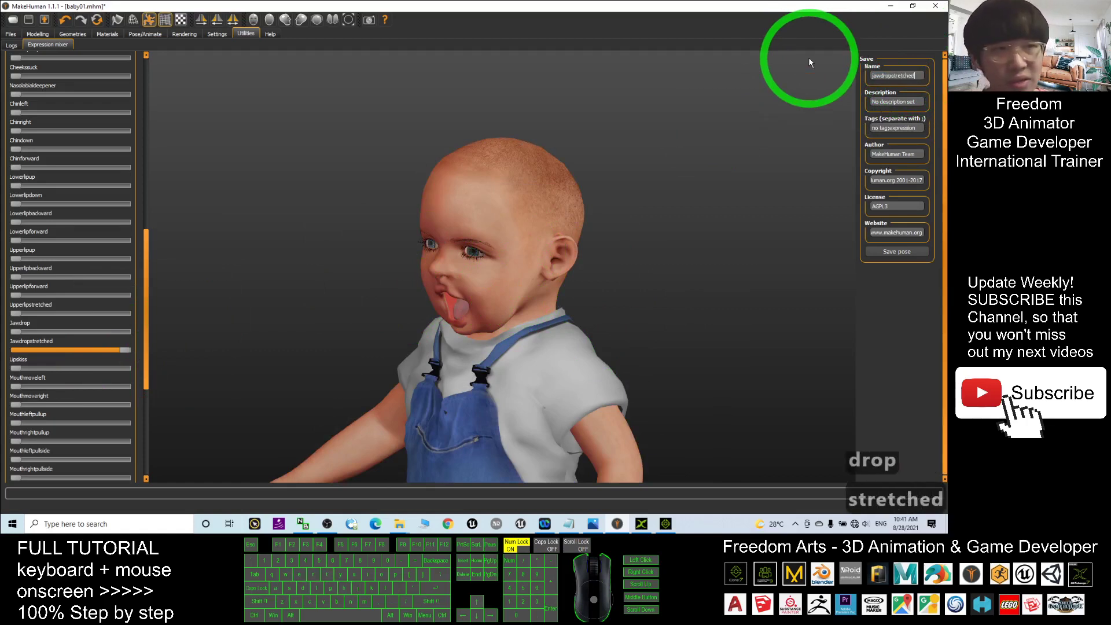
text(_)
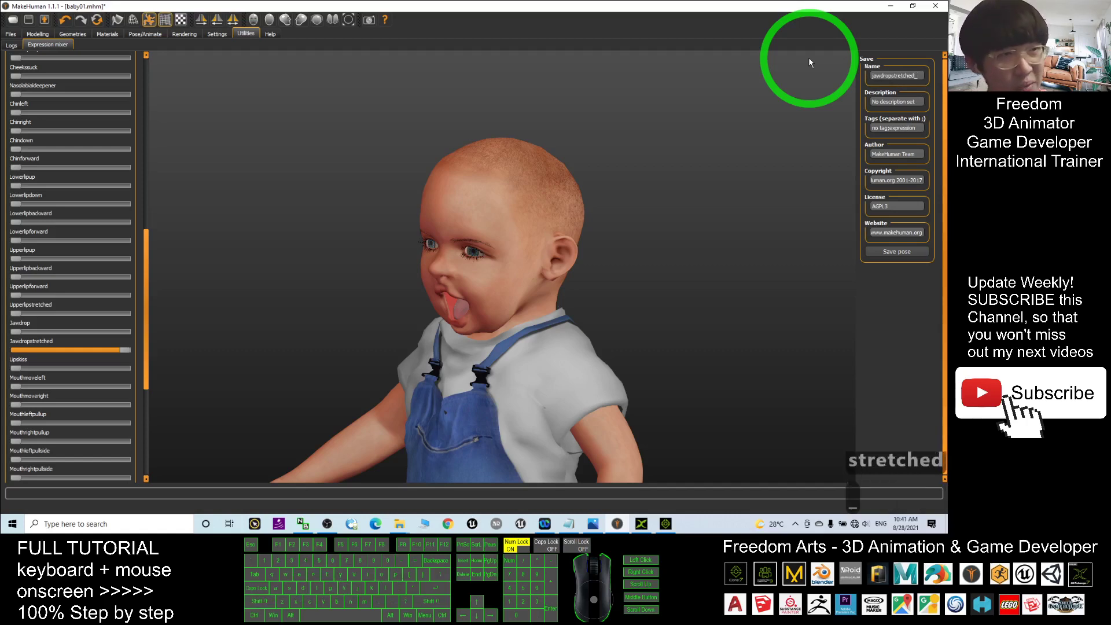
text(Baby01)
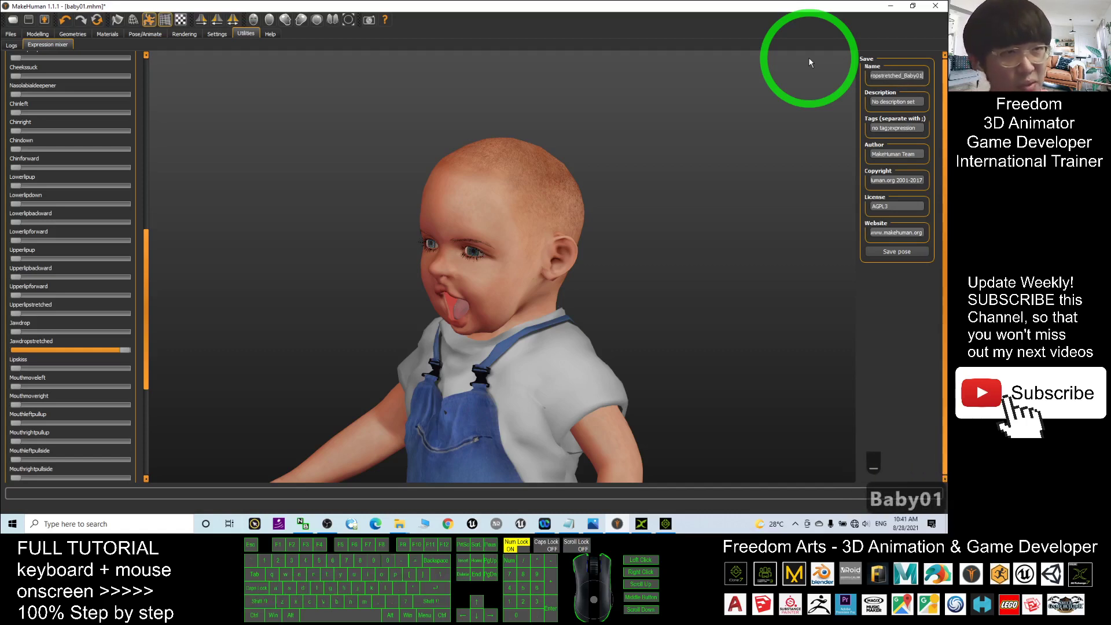
- Start saving the pose and choose the Documents > makehuman > v1 > data > expressions folder as its location
click(892, 252)
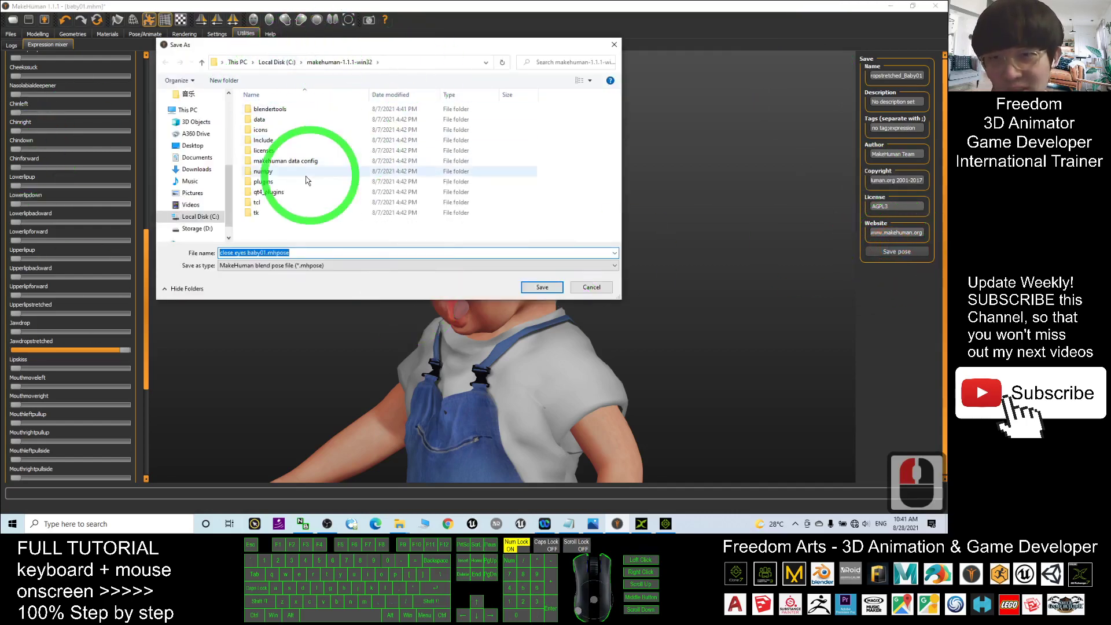
click(186, 161)
double_click(267, 139)
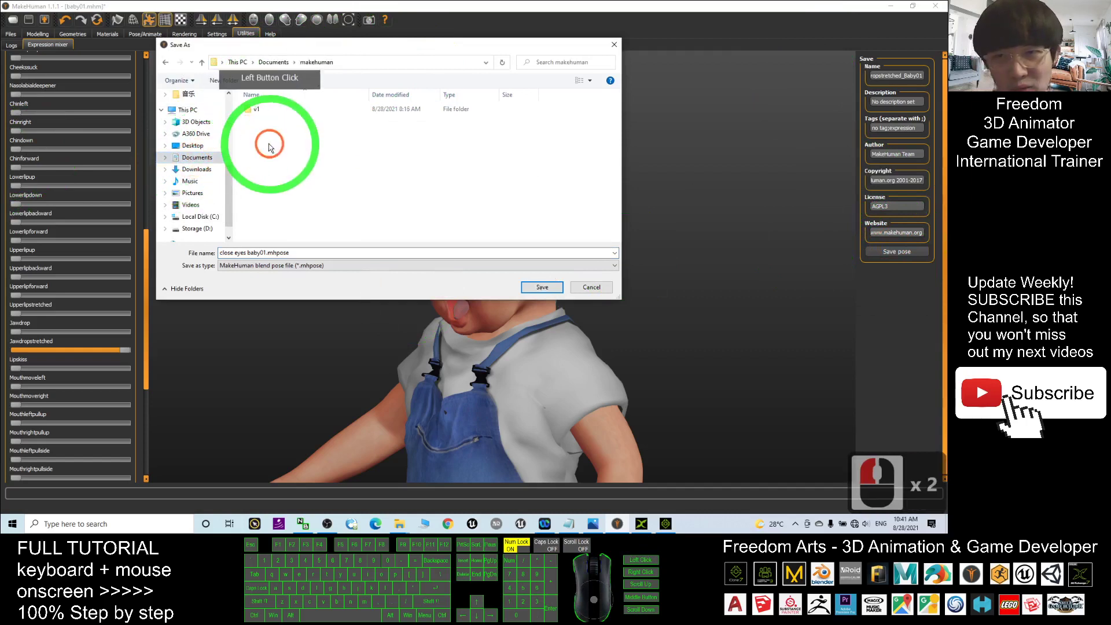
double_click(253, 110)
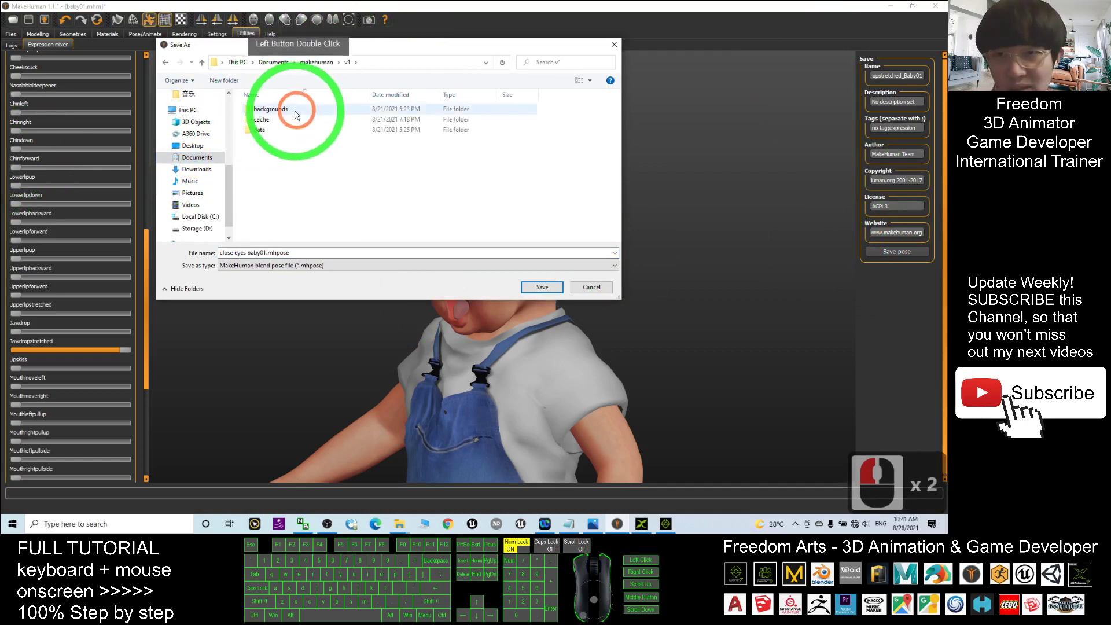
click(258, 131)
double_click(258, 131)
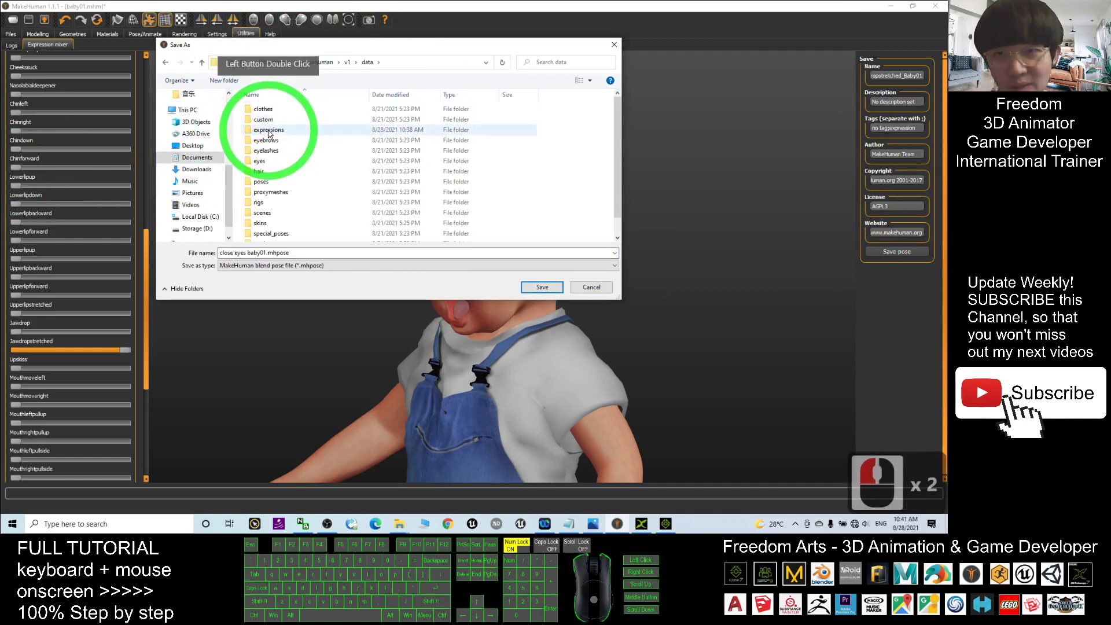
double_click(259, 121)
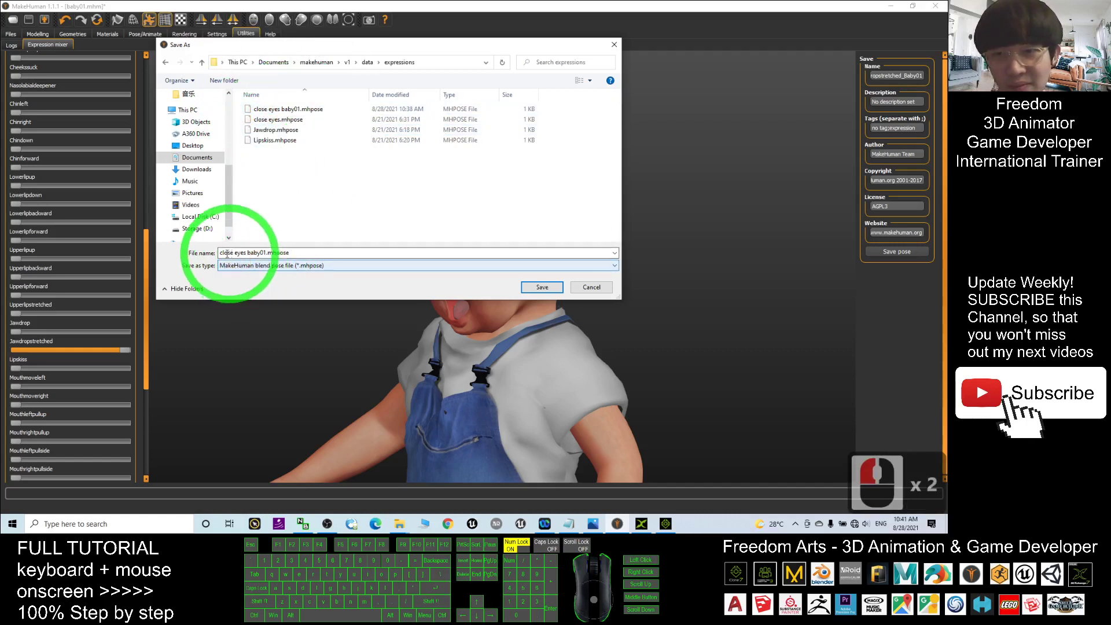
- Save the pose file as "jawdropstretched_baby01" in MakeHuman blend pose format
click(267, 253)
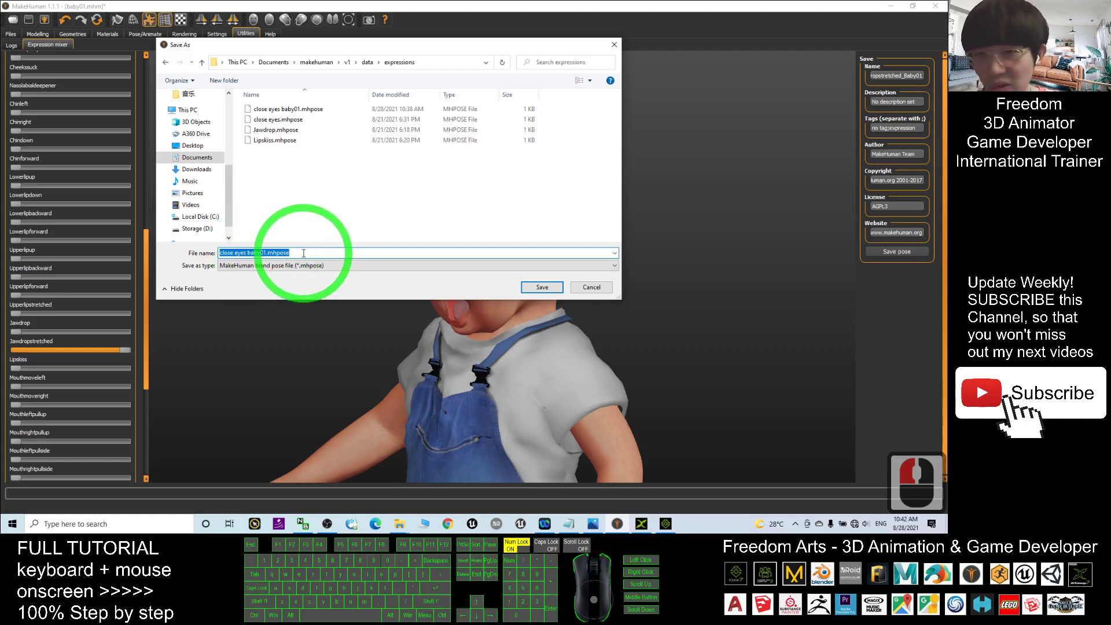
text(jawdrops)
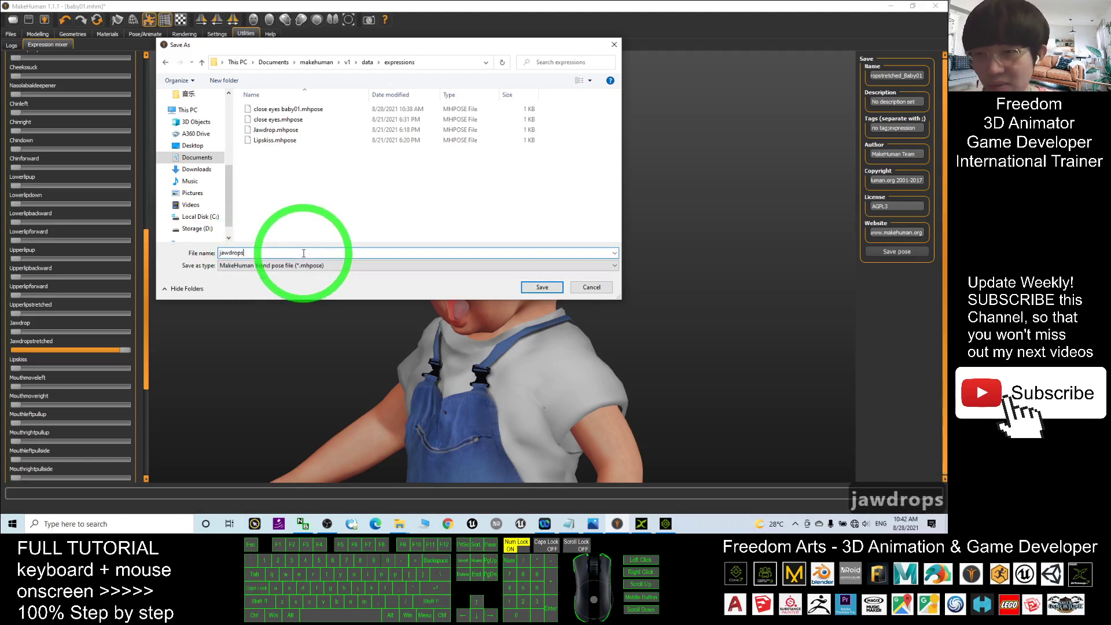
text(tretched)
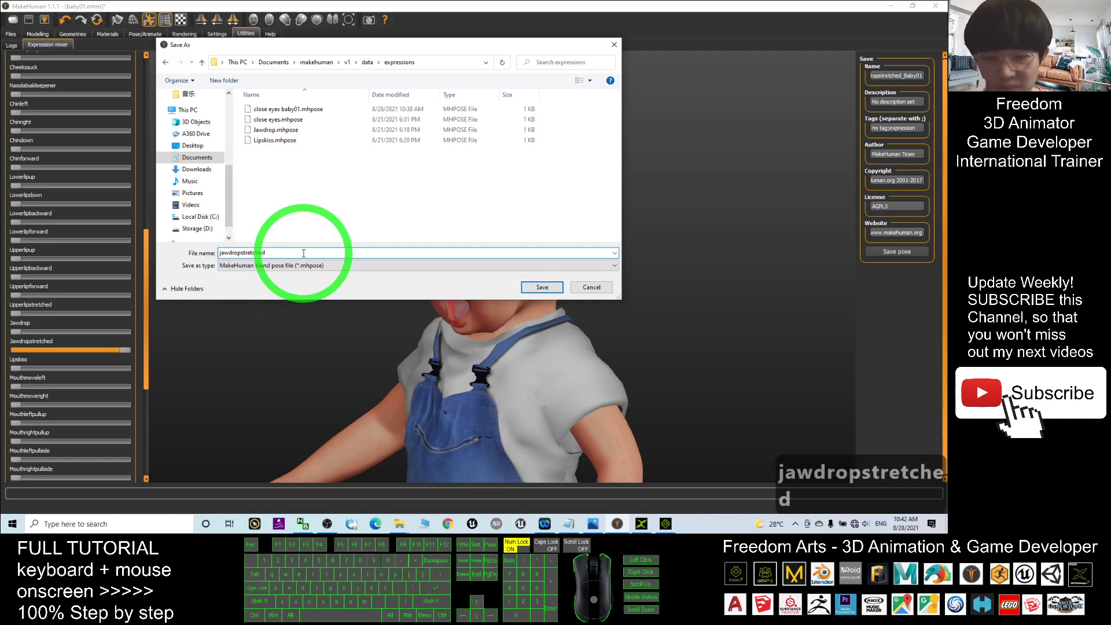
text(_baby01)
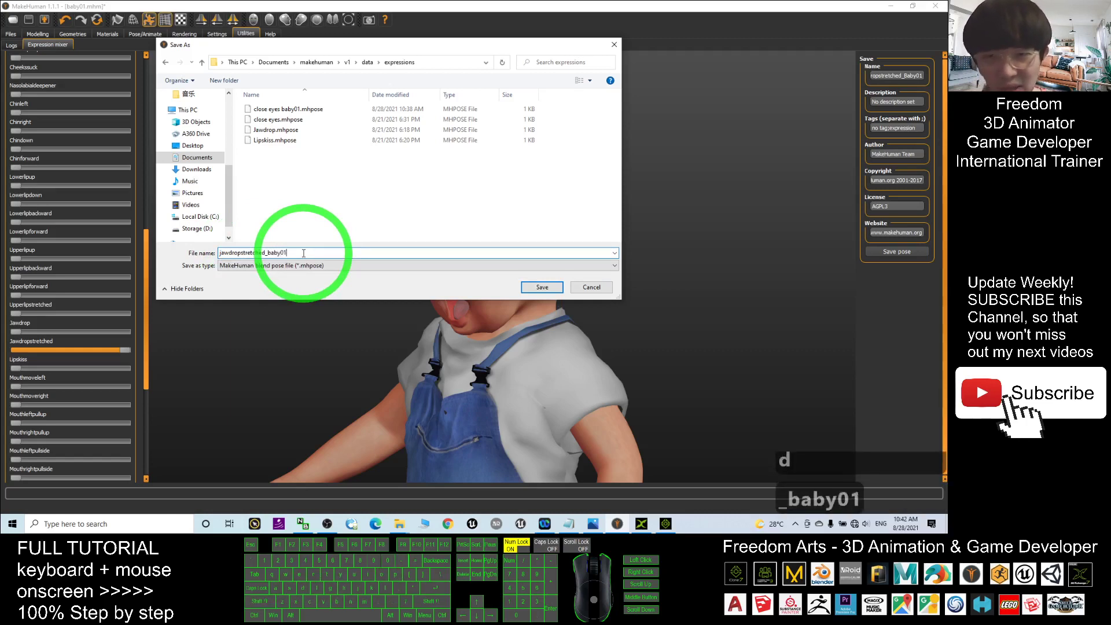
click(542, 287)
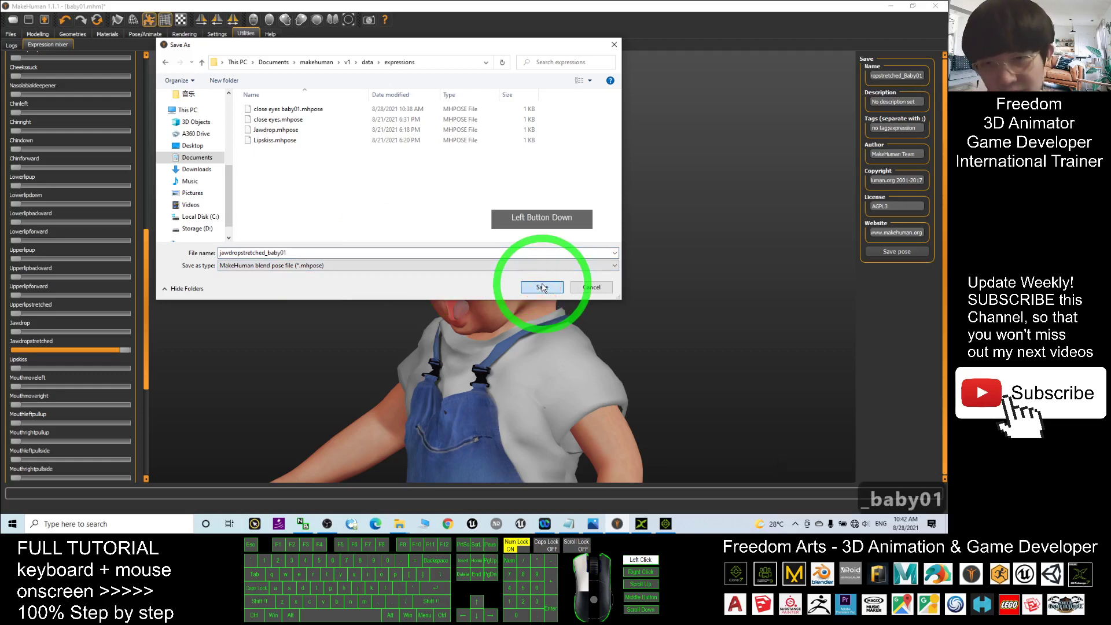
click(542, 287)
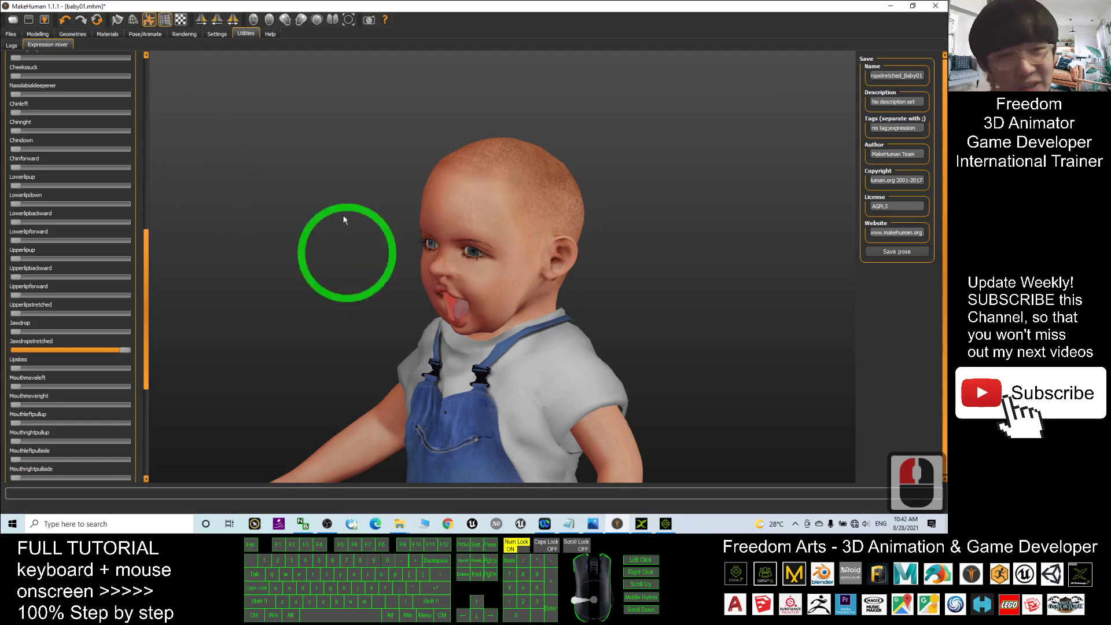
- Reset Jawdropstretched to zero in the mixer and apply the saved jawdropstretched expression to the baby from the expression library
drag(351, 192, 376, 315)
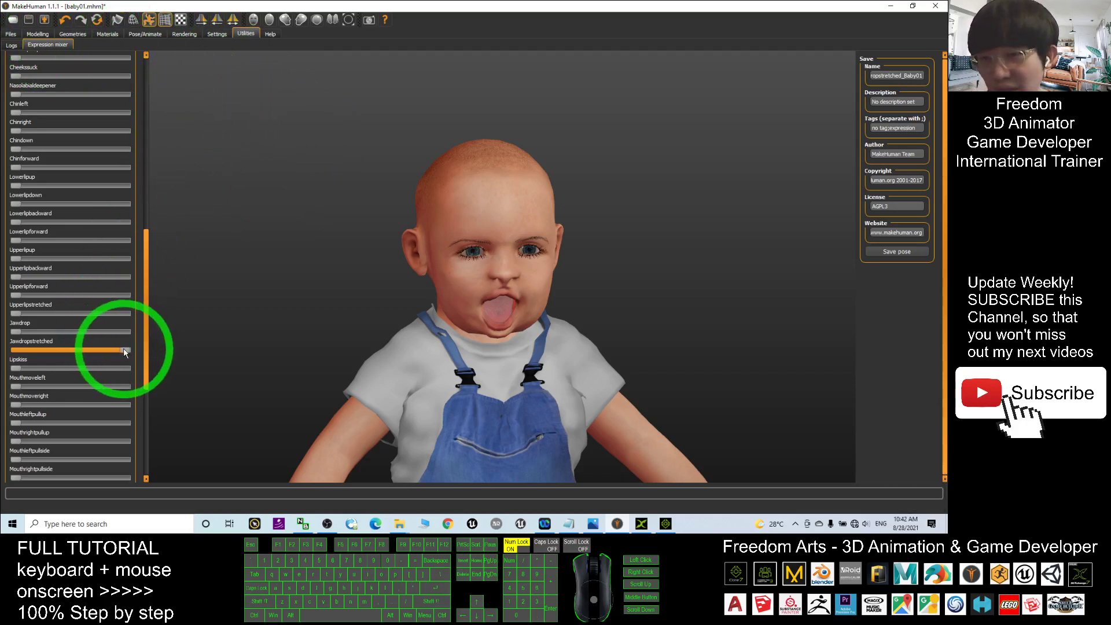
drag(125, 351, 3, 353)
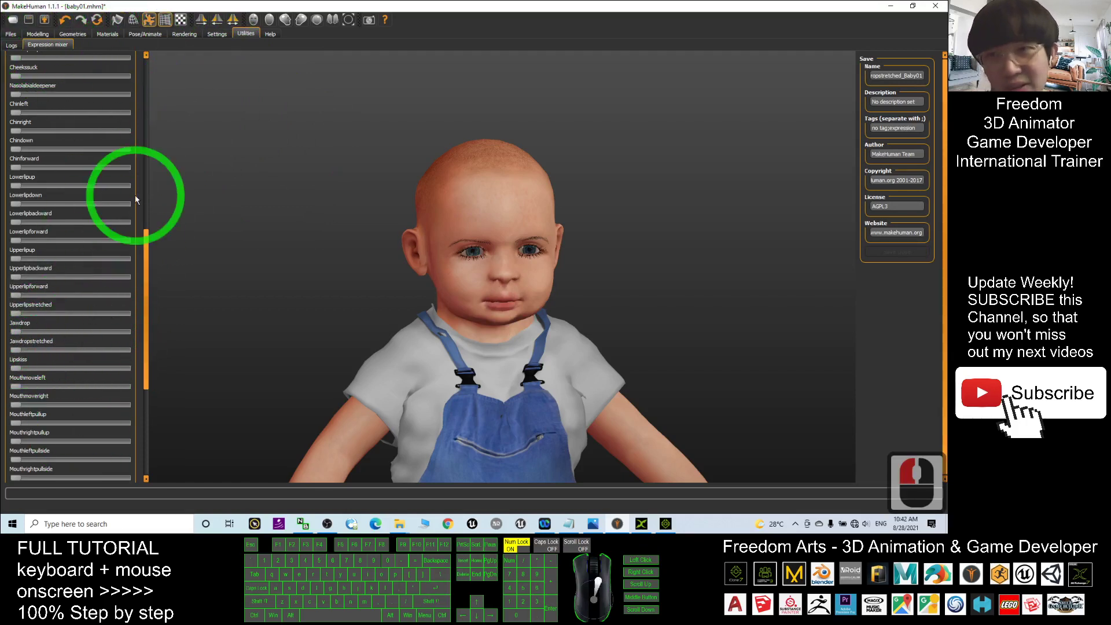
click(145, 34)
click(897, 213)
click(926, 124)
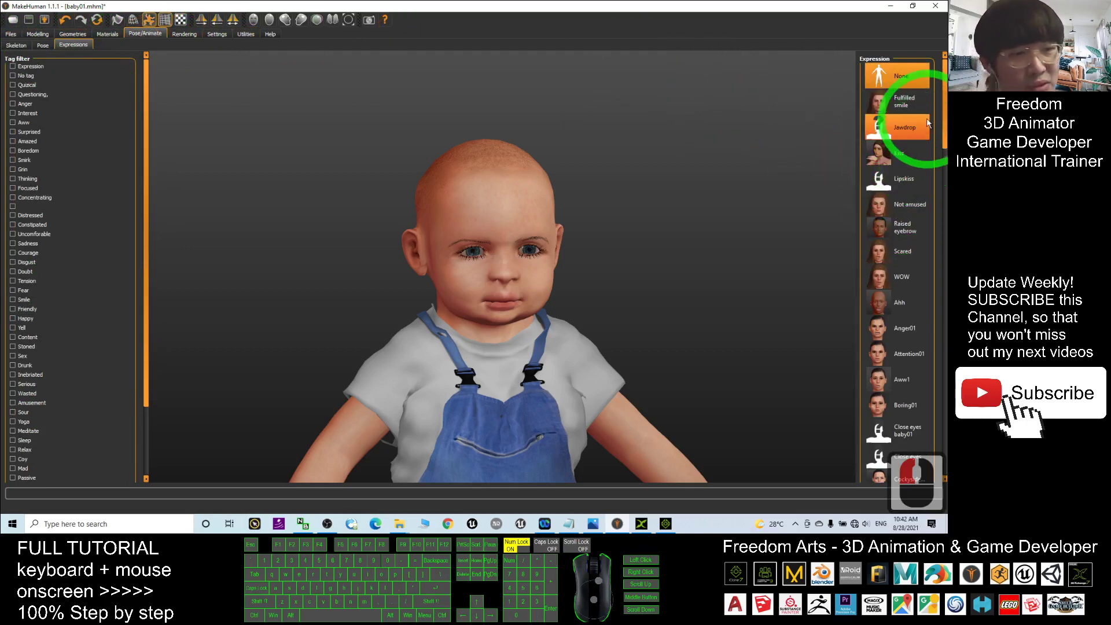
drag(945, 120, 945, 293)
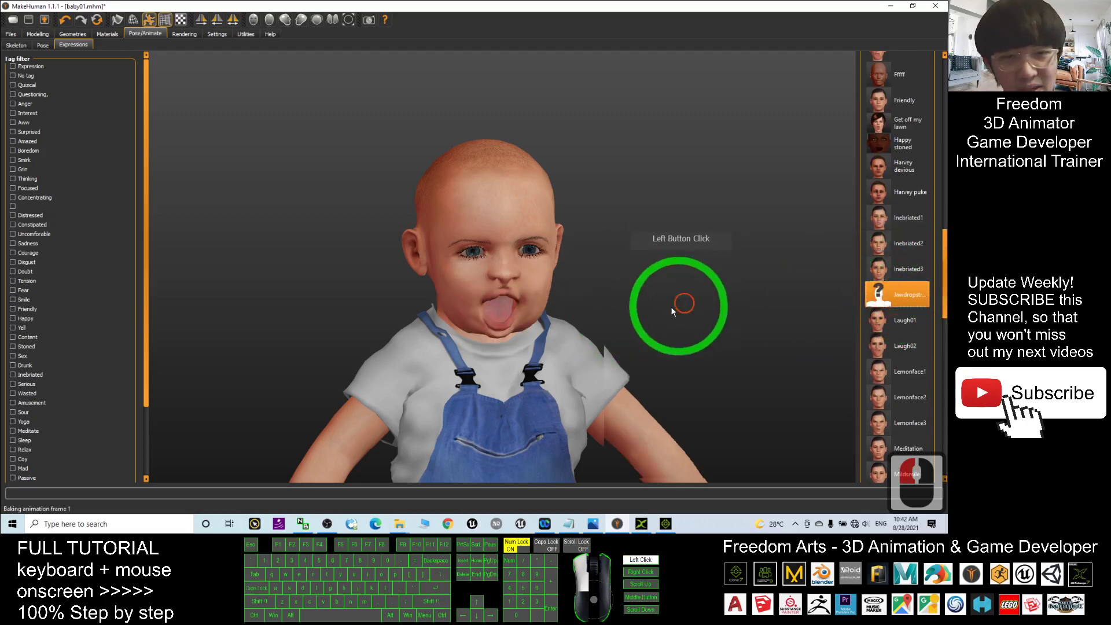
drag(679, 303, 655, 301)
- Apply the Tpose pose to the baby and check the full figure
click(43, 45)
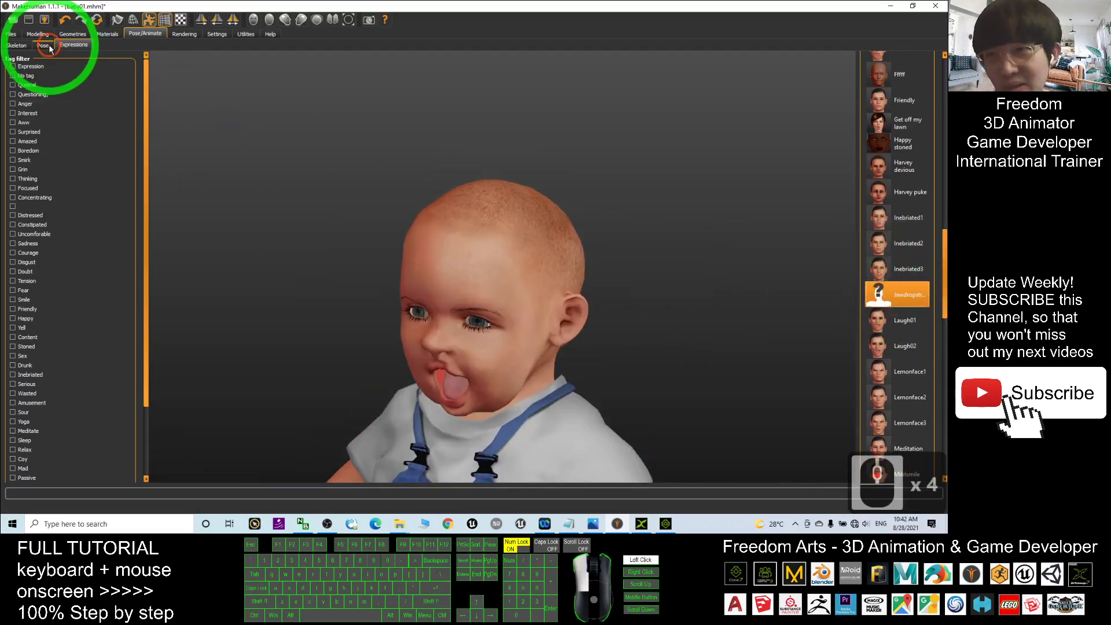
click(882, 255)
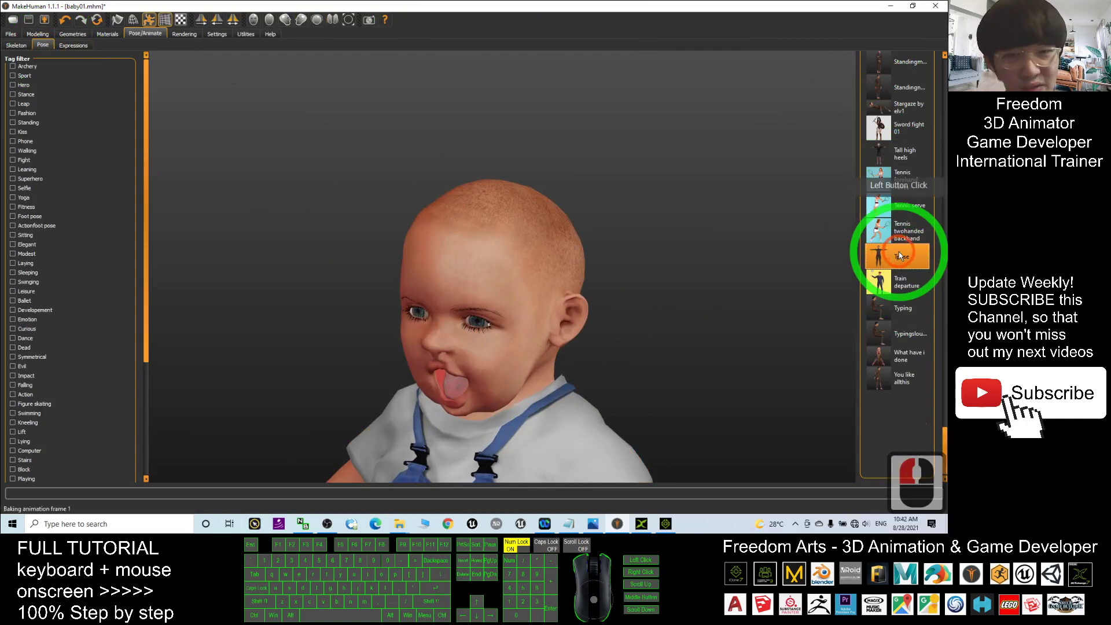
scroll(644, 305, up, 15)
scroll(498, 314, down, 20)
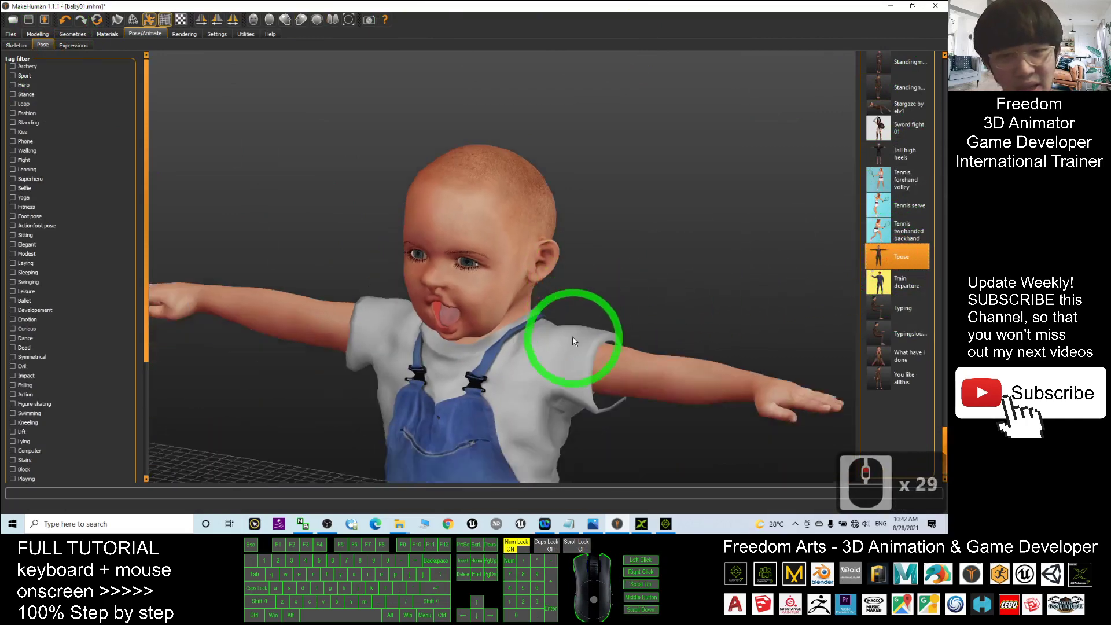
scroll(572, 337, down, 17)
middle_drag(588, 389, 580, 359)
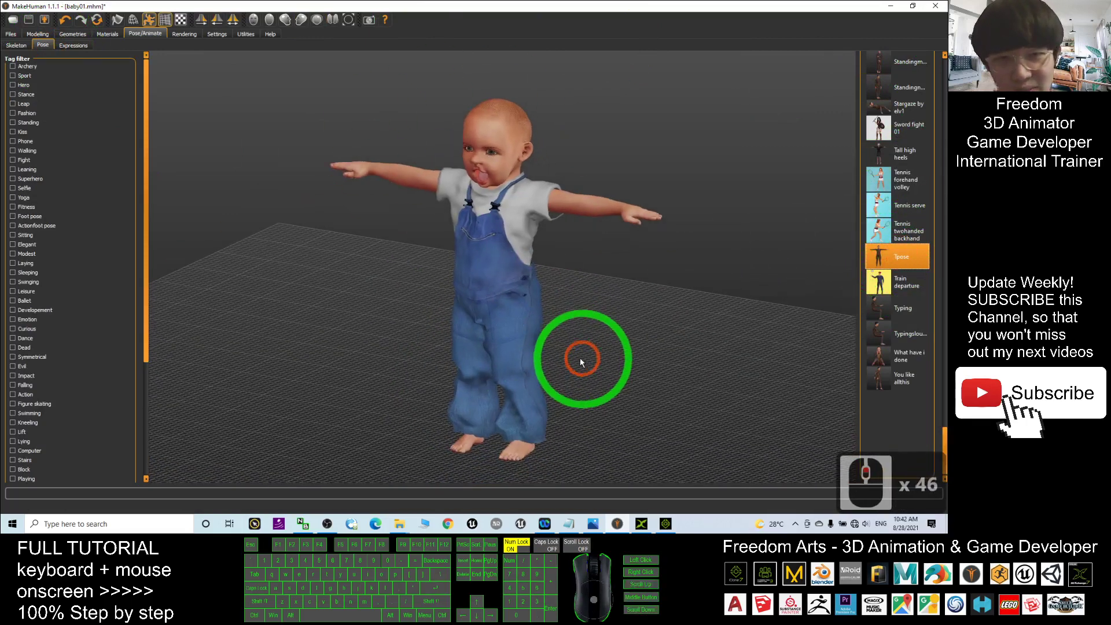
right_drag(622, 316, 610, 315)
drag(609, 315, 515, 316)
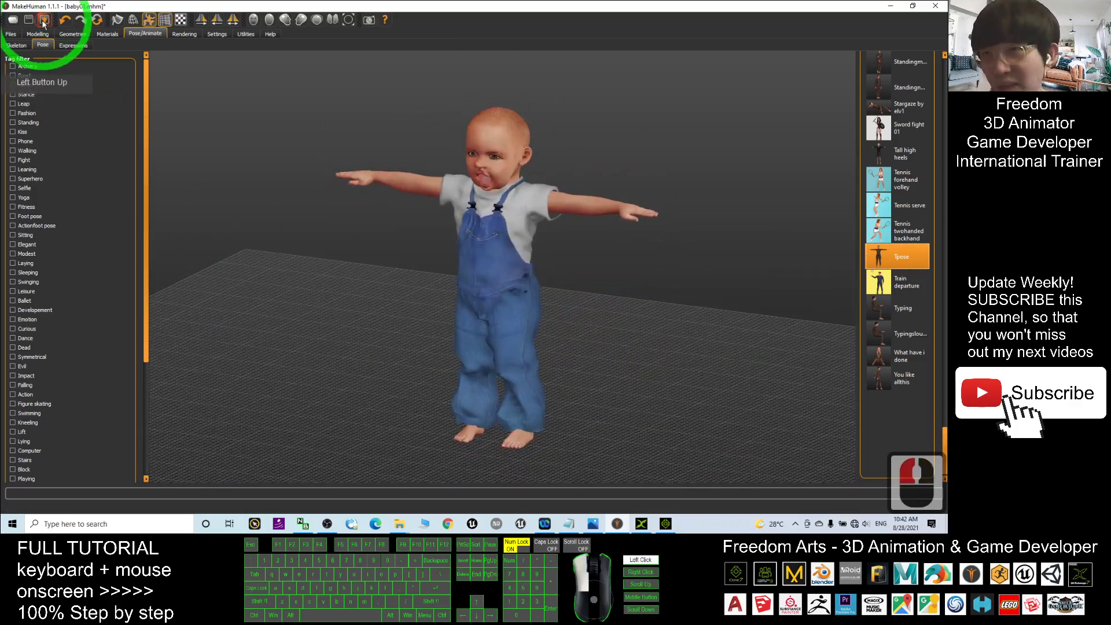
- Export the baby in Filmbox (fbx) format as baby01_jawdrop.fbx and locate the exported file in the 02 folder
click(205, 68)
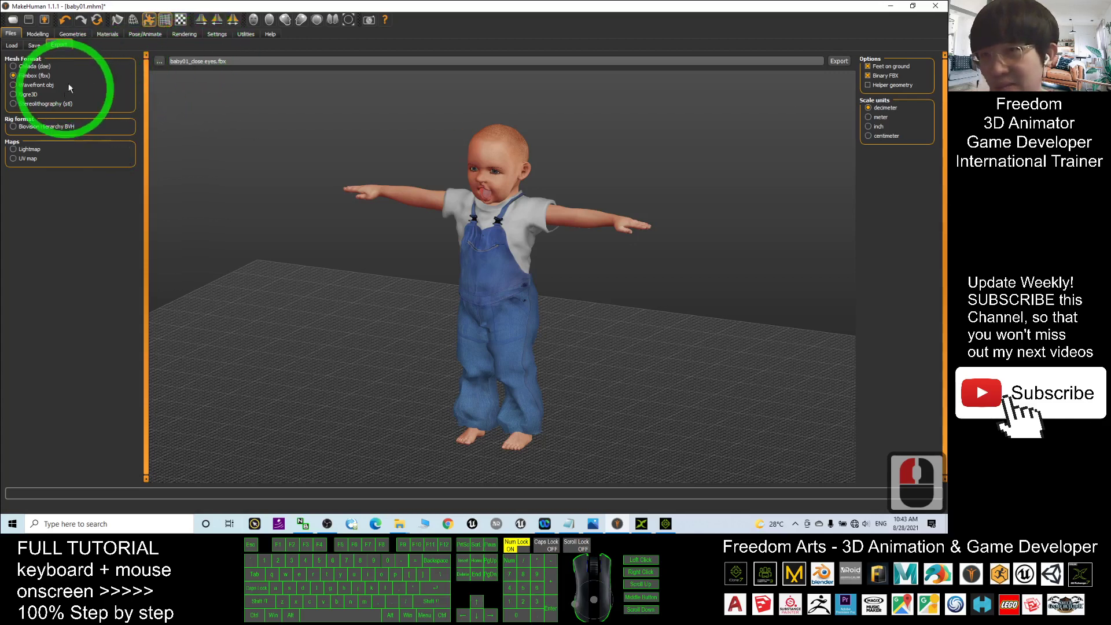
double_click(278, 5)
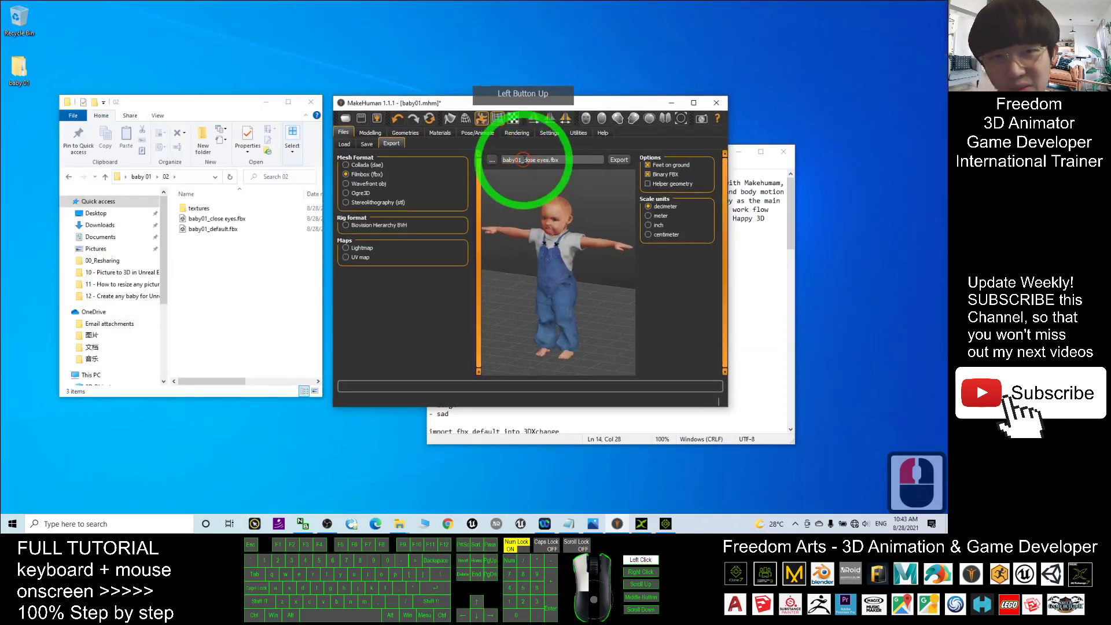
drag(536, 160, 547, 160)
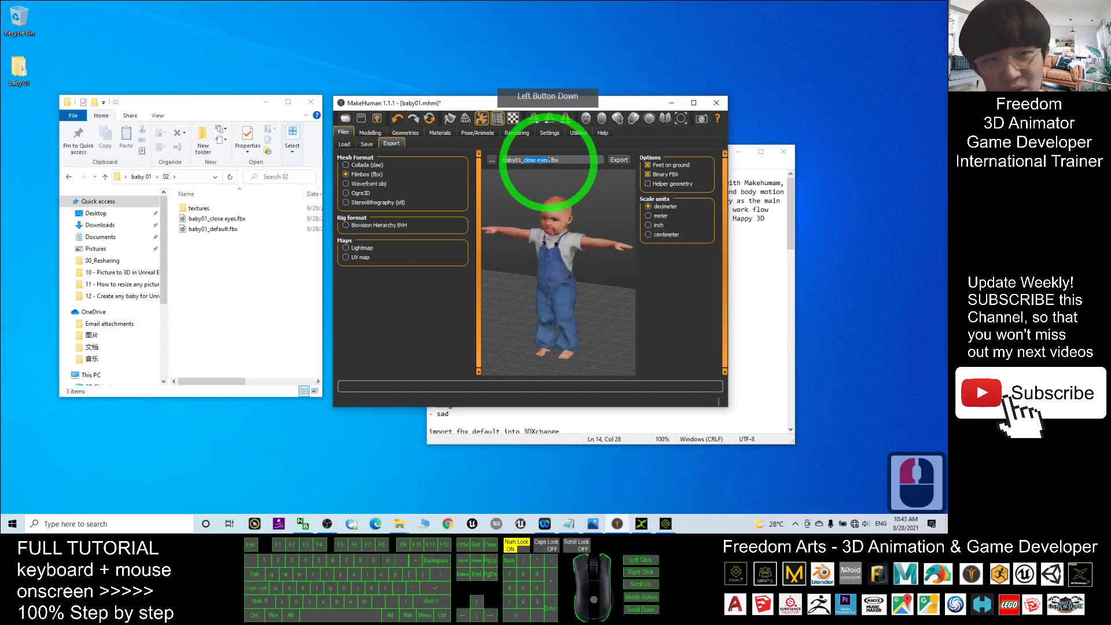
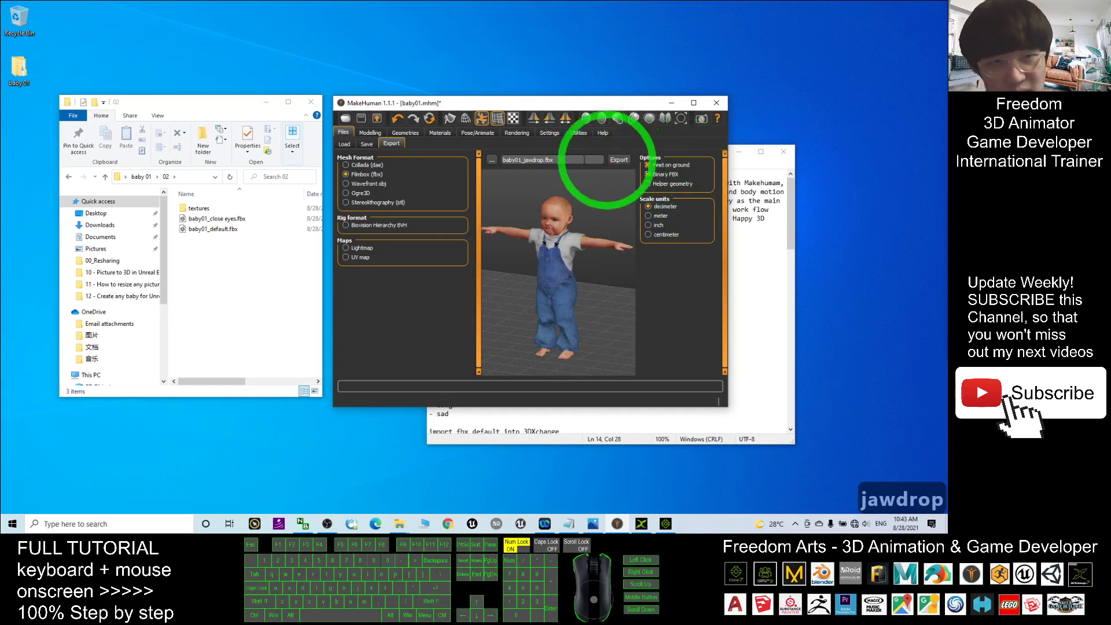
click(618, 161)
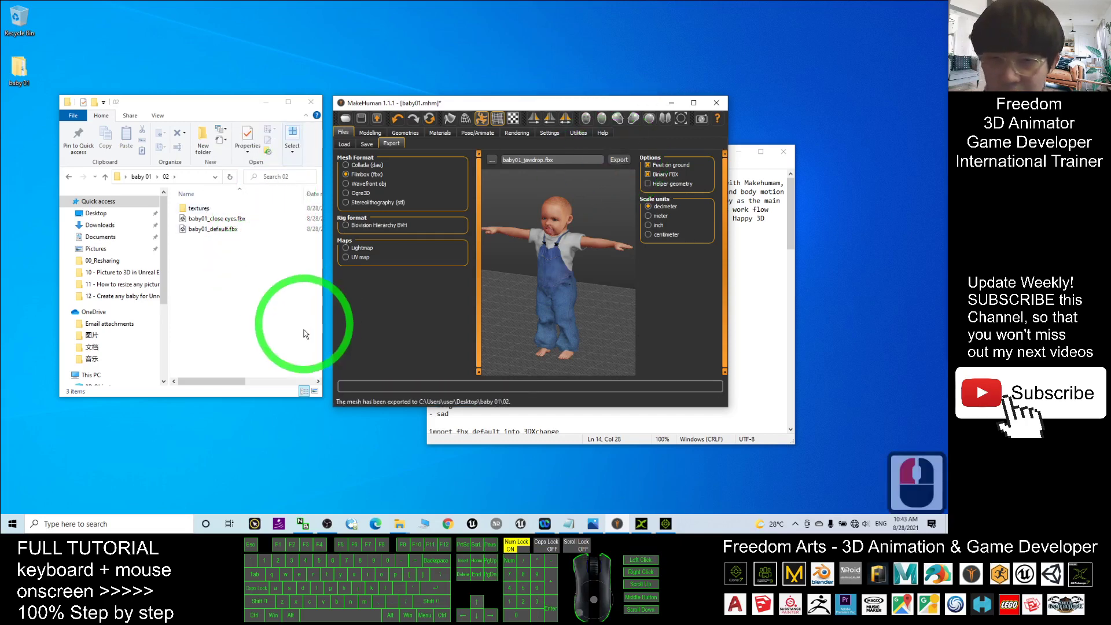
click(258, 239)
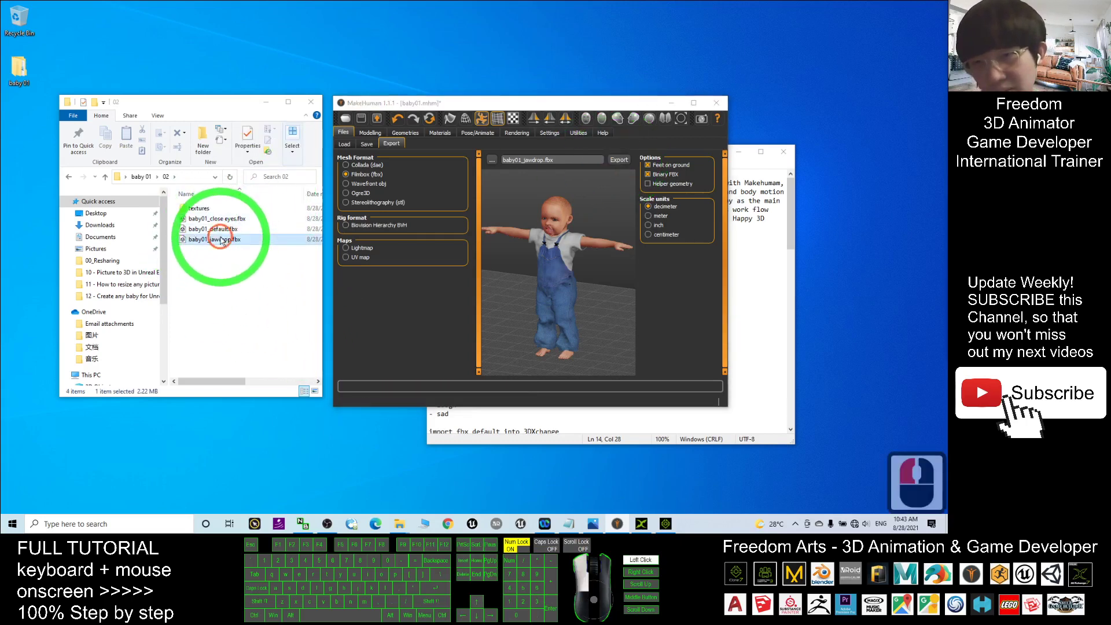
- Switch to iClone 3DXchange 7 and import baby01_close eyes.fbx with the default import options to check the exported face
click(641, 524)
drag(576, 6, 540, 81)
click(219, 220)
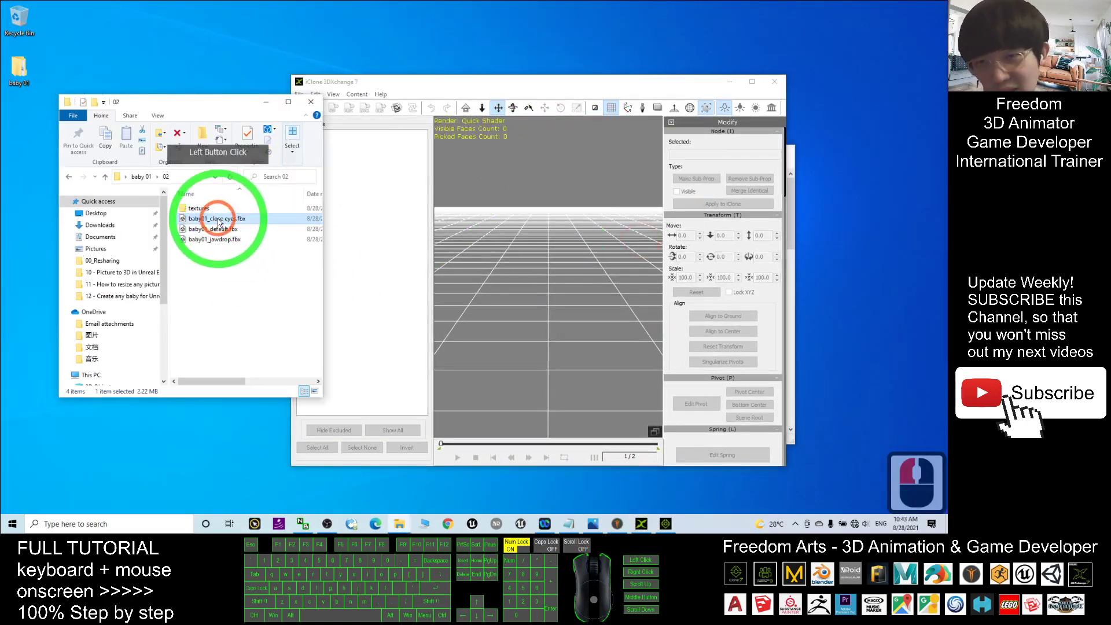
drag(219, 222, 539, 287)
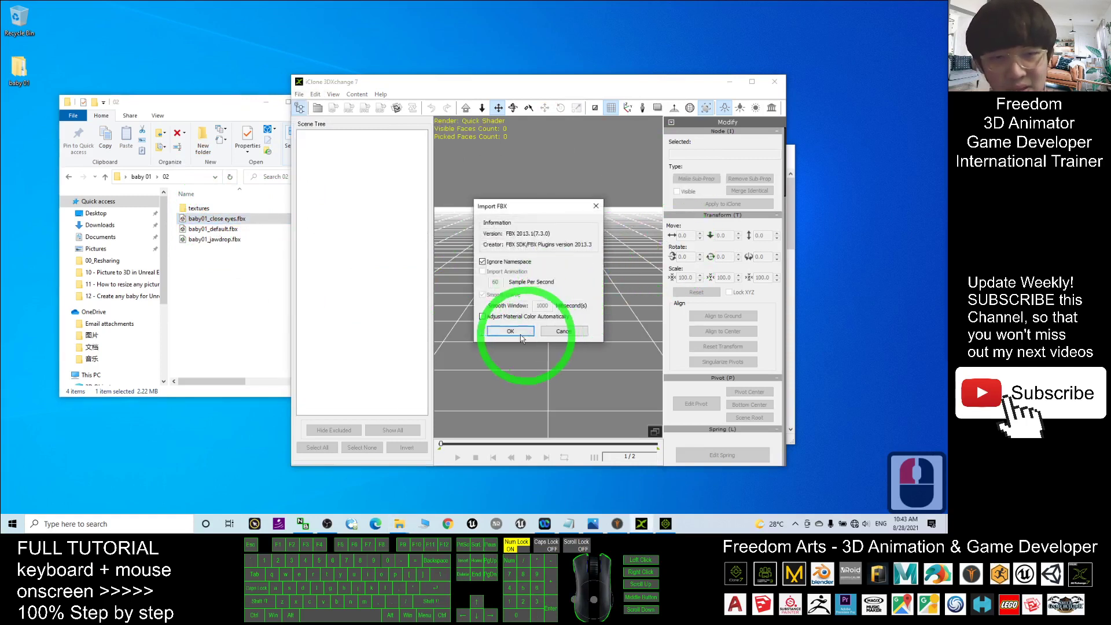
click(519, 333)
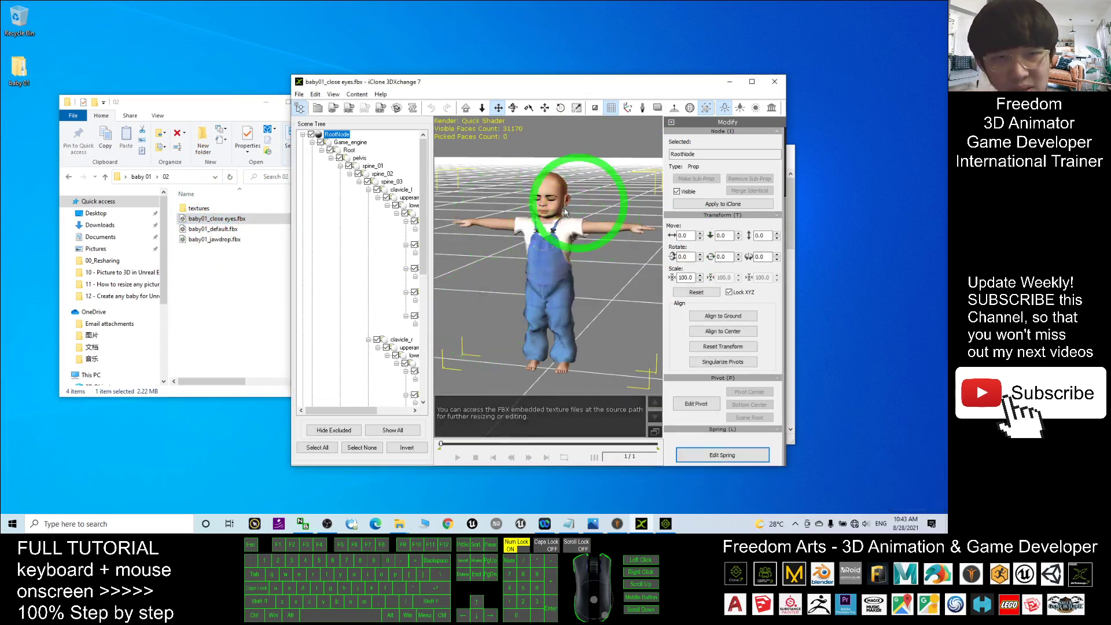
- Import baby01_jawdrop.fbx to check the jaw-drop face, then clear the scene and minimize 3DXchange
drag(225, 242, 557, 315)
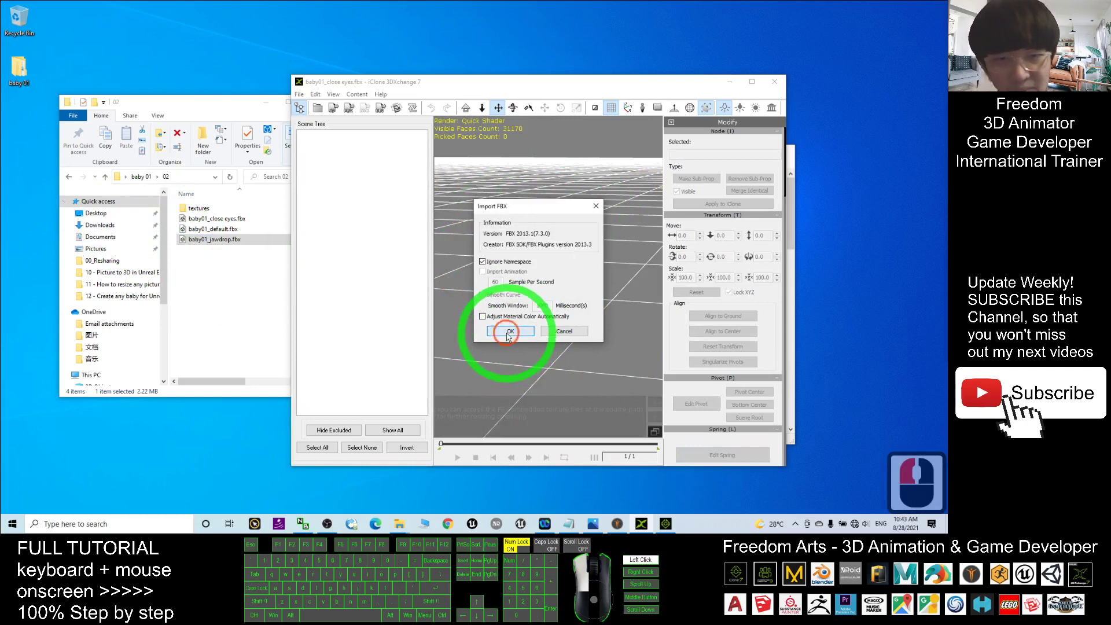
click(508, 333)
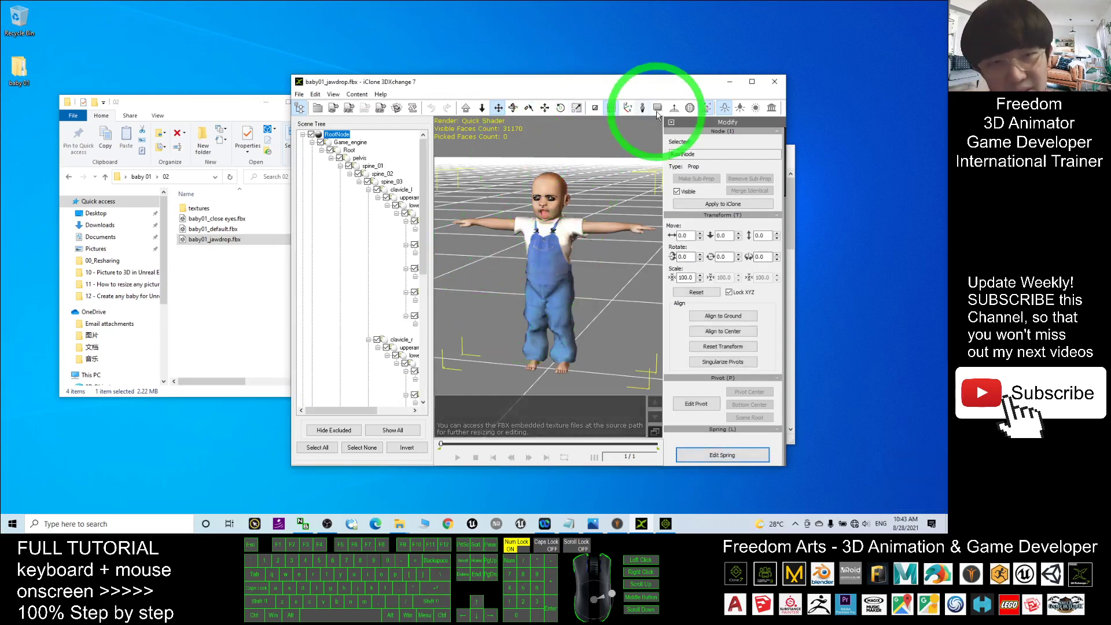
click(299, 94)
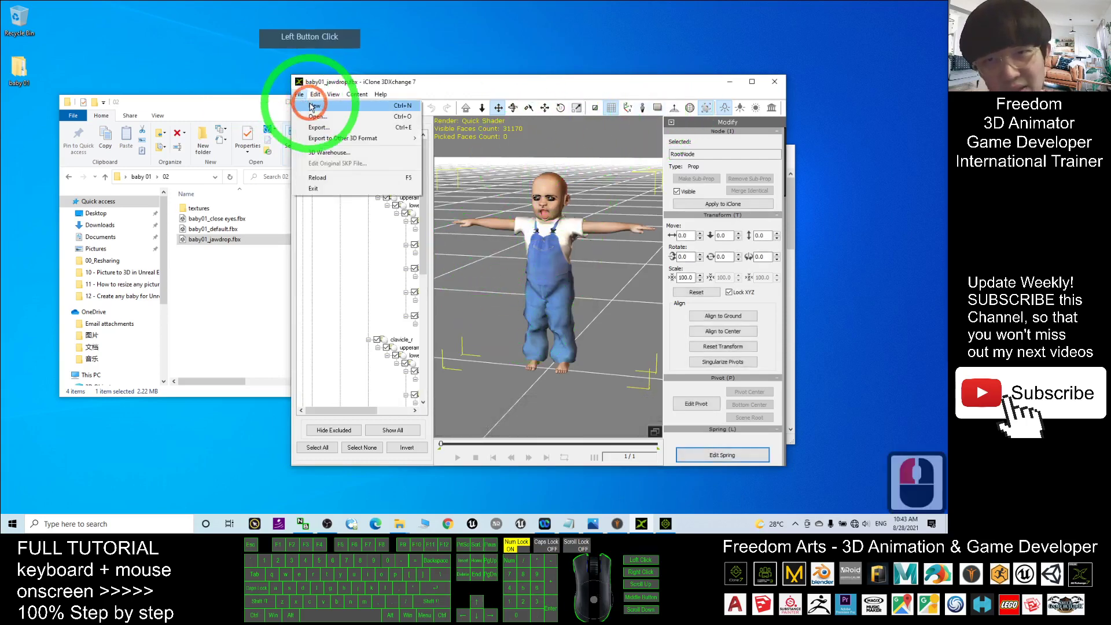
click(313, 106)
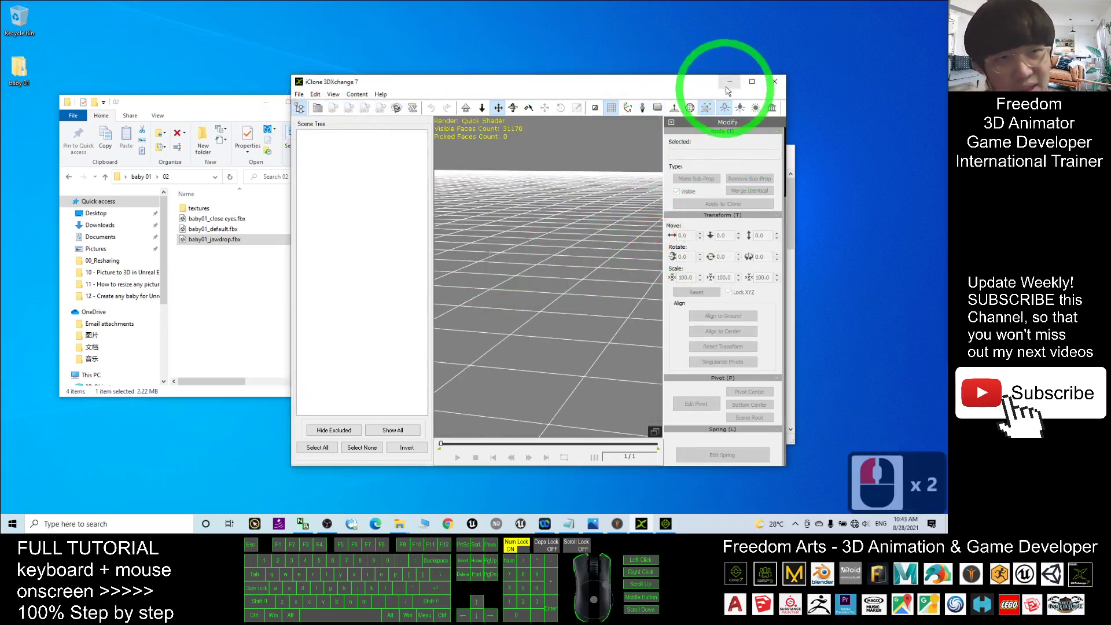
click(730, 82)
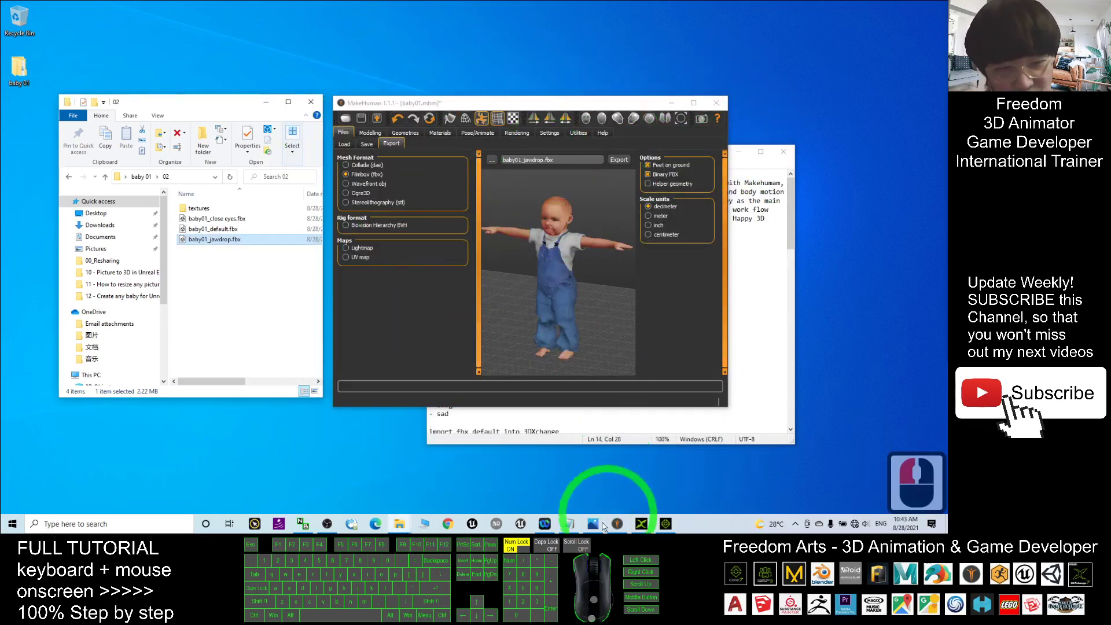
- Switch to the Notepad workflow notes and change "jaw down" to "jaw drop" in the FBX export list
click(566, 524)
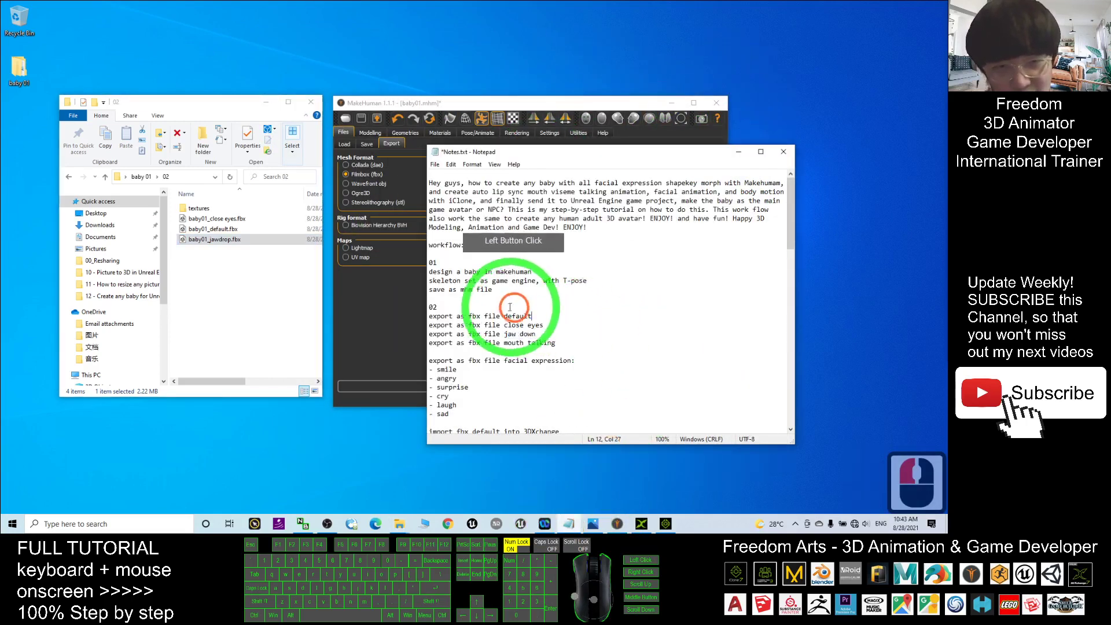
click(489, 317)
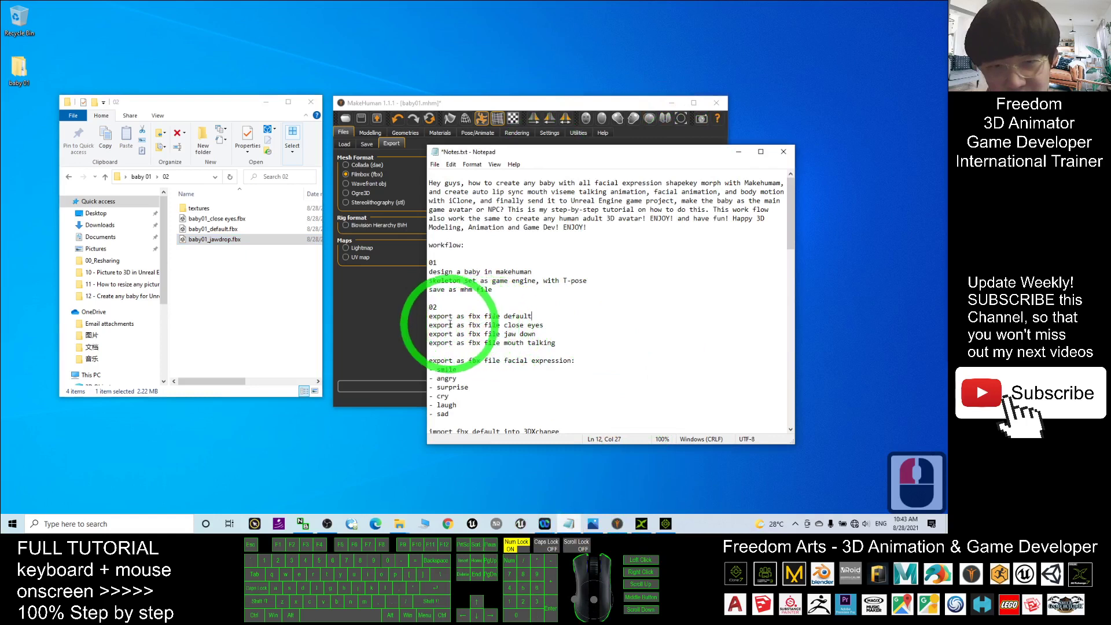
drag(485, 325, 555, 343)
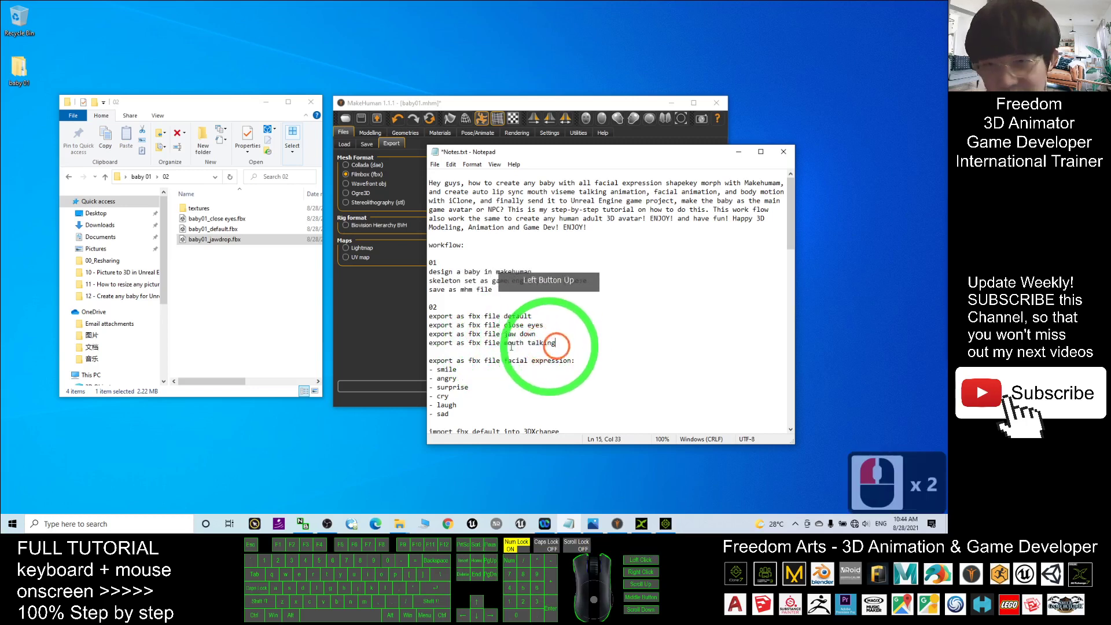
click(223, 243)
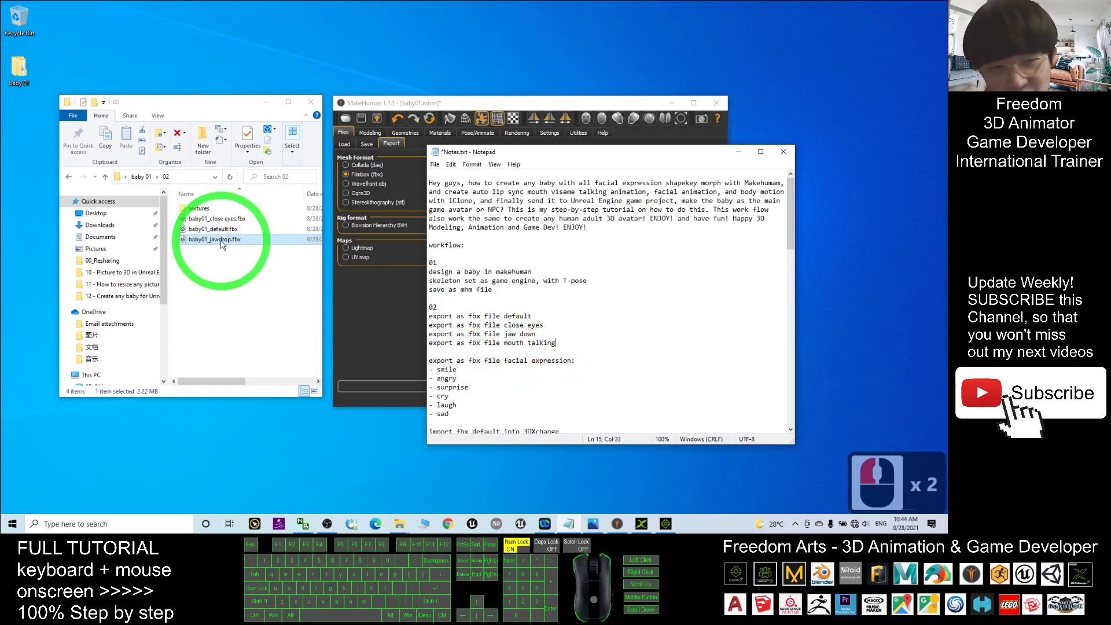
click(523, 335)
drag(524, 335, 540, 335)
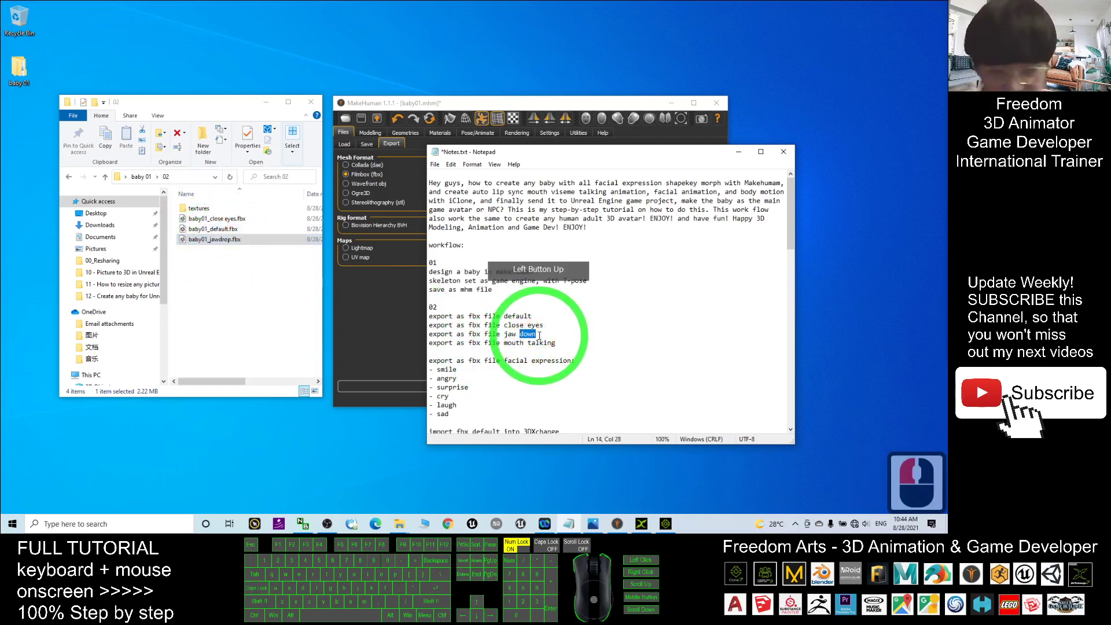
key(BackSpace)
key(BackSpace)
text(drop)
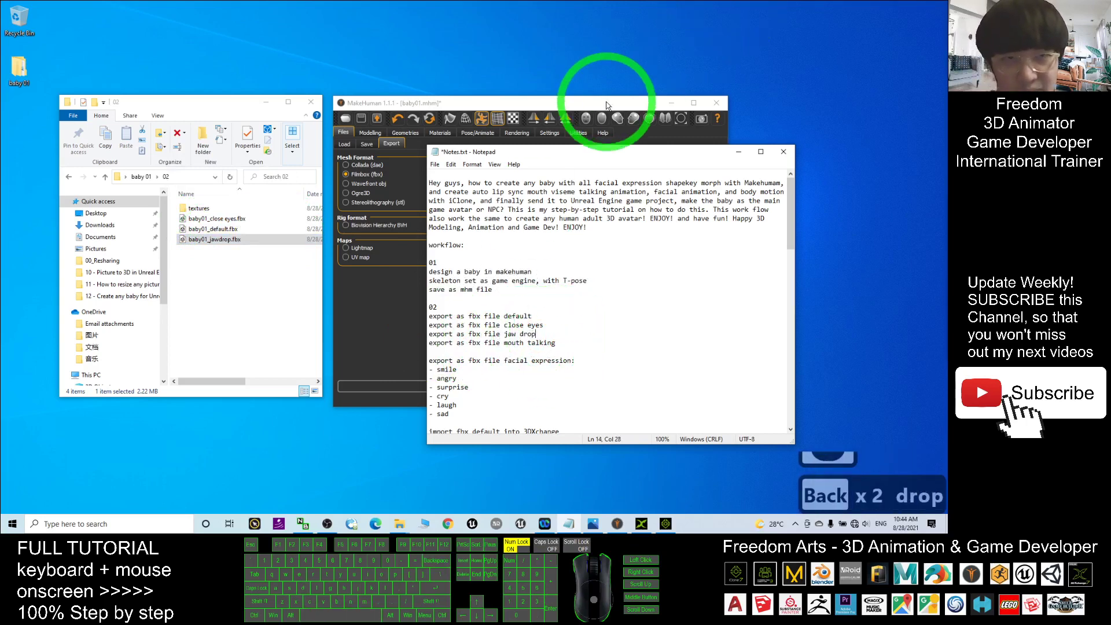
- Switch back to a maximized MakeHuman and set the baby's facial expression to None in the expression library
drag(607, 106, 585, 11)
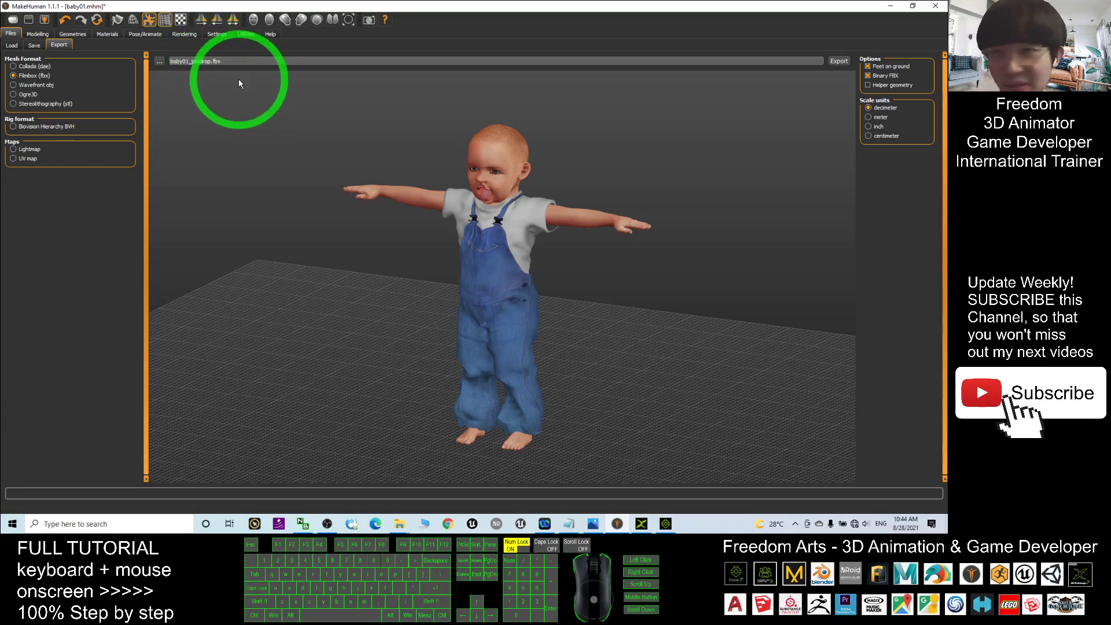
click(244, 34)
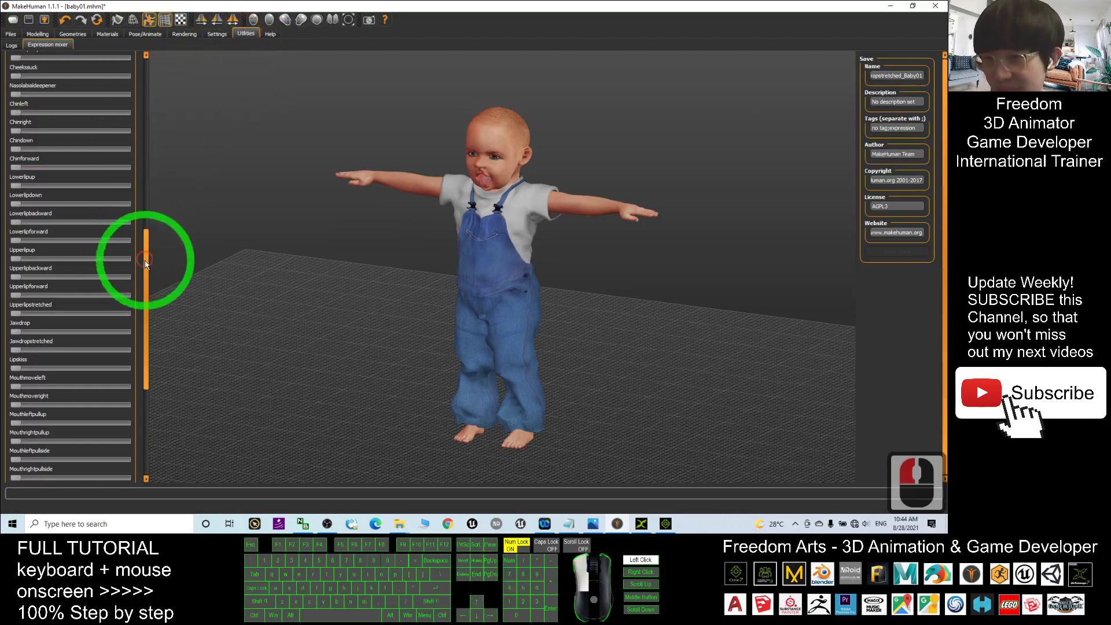
drag(145, 264, 173, 65)
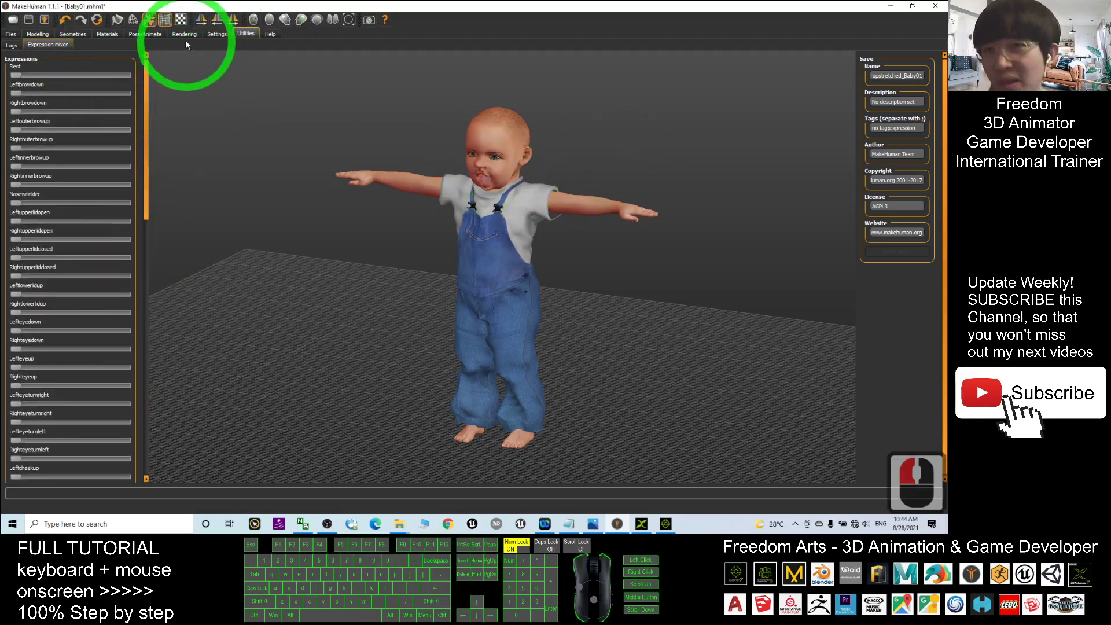
click(144, 34)
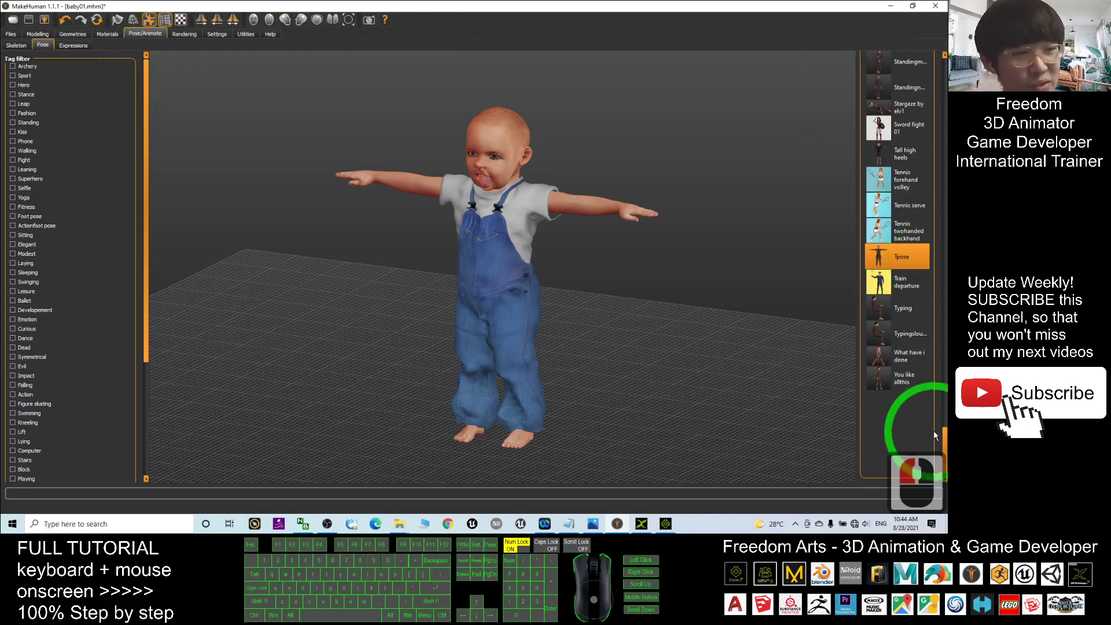
click(73, 45)
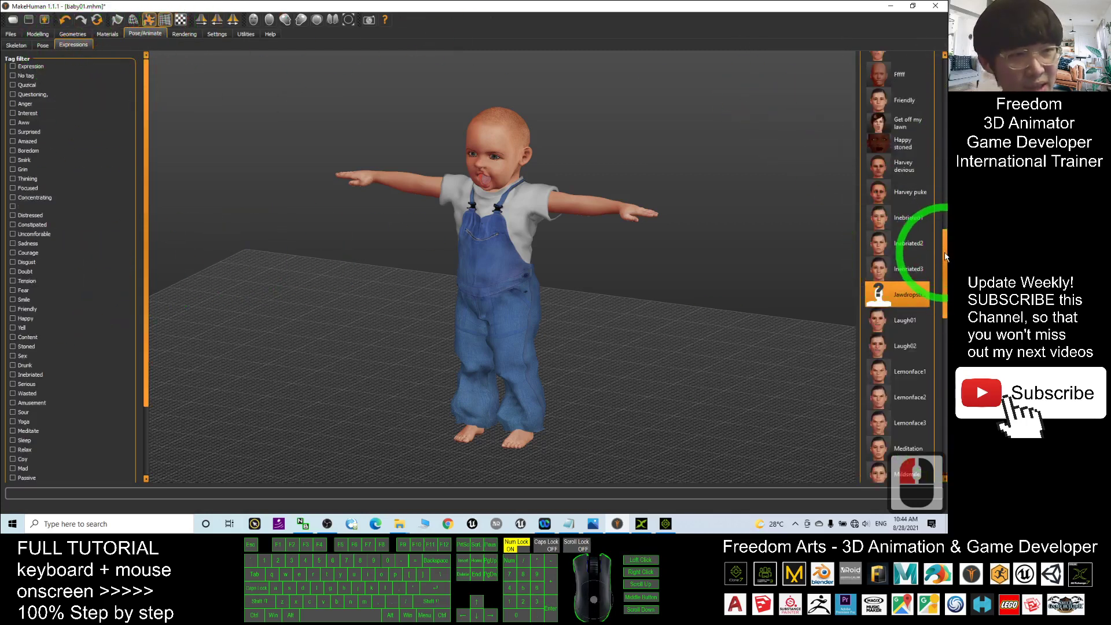
drag(946, 257, 946, 54)
click(879, 149)
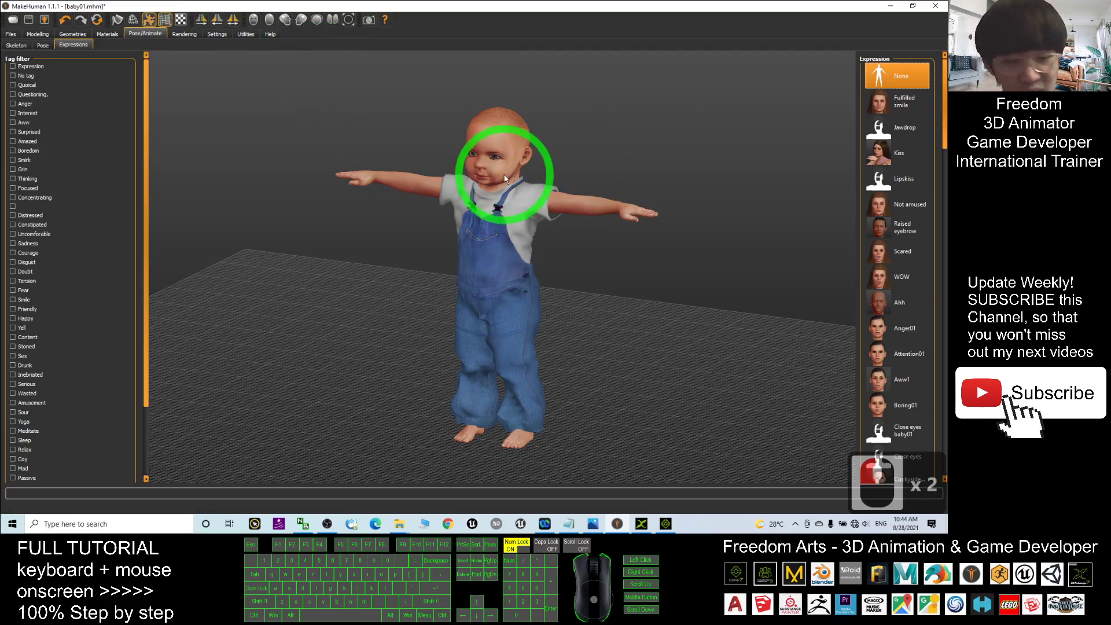
- Bring up the jaw and mouth sliders of the expression mixer, with the baby's face in close view
click(243, 35)
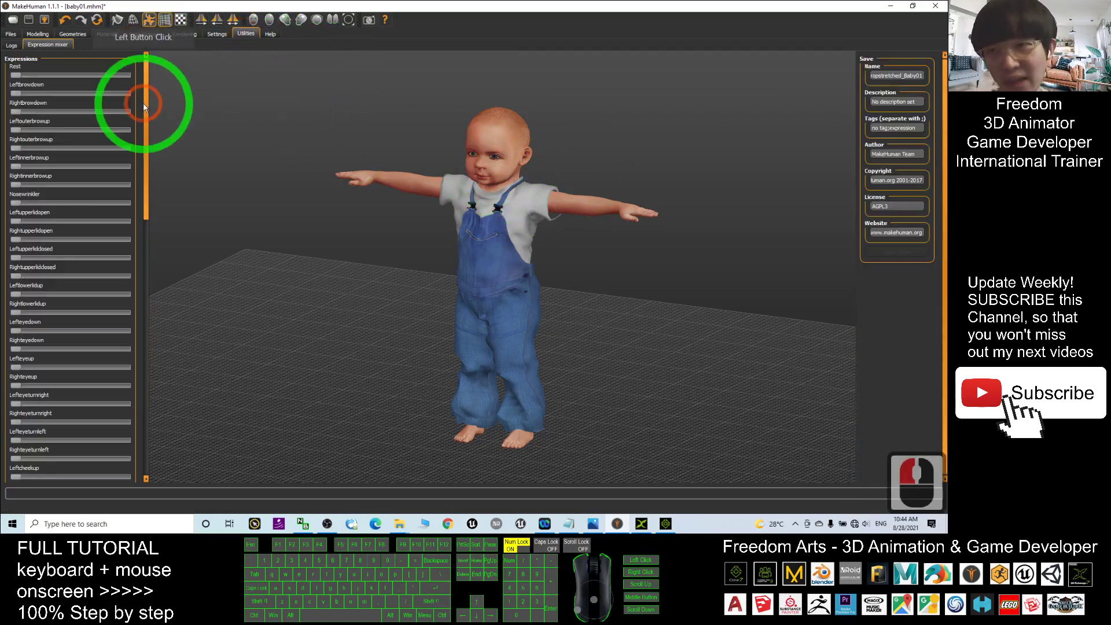
drag(145, 110, 139, 316)
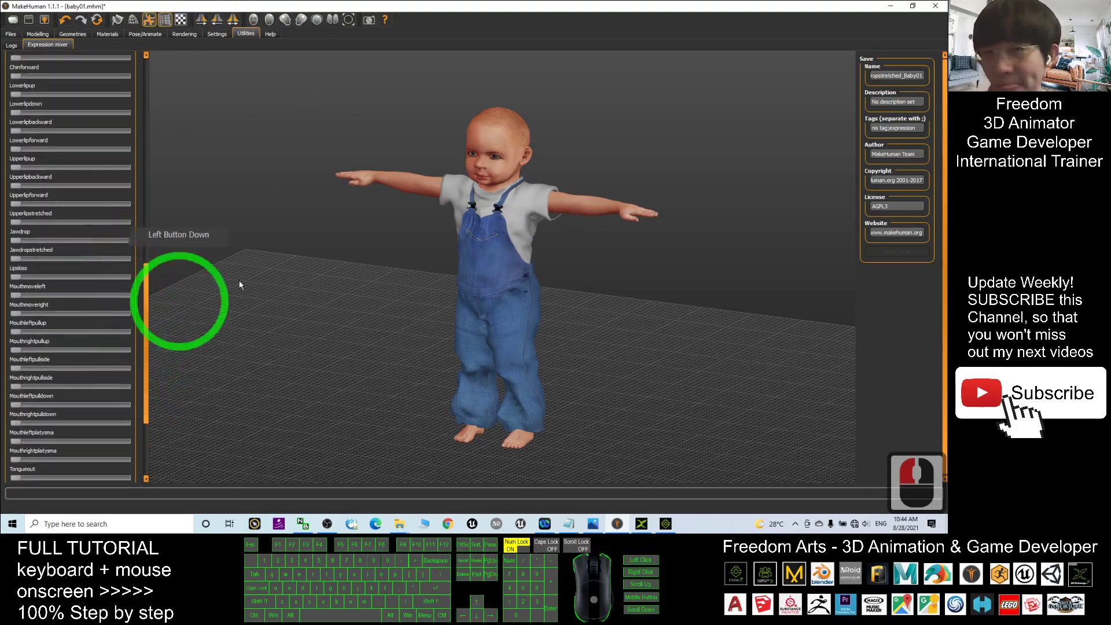
scroll(562, 161, down, 11)
scroll(512, 214, down, 16)
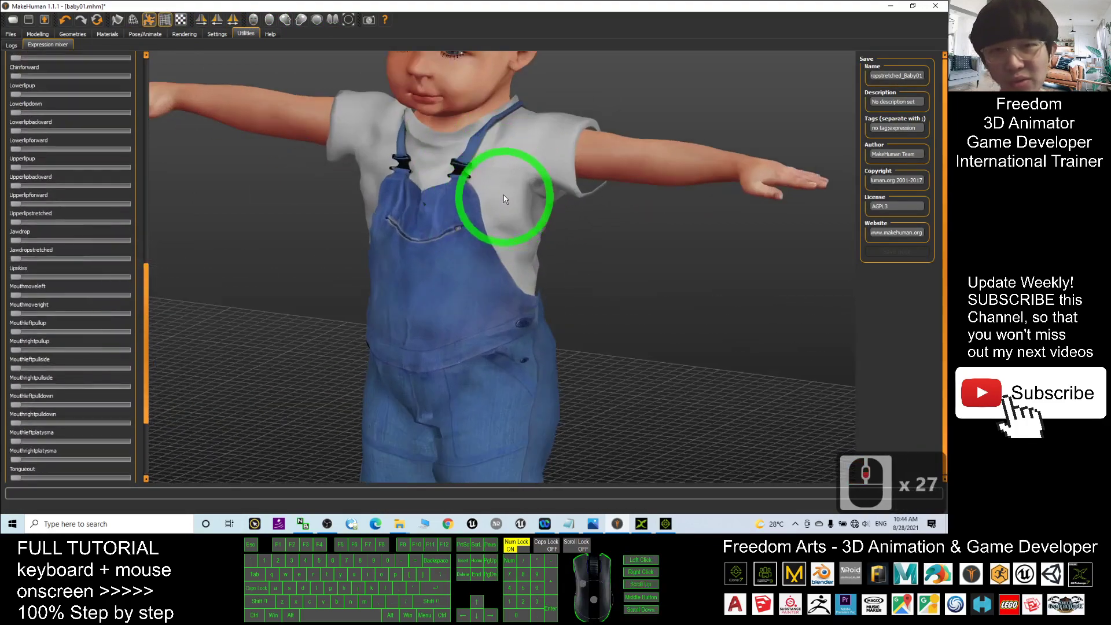
middle_drag(502, 279, 457, 266)
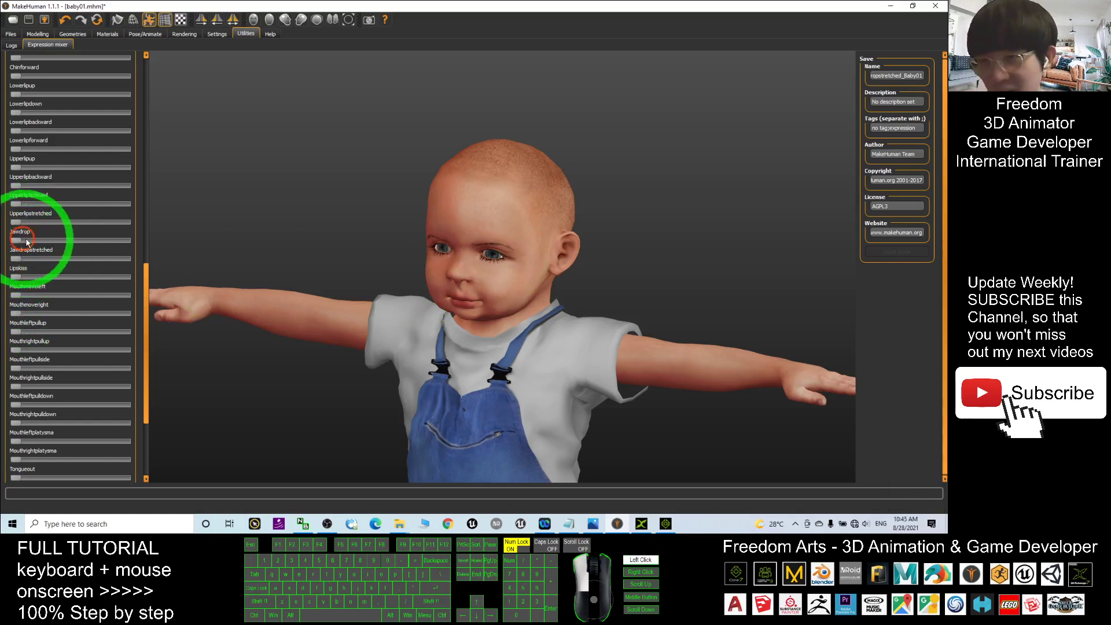
- Try the Jawdrop expression at about half strength, inspect the mouth from the front, and return it to zero
drag(27, 242, 68, 241)
right_drag(769, 377, 706, 377)
mouse_move(706, 375)
mouse_down()
mouse_move(732, 371)
mouse_move(705, 370)
mouse_up()
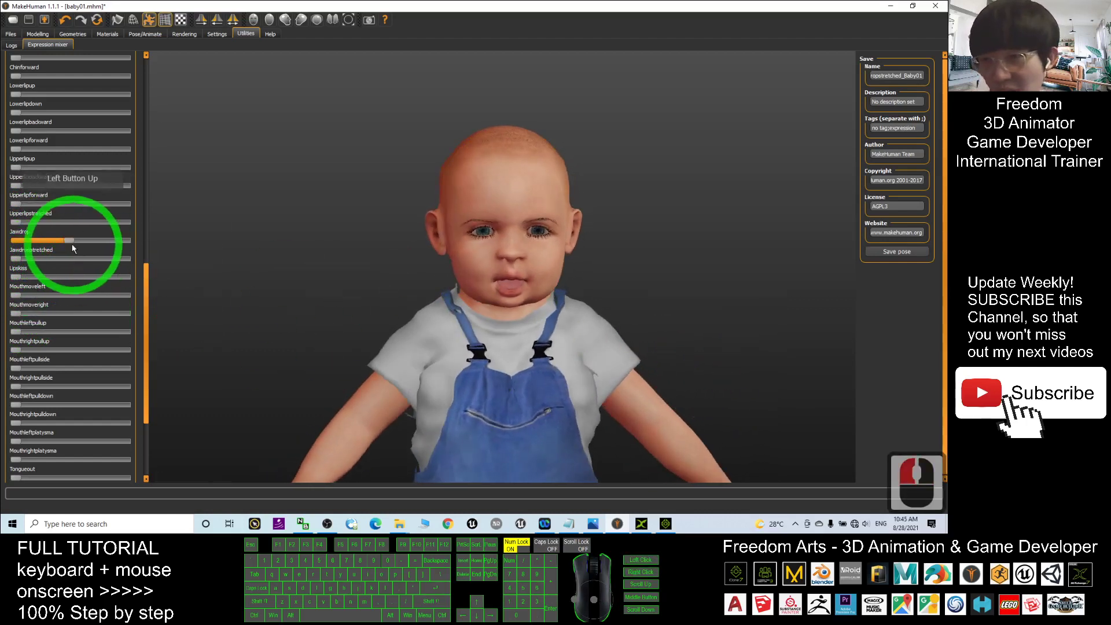
drag(69, 242, 13, 241)
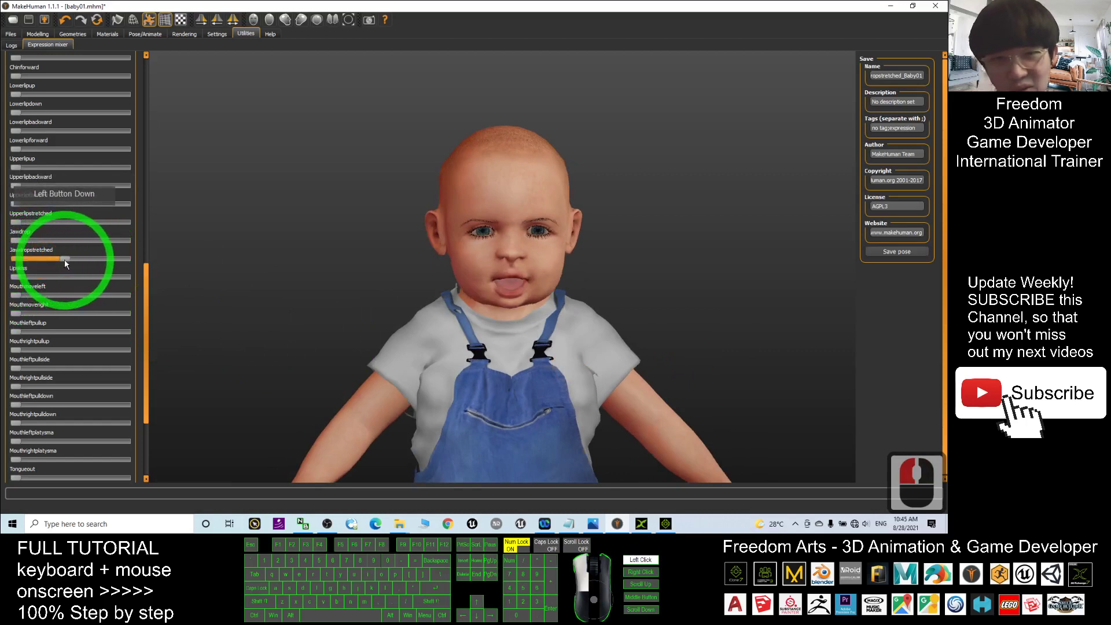
- Raise the Jawdropstretched expression to slightly under half strength and check the open mouth from an angle
drag(65, 259, 65, 259)
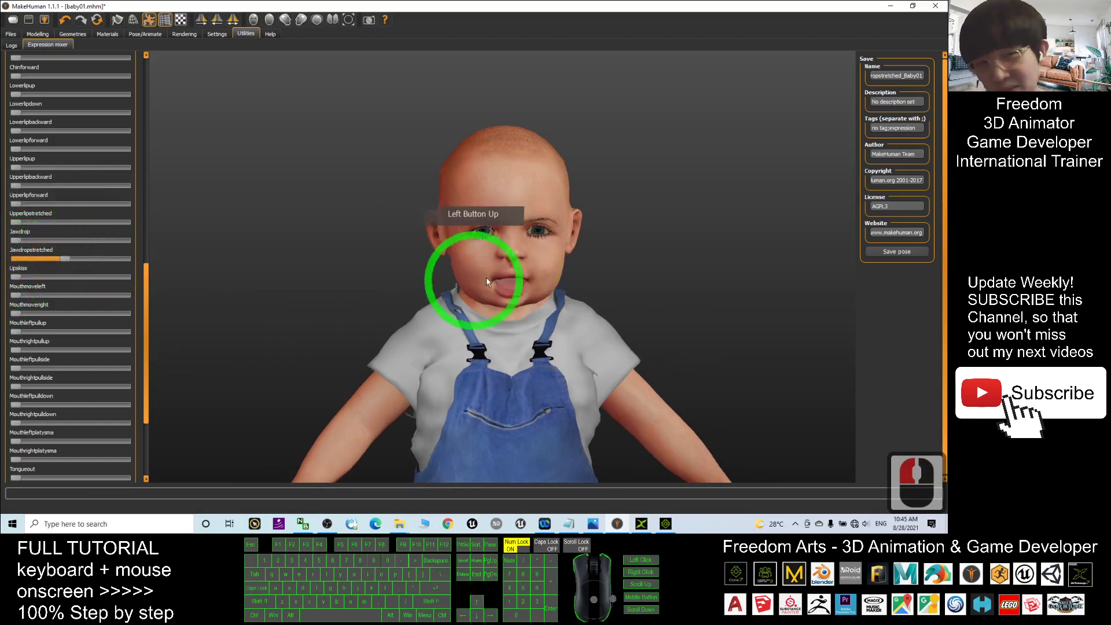
drag(762, 294, 714, 288)
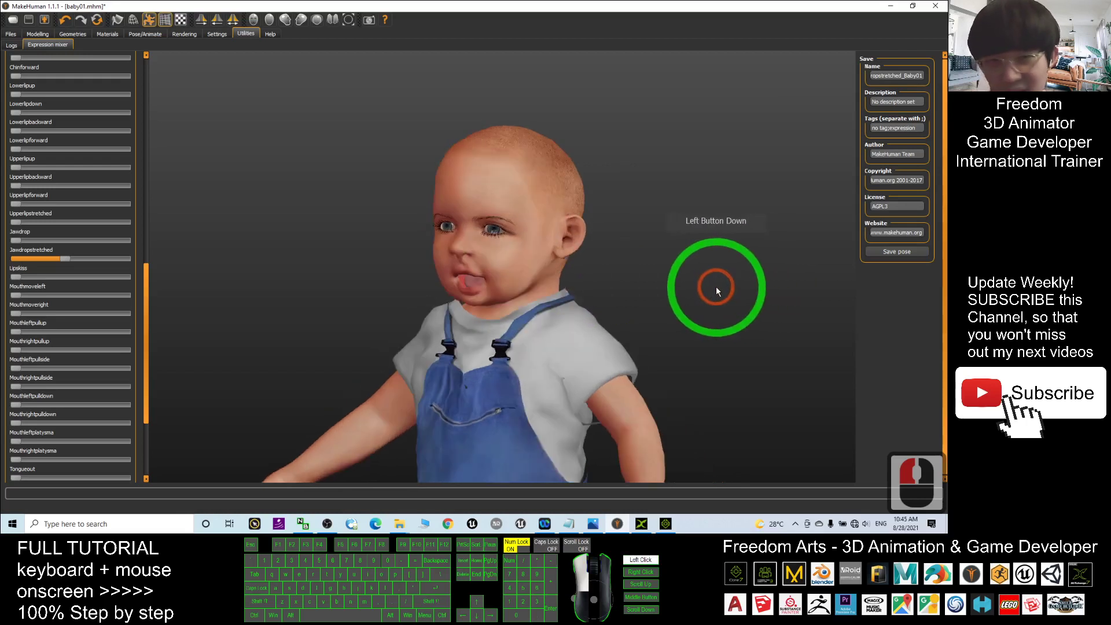
click(70, 258)
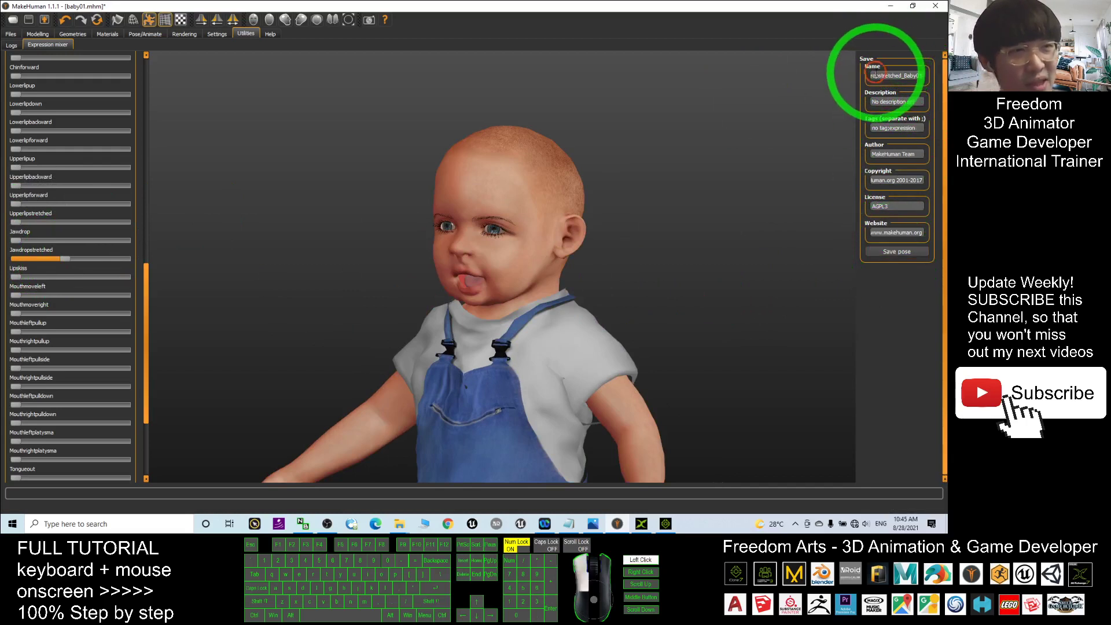
- Name the new expression Talking_Baby01 in the expression mixer and copy that name
double_click(914, 75)
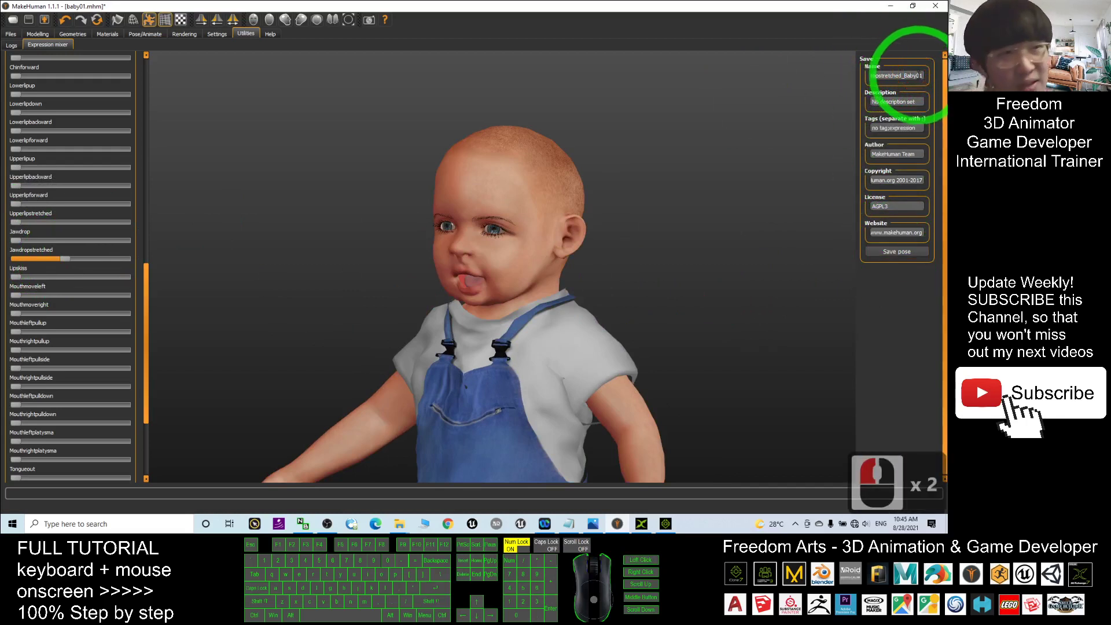
key(BackSpace)
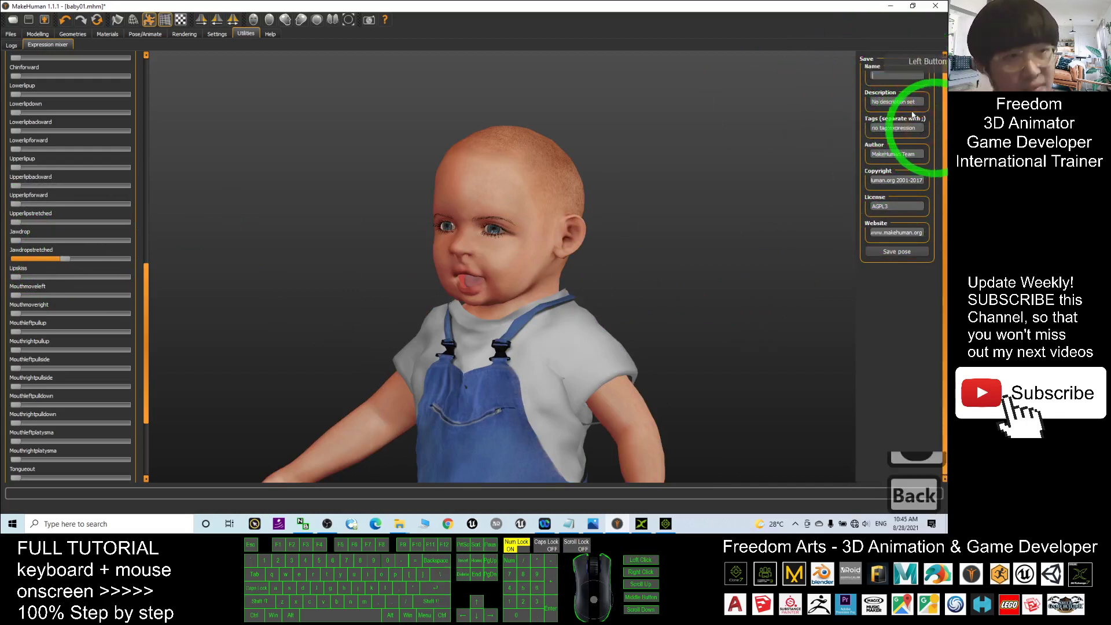
click(885, 76)
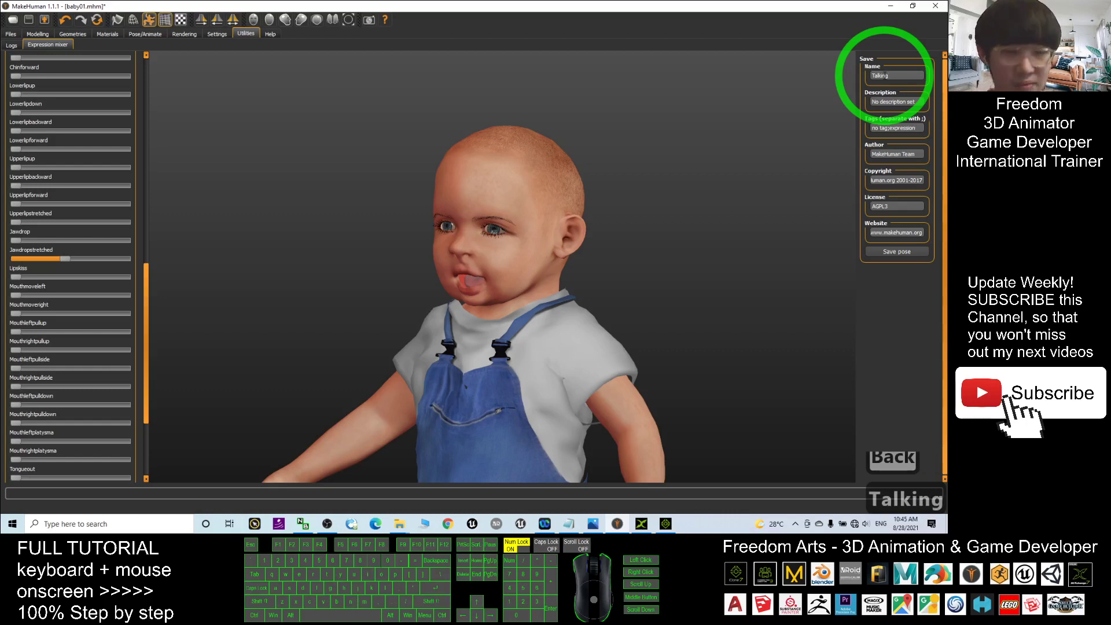
text(Talking_Baby01)
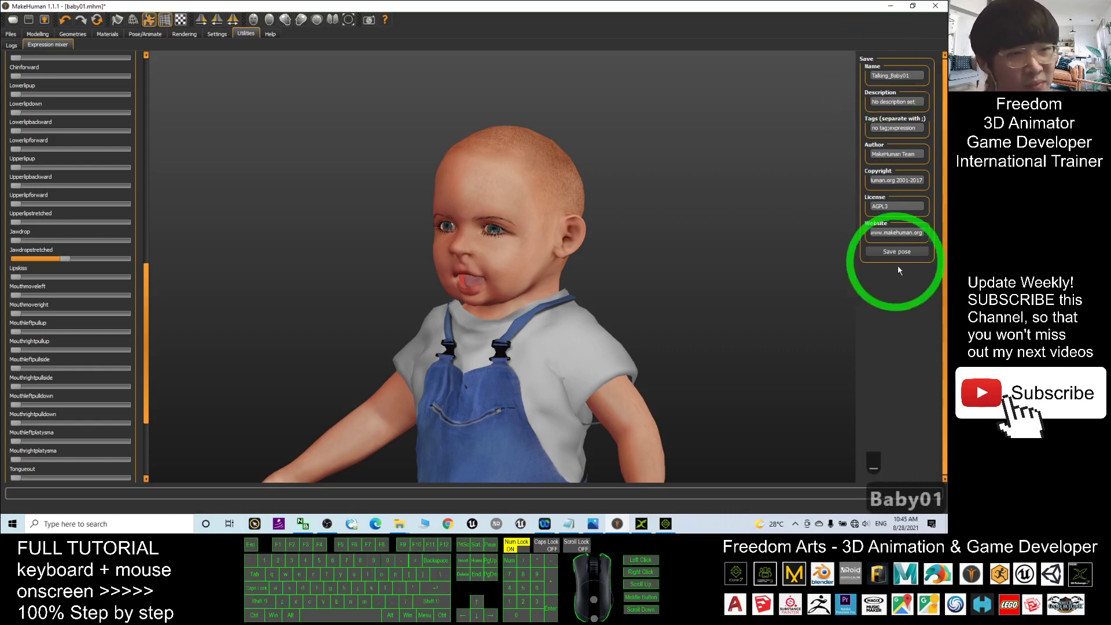
drag(920, 75, 875, 76)
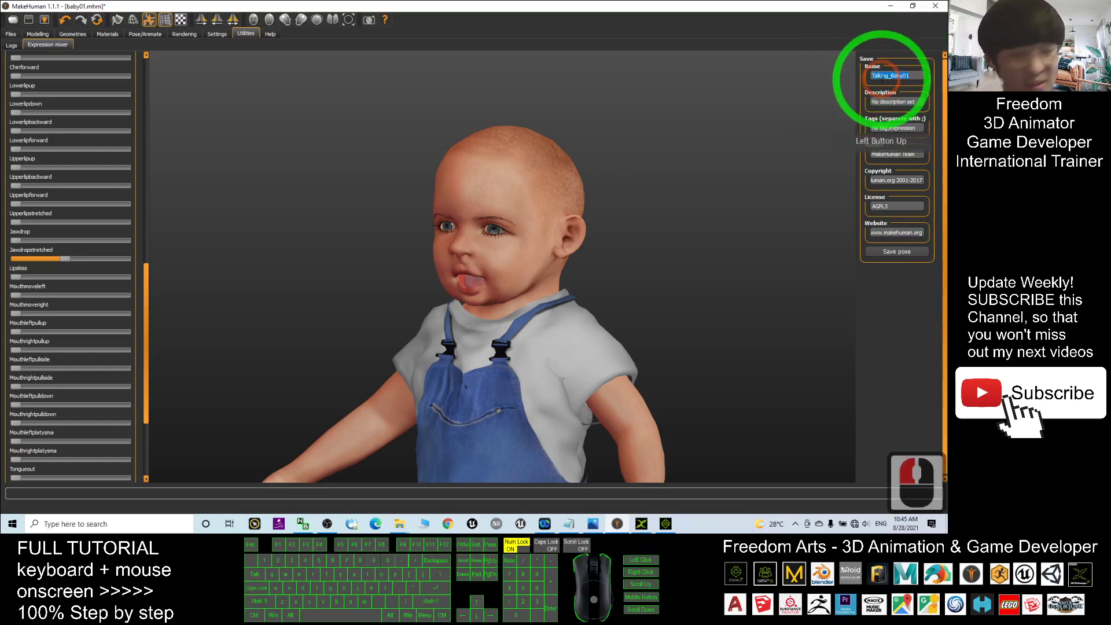
key(ctrl+c)
- Save the pose as Talking_Baby01 in the Documents\makehuman\v1\data\expressions folder as a MakeHuman blend pose file
click(906, 252)
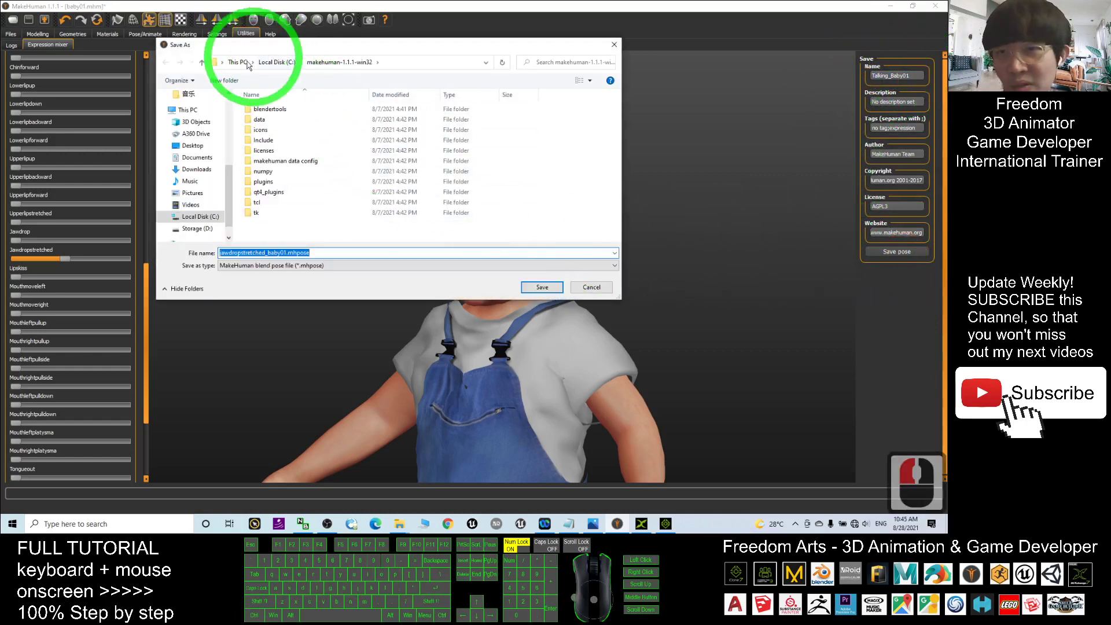
click(197, 157)
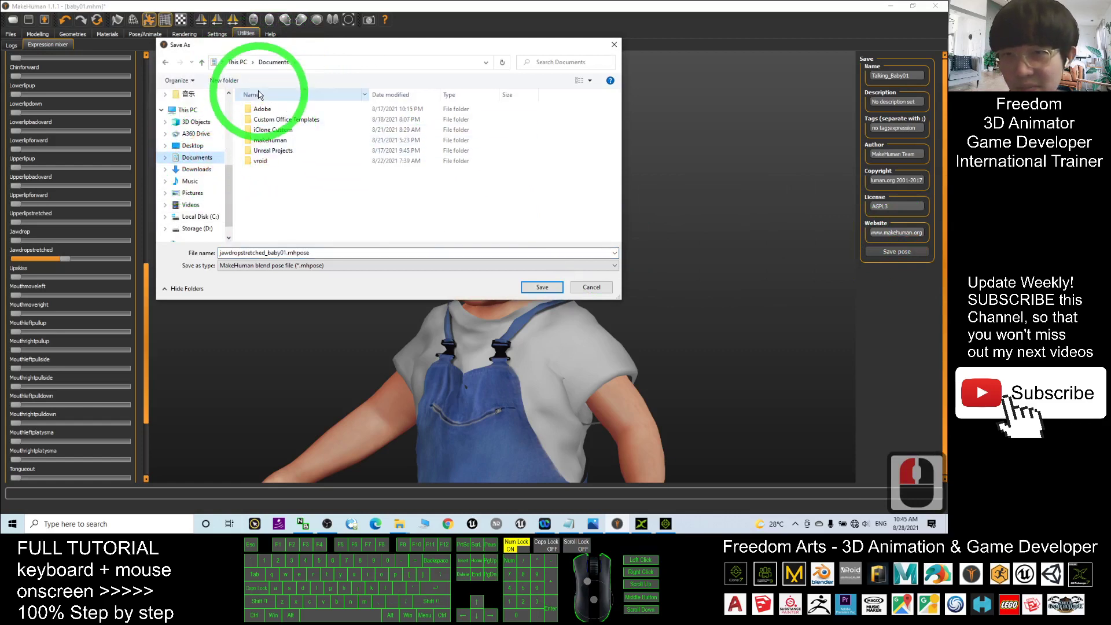
double_click(270, 140)
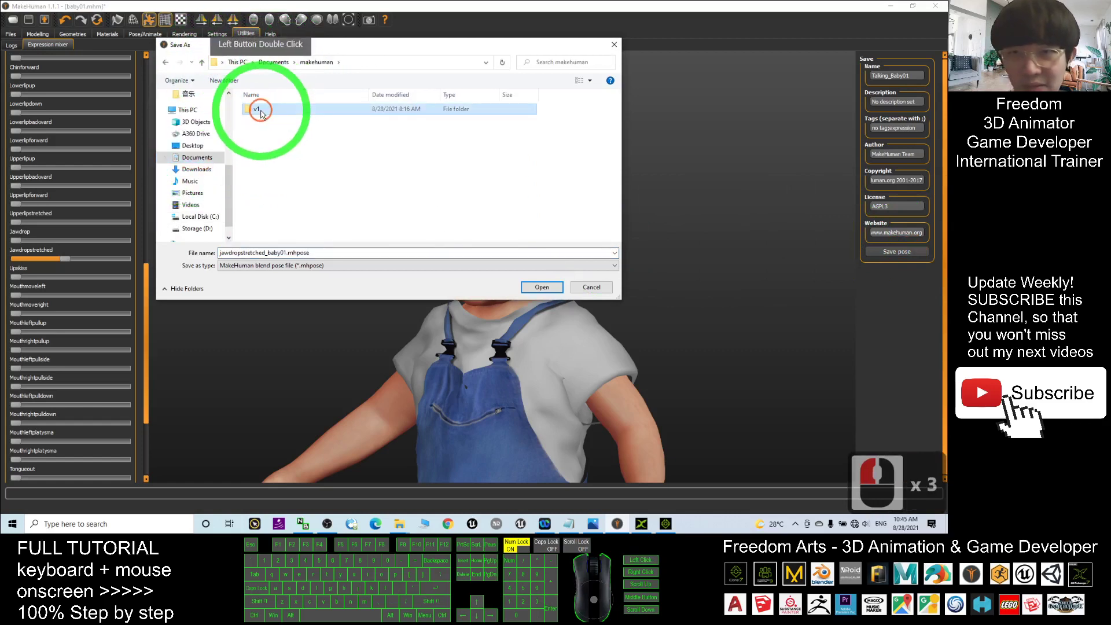
double_click(269, 107)
click(258, 131)
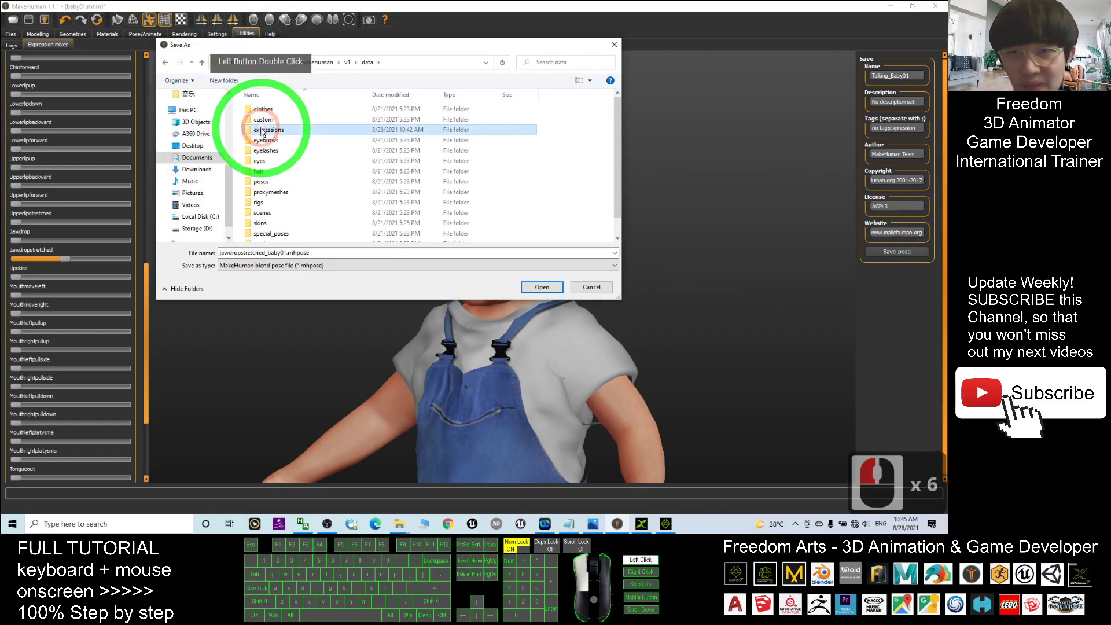
double_click(256, 130)
drag(316, 252, 163, 258)
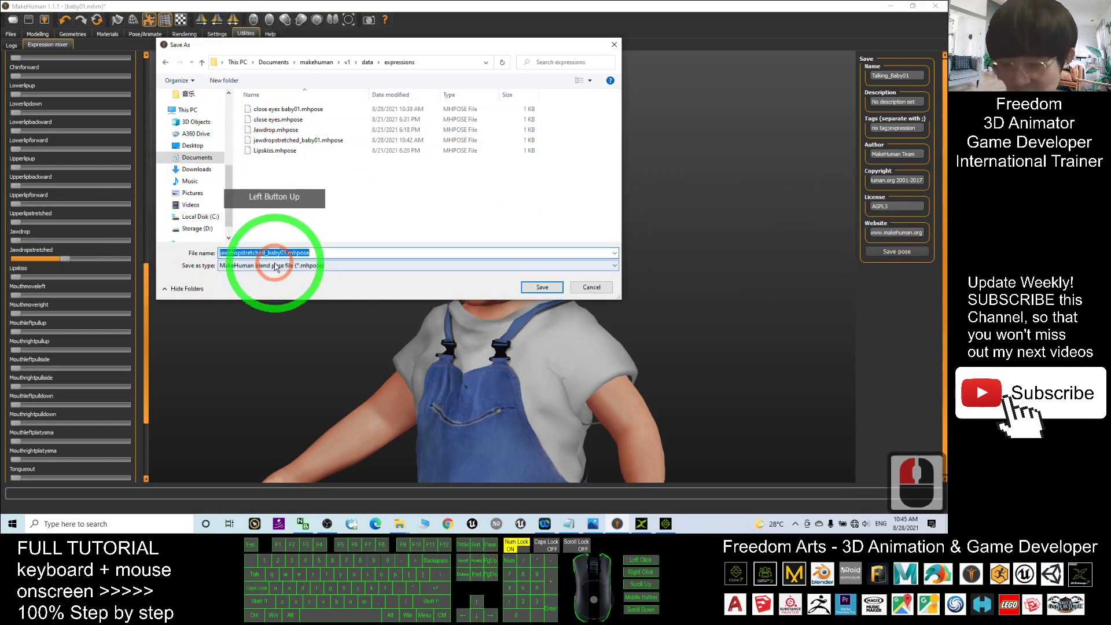
key(ctrl+v)
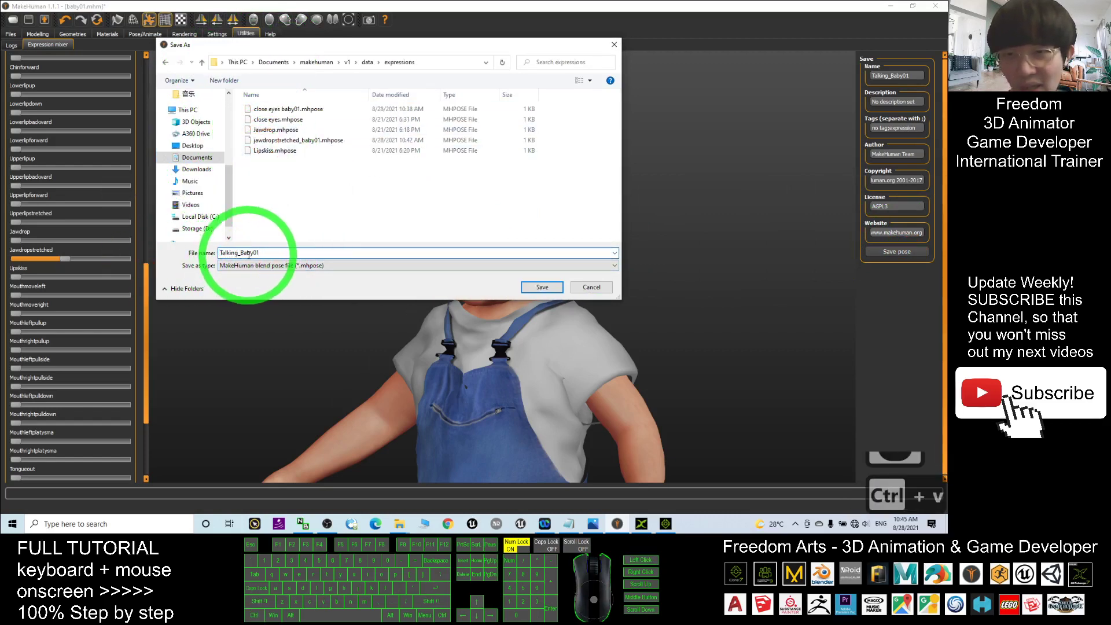
click(544, 287)
- Inspect the talking mouth from different angles and return the Jawdropstretched expression to zero
drag(675, 310, 626, 209)
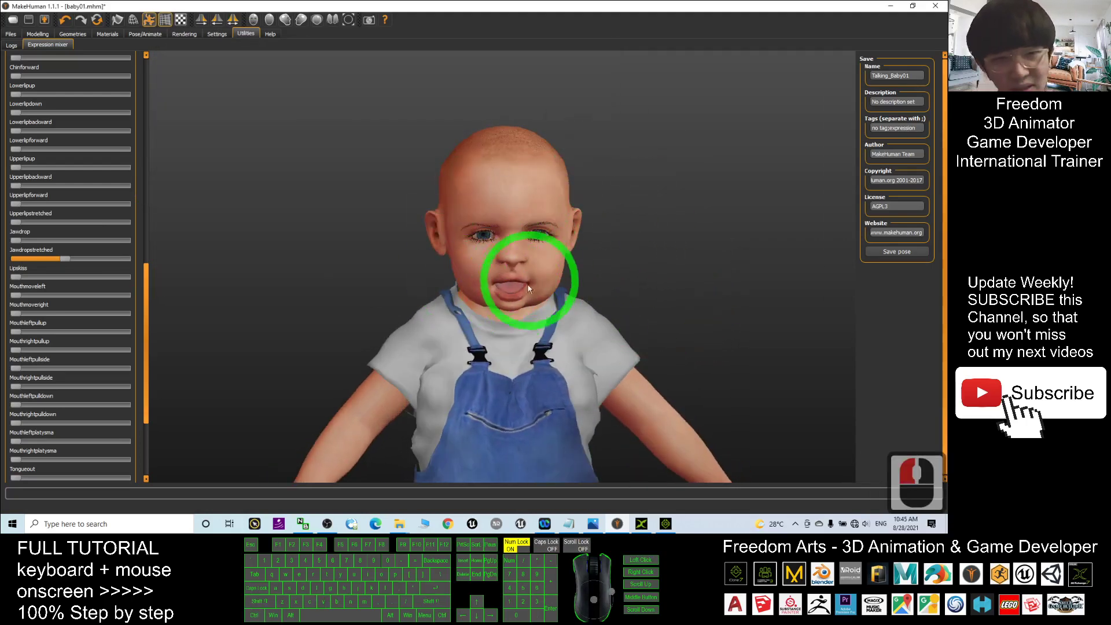
mouse_move(838, 255)
mouse_down()
mouse_move(790, 249)
mouse_move(789, 259)
mouse_move(824, 262)
mouse_up()
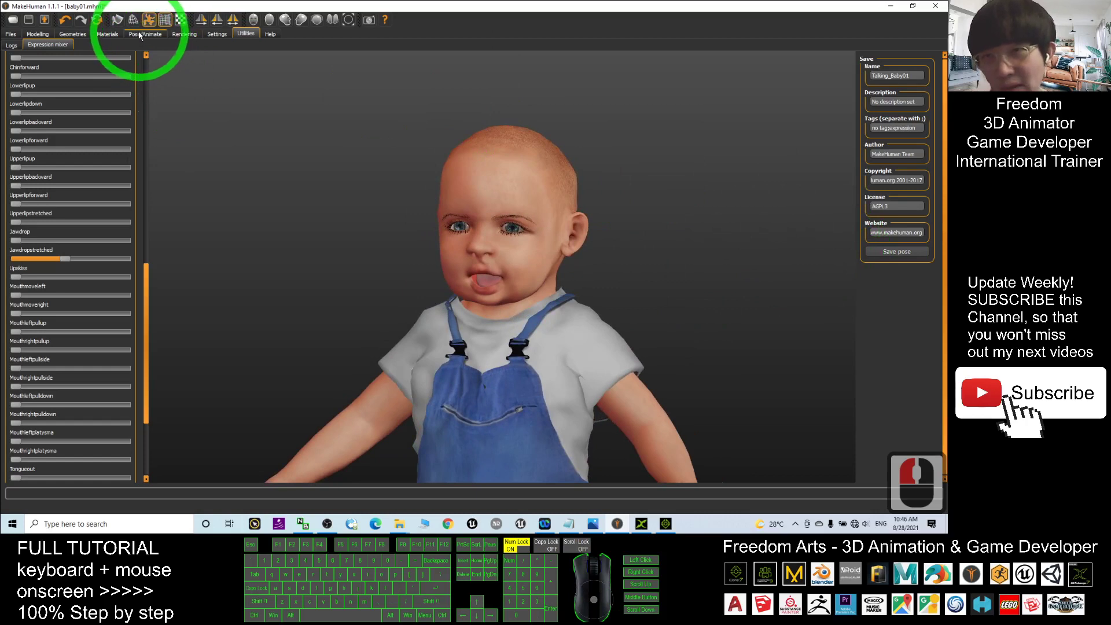
drag(65, 260, 10, 261)
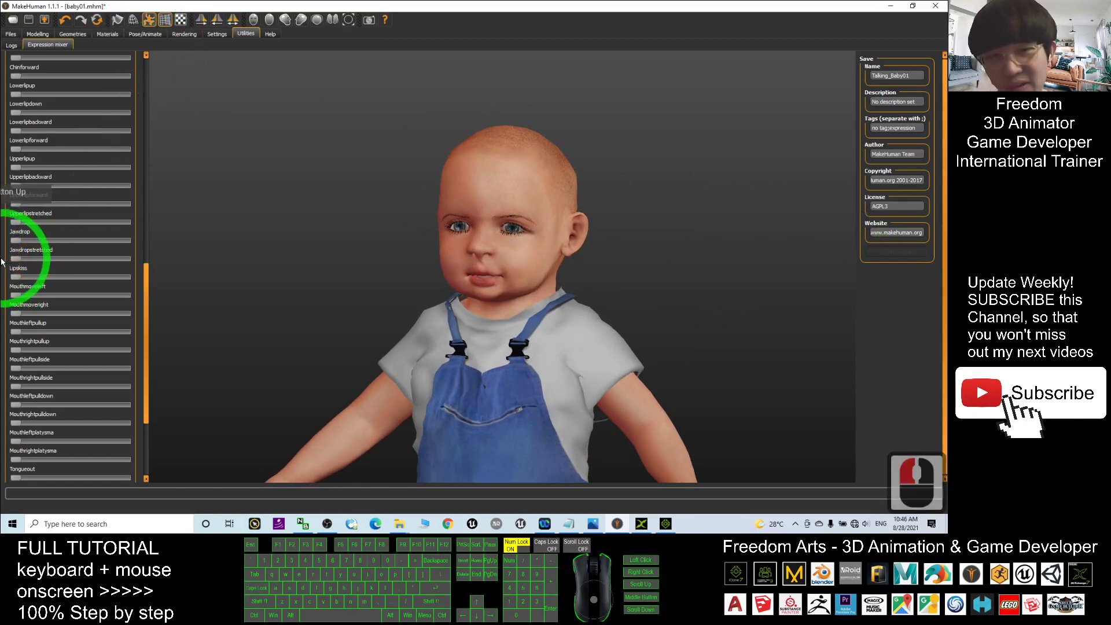
drag(7, 262, 21, 262)
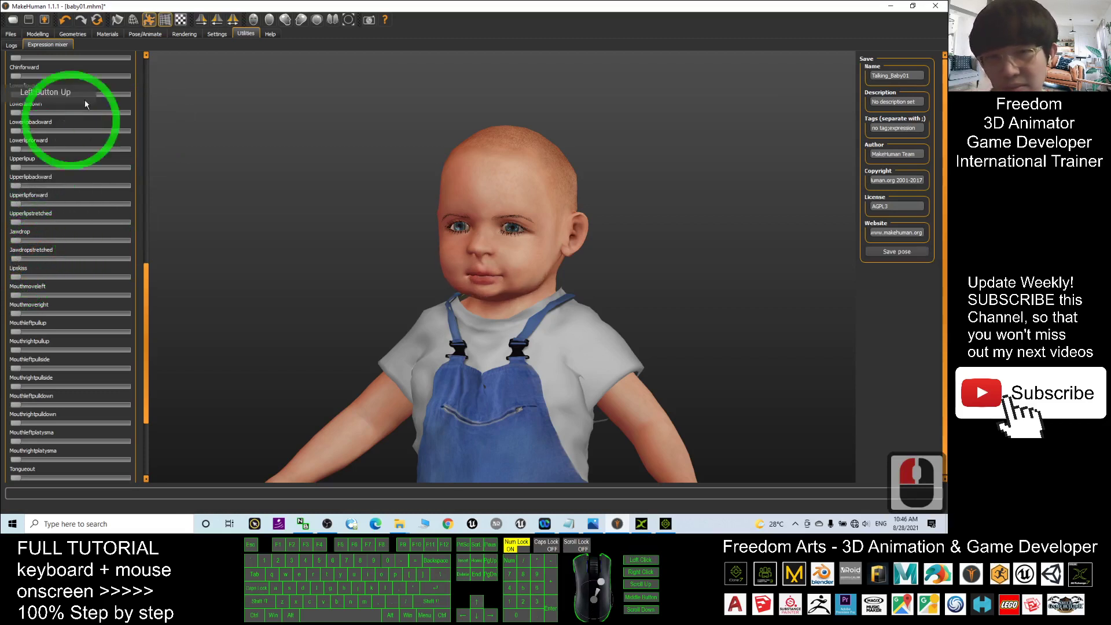
- Apply the saved Talking Baby01 expression to the baby from the expression library and show the whole body
click(133, 34)
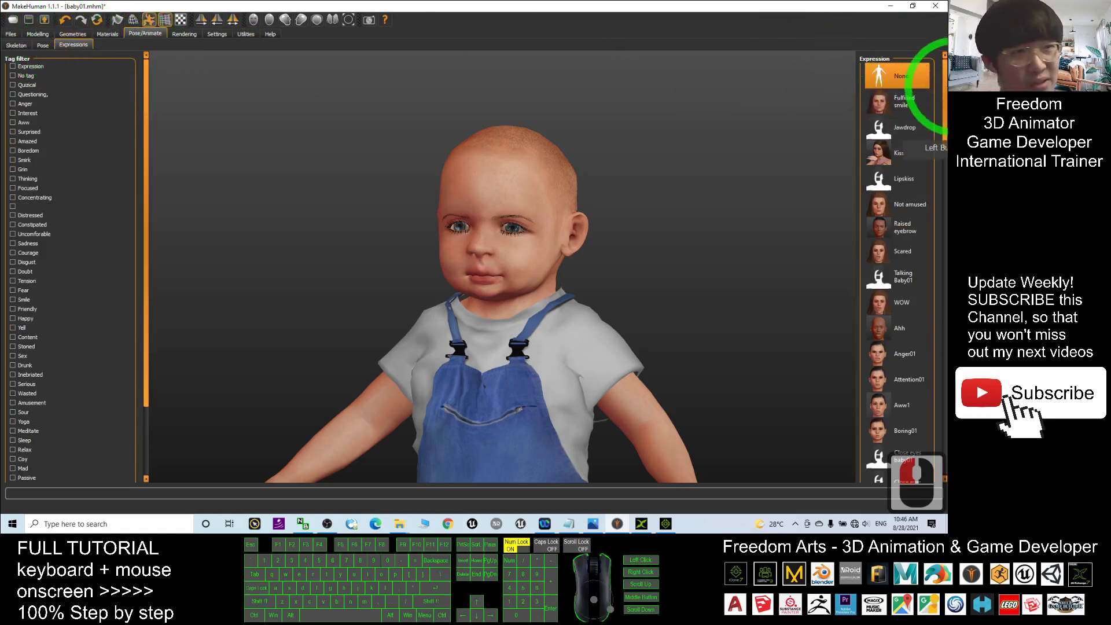
scroll(935, 98, down, 4)
click(894, 203)
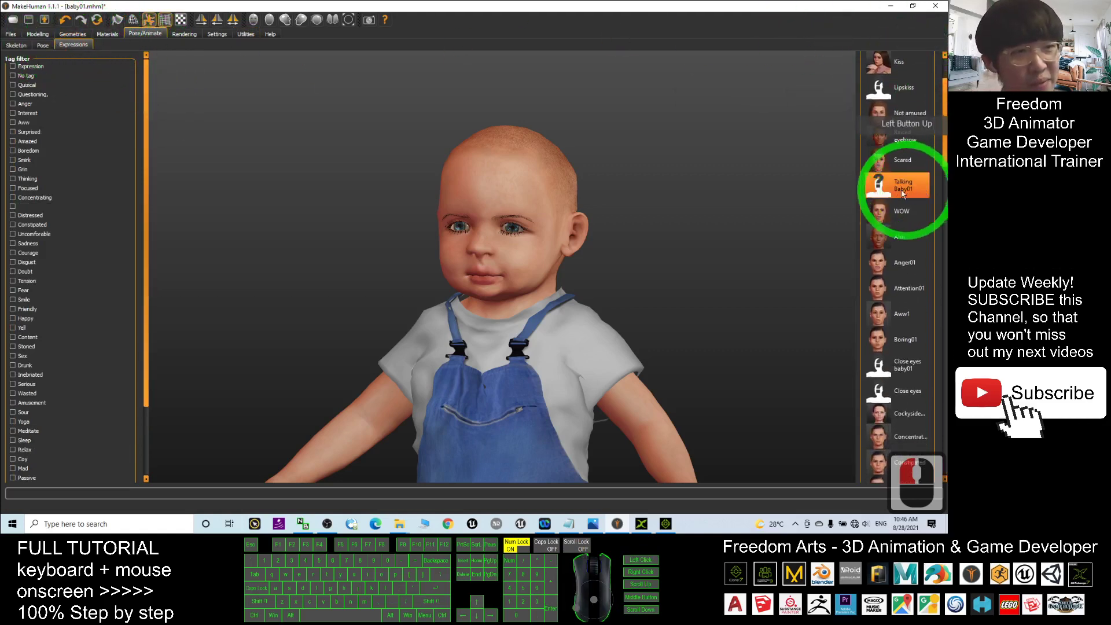
click(908, 190)
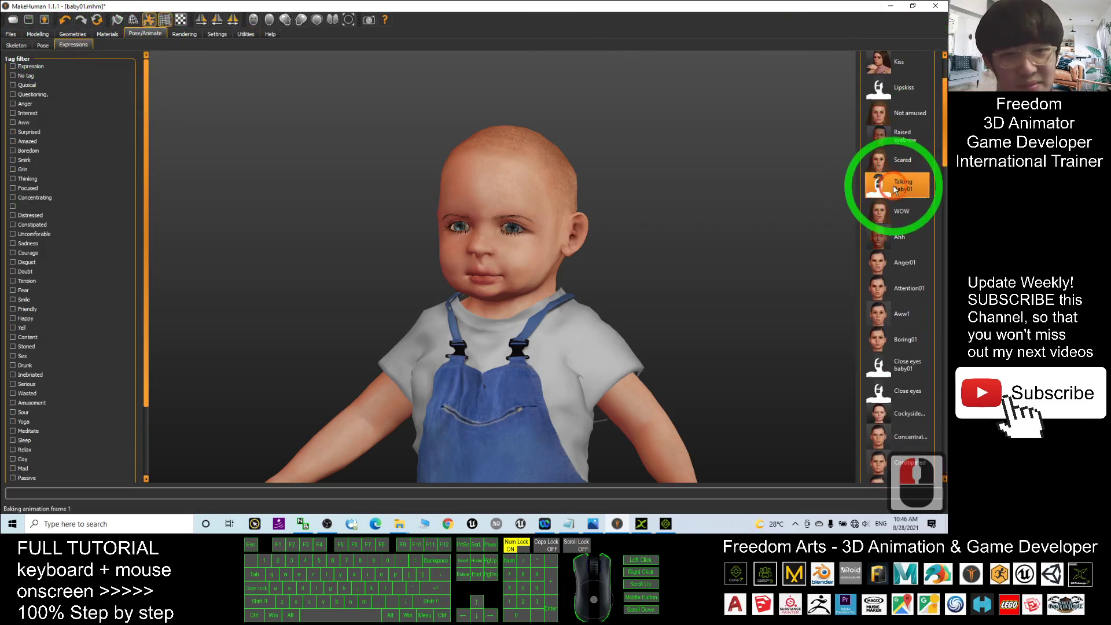
scroll(704, 225, up, 6)
scroll(617, 356, down, 18)
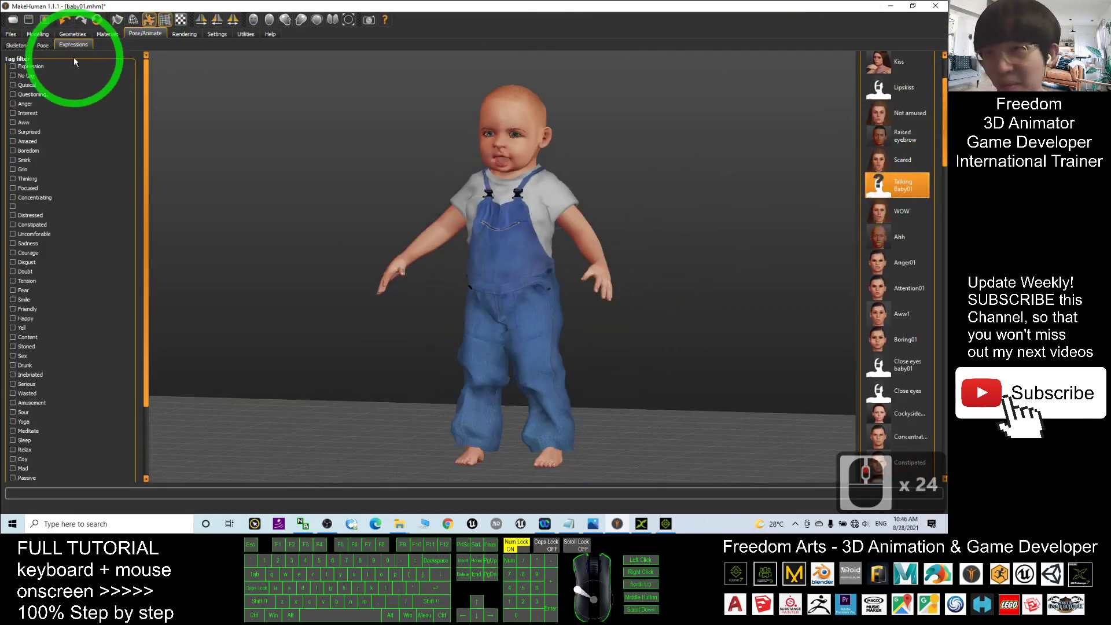
- Put the baby back into the Tpose pose from the pose library and check it in the viewport
click(43, 45)
drag(145, 209, 169, 140)
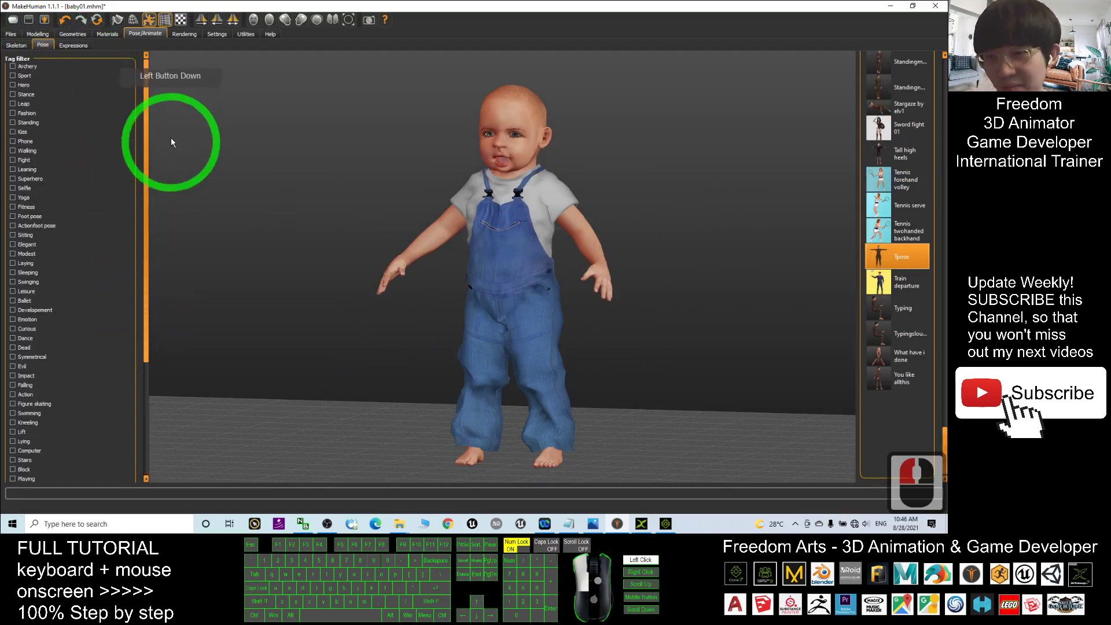
click(43, 45)
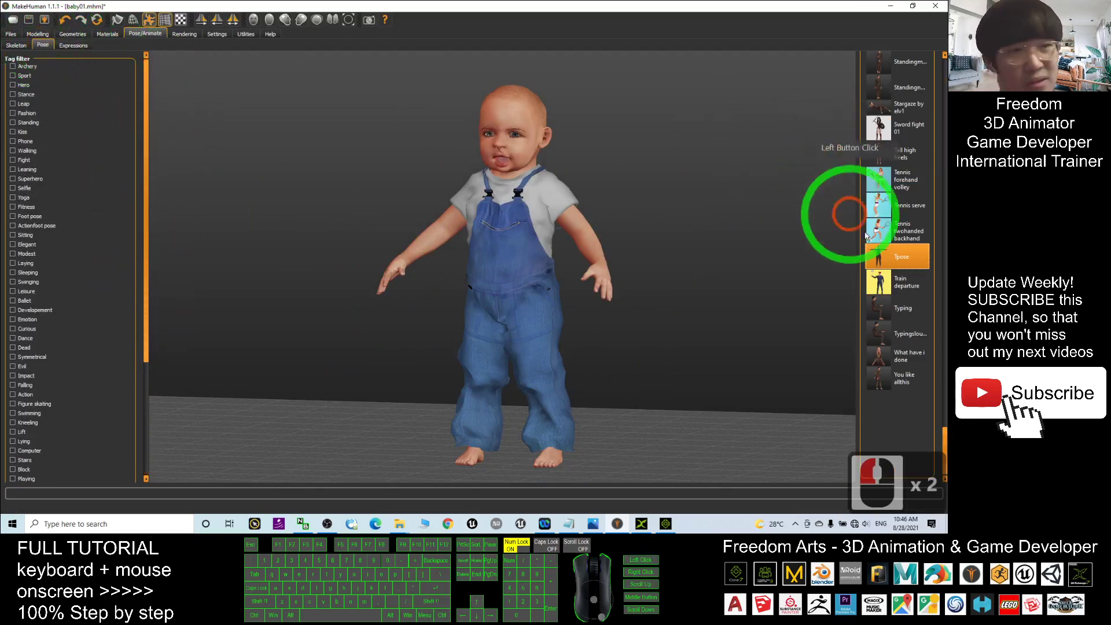
click(900, 265)
drag(665, 349, 487, 232)
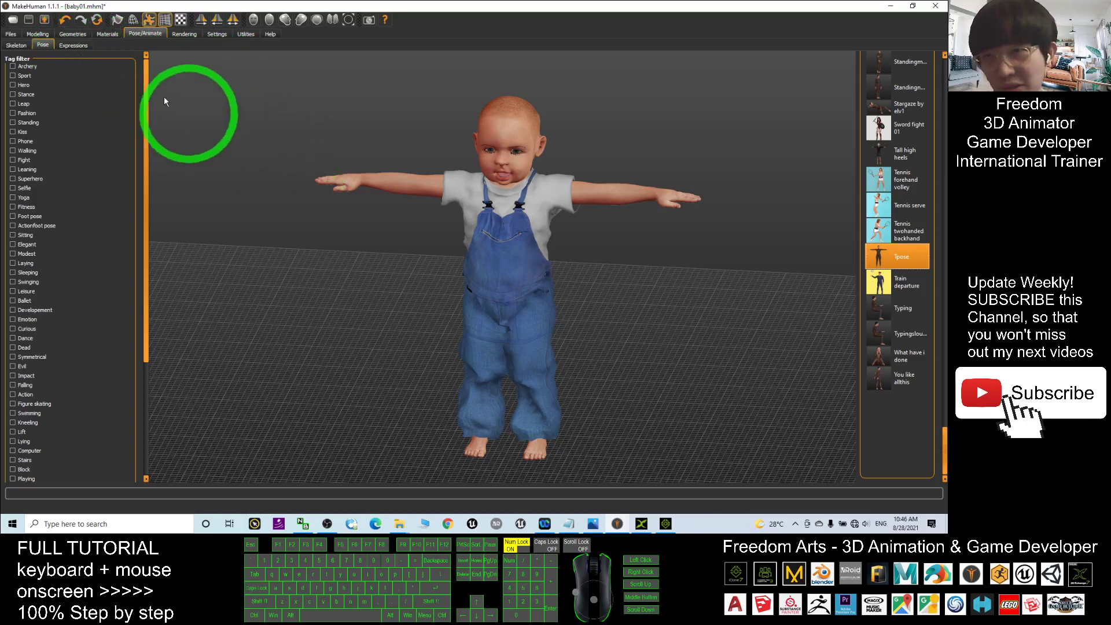
- Export the T-posed talking baby in FBX format as baby01_talk.fbx and check the file in the 02 folder
click(45, 21)
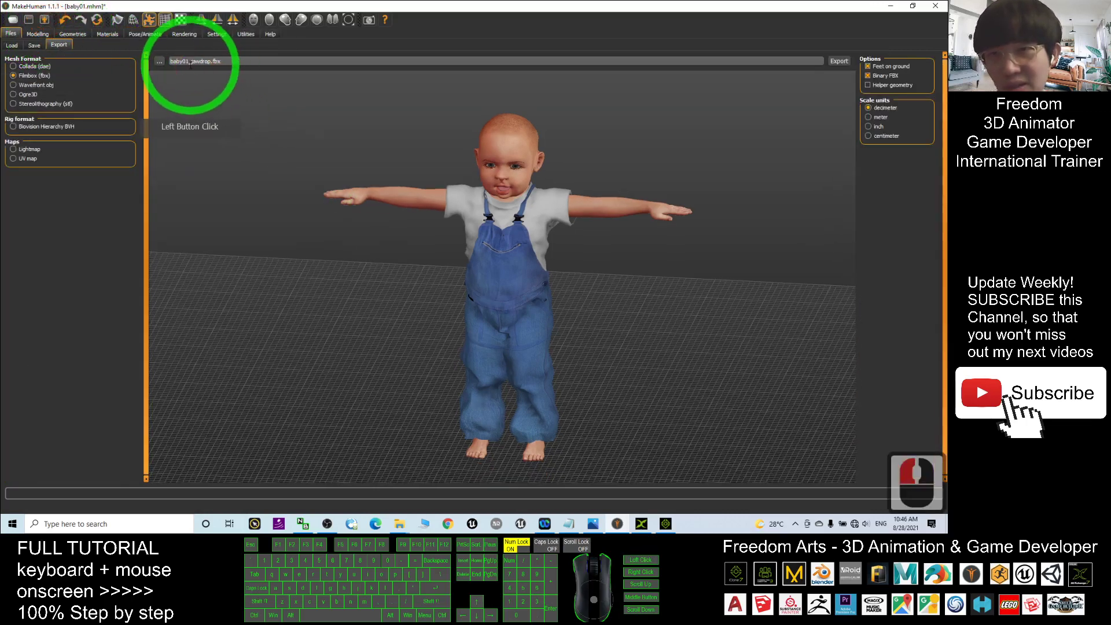
drag(193, 61, 212, 62)
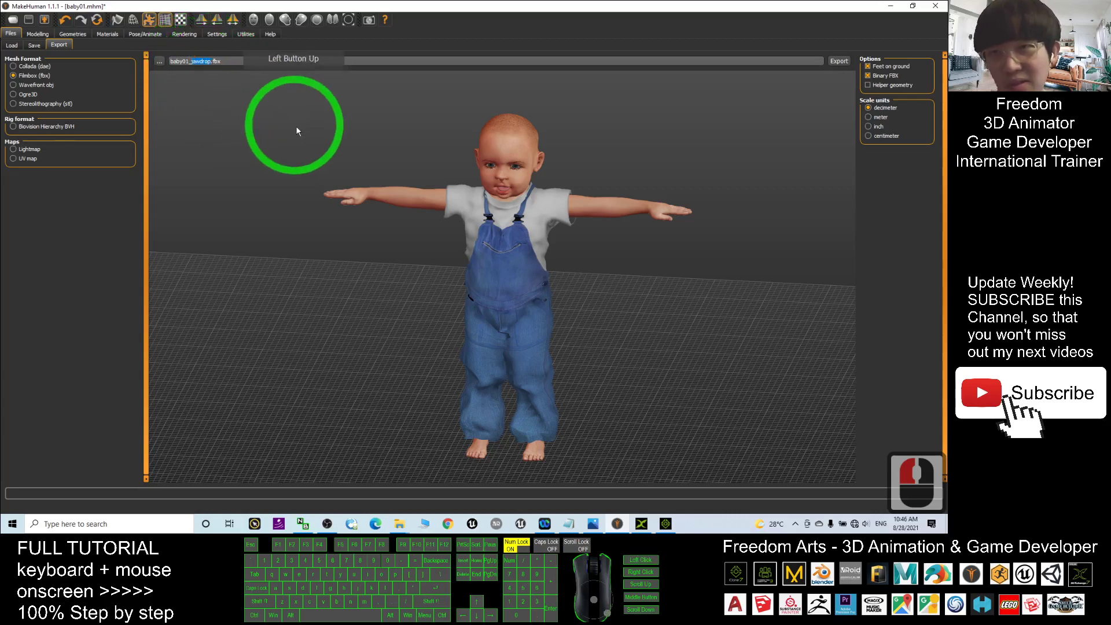
text(talk)
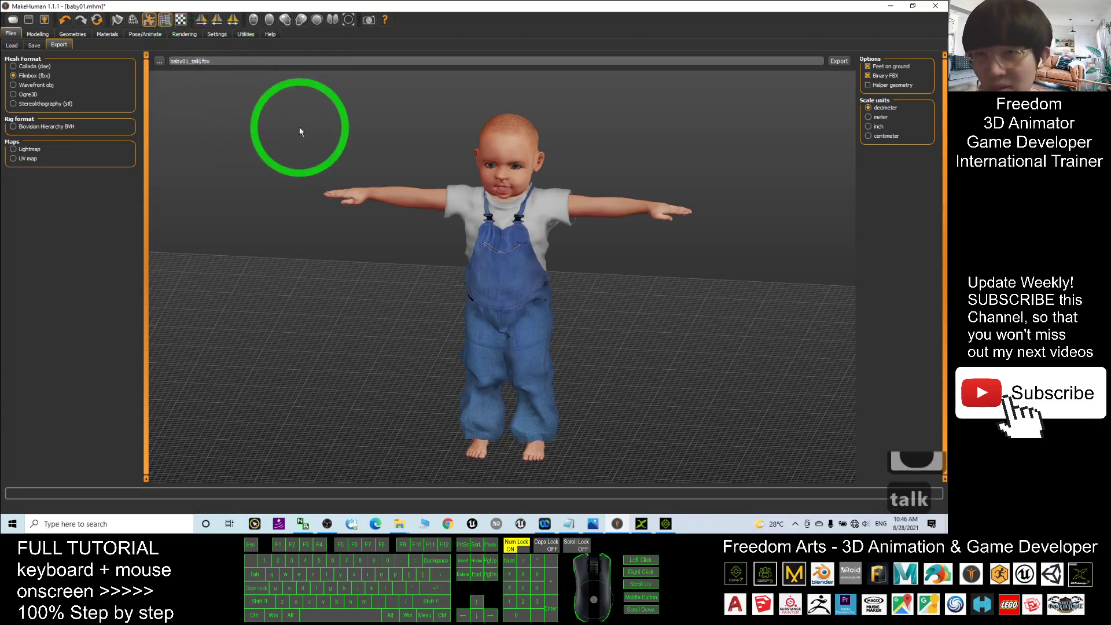
double_click(384, 6)
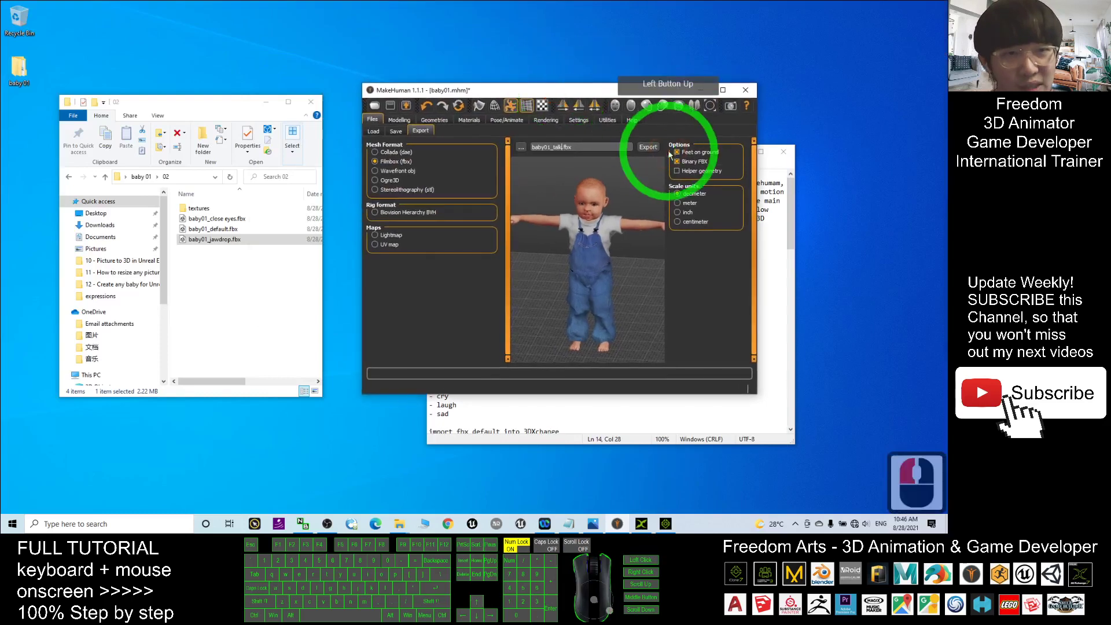
click(650, 150)
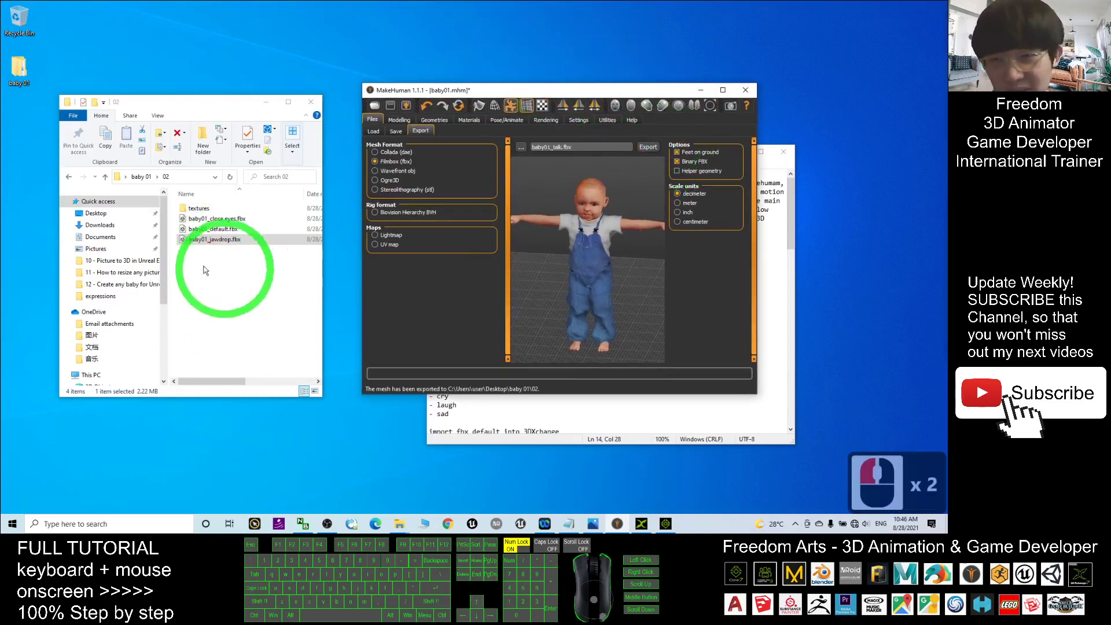
click(215, 233)
click(216, 233)
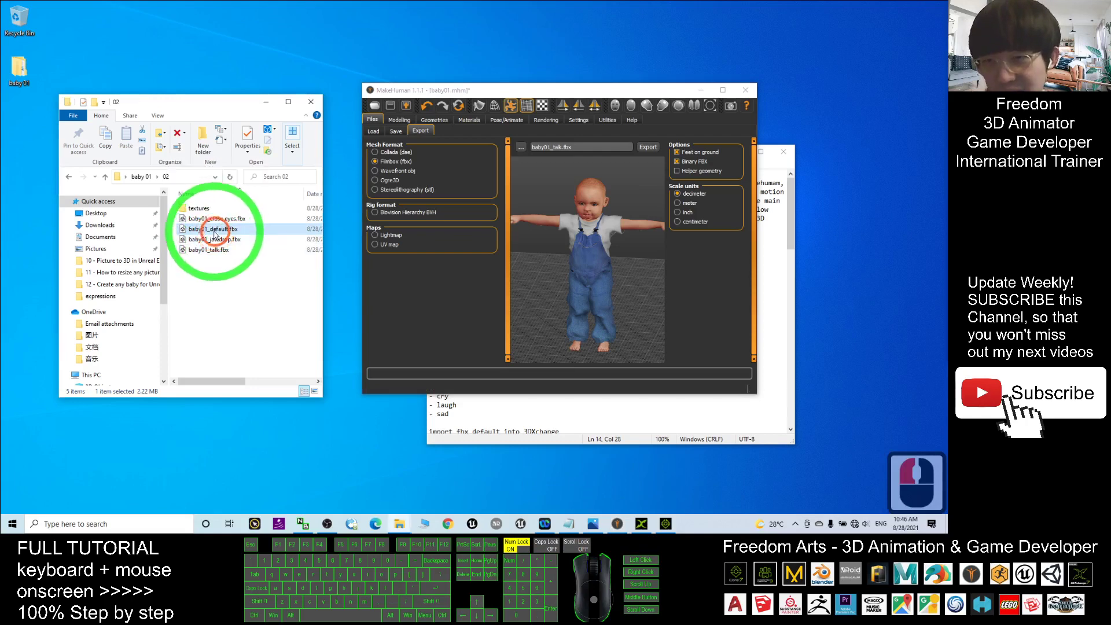
click(225, 248)
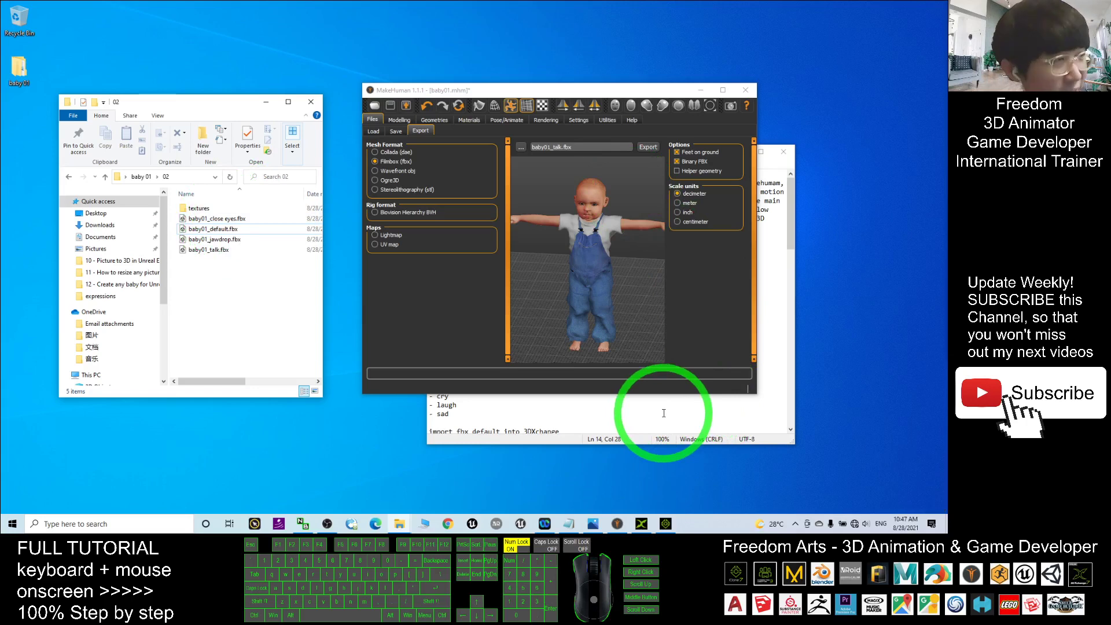
- Switch to the Notepad workflow notes and review the FBX exports and the list of facial expressions still required
click(569, 524)
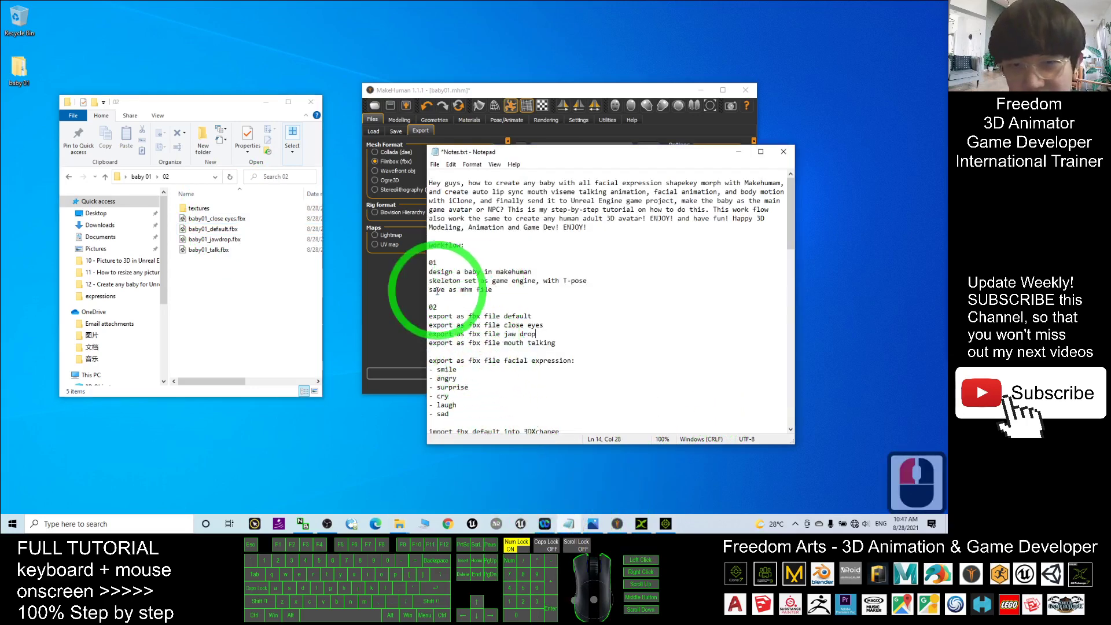
scroll(550, 314, down, 1)
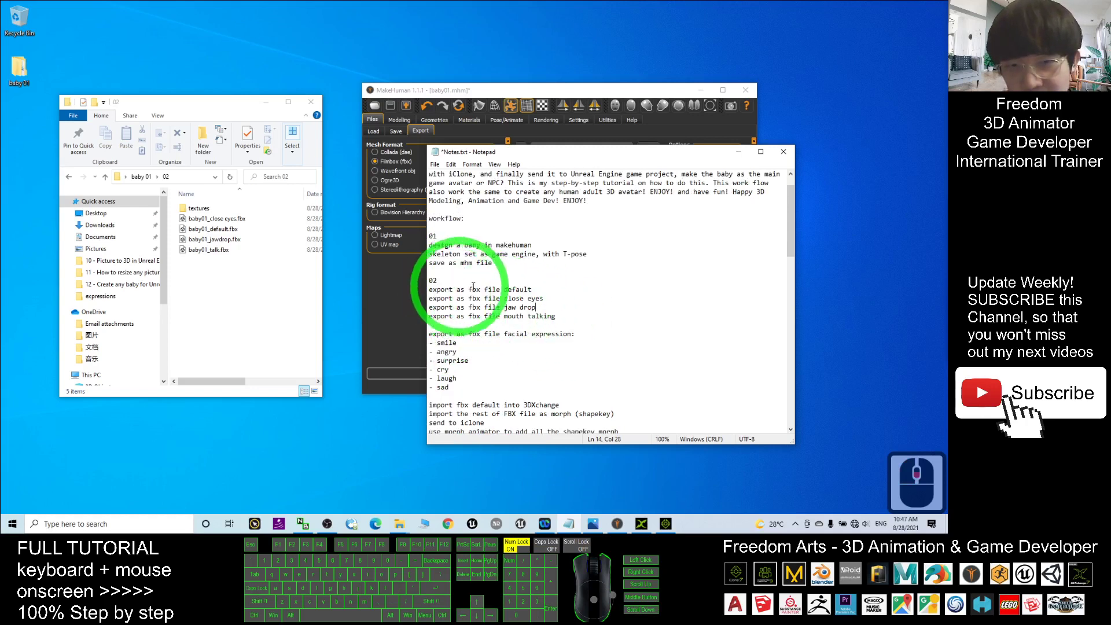
mouse_move(508, 299)
mouse_down()
mouse_move(542, 301)
mouse_move(534, 324)
mouse_move(543, 324)
mouse_move(520, 316)
mouse_up()
click(468, 337)
click(446, 343)
drag(446, 343, 763, 389)
click(442, 353)
click(443, 370)
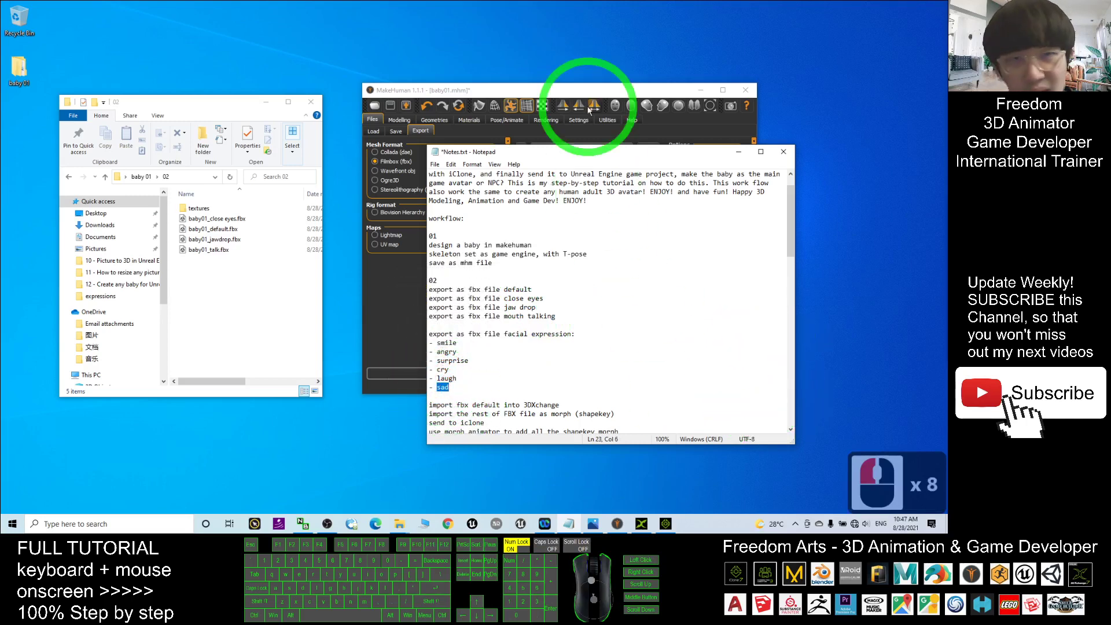
- Switch back to MakeHuman, bring up the pose library and maximize the window
drag(588, 96, 595, 110)
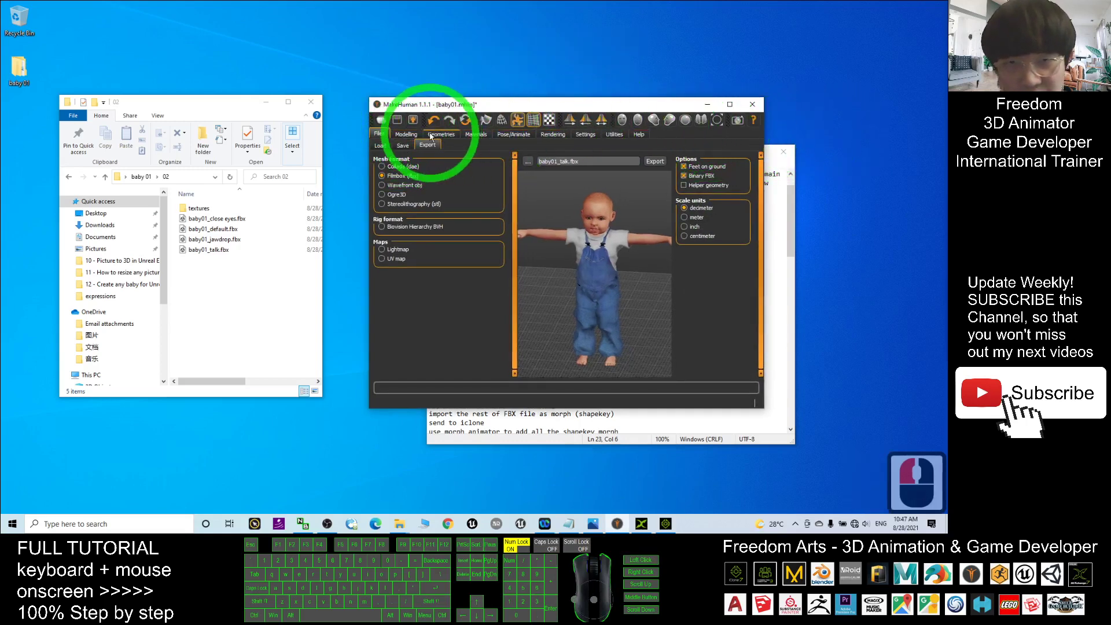
click(508, 135)
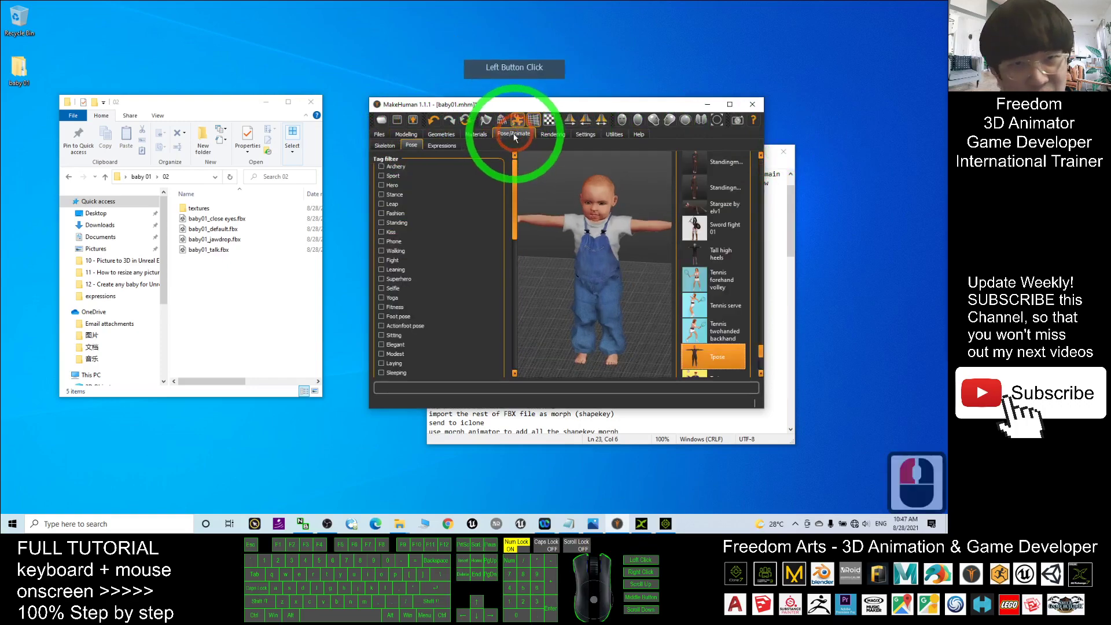
click(728, 105)
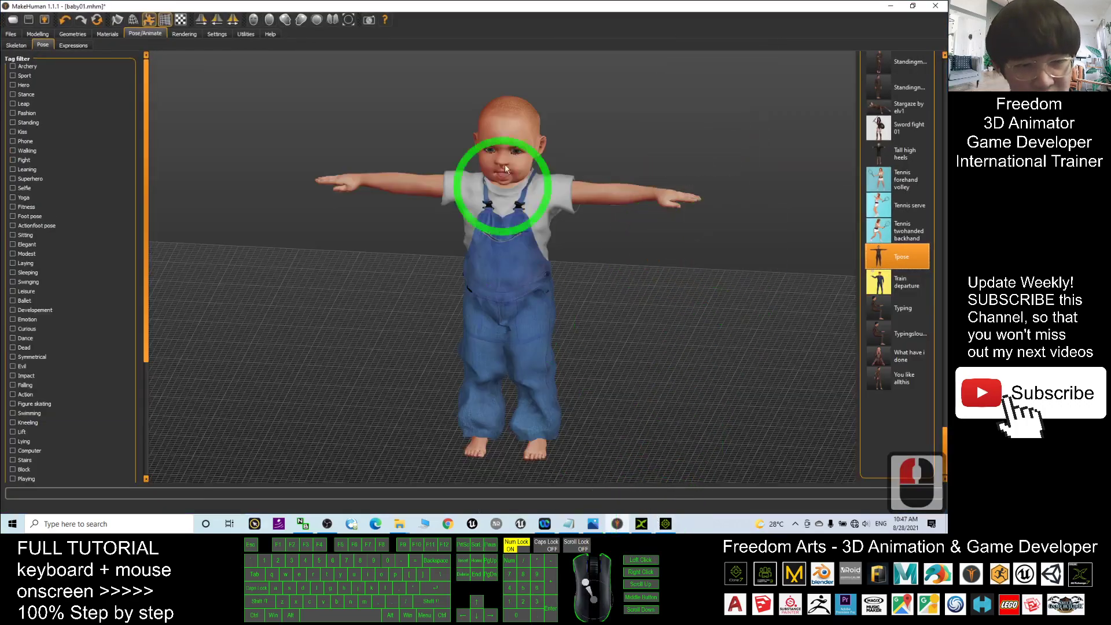
- Open the baby's expression library and check the Notepad notes for the required facial expressions
scroll(547, 171, down, 6)
scroll(547, 176, up, 20)
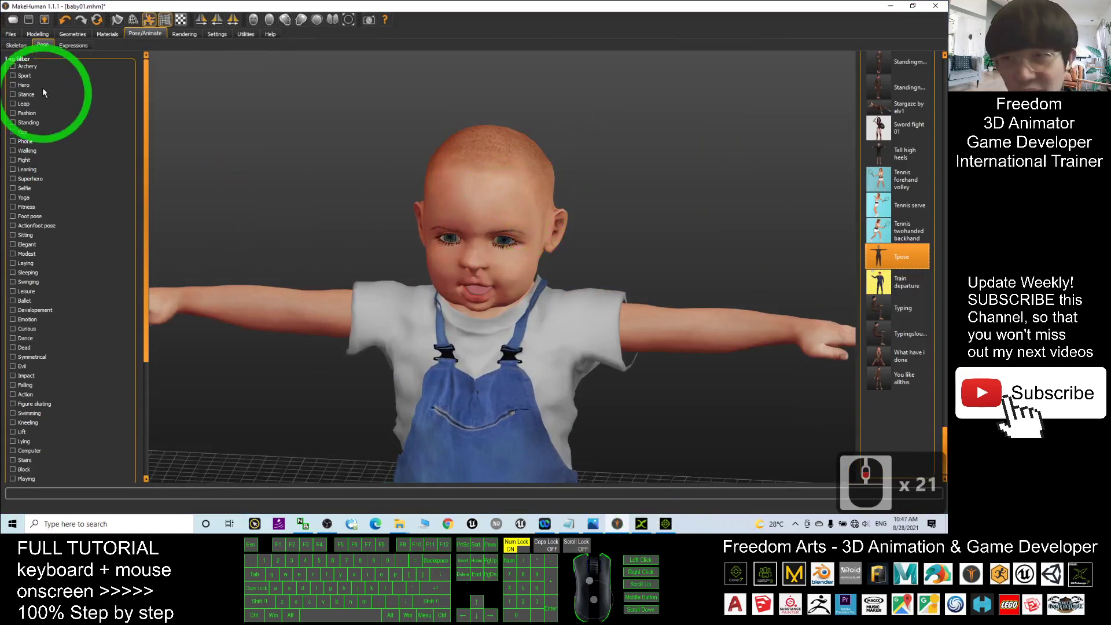
click(73, 45)
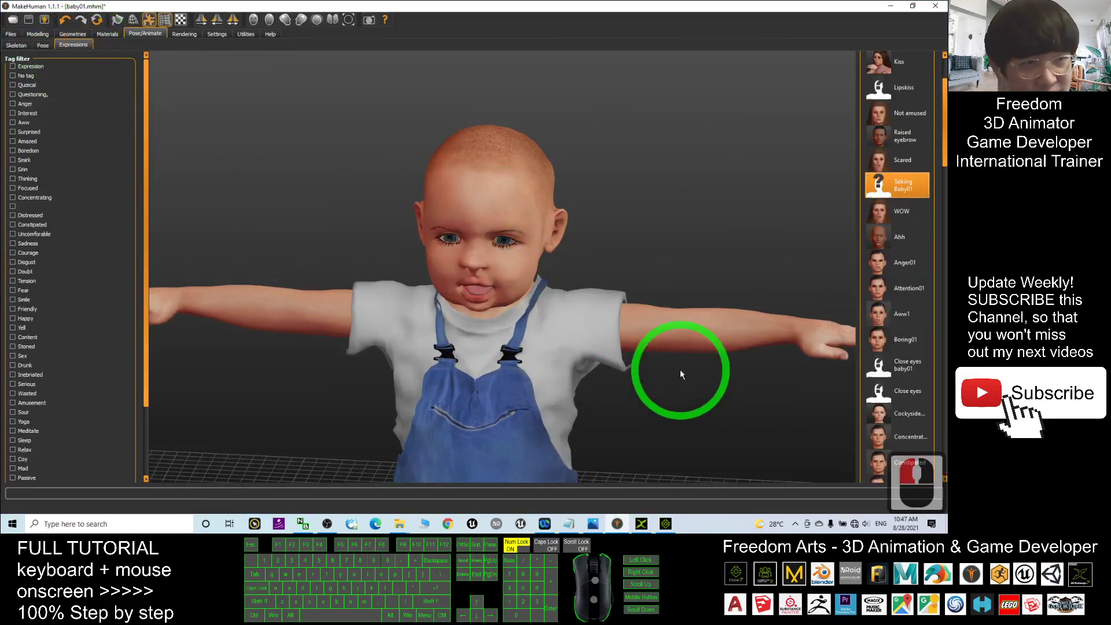
click(570, 524)
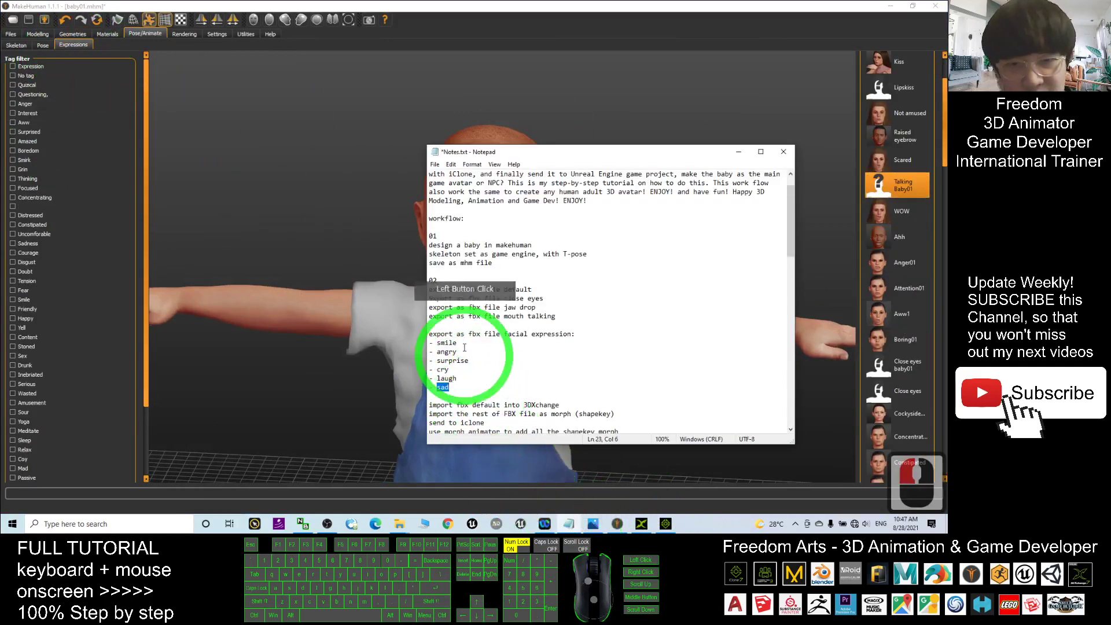
click(764, 26)
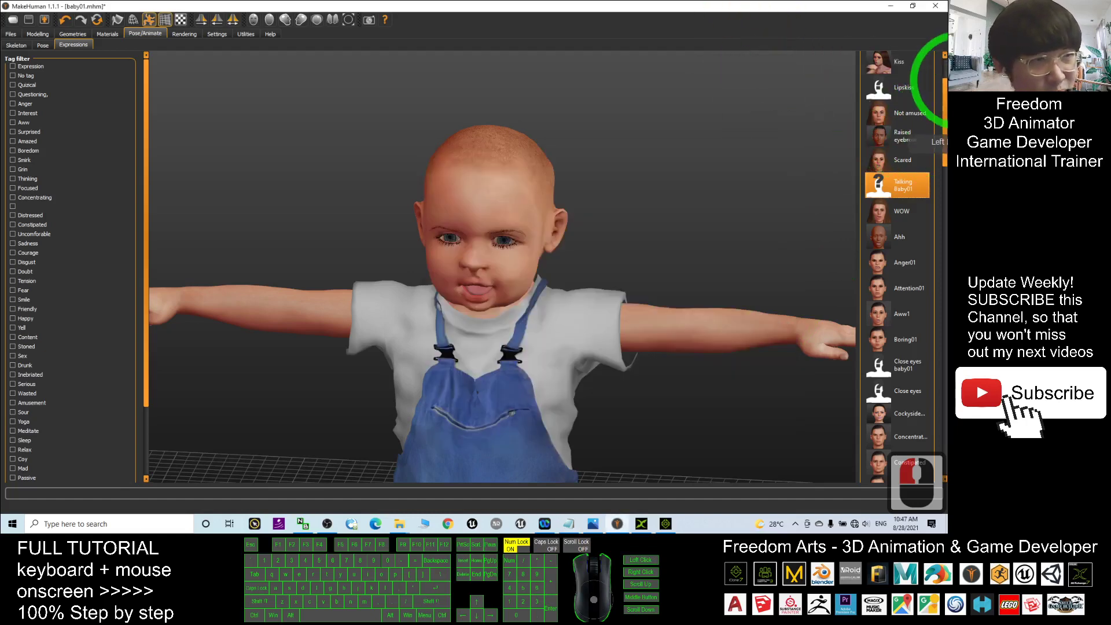
- Try the Smile01, Smile02, Smile03 and Smile06 expressions on the baby's face
drag(947, 90, 945, 366)
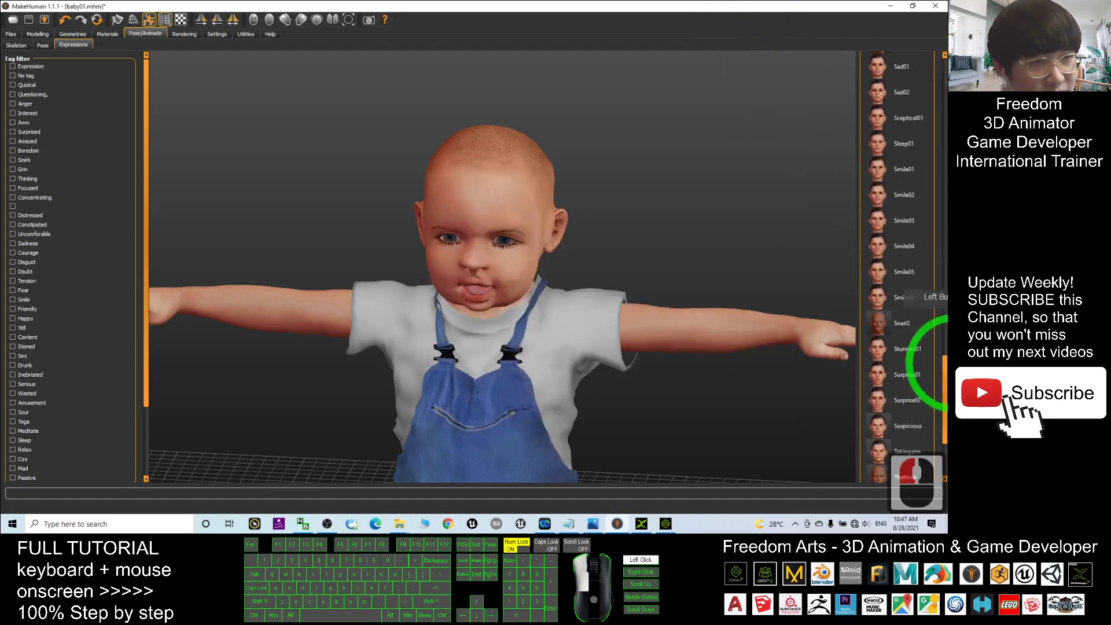
click(904, 149)
click(904, 169)
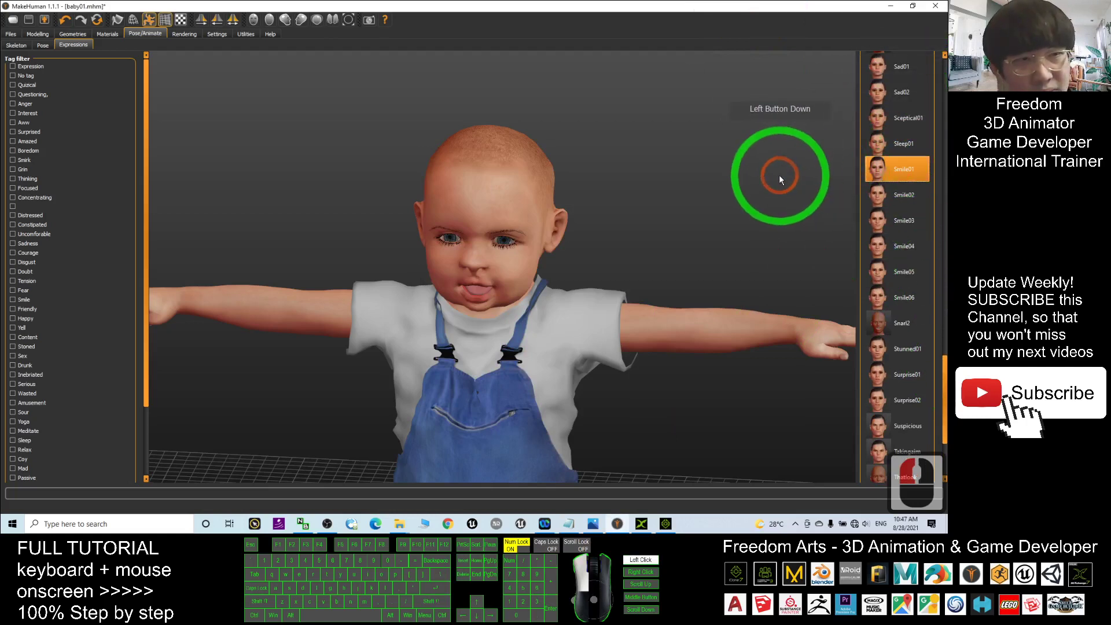
click(913, 201)
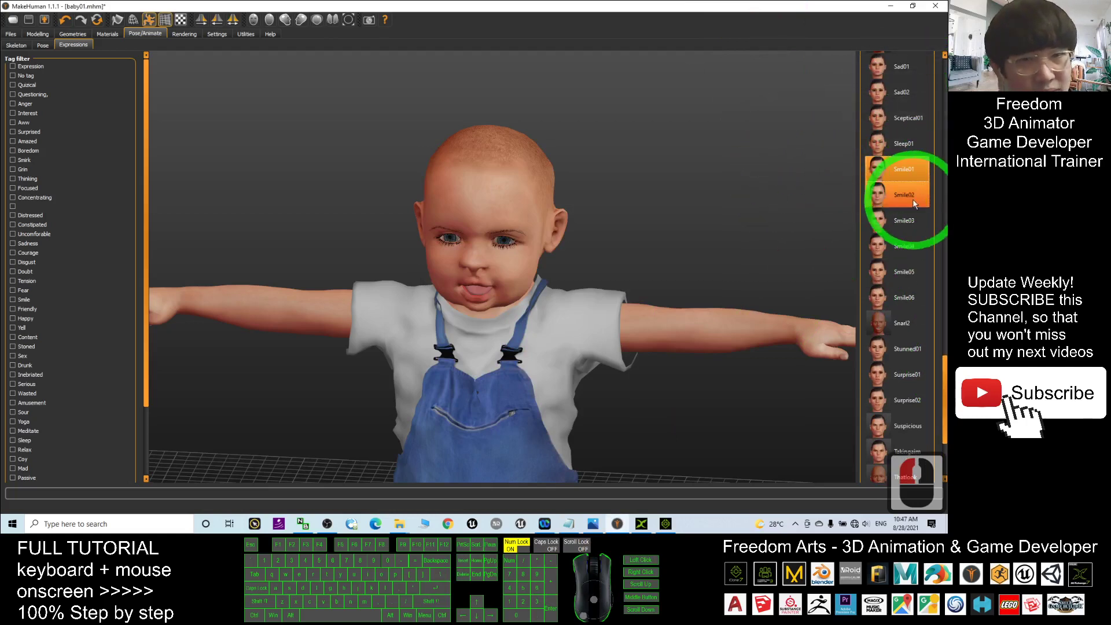
click(902, 226)
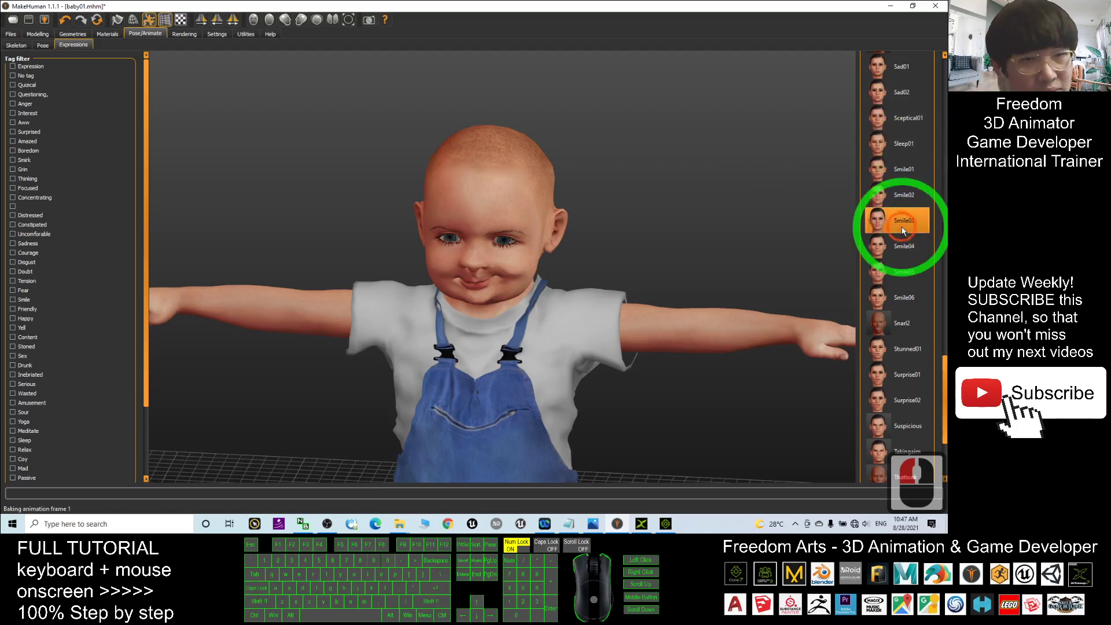
click(903, 301)
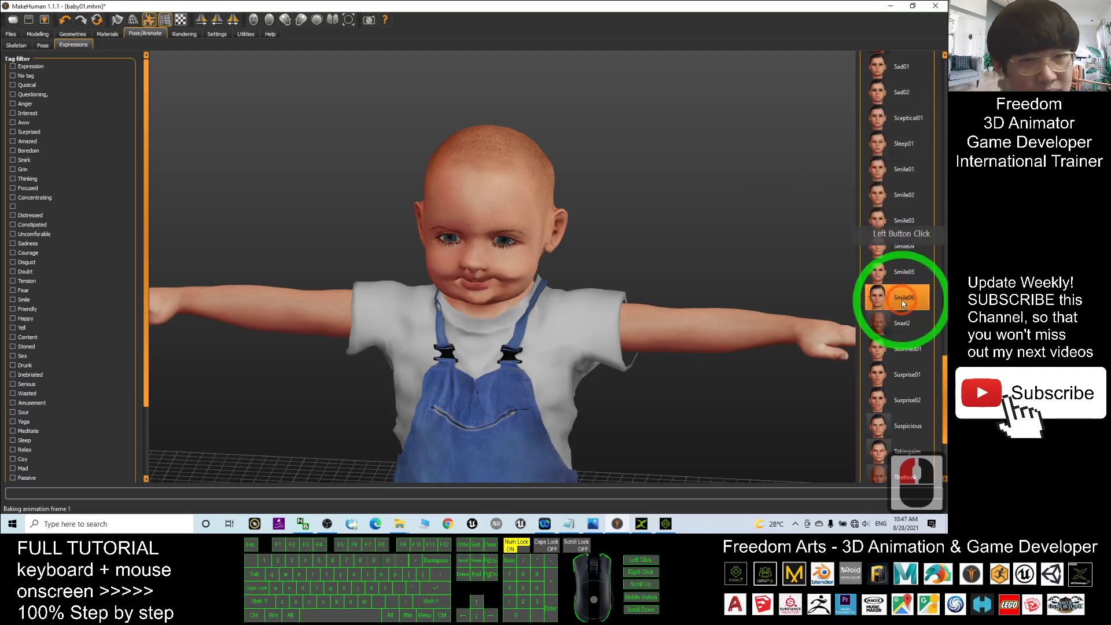
- Compare the smile variants Smile02 to Smile05 from an angled view and apply the Smile06 expression to the baby
drag(590, 258, 675, 248)
click(903, 272)
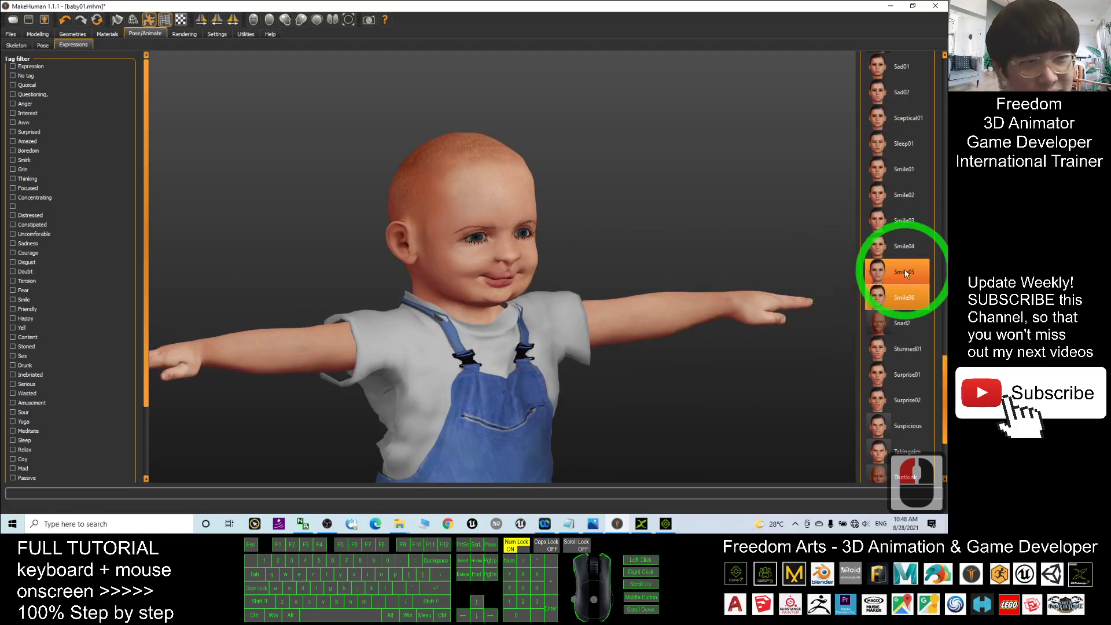
click(900, 244)
mouse_move(745, 228)
mouse_down()
mouse_move(689, 230)
mouse_move(733, 226)
mouse_up()
click(903, 197)
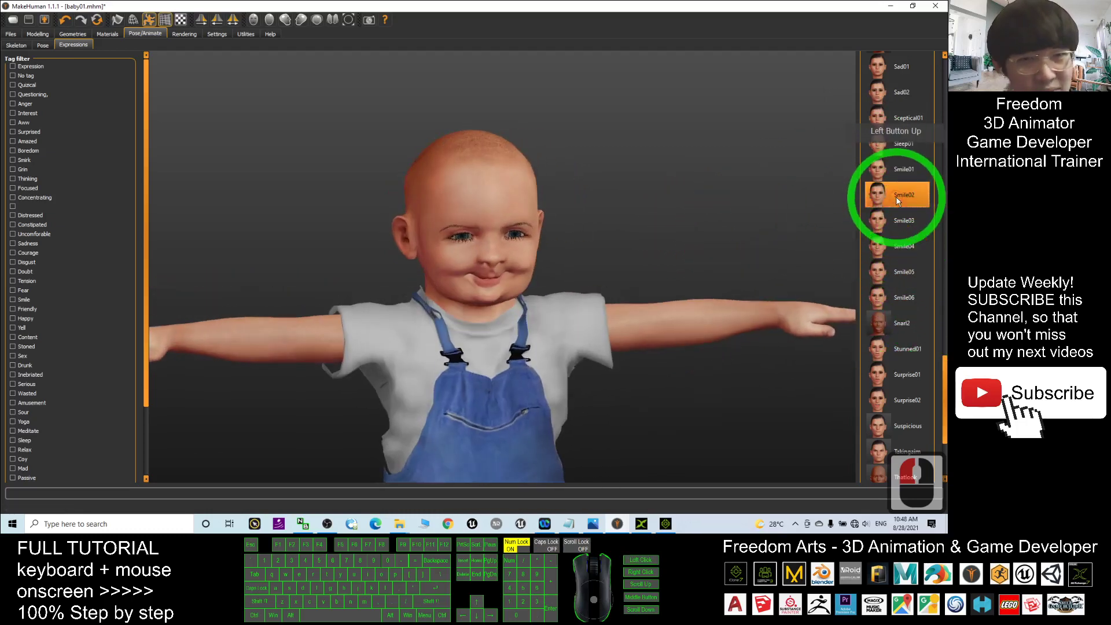
click(903, 216)
click(898, 279)
click(901, 296)
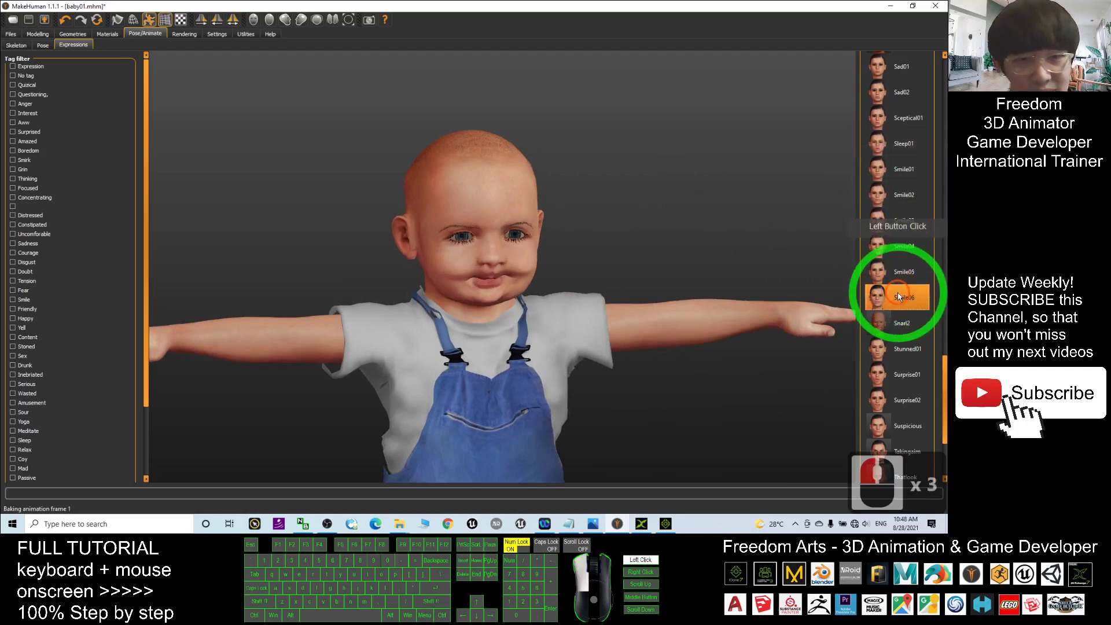
drag(578, 276, 746, 210)
drag(682, 231, 507, 249)
- Export the smiling T-posed baby in FBX format as baby01_smile.fbx
click(11, 33)
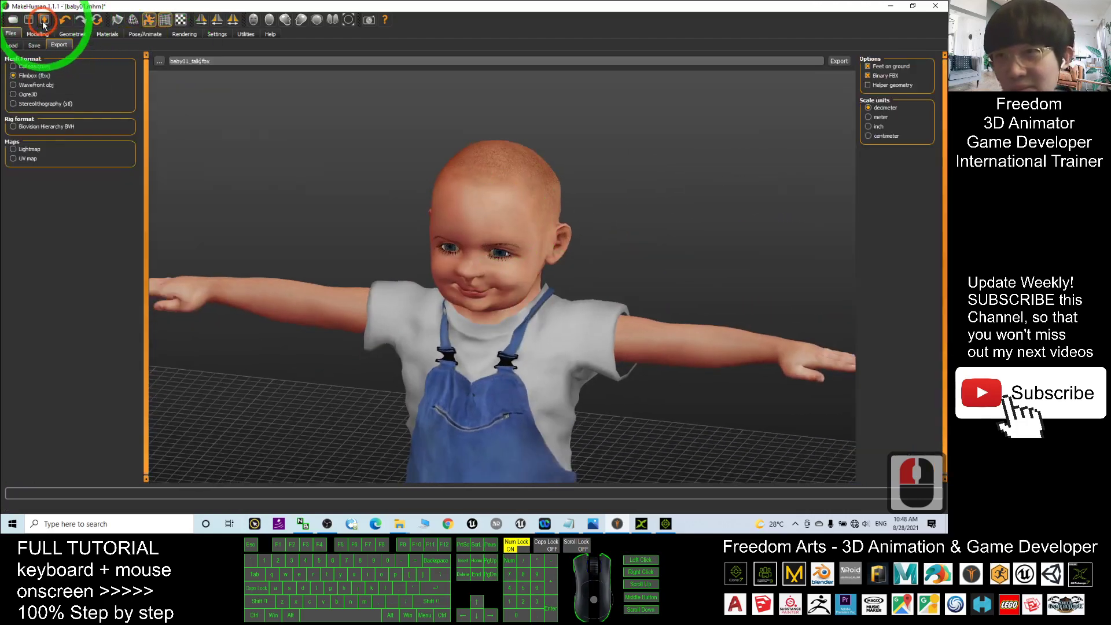
click(190, 60)
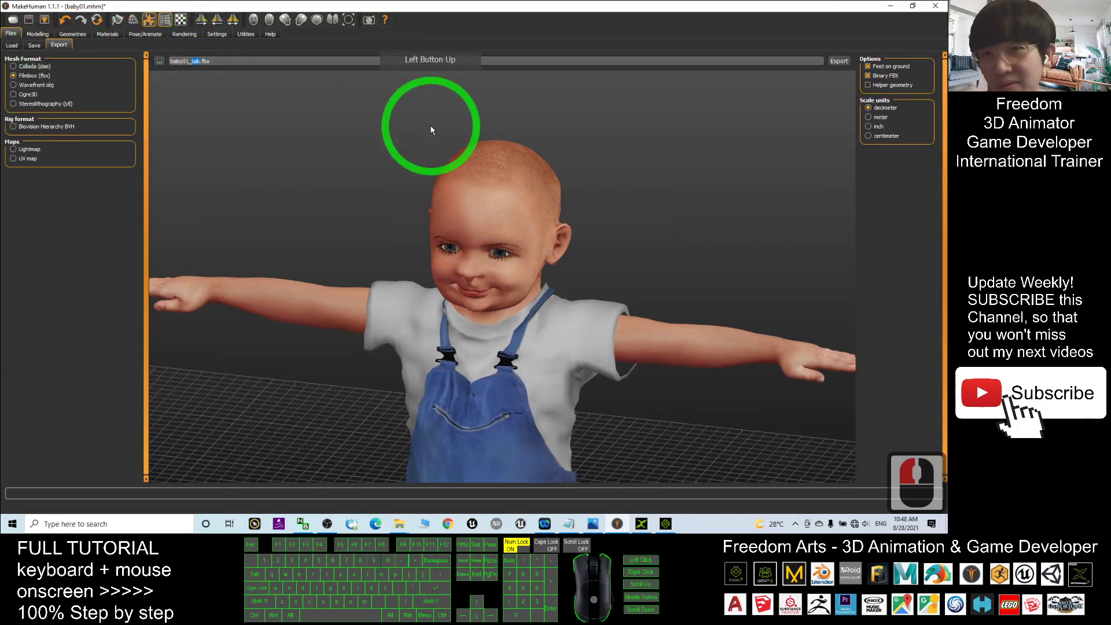
text(smiel)
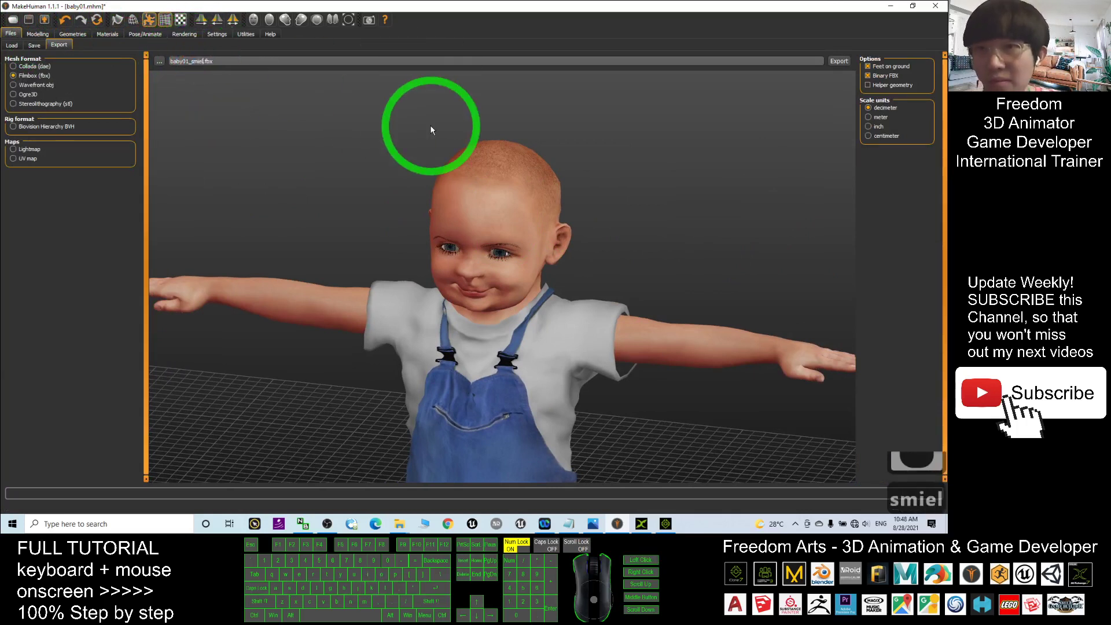
key(BackSpace)
key(BackSpace)
text(l)
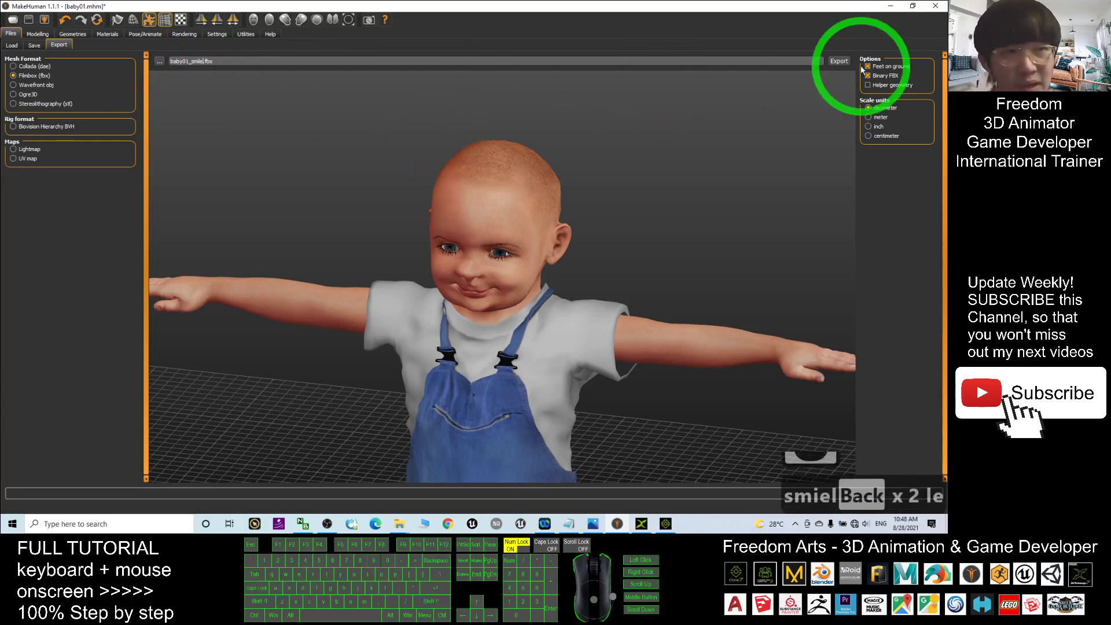
click(837, 62)
- Switch to the Notepad notes to check the expression listed after smile, and return to MakeHuman
click(569, 523)
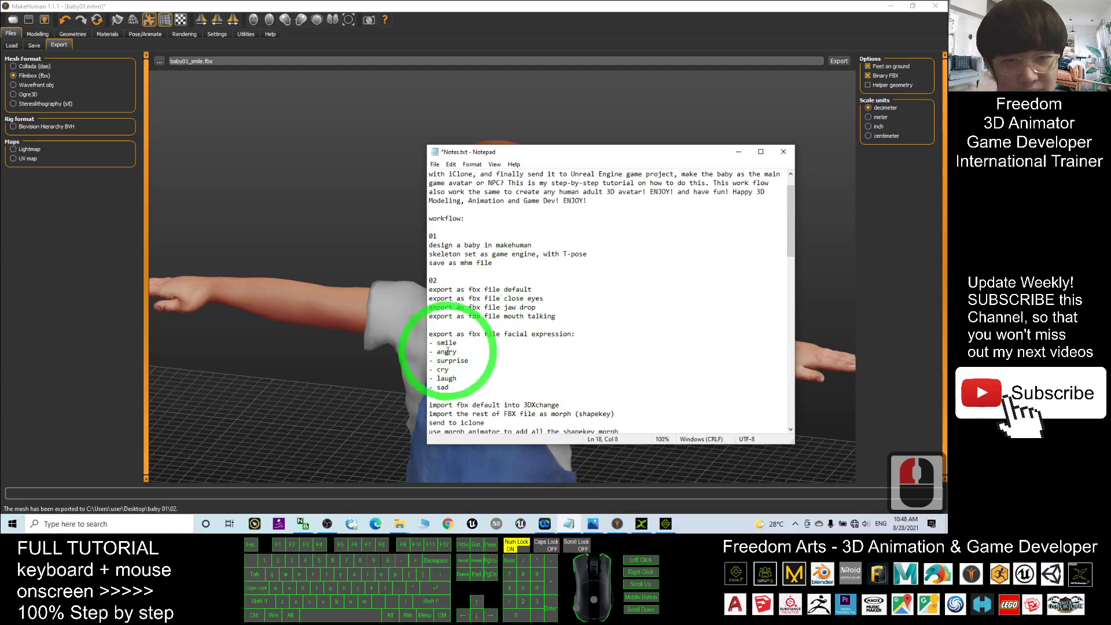
drag(436, 351, 459, 353)
click(551, 333)
click(579, 5)
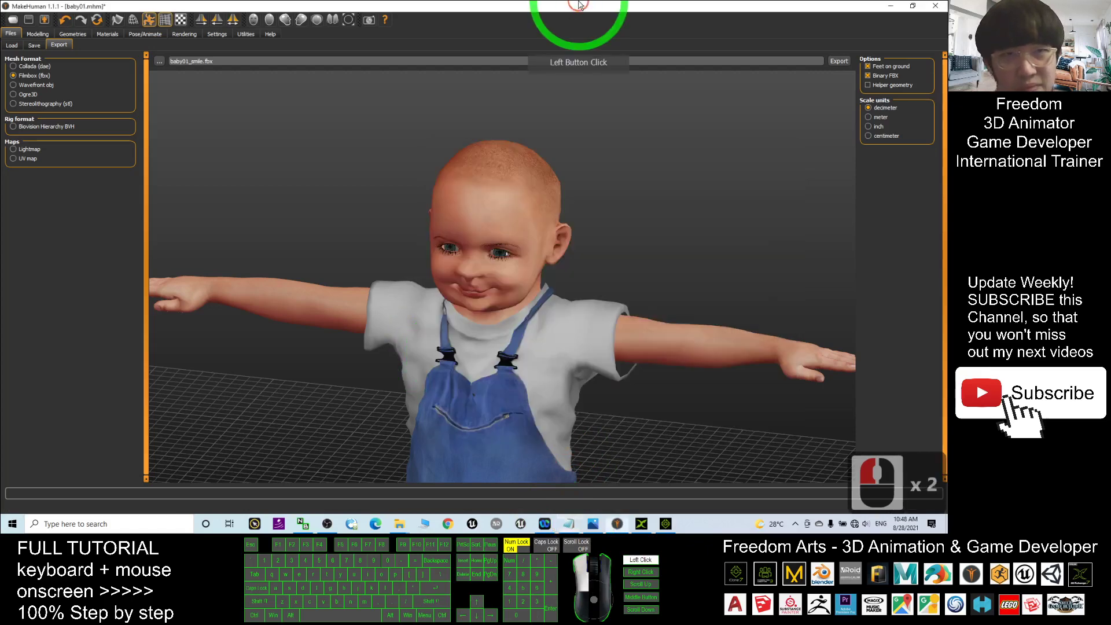
click(563, 205)
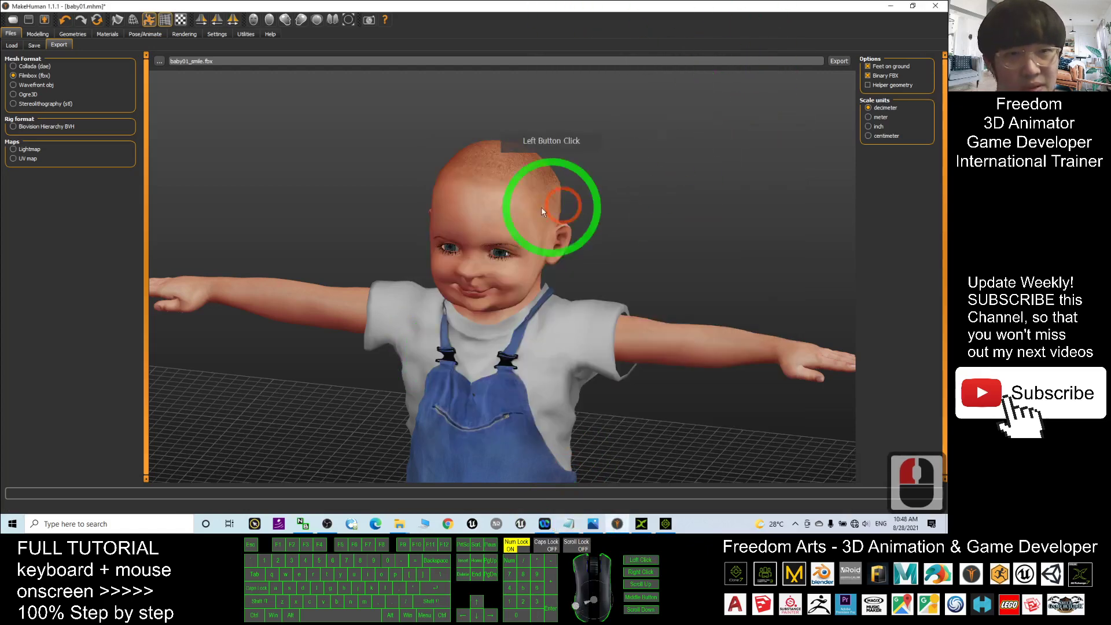
- Apply the Anger01 expression to the baby from the expression library and check the face from the side
click(145, 36)
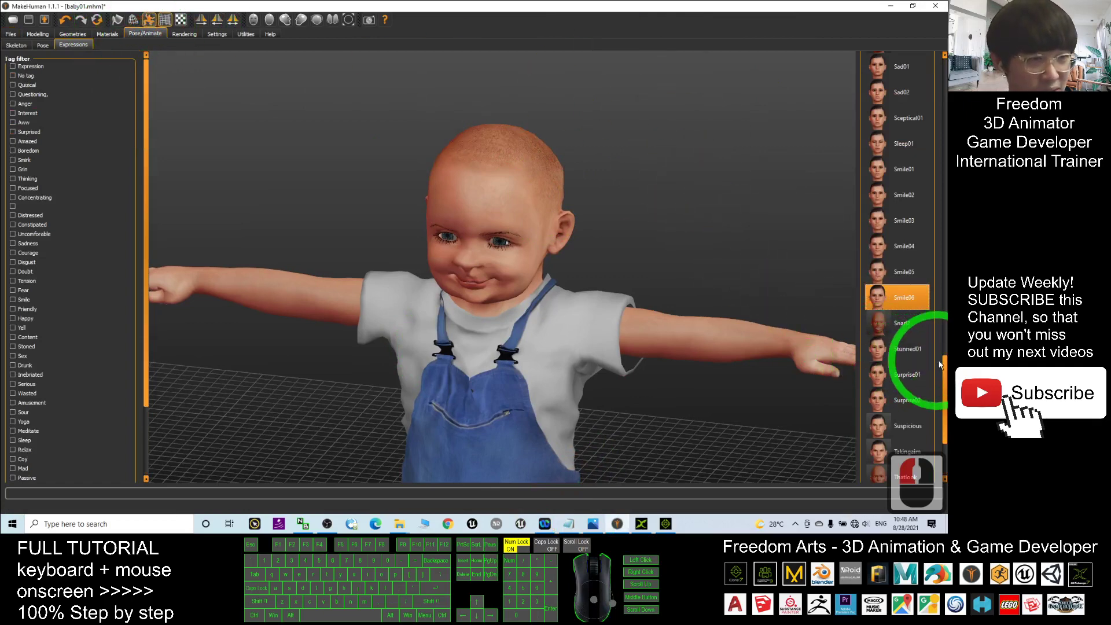
drag(940, 365, 940, 165)
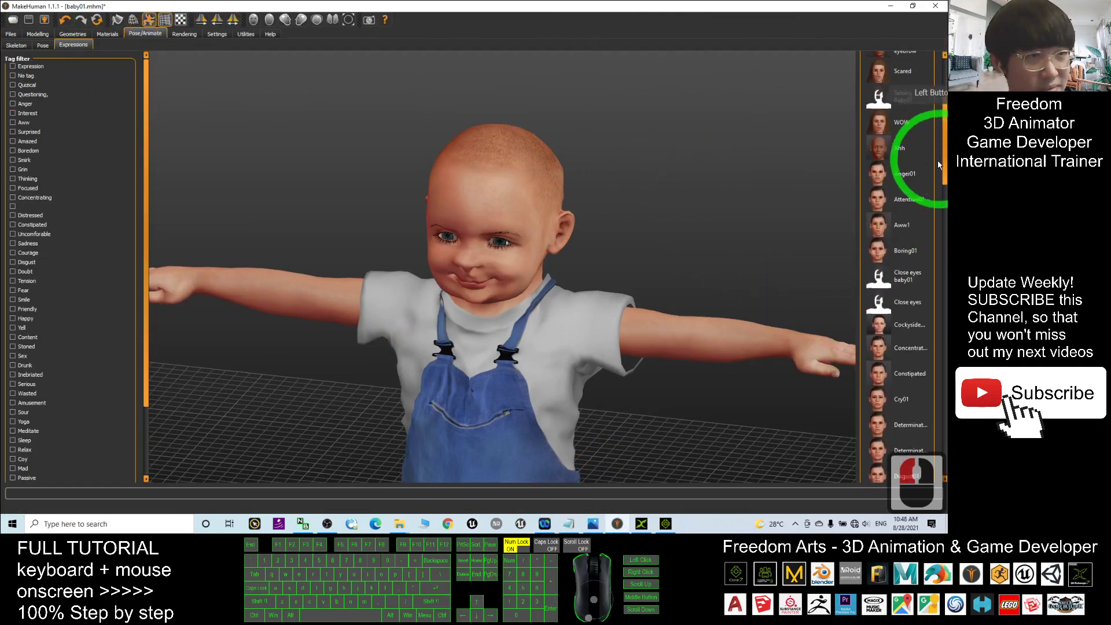
double_click(897, 174)
drag(724, 219, 691, 218)
mouse_move(590, 204)
mouse_down()
mouse_move(603, 203)
mouse_move(584, 202)
mouse_up()
- Export the angry T-posed baby in FBX format as baby01_angry.fbx
click(44, 21)
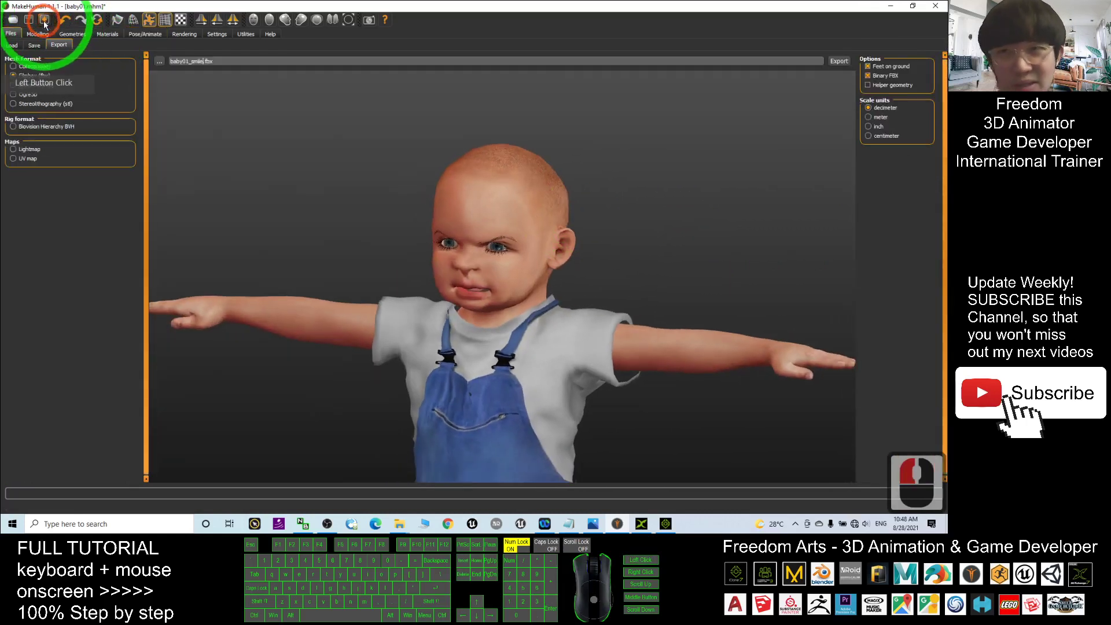
click(155, 83)
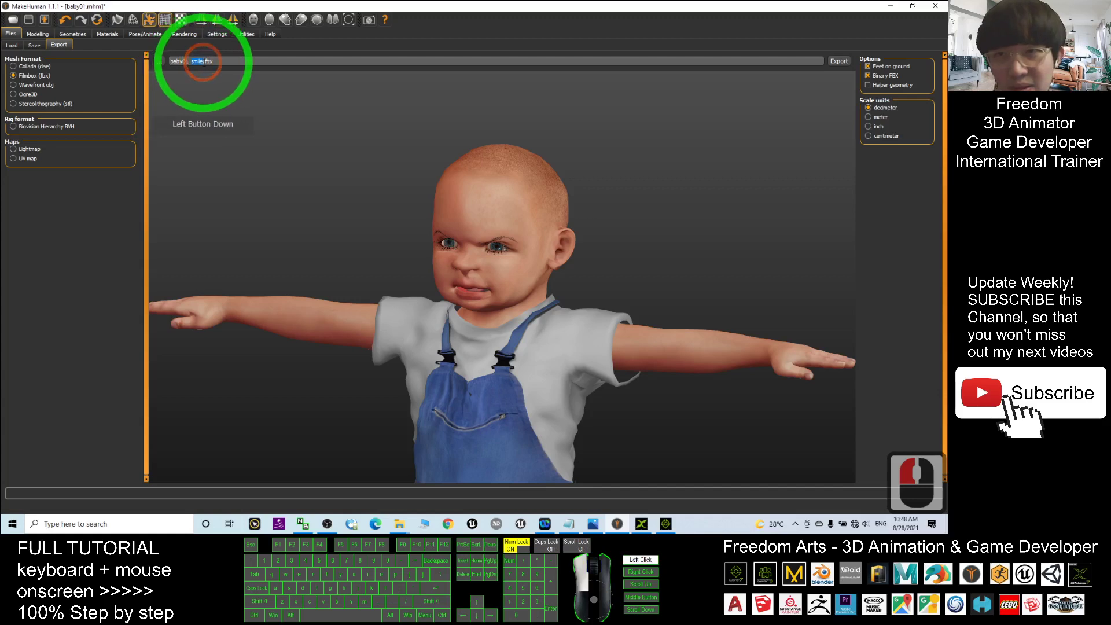
drag(204, 62, 204, 62)
text(angry)
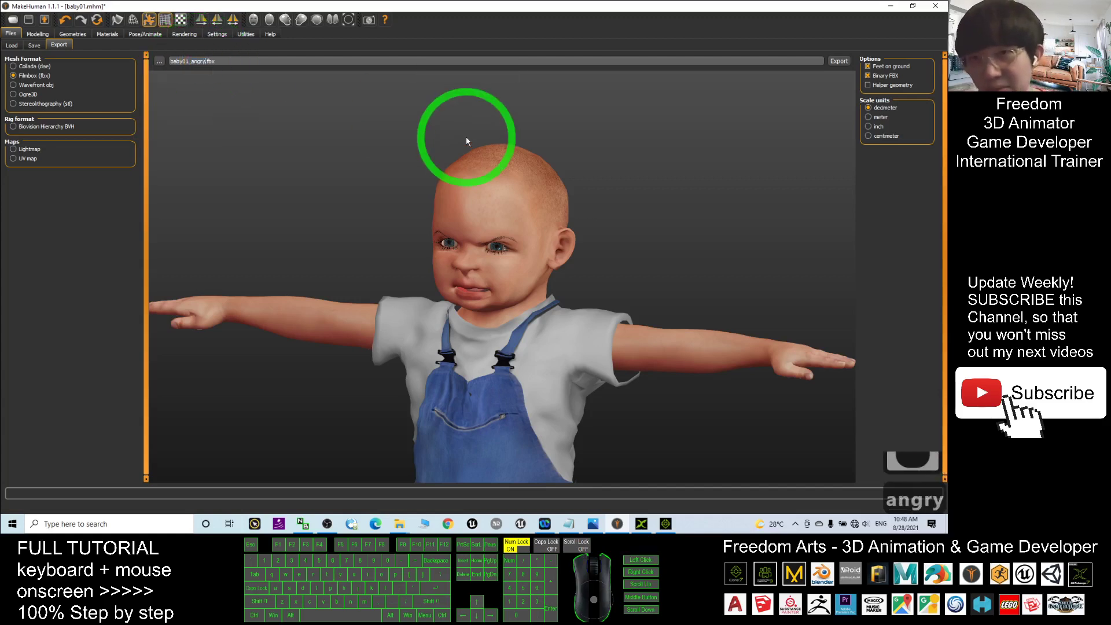
click(840, 61)
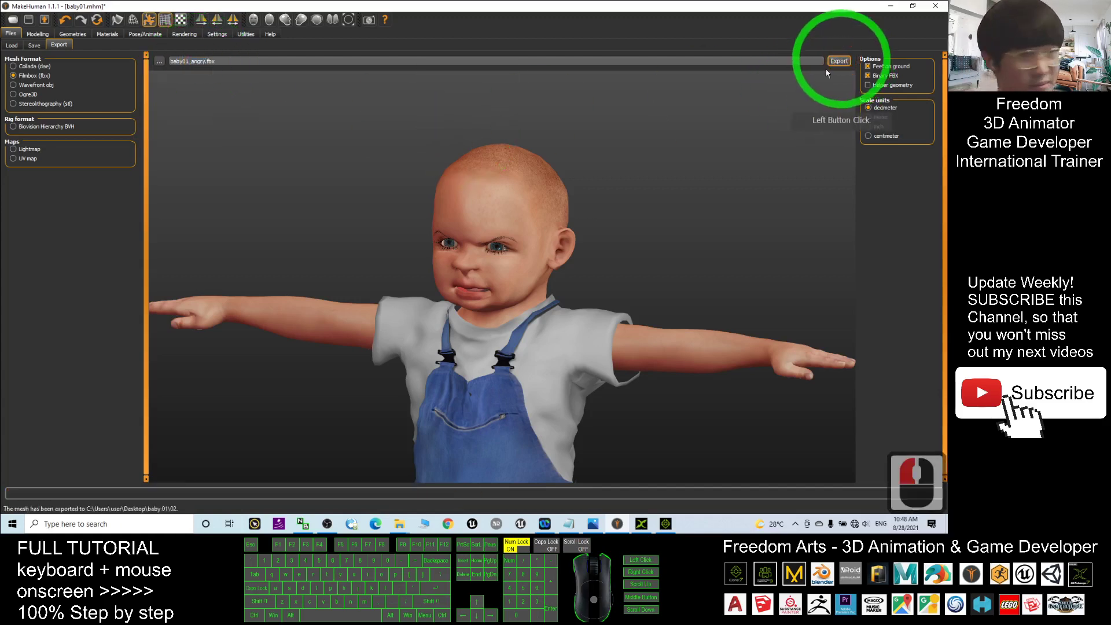
- Examine the angry face from both sides and check the exported FBX files in the 02 folder
drag(383, 282, 606, 219)
click(525, 200)
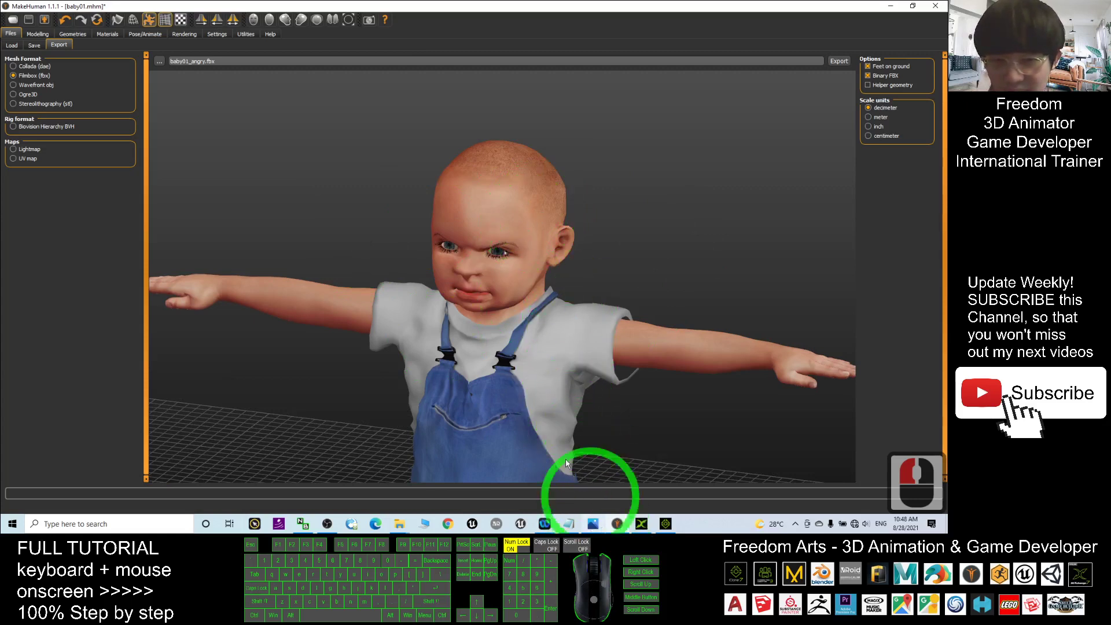
drag(619, 284, 652, 509)
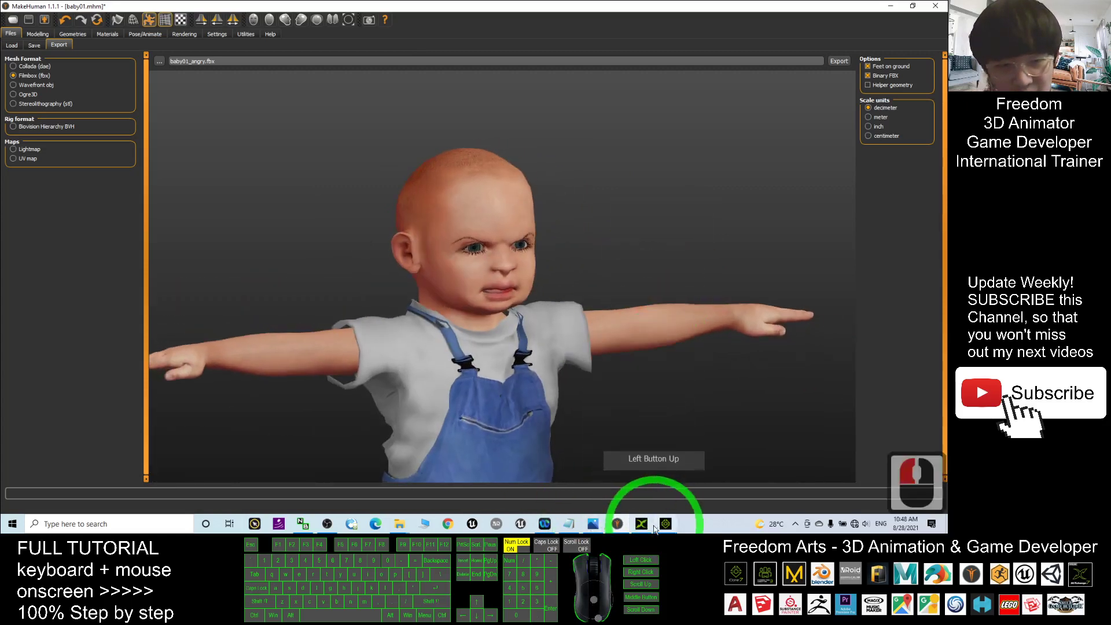
click(616, 529)
click(620, 528)
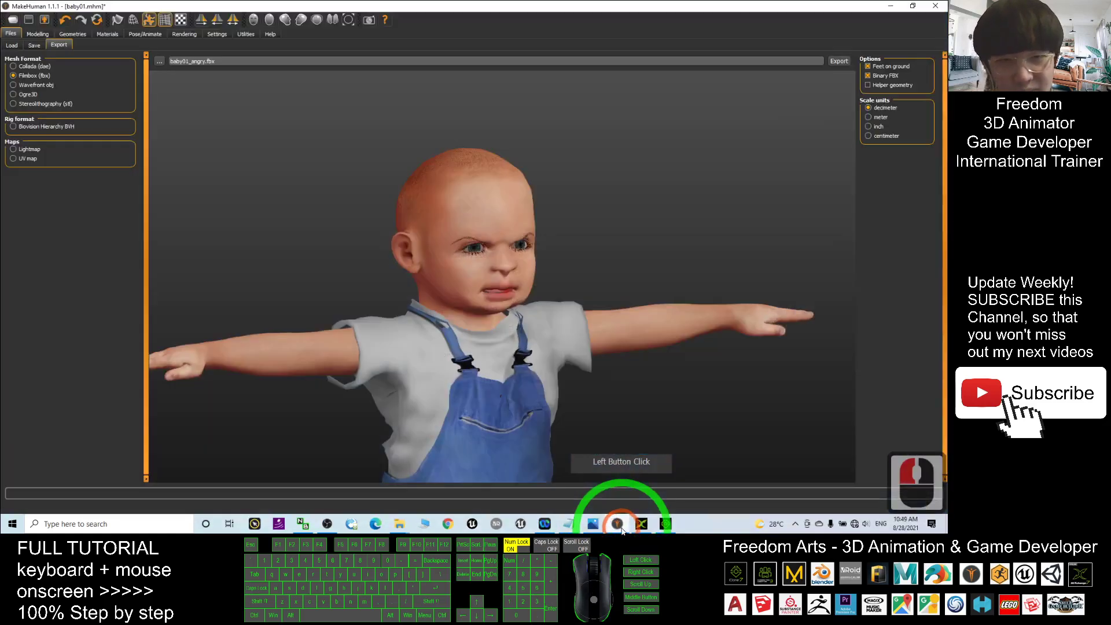
click(618, 527)
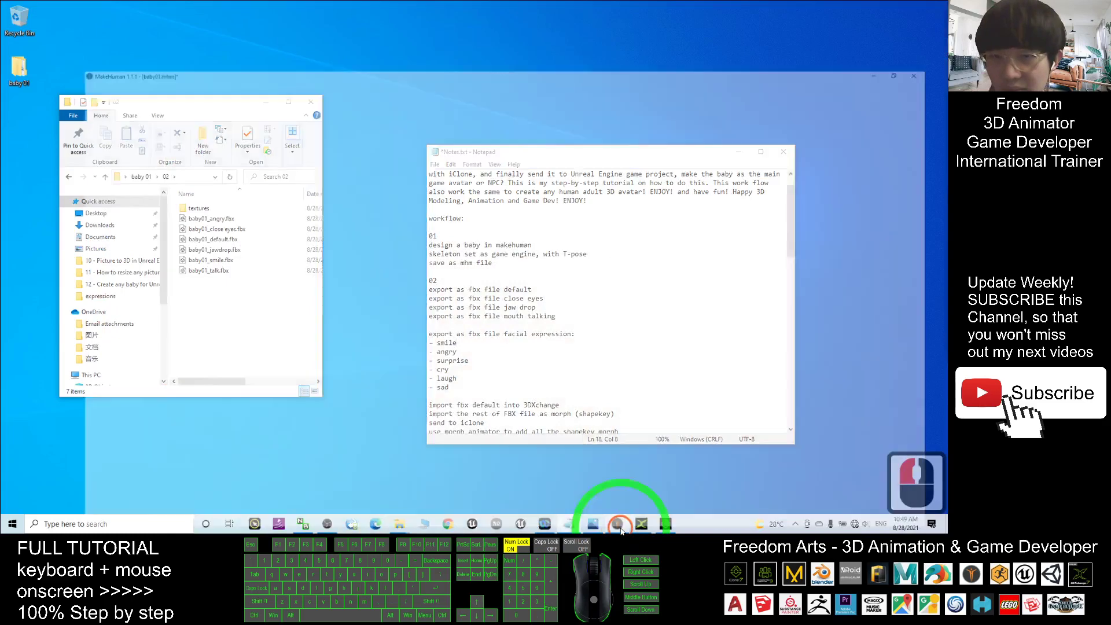
click(619, 528)
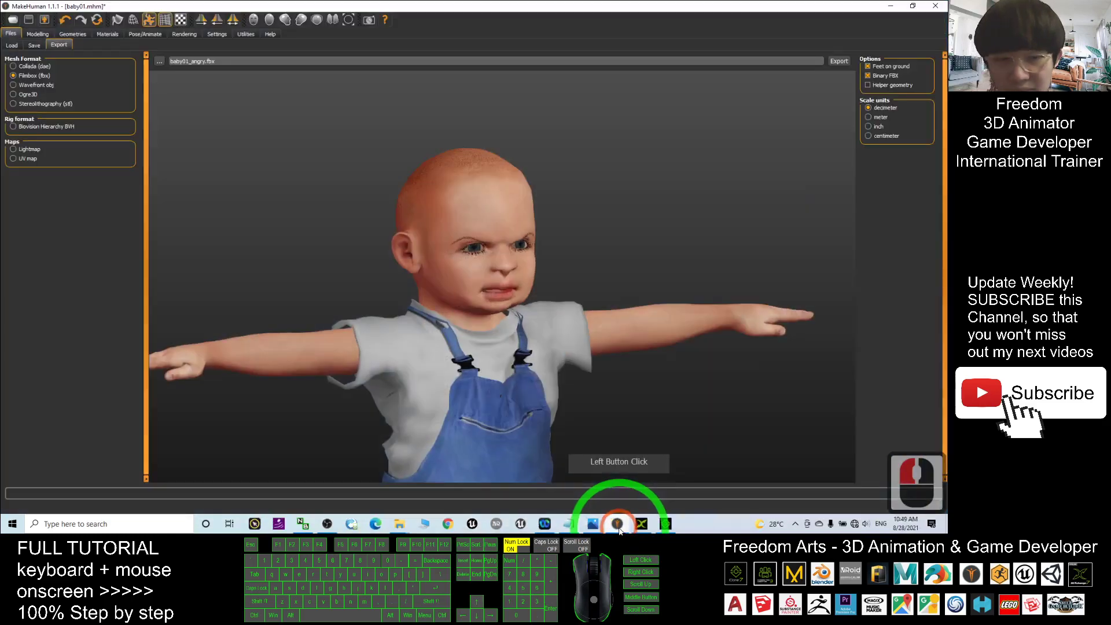
- Look up the expressions that follow angry in the Notepad list and return to MakeHuman
click(569, 524)
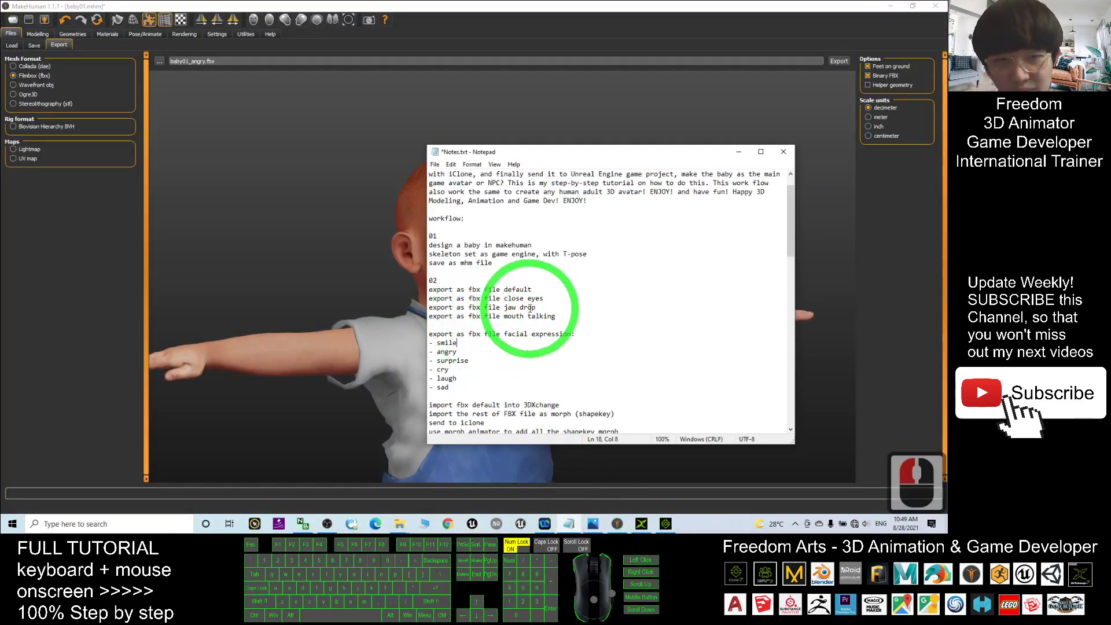
drag(436, 361, 472, 368)
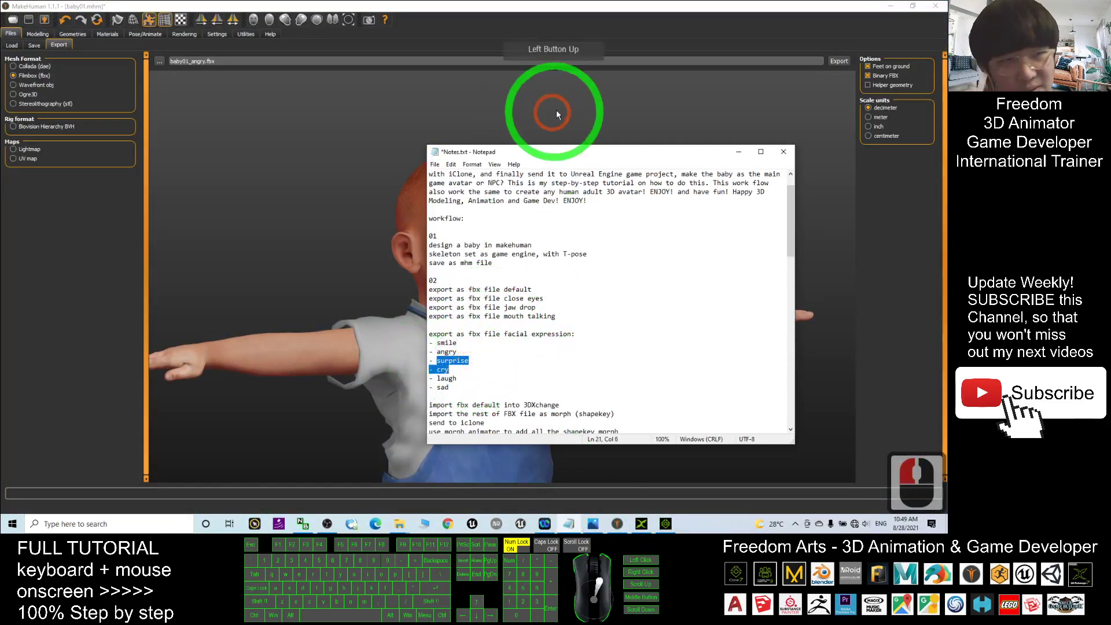
click(558, 109)
- Try the Surprise01 expression on the baby and apply Surprise02 from the expression library
click(144, 33)
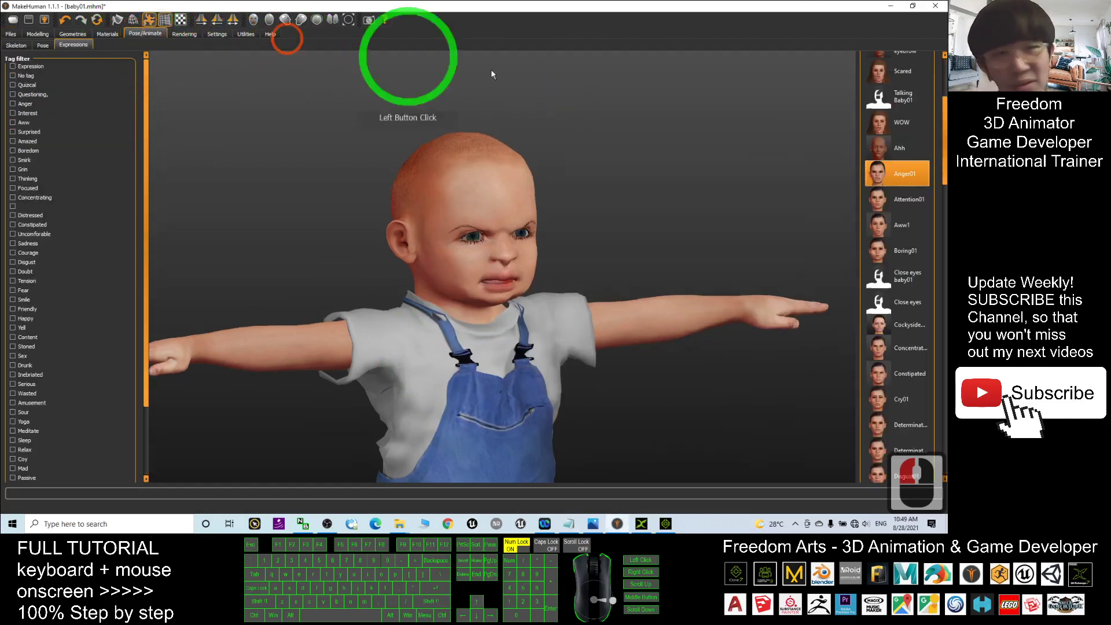
drag(945, 132, 939, 415)
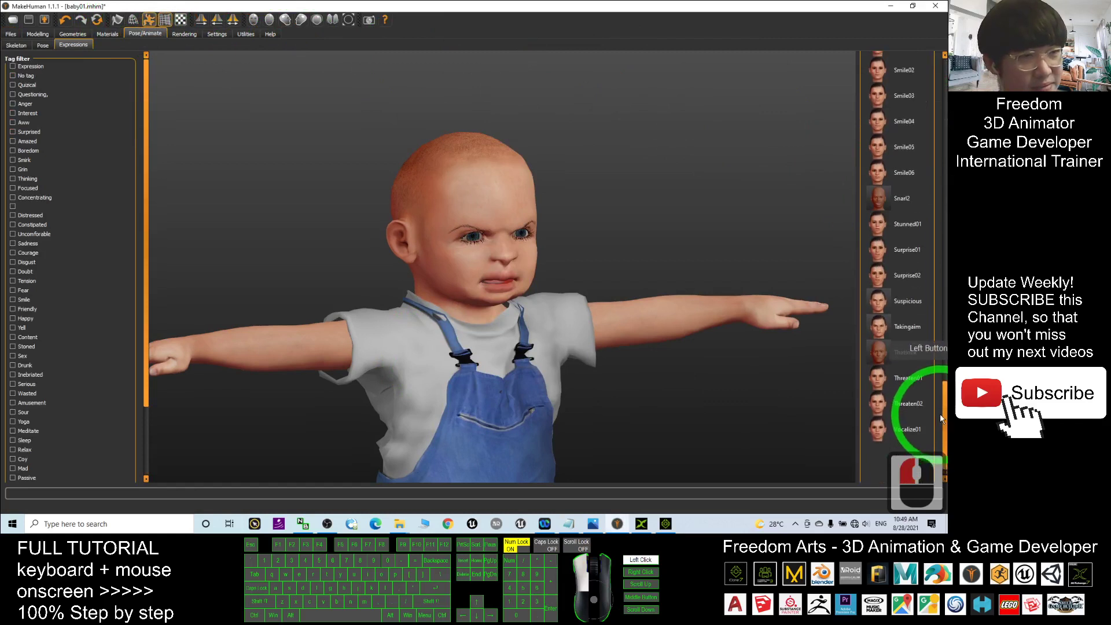
click(908, 247)
click(904, 276)
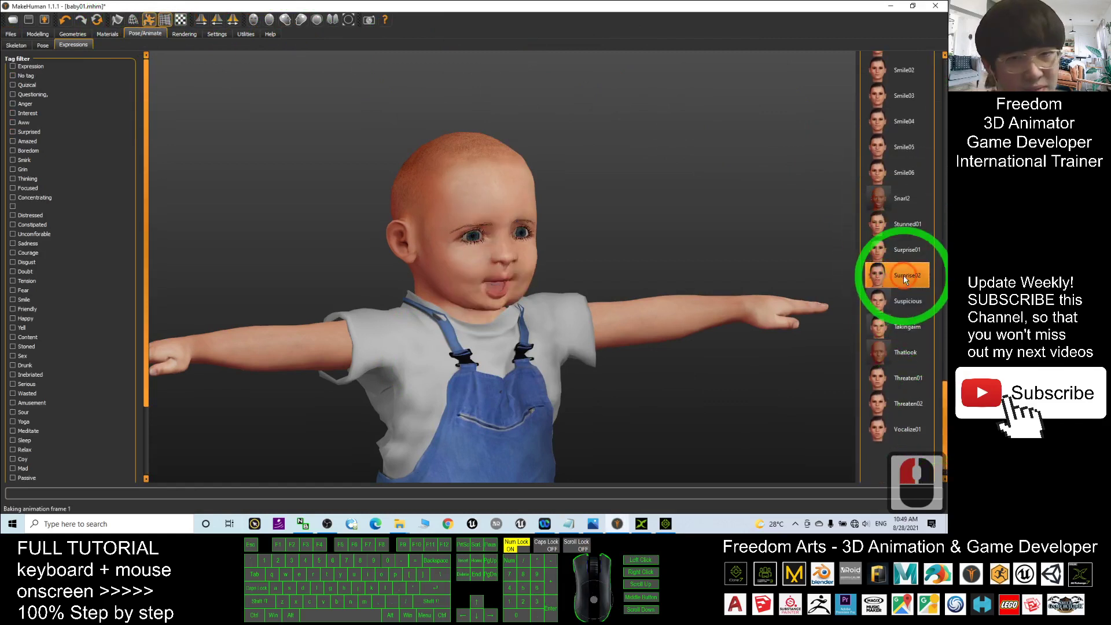
- Compare the surprised face from both sides and apply Surprise01 from the expression library
drag(700, 184, 660, 185)
double_click(907, 250)
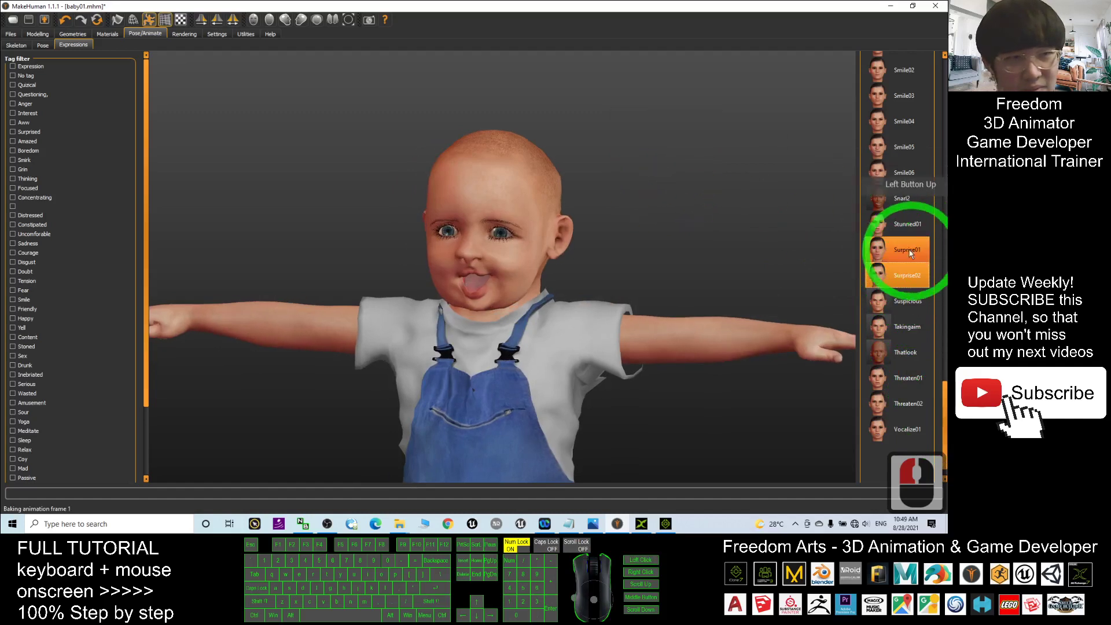
drag(499, 243, 505, 310)
scroll(576, 198, up, 2)
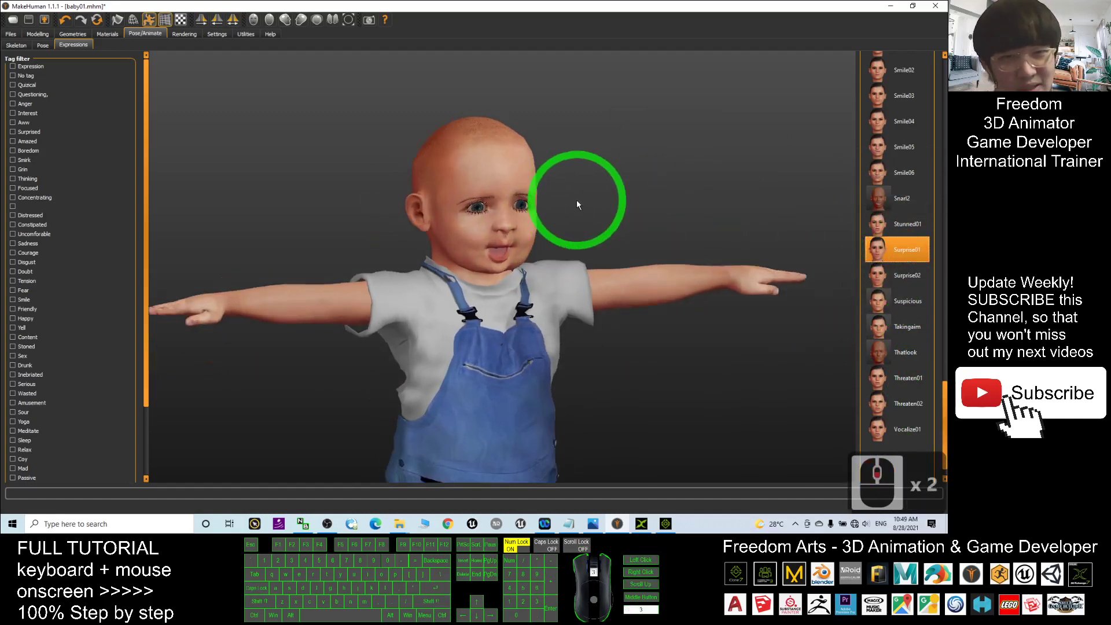
scroll(576, 200, down, 8)
drag(632, 304, 584, 309)
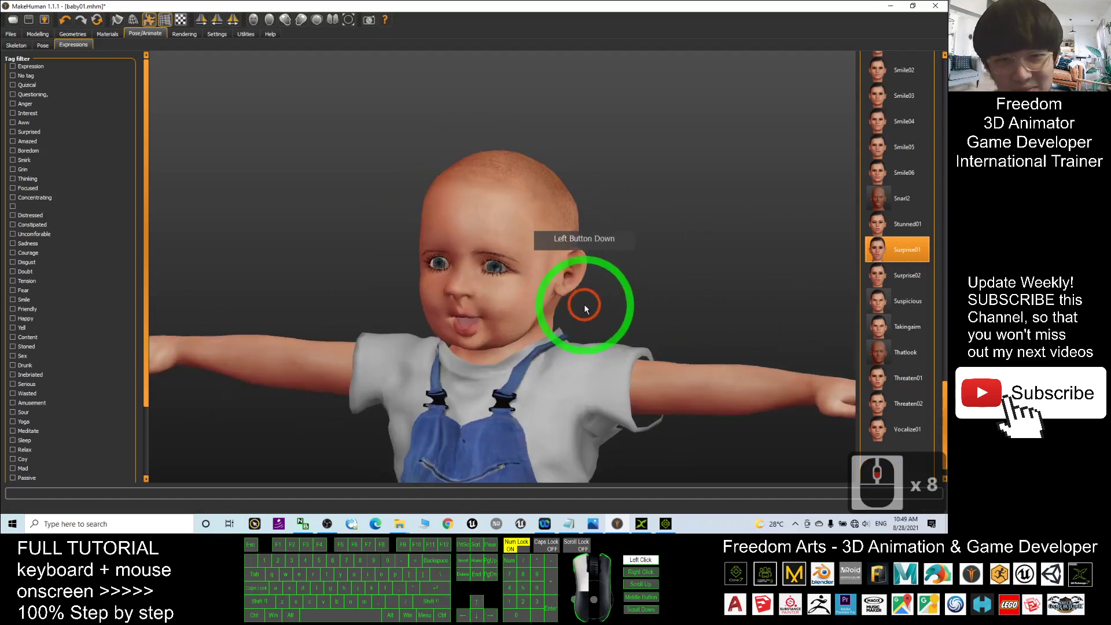
- Export the surprised T-posed baby in FBX format as baby01_surprise.fbx
click(45, 21)
click(188, 58)
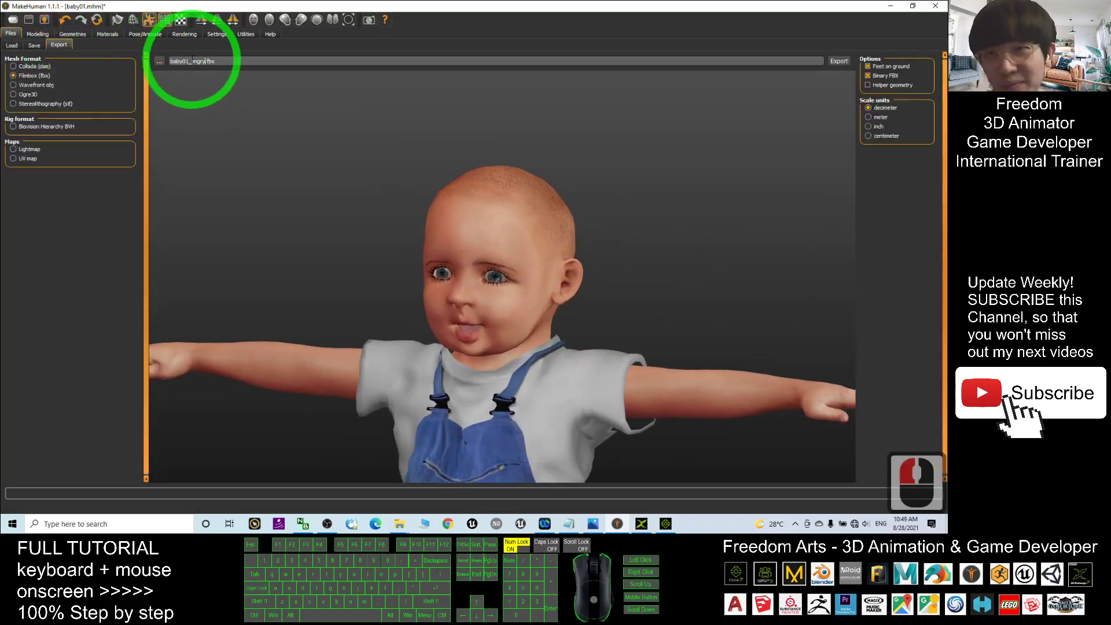
drag(204, 60, 204, 61)
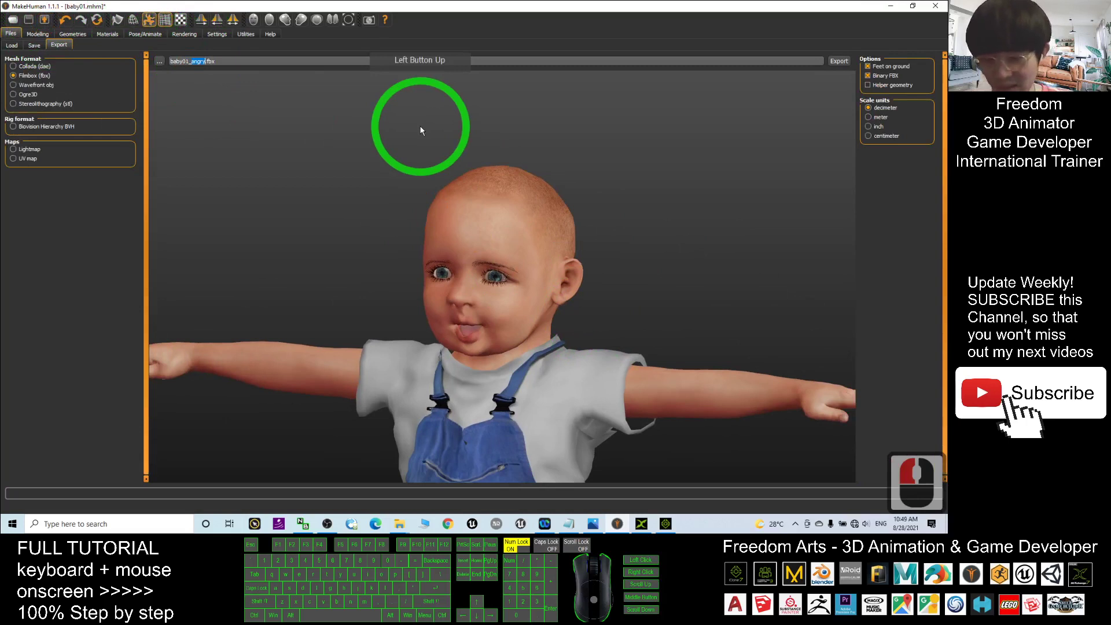
text(su)
key(BackSpace)
text(s)
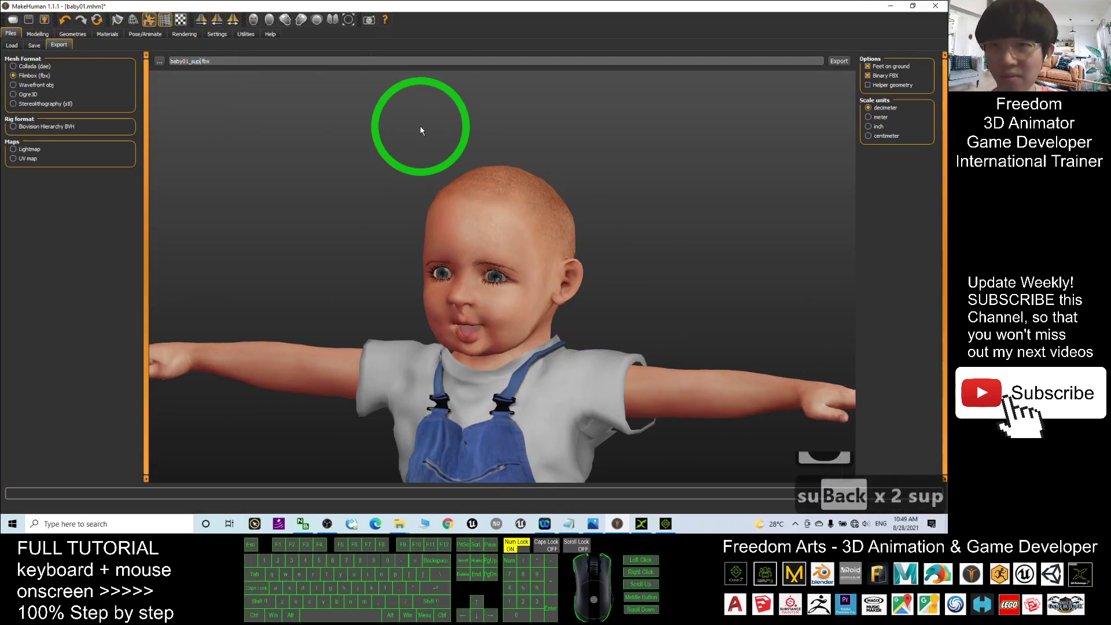
key(BackSpace)
text(rprise)
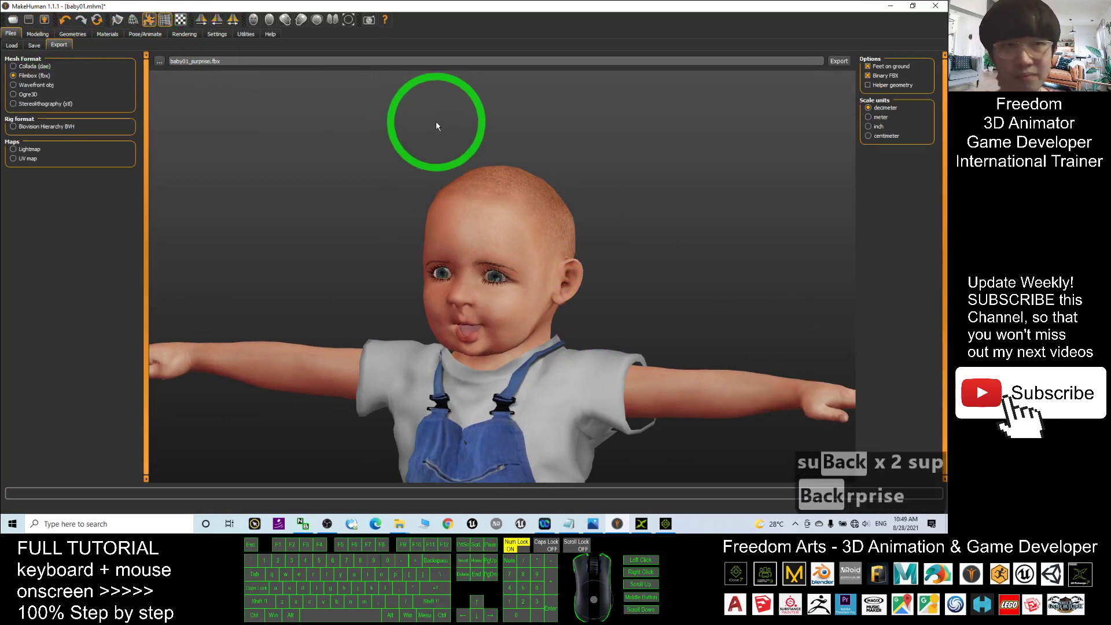
click(838, 61)
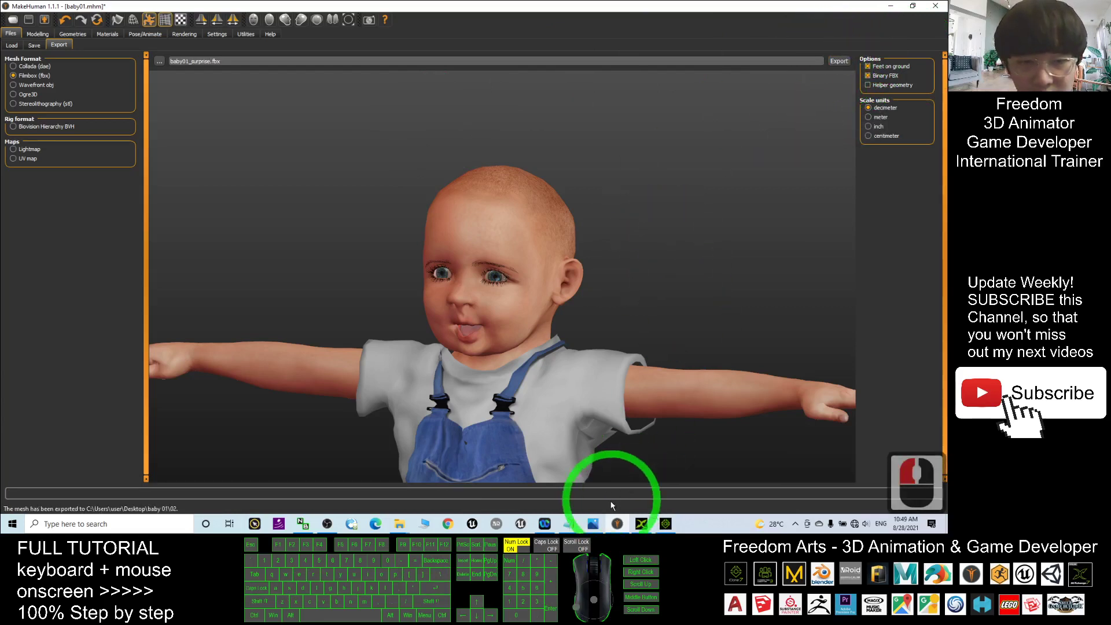
- Look up the expression that follows surprise in the Notepad list and return to MakeHuman
click(575, 526)
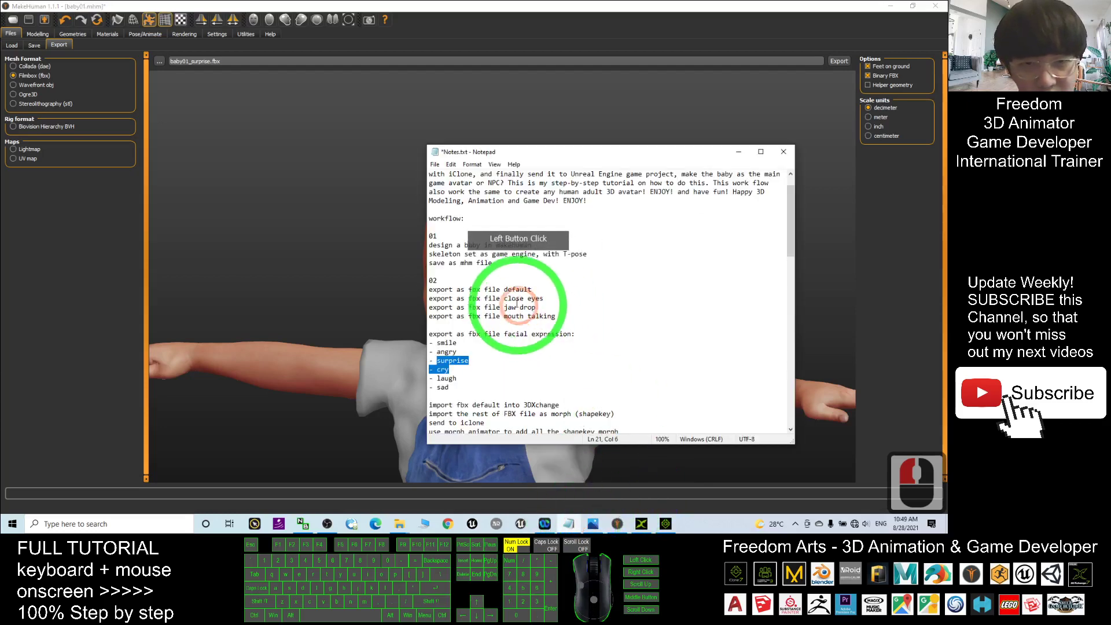
double_click(450, 370)
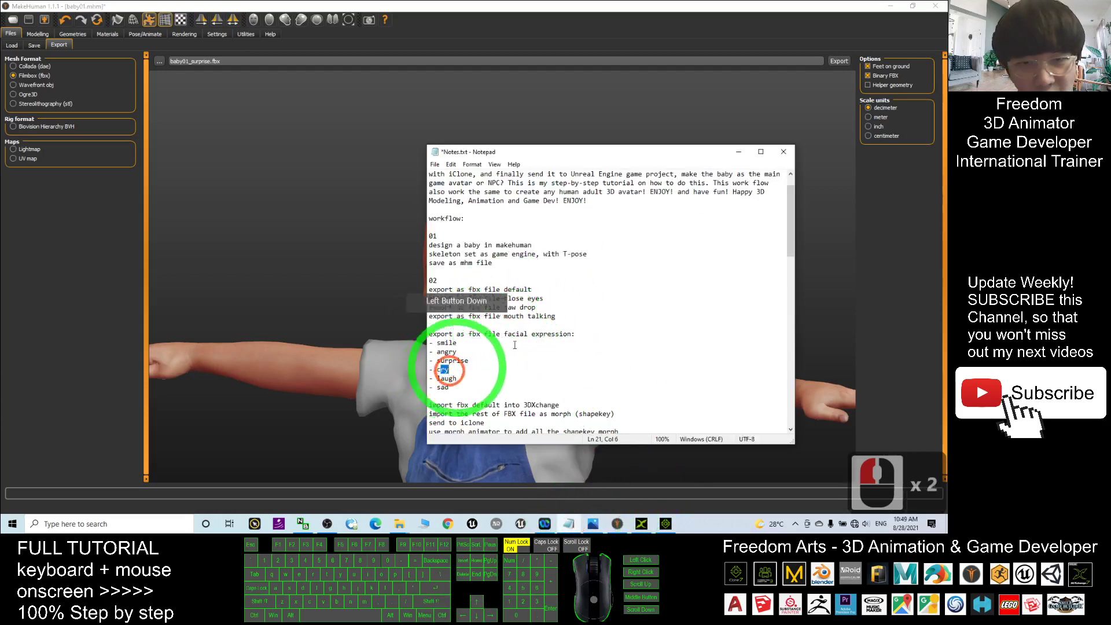
click(596, 90)
click(316, 43)
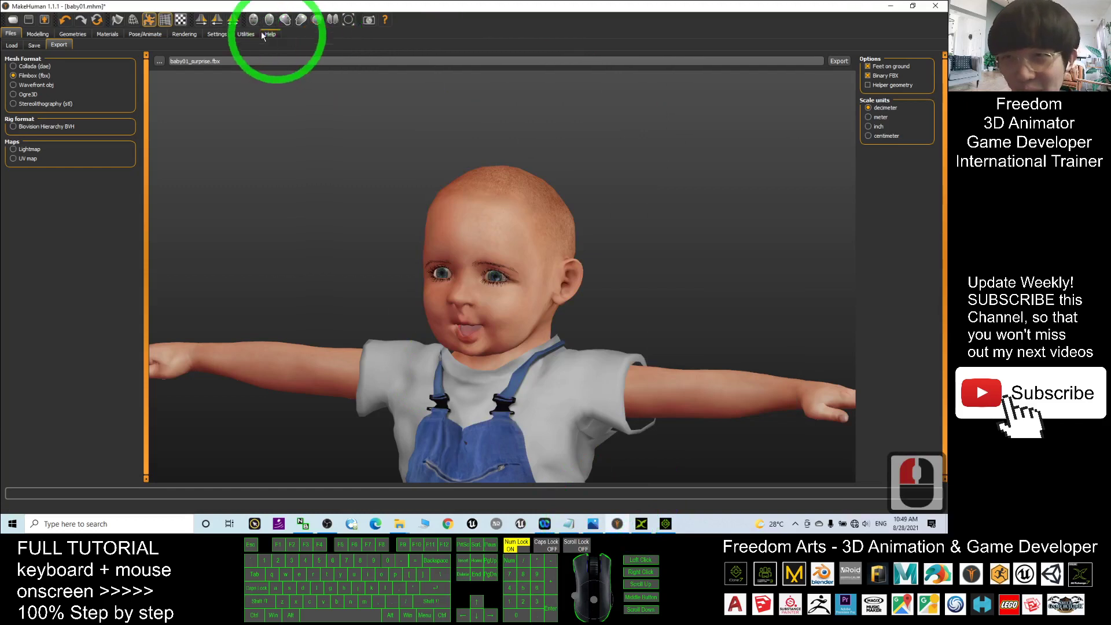
- Try Cry01 and other Effort expressions on the baby, and apply Effort01 as the crying face
click(139, 36)
drag(944, 404, 943, 145)
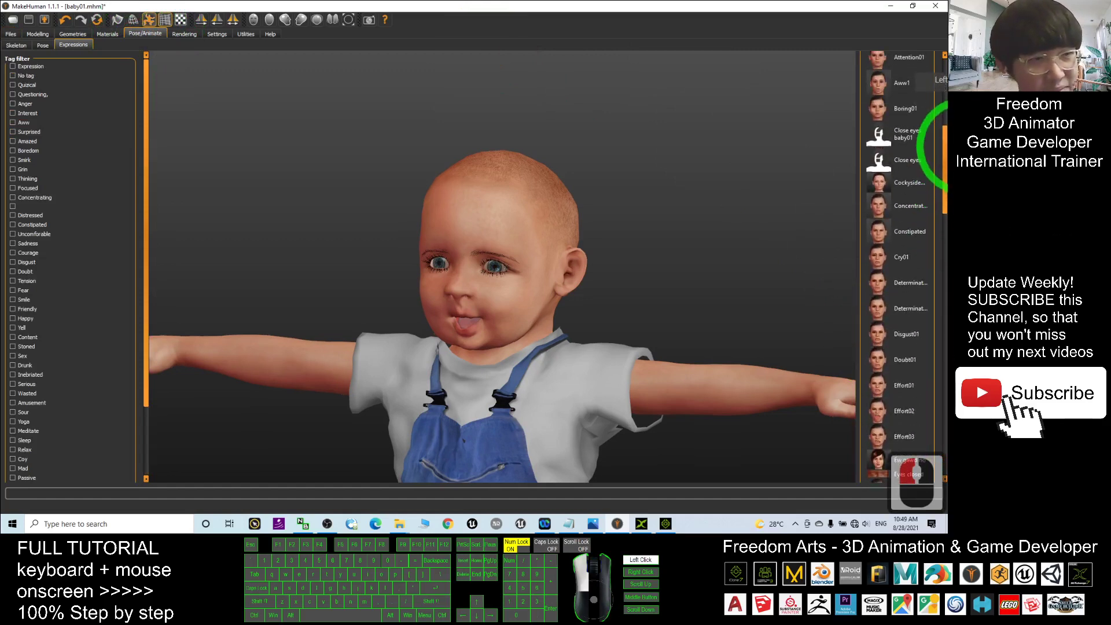
click(911, 264)
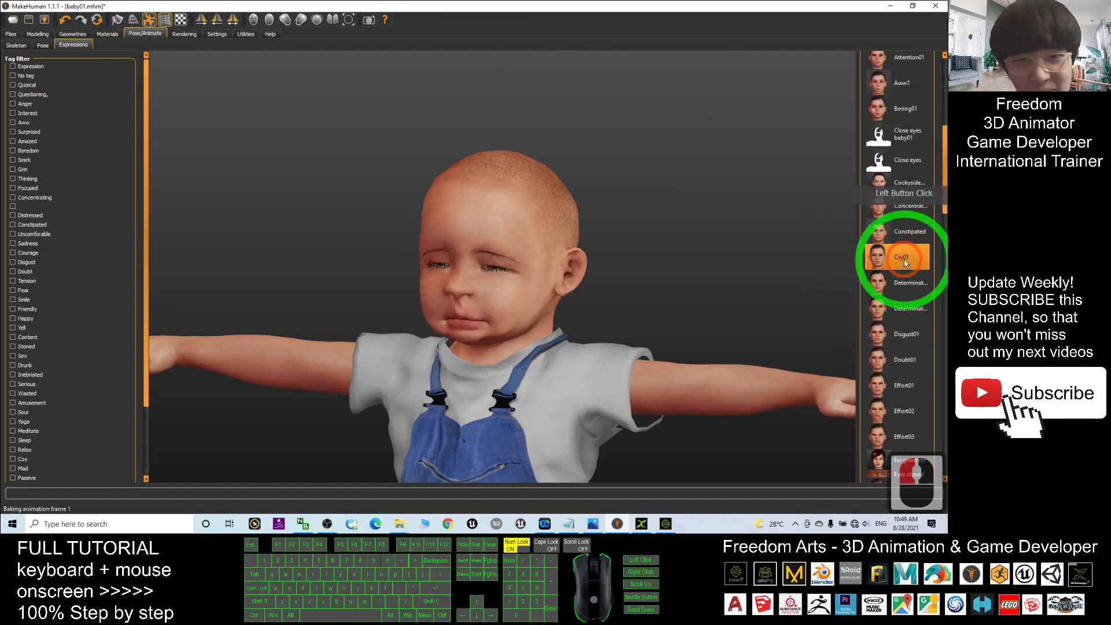
mouse_move(624, 297)
mouse_down()
mouse_move(675, 286)
mouse_move(633, 293)
mouse_move(703, 307)
mouse_move(632, 307)
mouse_up()
click(893, 388)
click(897, 405)
click(878, 435)
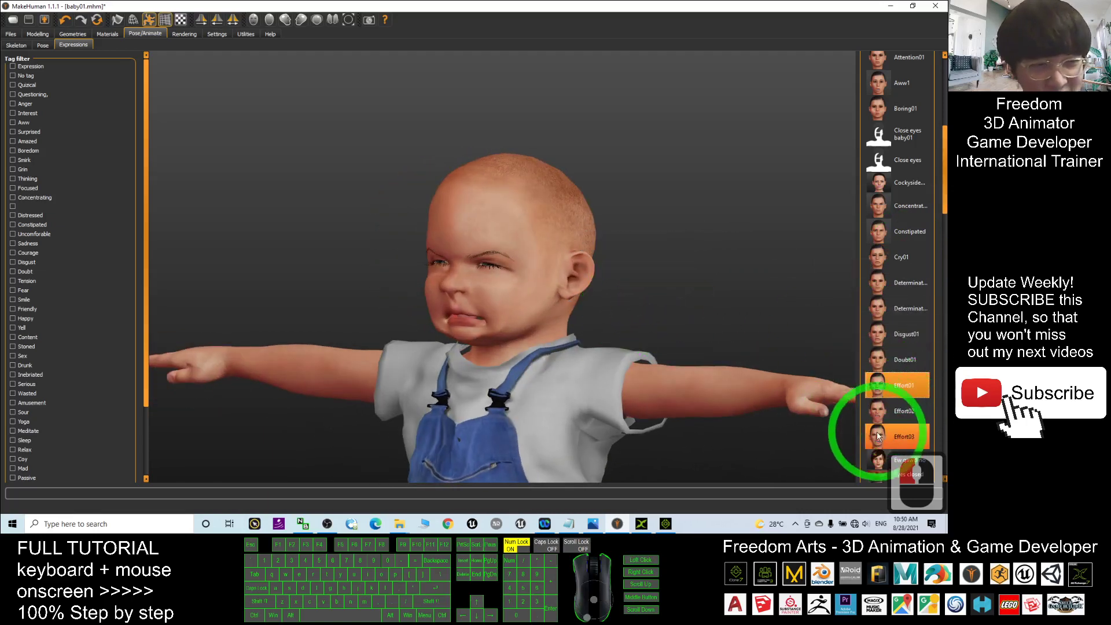
mouse_move(680, 324)
mouse_down()
mouse_move(719, 317)
mouse_move(702, 328)
mouse_move(694, 318)
mouse_up()
click(900, 394)
click(901, 394)
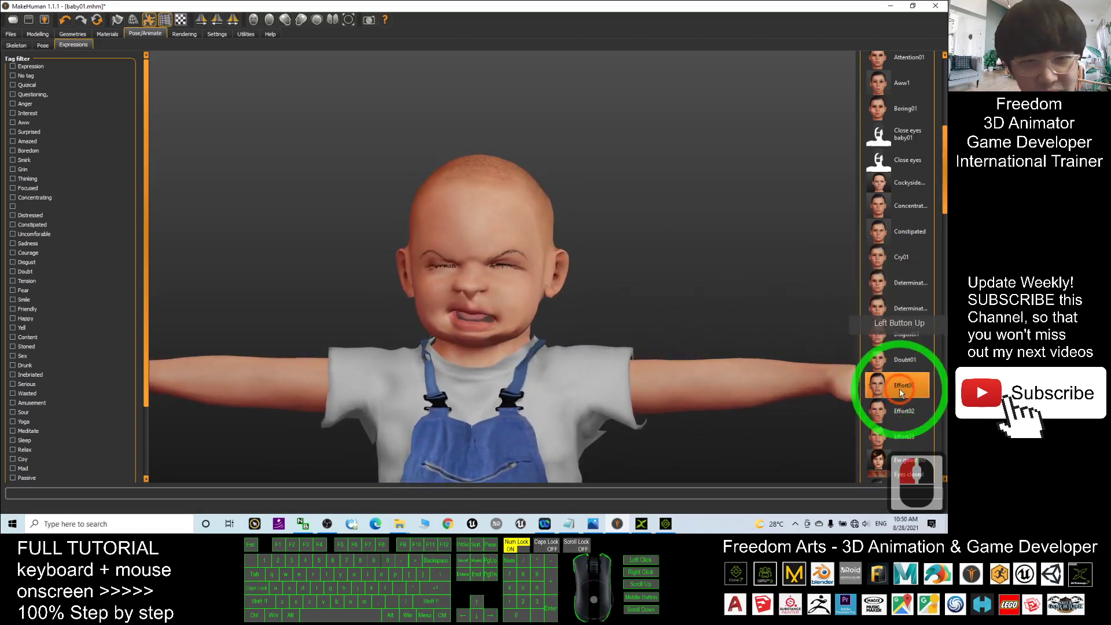
drag(632, 305, 454, 248)
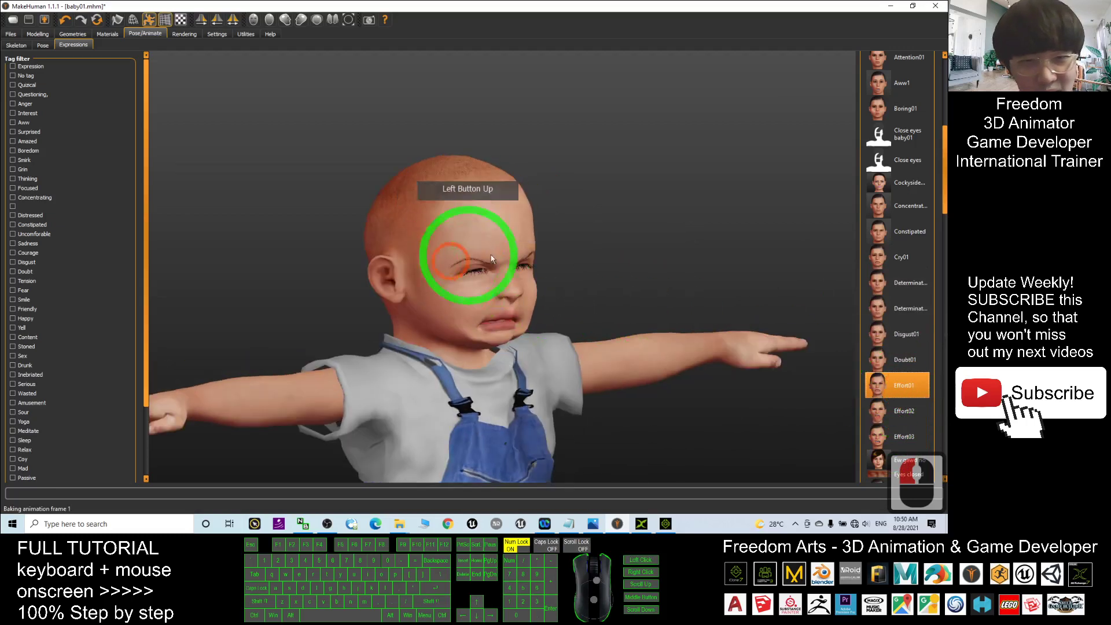
drag(640, 179, 290, 119)
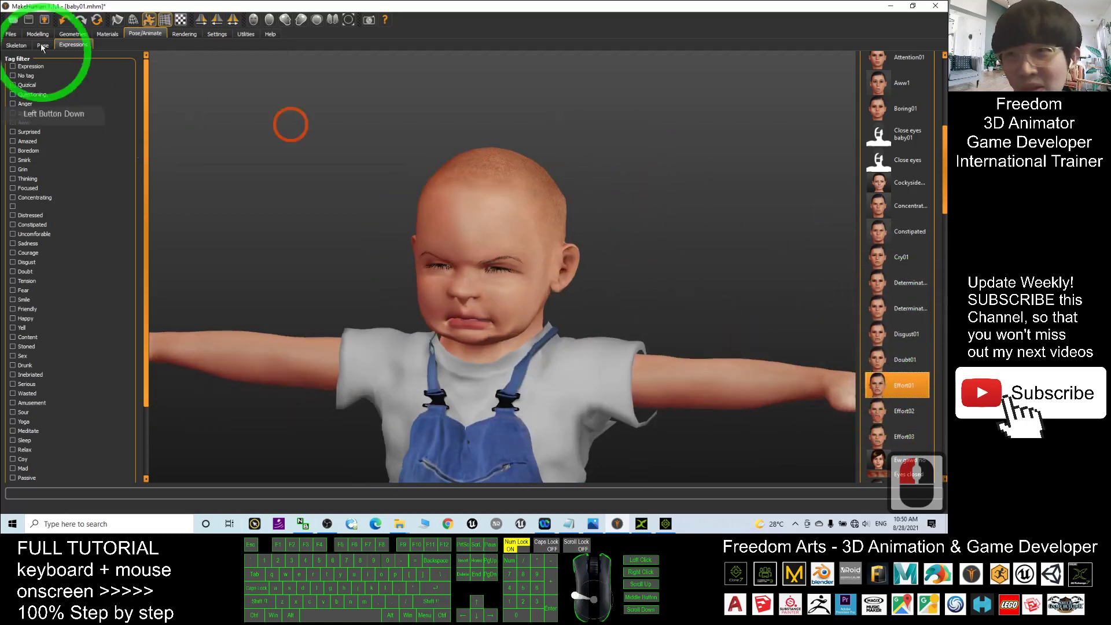
- Export the crying T-posed baby in FBX format as baby01_cry.fbx
click(44, 20)
click(197, 61)
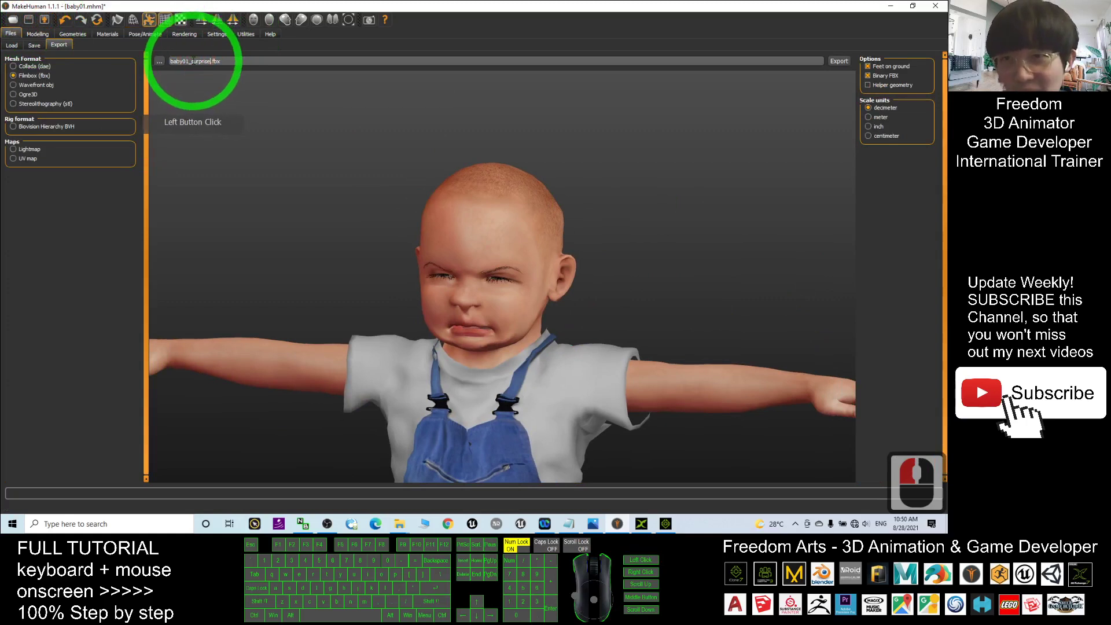
drag(192, 61, 212, 61)
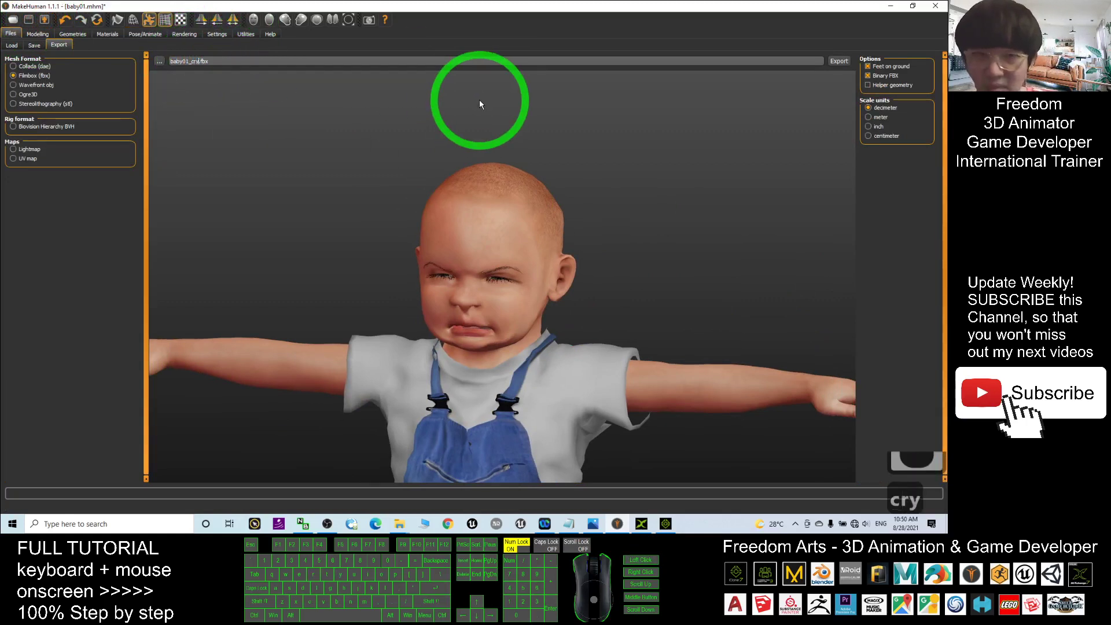
click(839, 60)
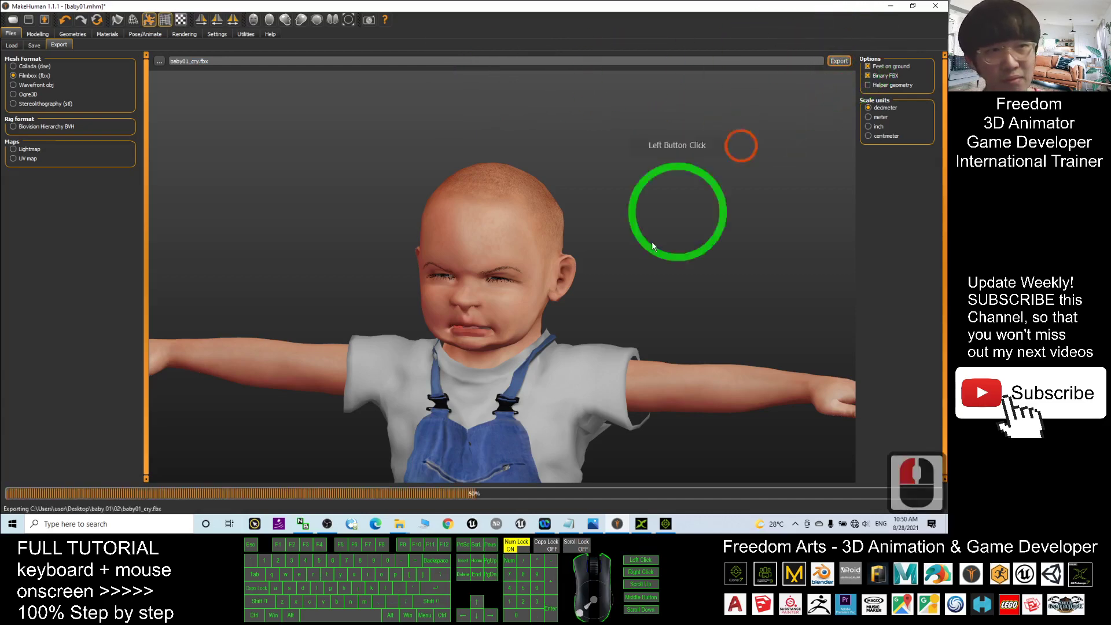
- Look up the expression that follows cry in the Notepad list and return to MakeHuman
click(575, 524)
double_click(442, 369)
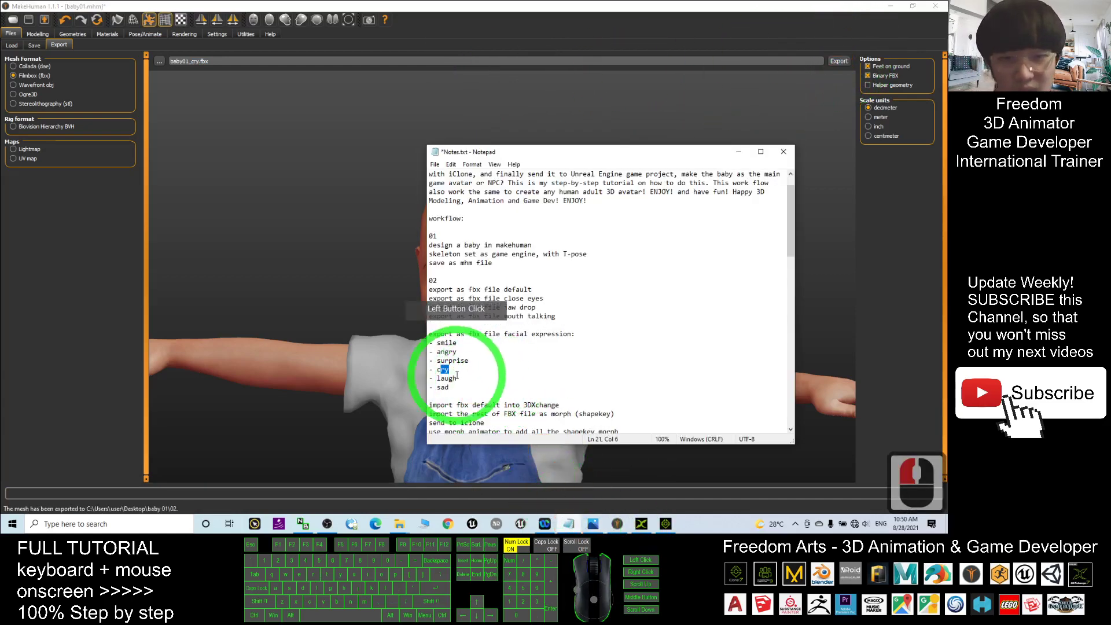
drag(438, 378, 452, 378)
click(372, 239)
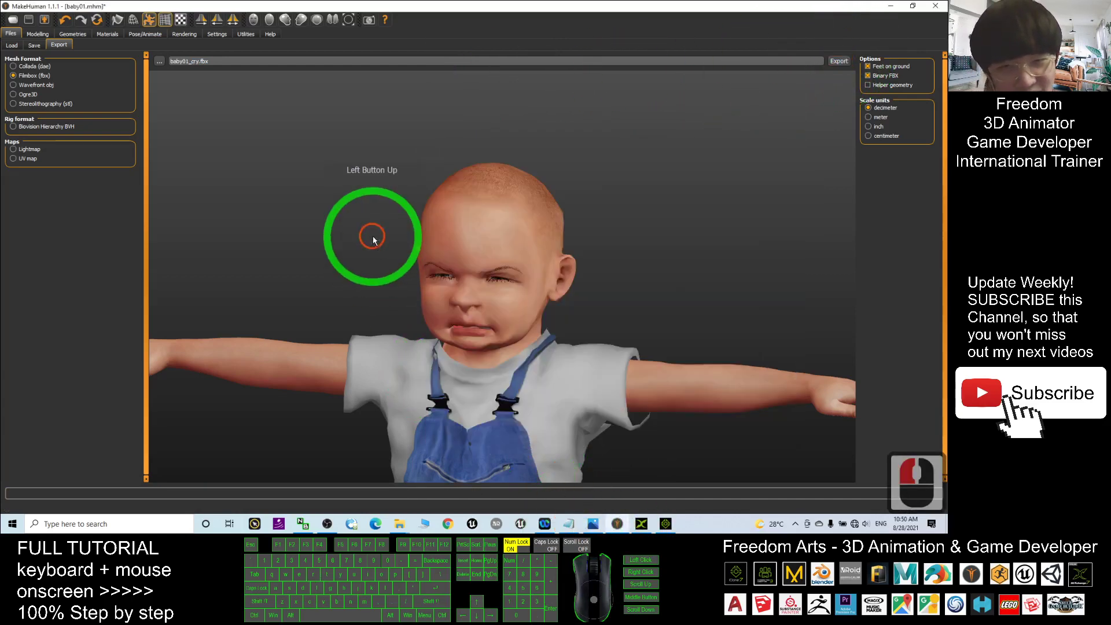
- Try Laugh02 and the Lemonface expressions on the baby, and apply Laugh01 as the laughing face
click(147, 34)
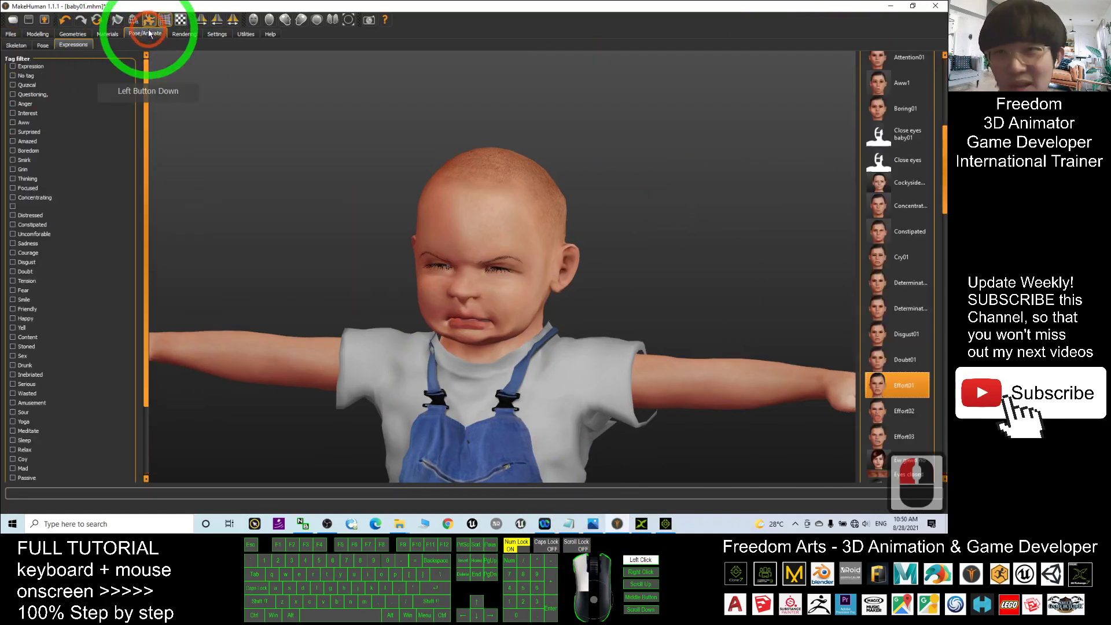
drag(945, 195, 944, 304)
double_click(903, 310)
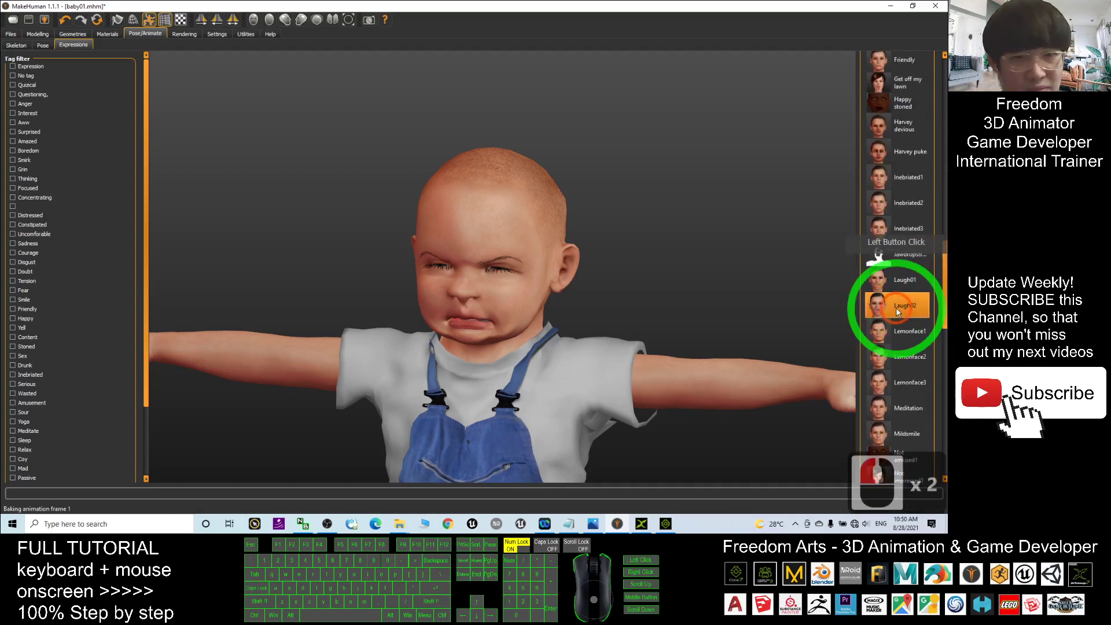
drag(662, 293, 662, 295)
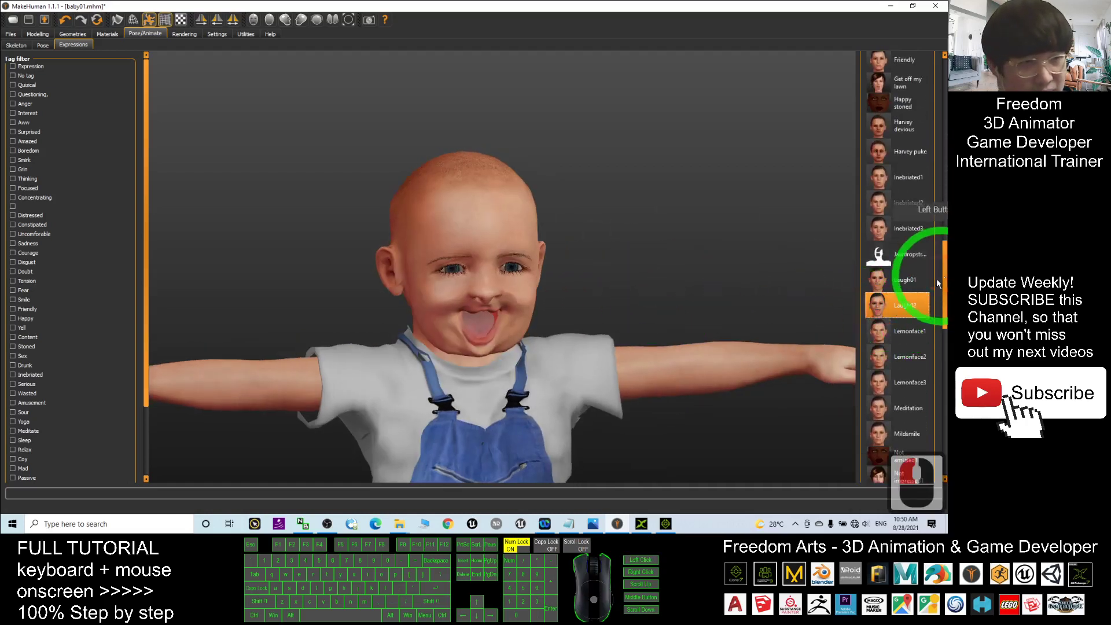
click(922, 280)
click(914, 312)
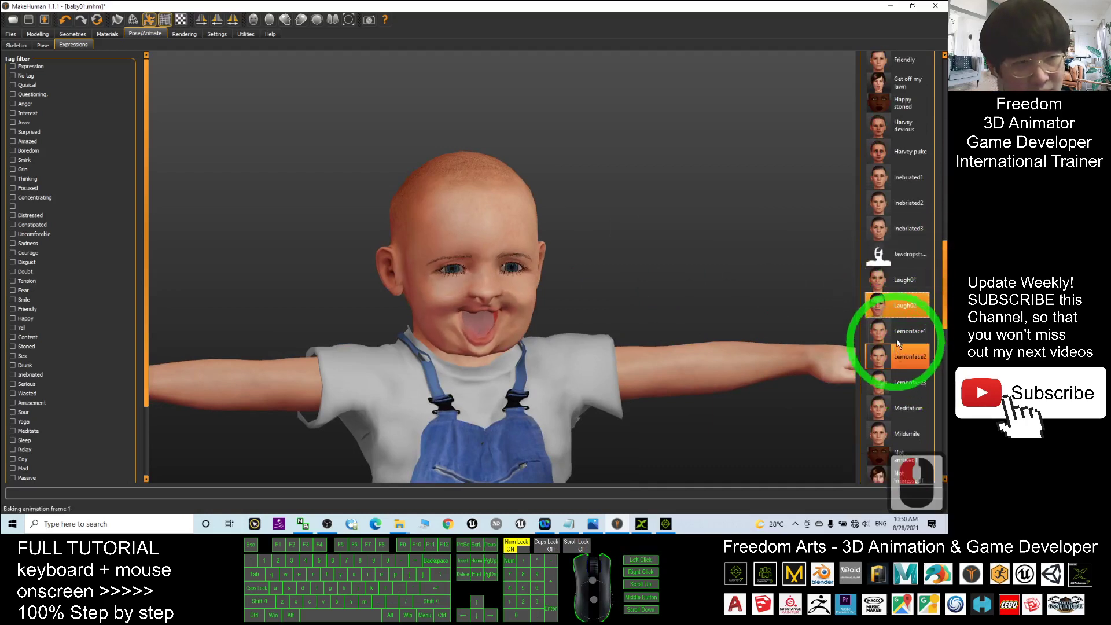
click(904, 361)
click(909, 333)
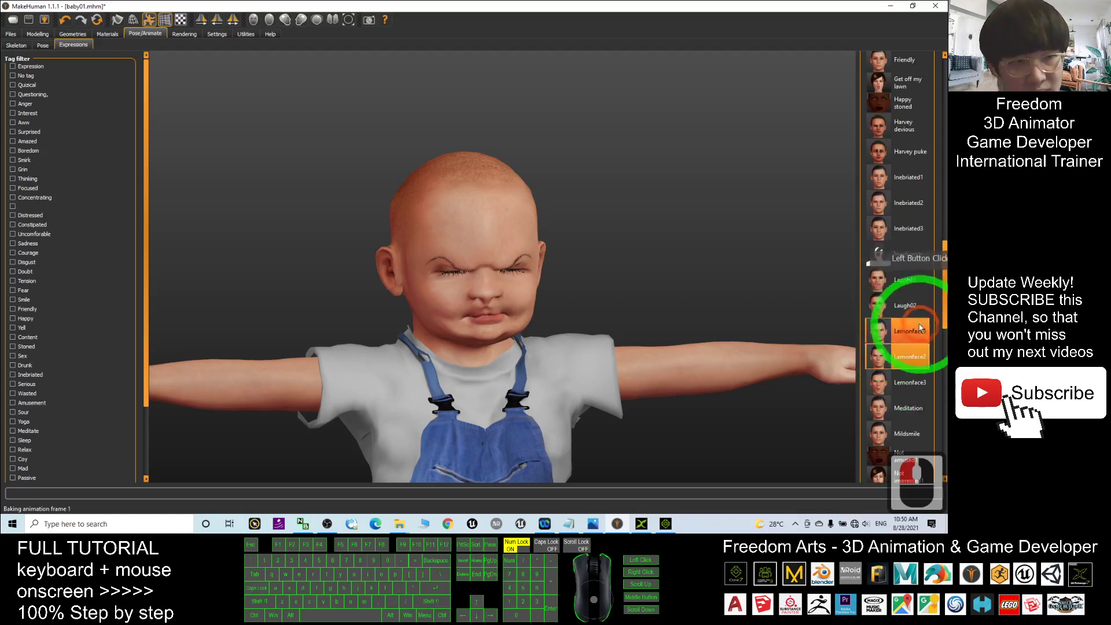
click(906, 306)
click(906, 284)
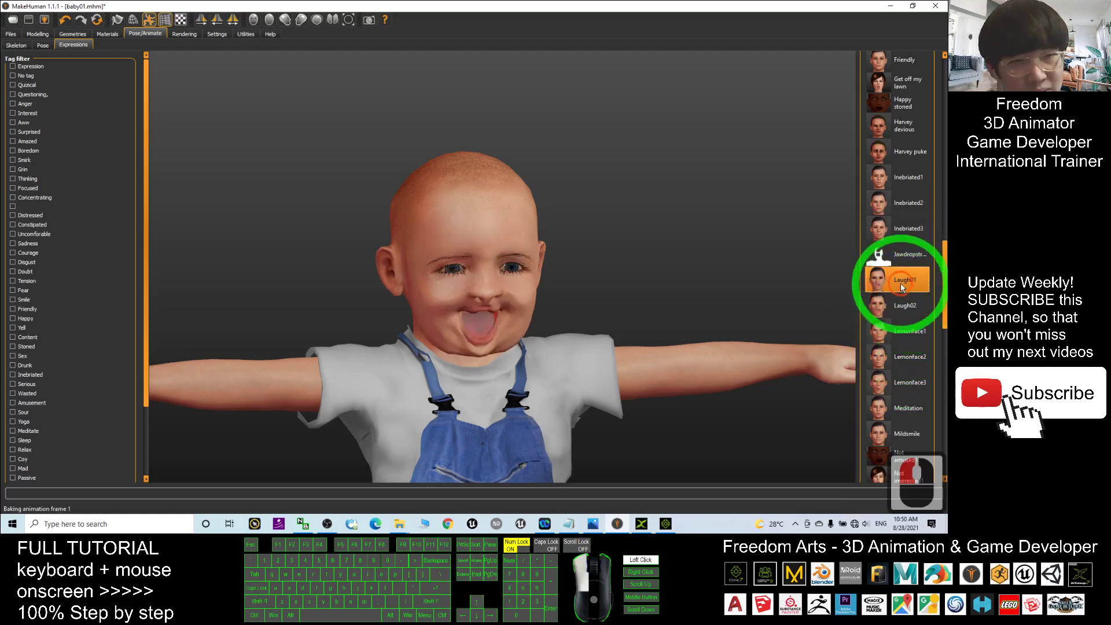
drag(755, 248, 665, 263)
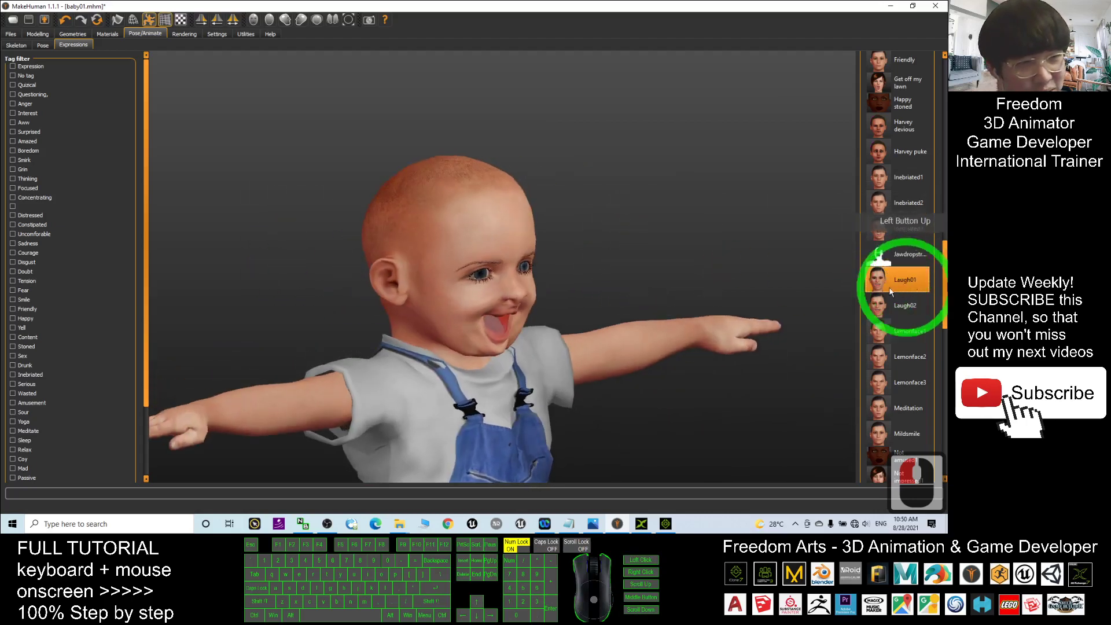
- Export the laughing T-posed baby in FBX format as baby01_laugh.fbx
click(45, 23)
click(191, 61)
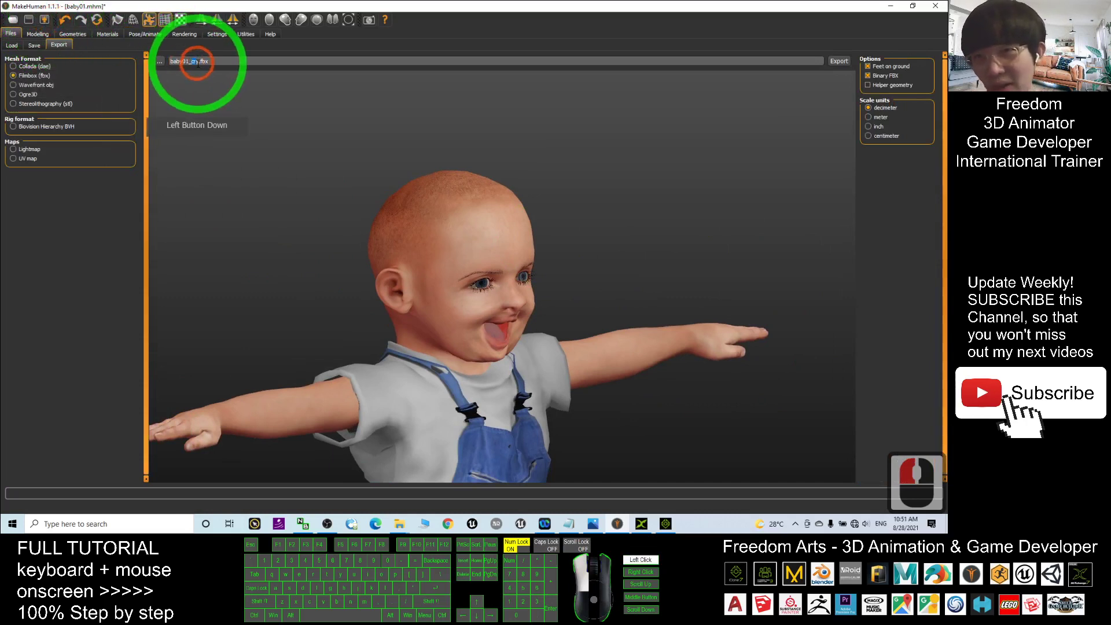
drag(199, 63, 200, 63)
text(laugh)
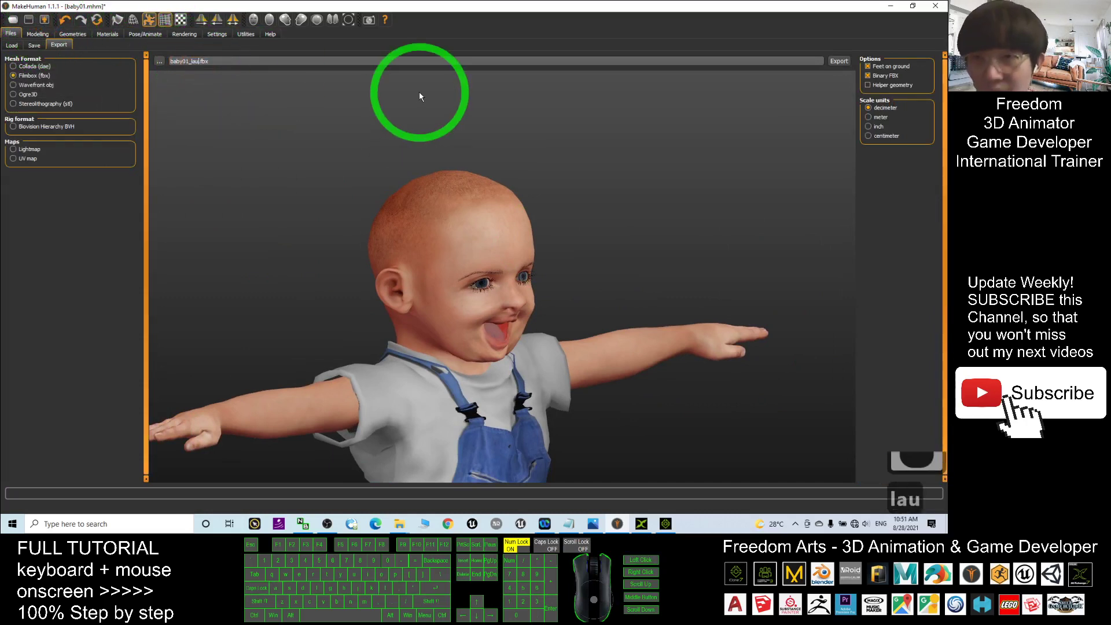
click(839, 61)
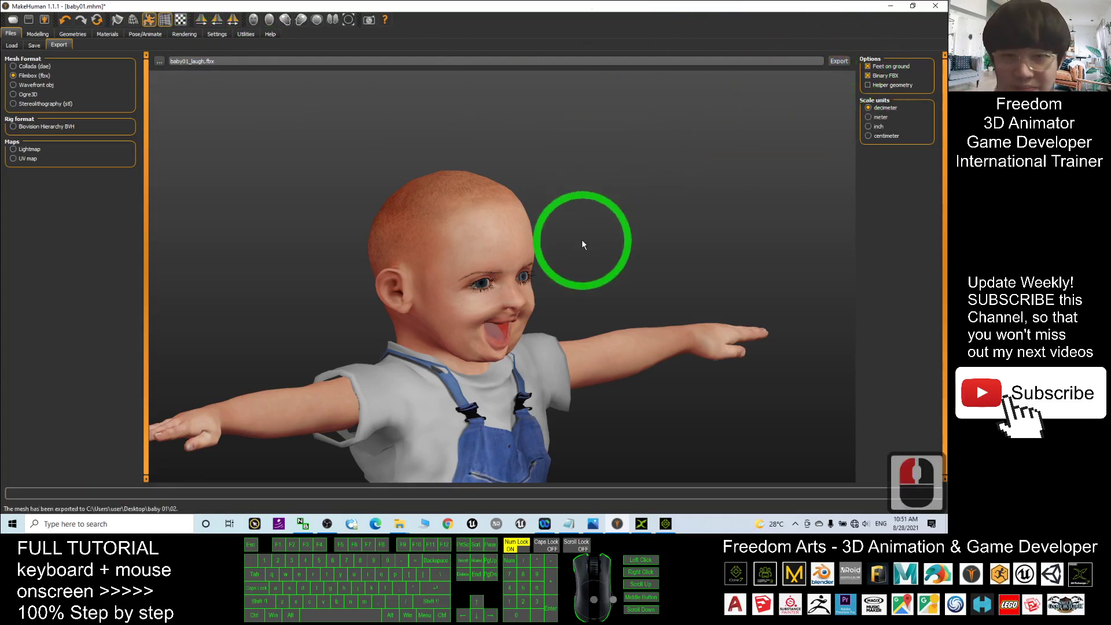
- Look up the expression that follows laugh in the Notepad list and return to MakeHuman
click(570, 526)
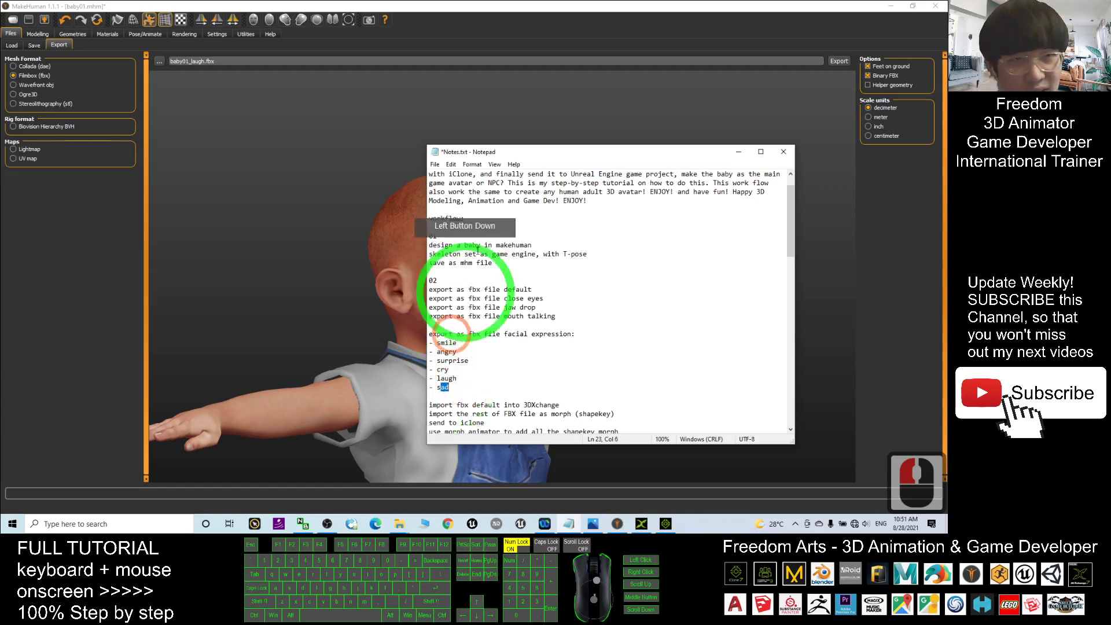
click(496, 99)
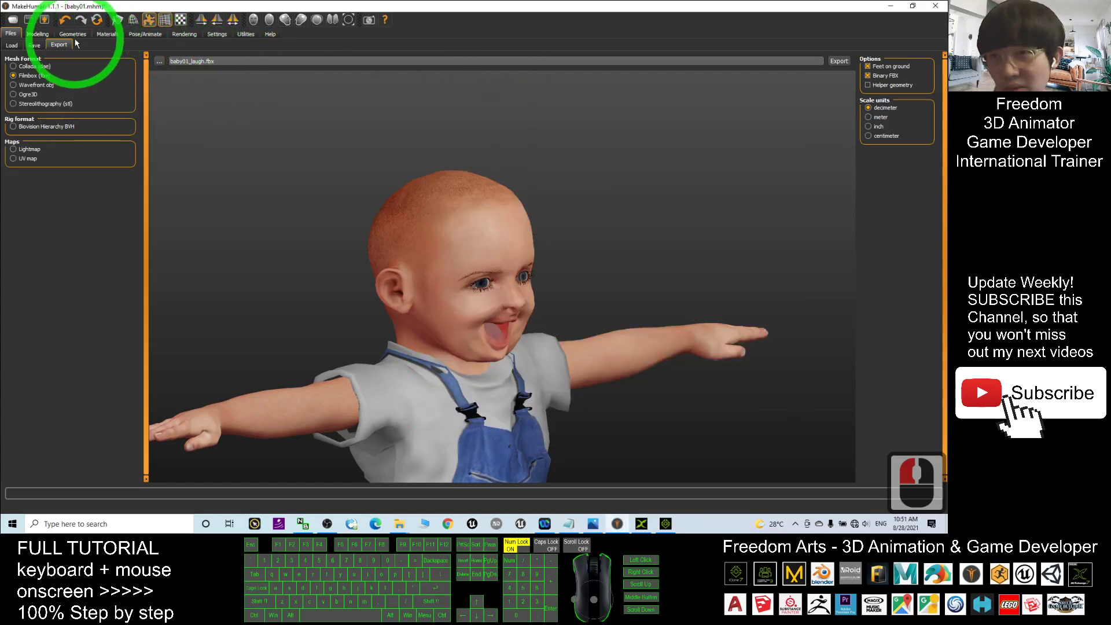
click(60, 45)
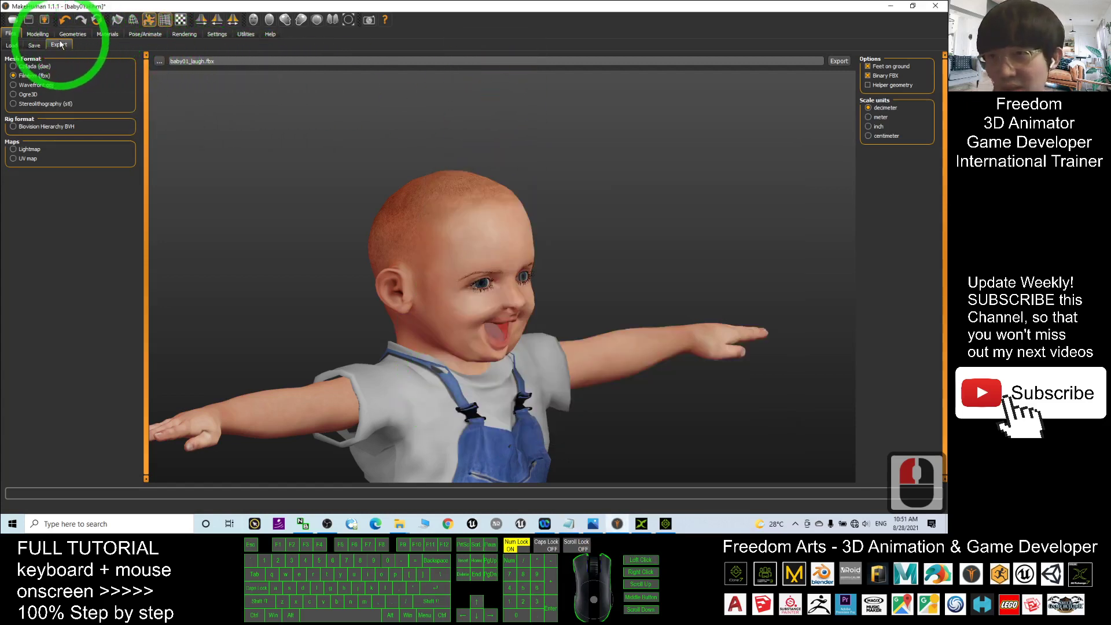
- Try the Sad01 expression on the baby and apply Sad02 as the sad face, checking it from the front and side
click(136, 33)
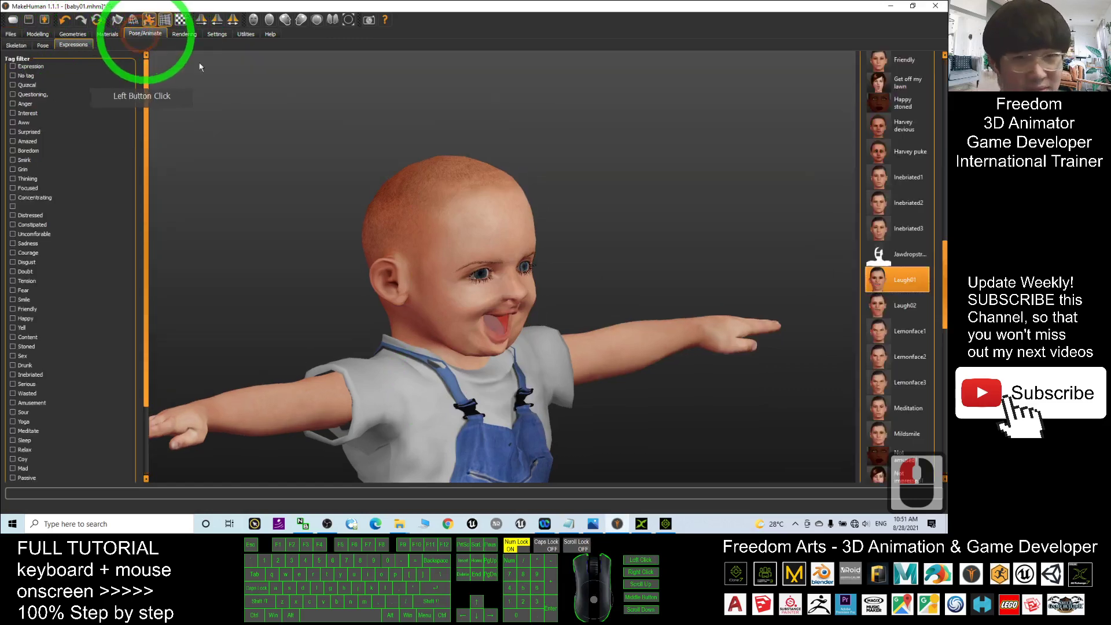
scroll(616, 316, down, 3)
scroll(615, 315, up, 3)
drag(640, 297, 605, 284)
click(924, 283)
drag(946, 296, 939, 346)
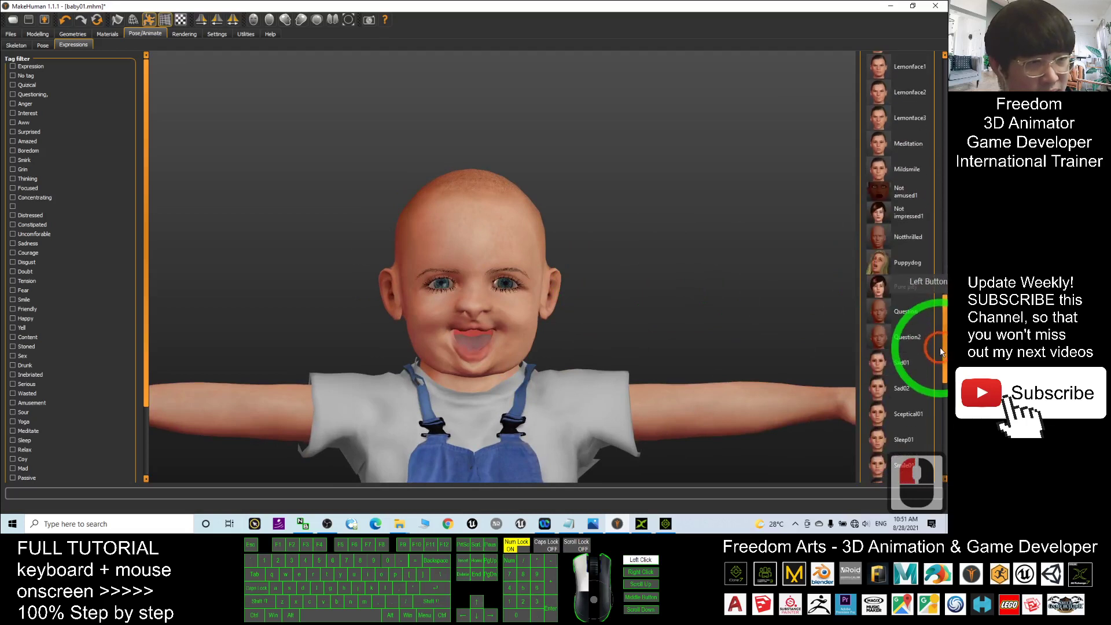
click(907, 362)
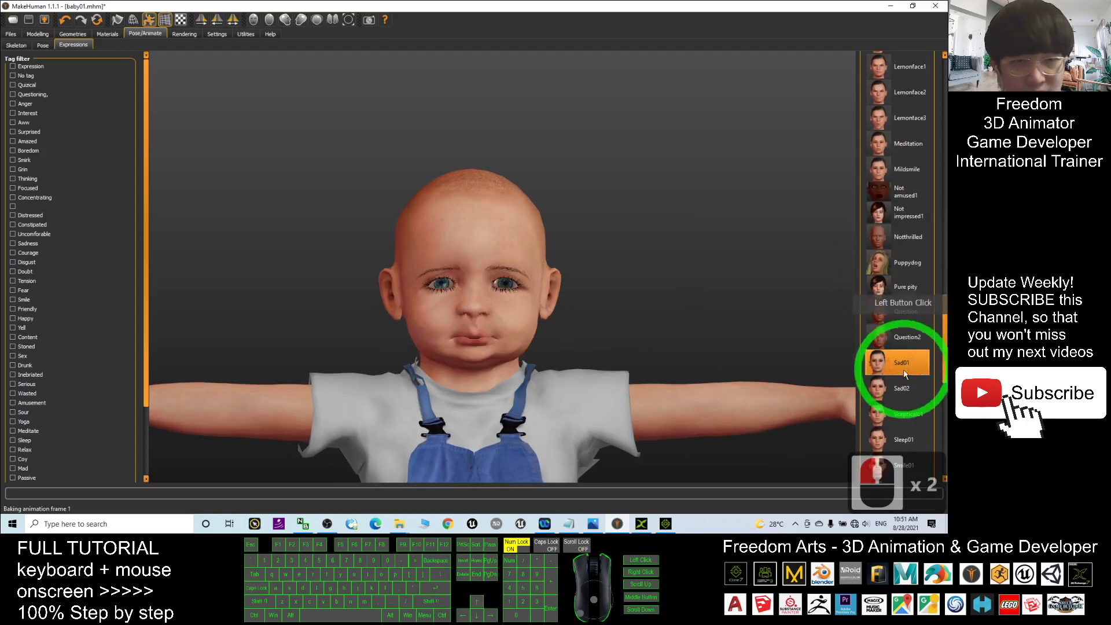
click(900, 389)
drag(674, 310, 967, 379)
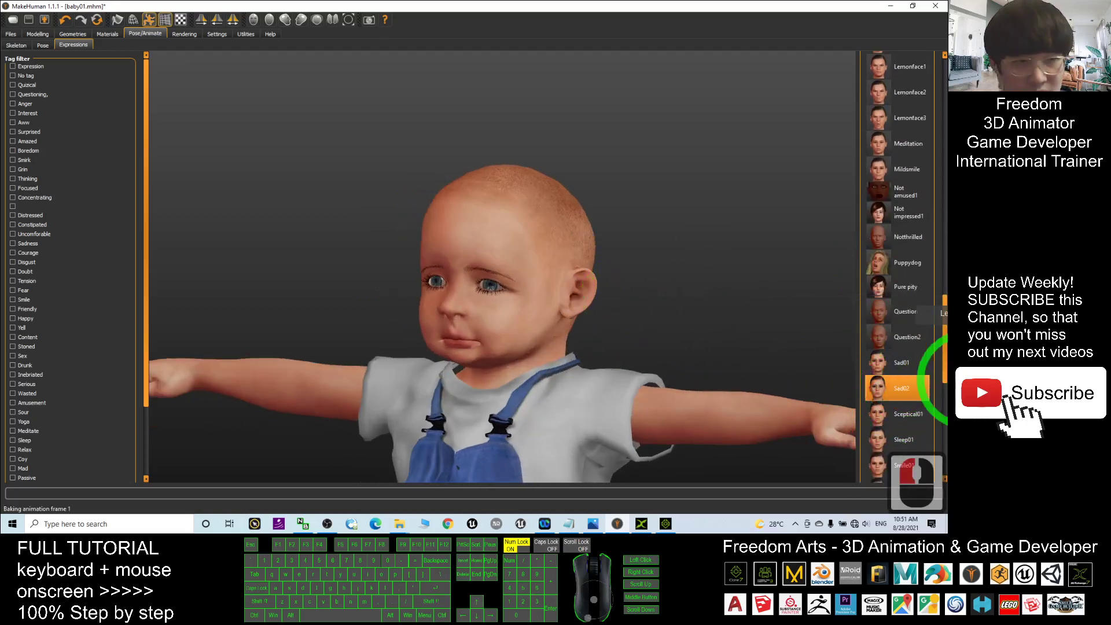
click(897, 387)
click(706, 331)
drag(704, 331, 682, 318)
- Export the sad T-posed baby in FBX format as baby01_sad.fbx
click(45, 19)
click(191, 63)
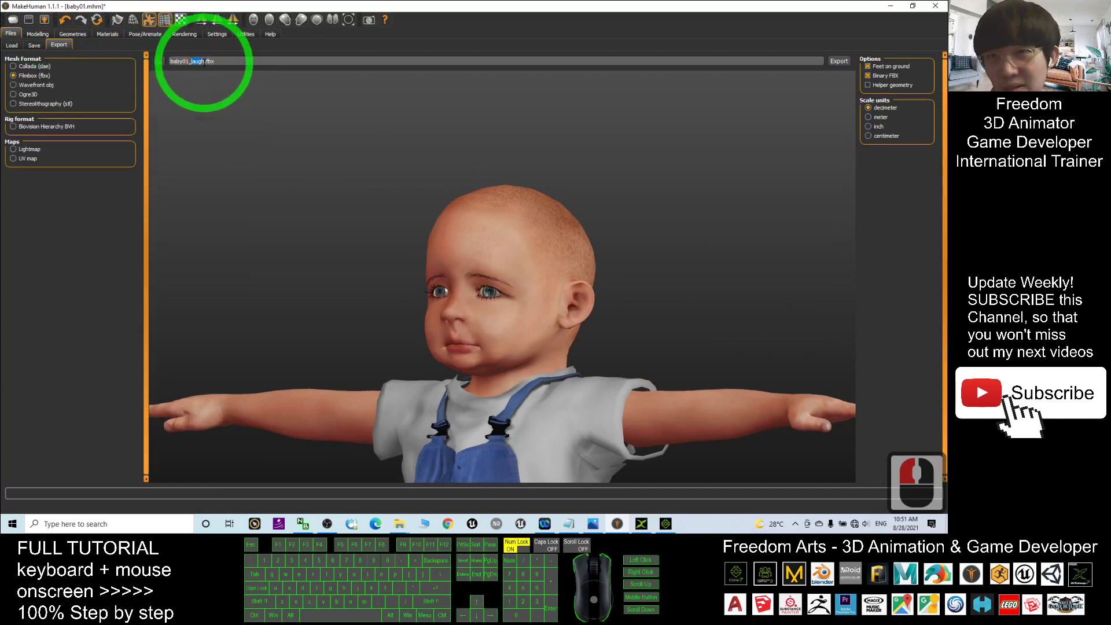
click(401, 108)
key(Delete)
key(Delete)
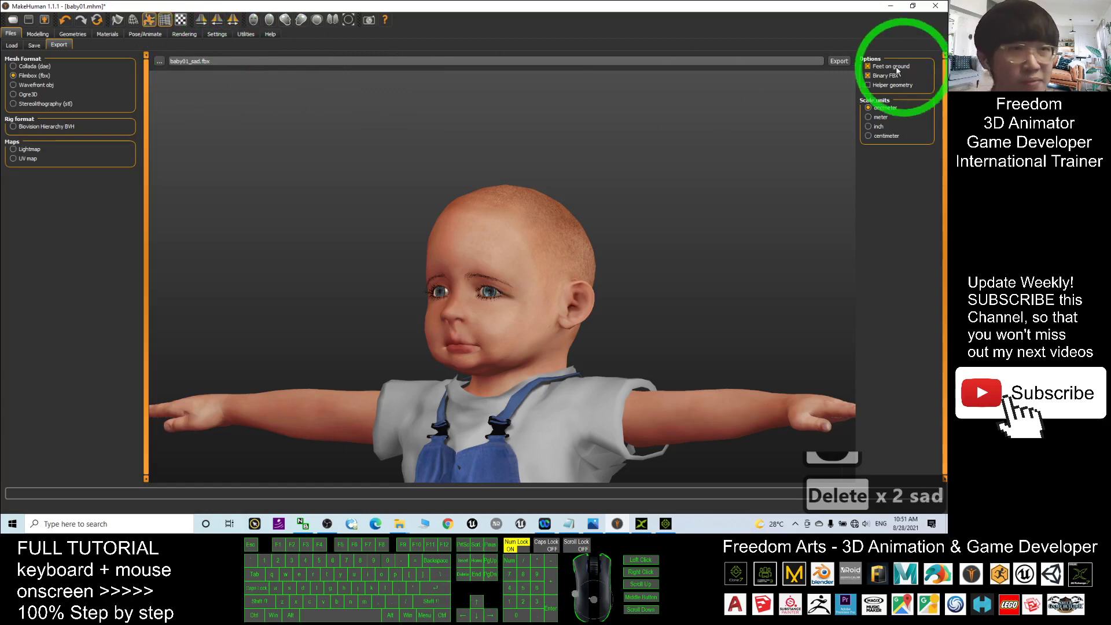
click(839, 61)
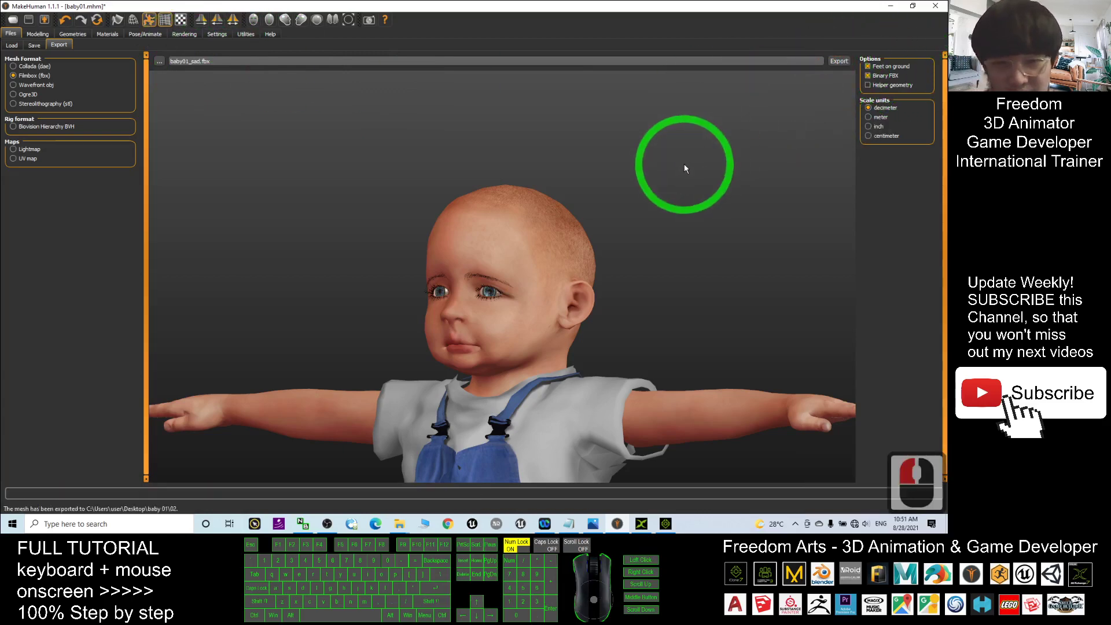
- Minimise MakeHuman and check the exported baby01 FBX files in folder 02 for the default, mouth, eye and expression shapes
click(891, 7)
click(272, 200)
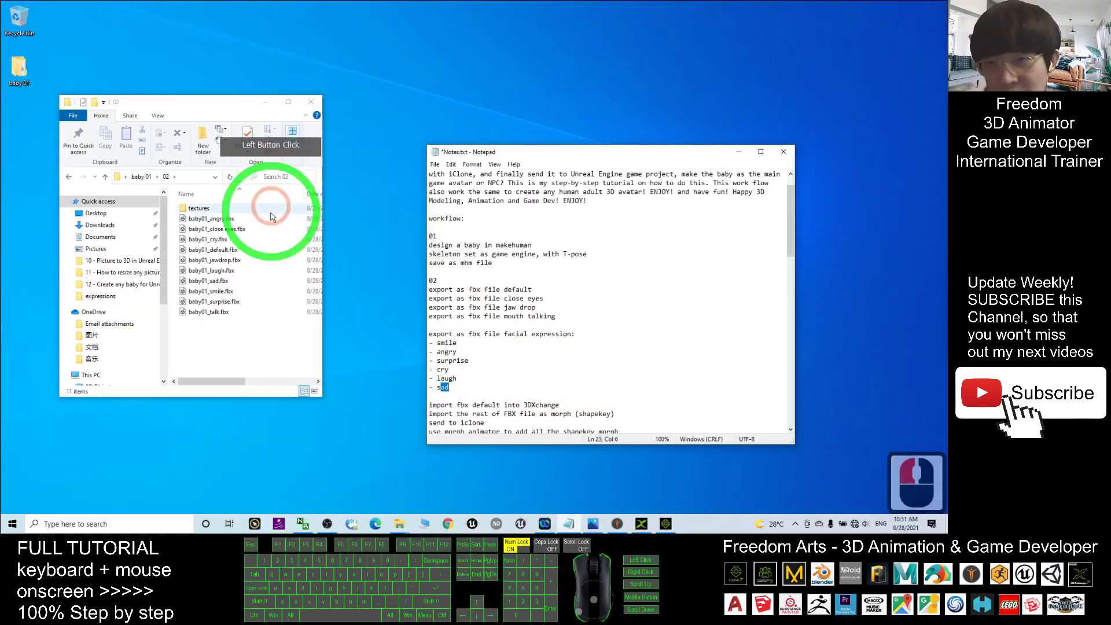
drag(231, 102, 472, 142)
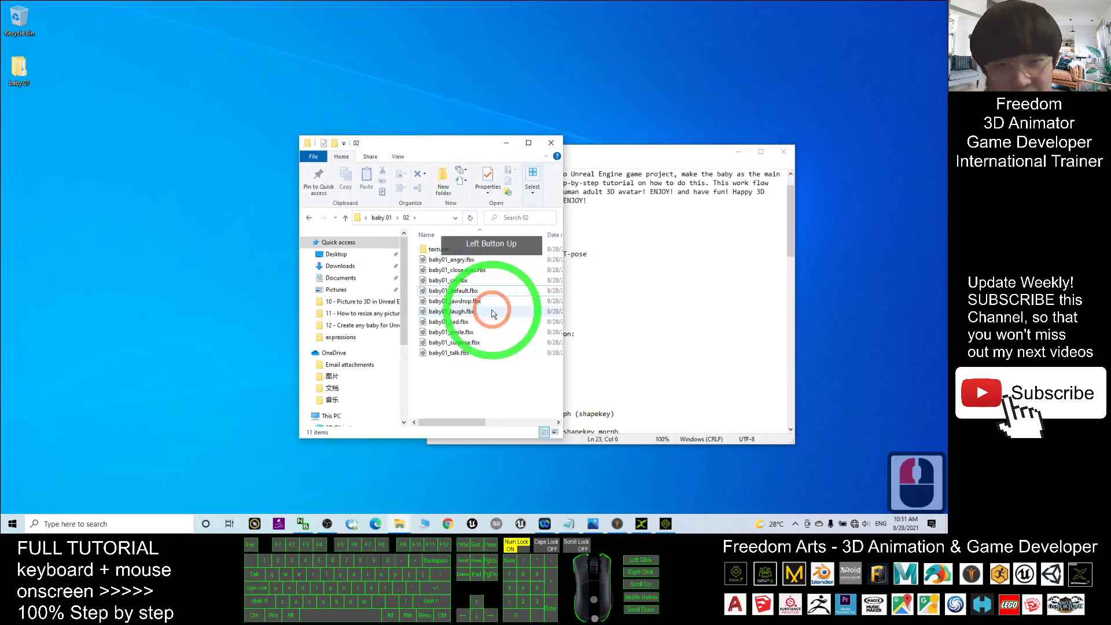
click(618, 521)
click(619, 522)
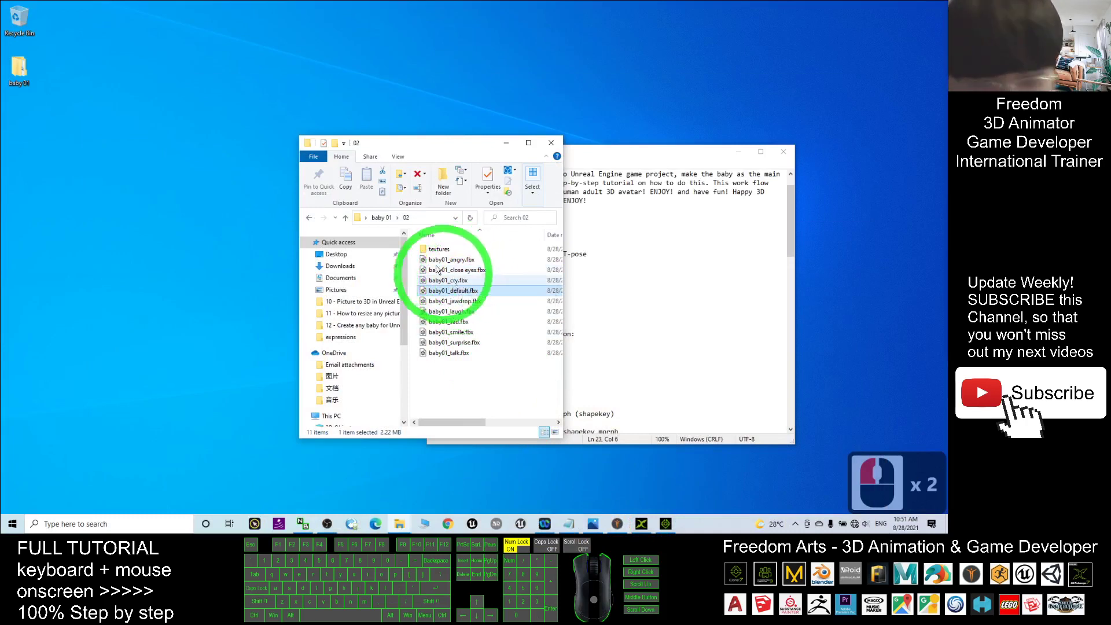
click(475, 270)
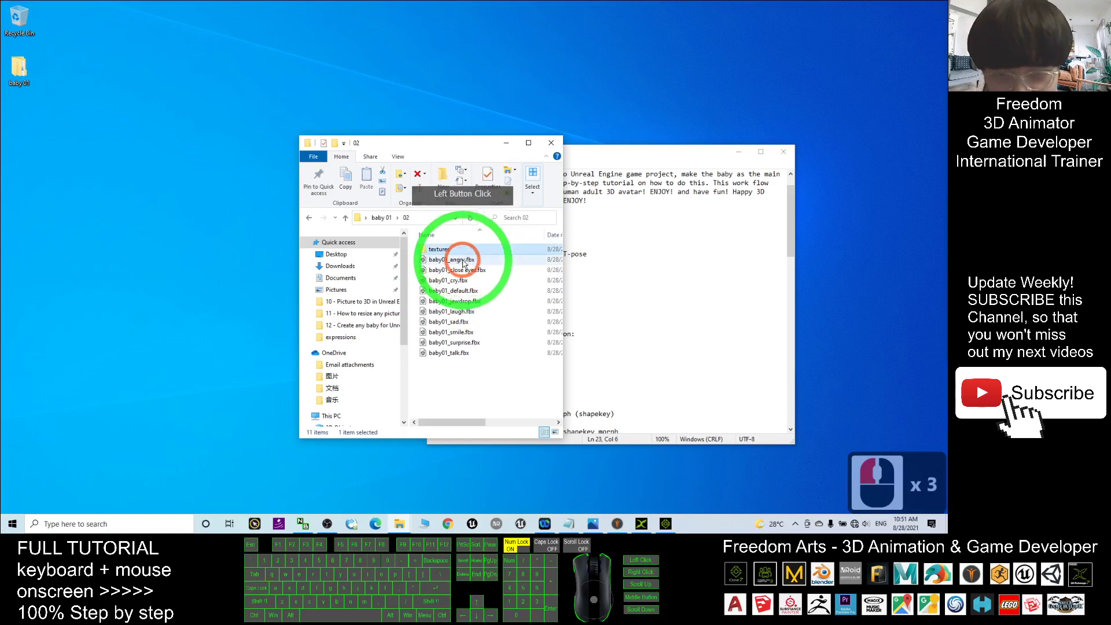
click(463, 261)
click(457, 303)
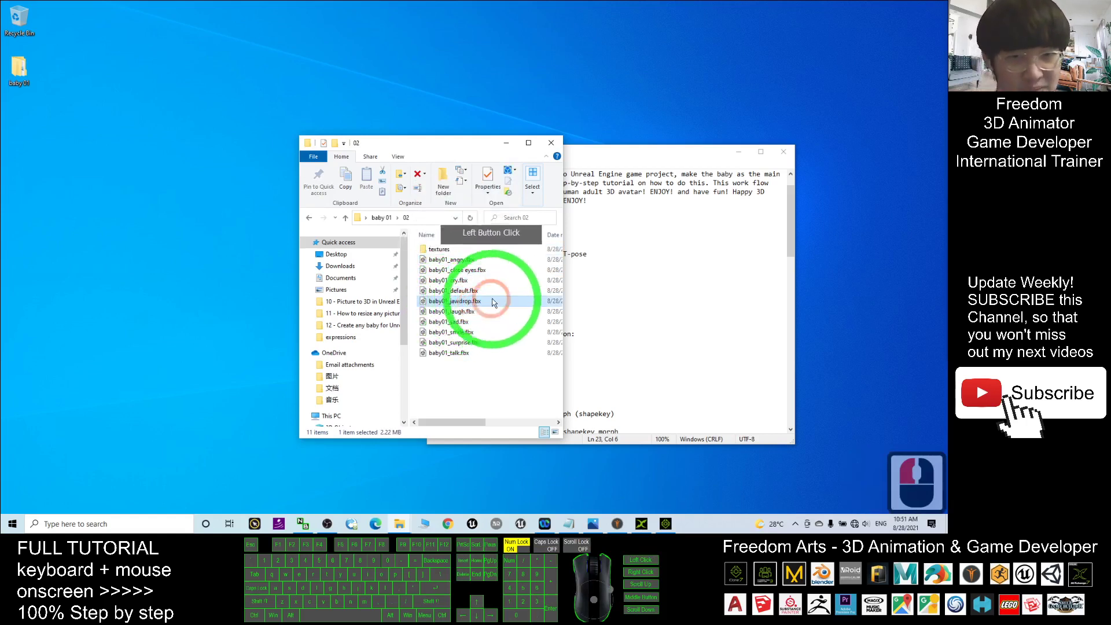
click(490, 344)
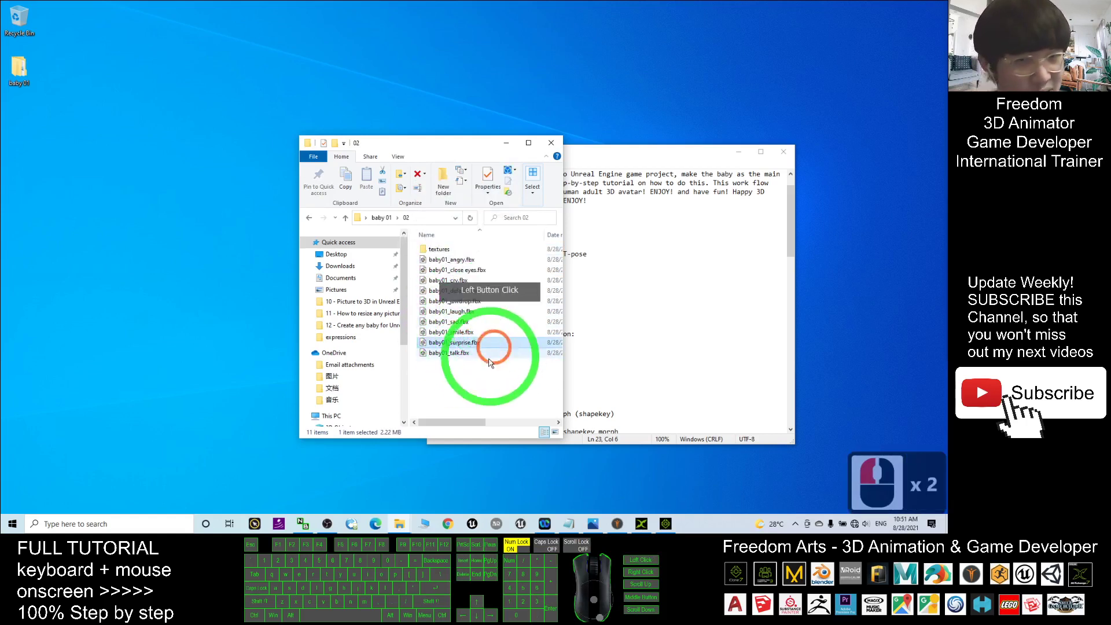
click(511, 380)
drag(510, 378, 456, 268)
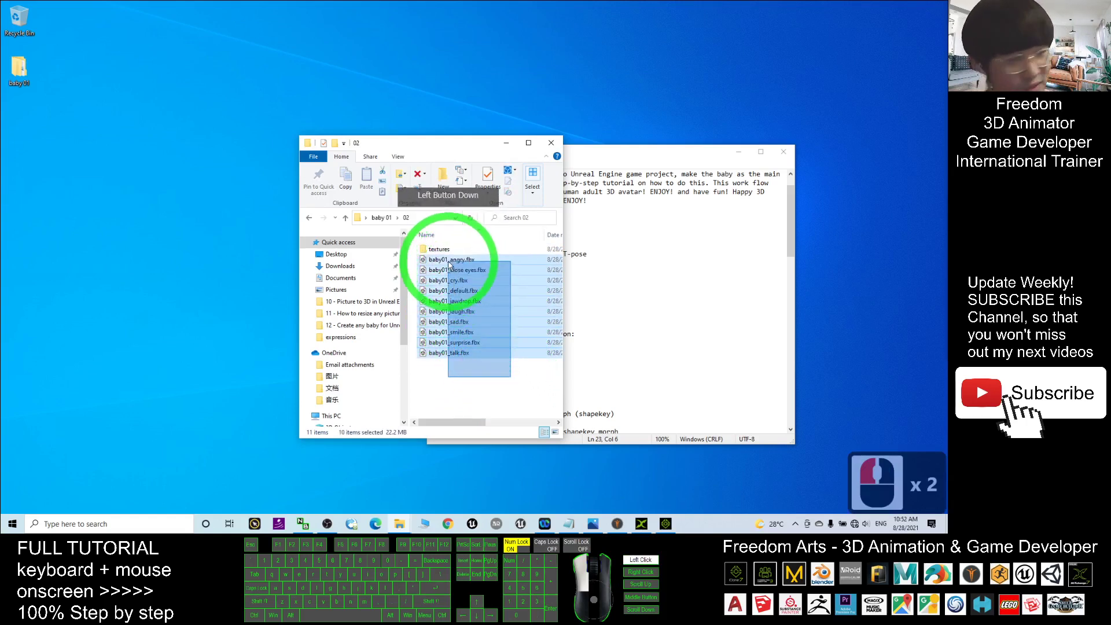
drag(449, 261, 448, 262)
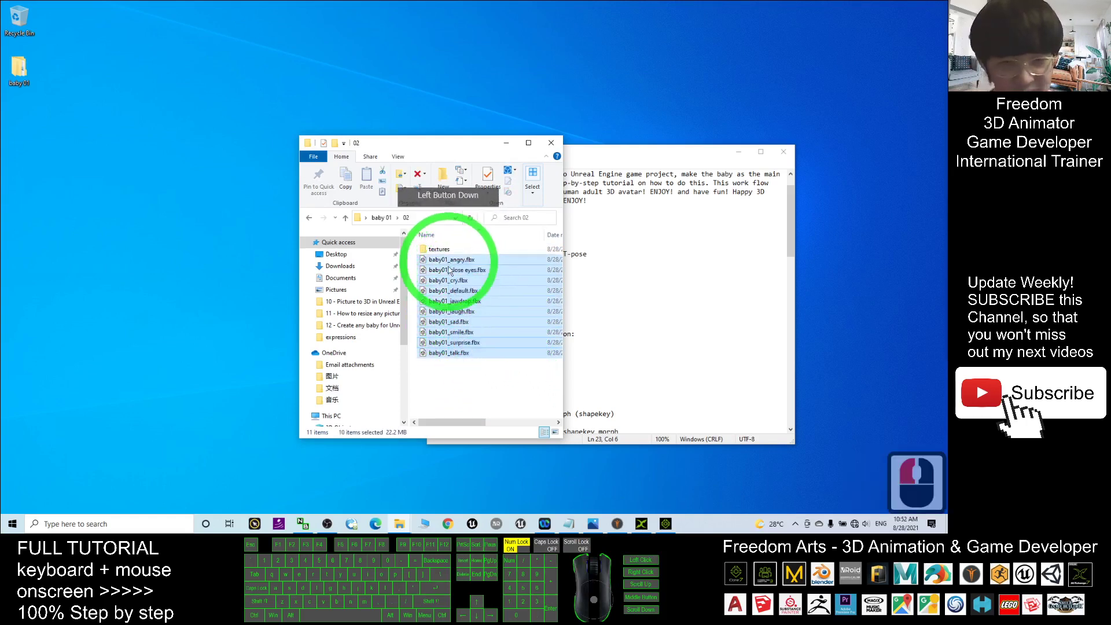
click(466, 394)
- Switch to the Notepad workflow notes and insert the heading 03 above the line about importing the default FBX into 3DXchange
click(567, 531)
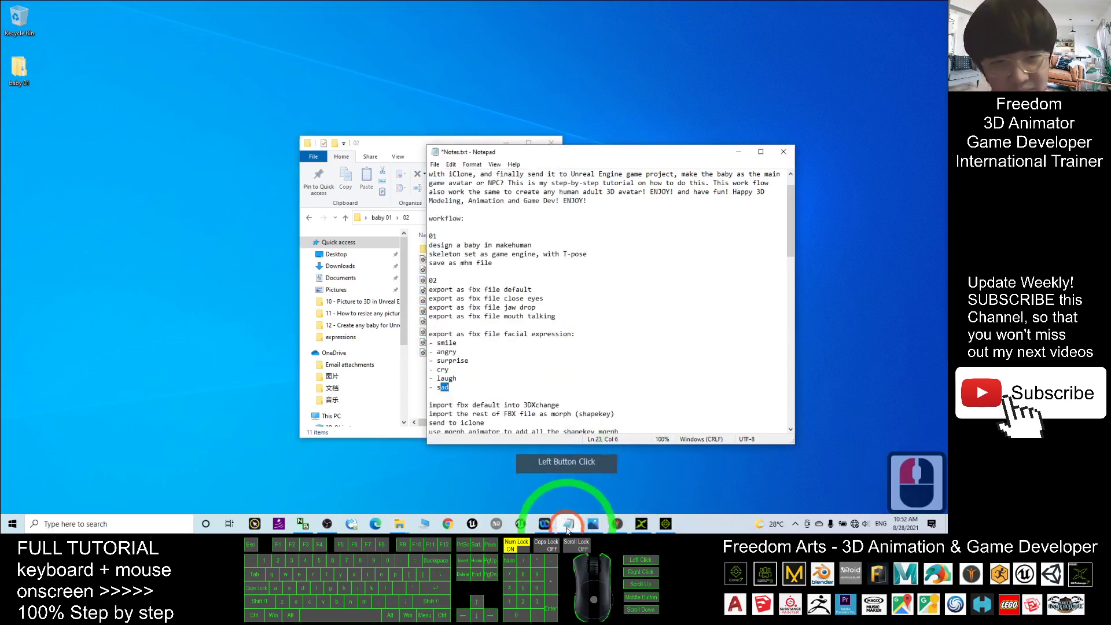
scroll(550, 337, down, 3)
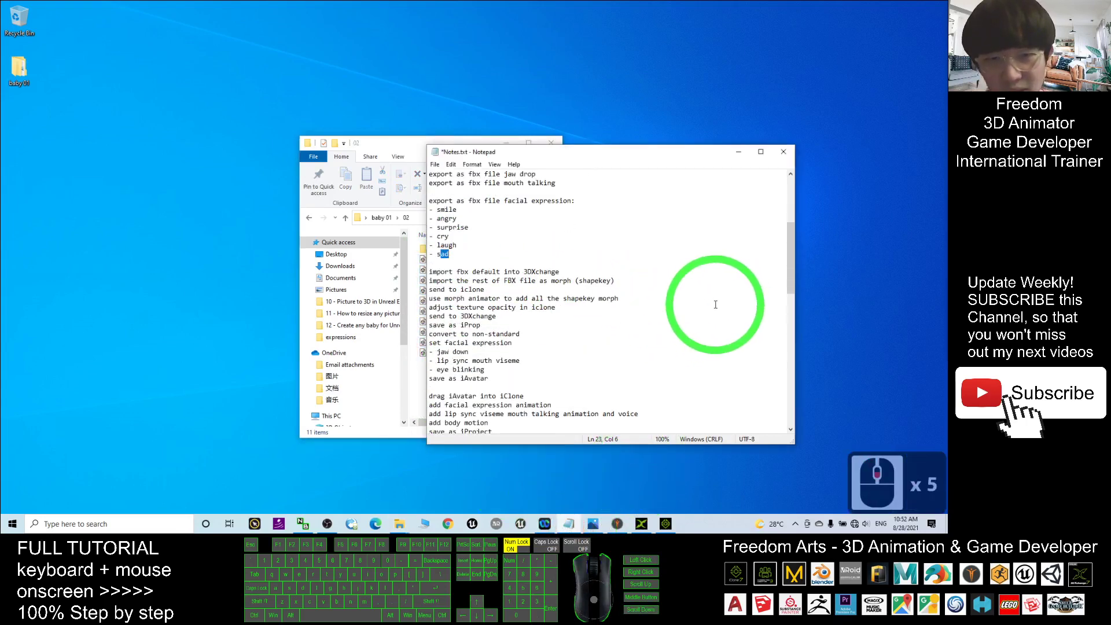
scroll(537, 251, up, 2)
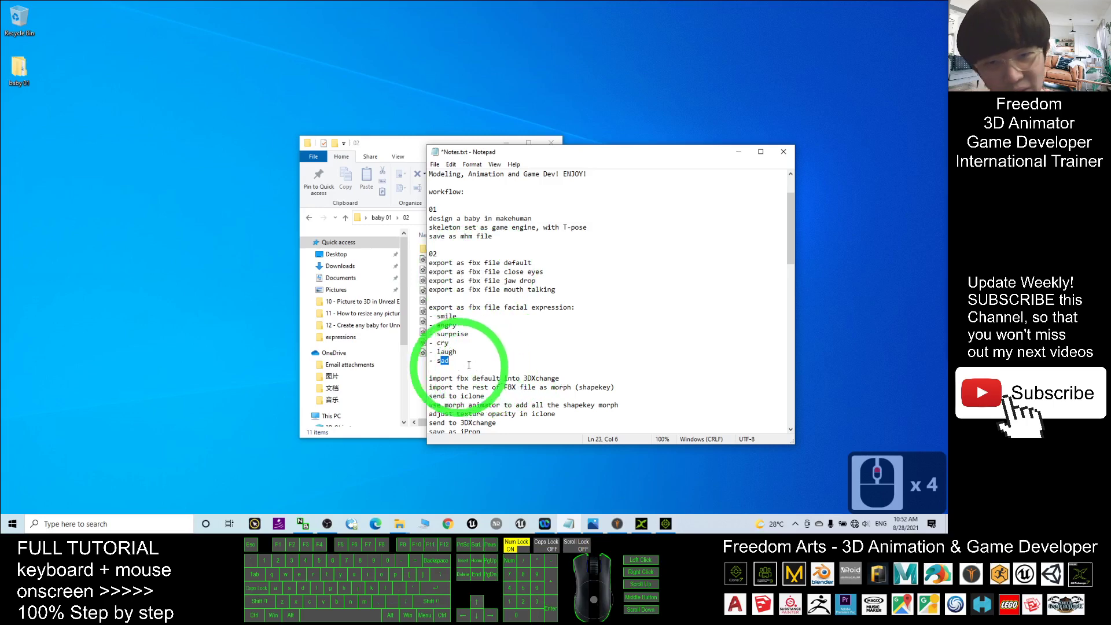
drag(389, 142, 212, 137)
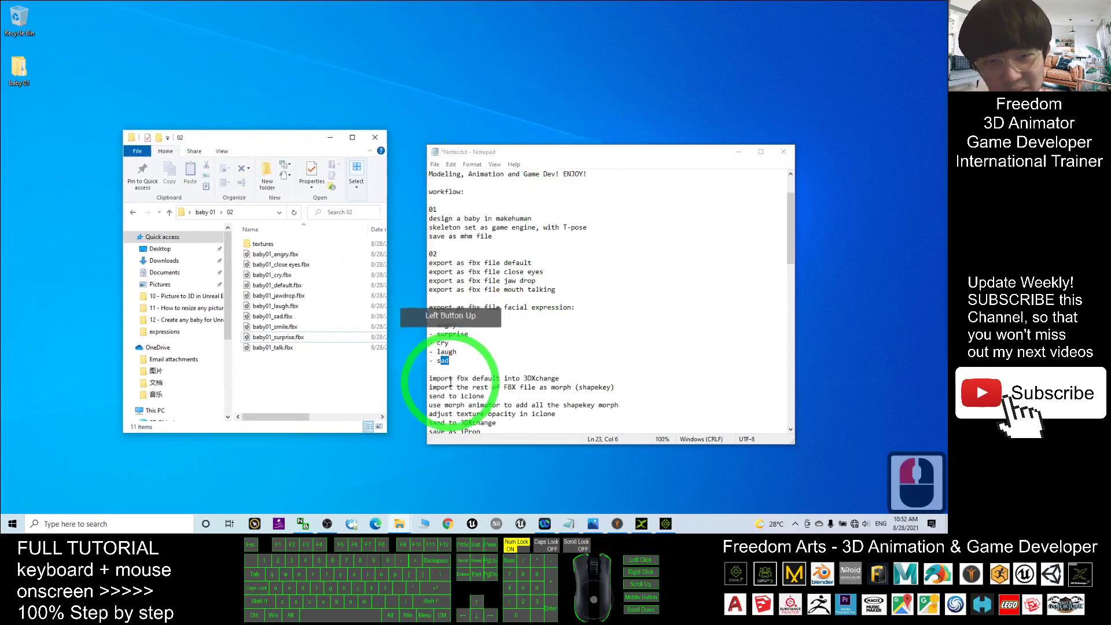
click(561, 366)
key(Return)
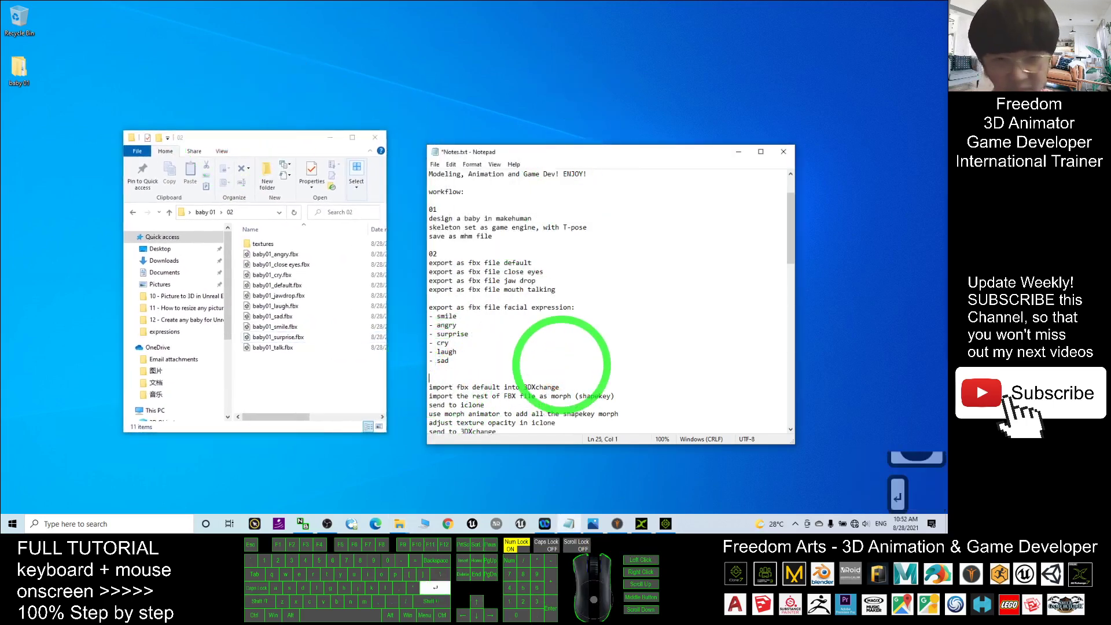
text(03)
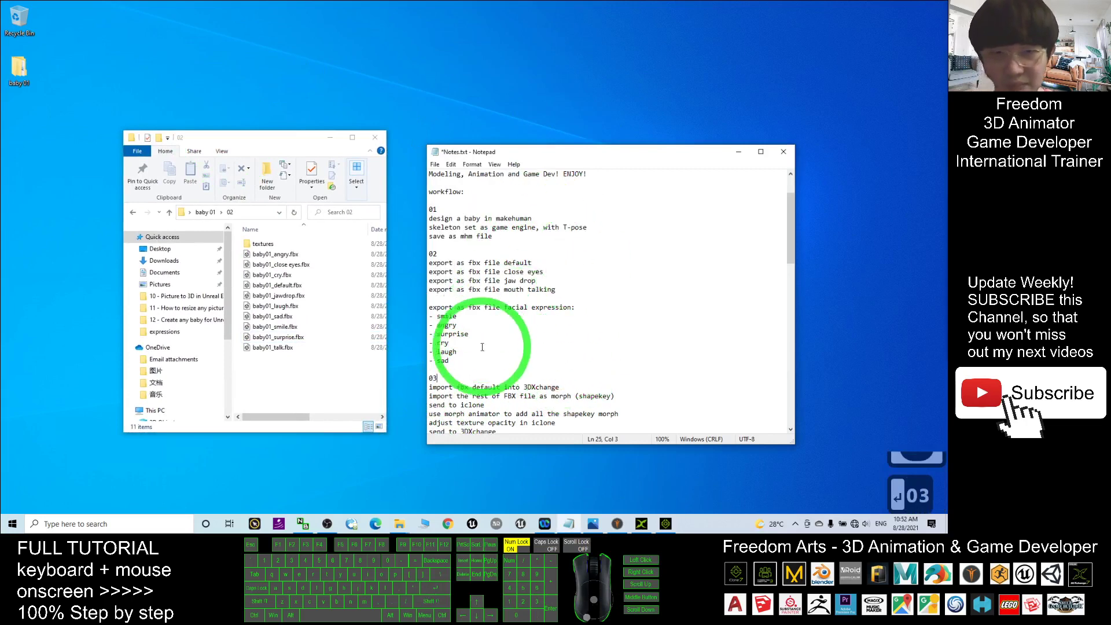
- Review sections 01 and 02 of the workflow notes and save Notes.txt
scroll(454, 274, up, 1)
drag(430, 237, 436, 405)
scroll(599, 331, down, 3)
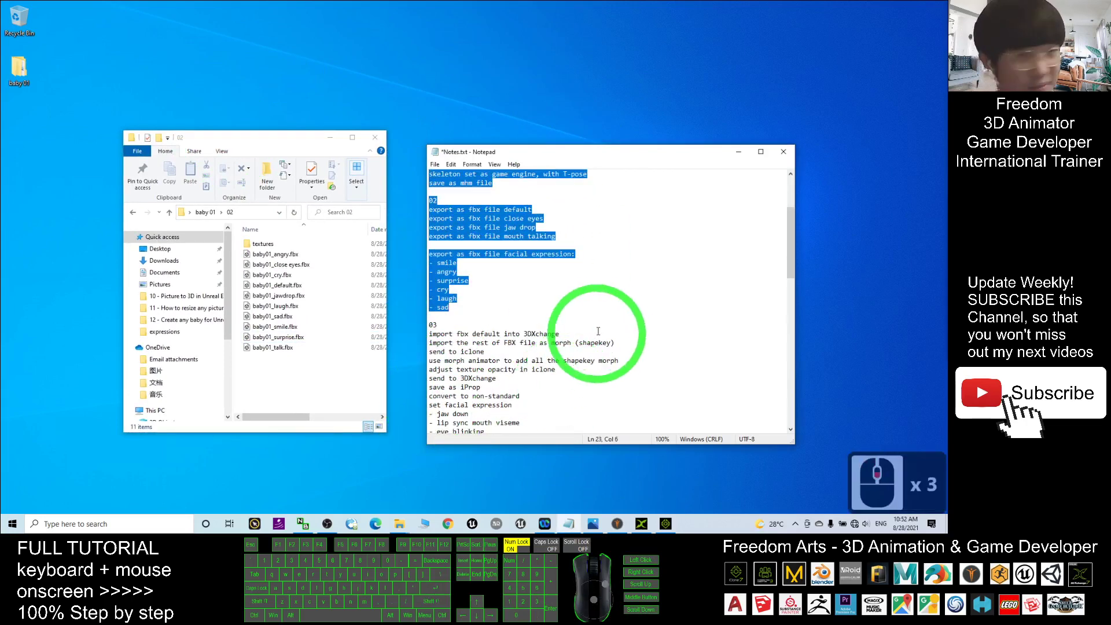
click(555, 307)
key(ctrl+s)
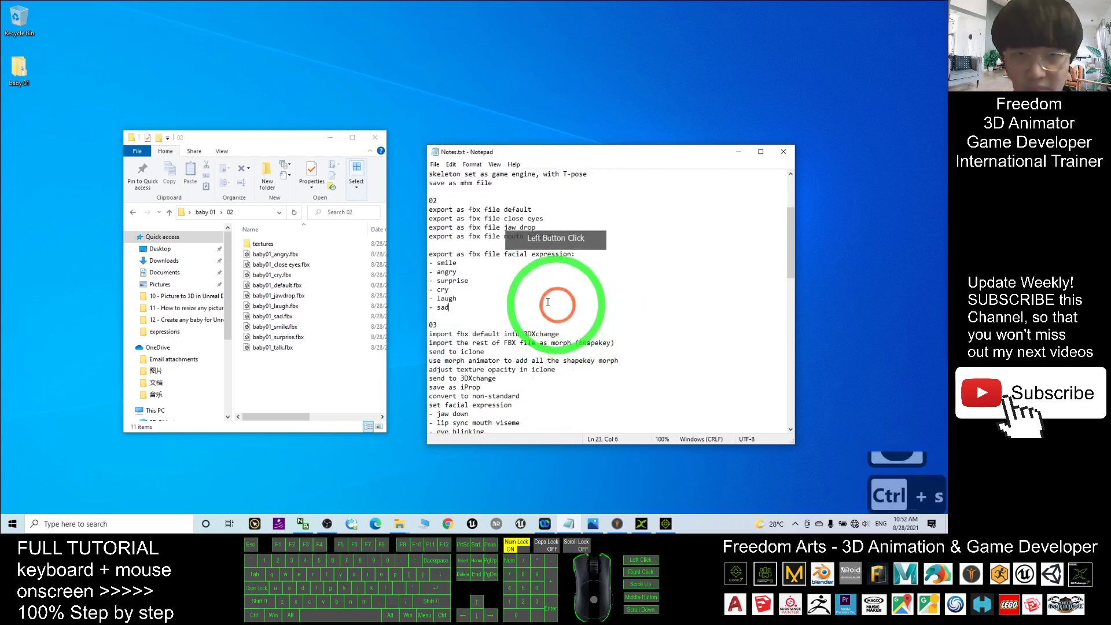
- Look up the first task under heading 03 in the workflow notes
drag(545, 154, 585, 140)
scroll(556, 243, down, 2)
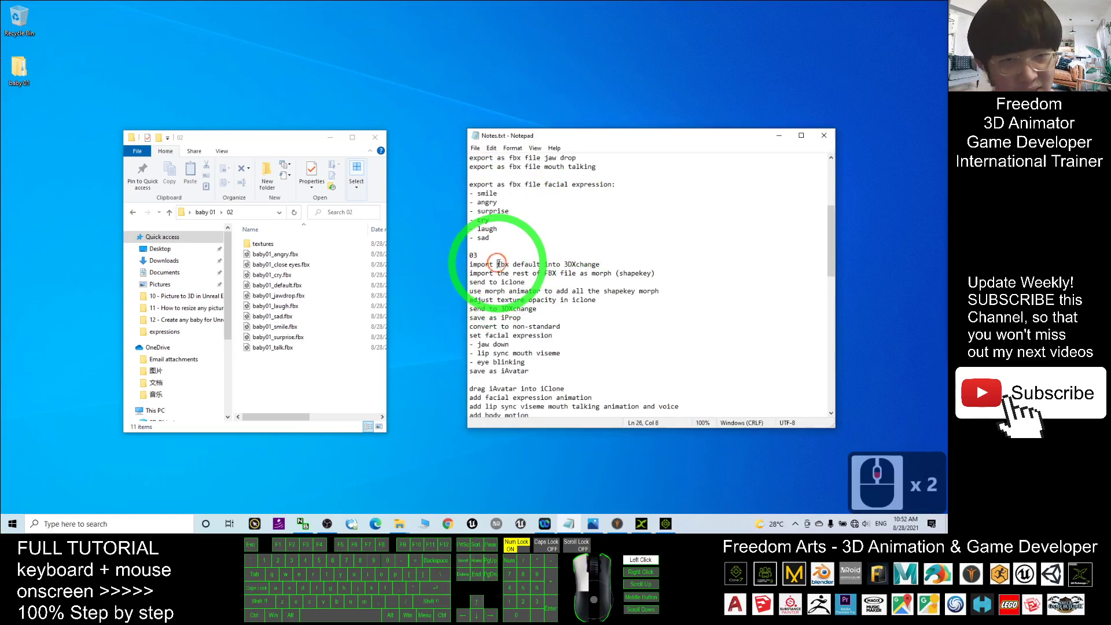
drag(498, 264, 589, 266)
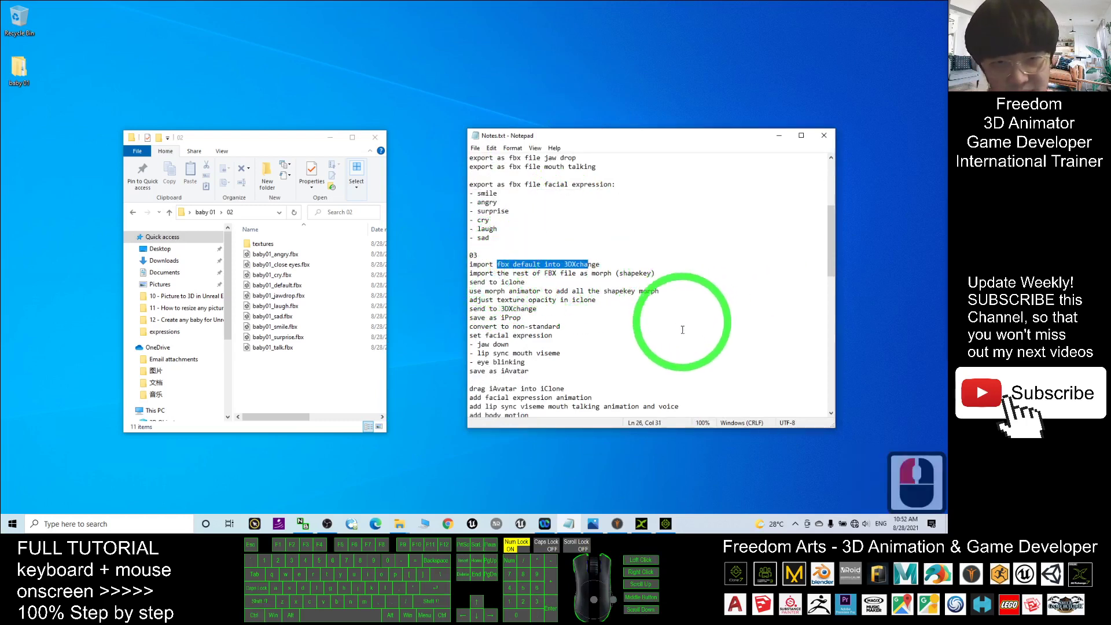
- Switch to iClone 3DXchange 7 and import baby01_default.fbx from folder 02, keeping Ignore Namespace enabled
click(641, 524)
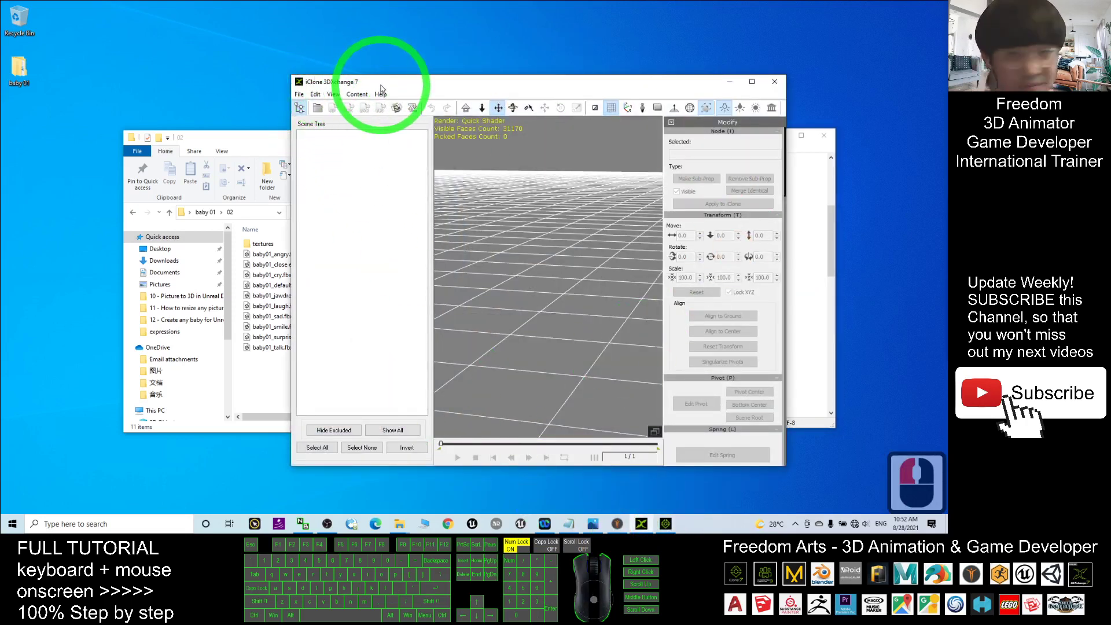
drag(260, 137, 176, 113)
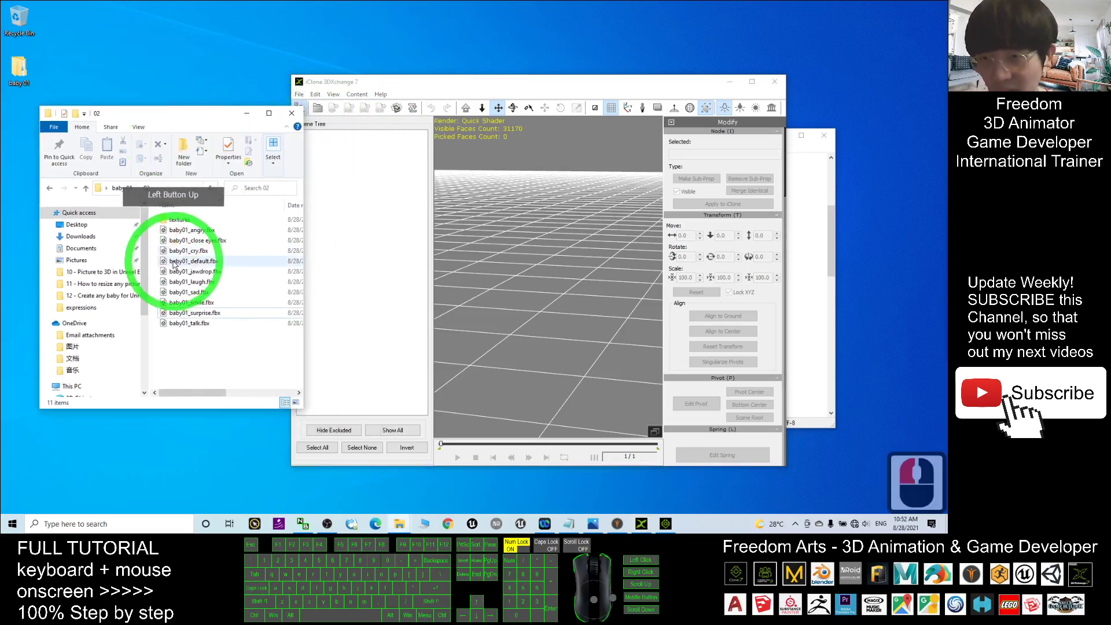
click(184, 265)
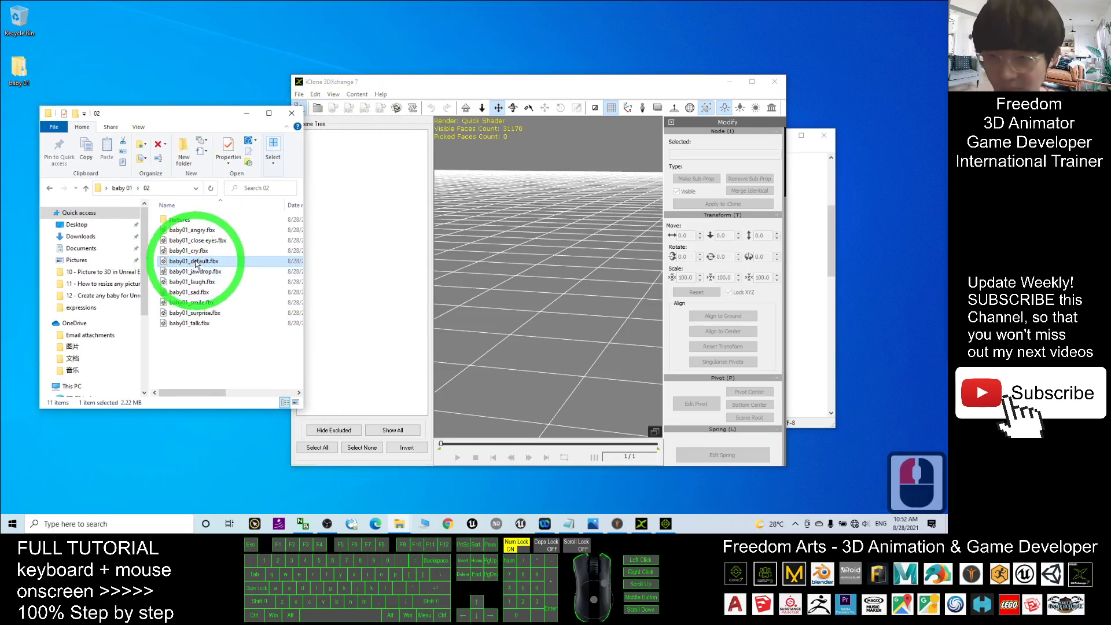
drag(174, 264, 502, 295)
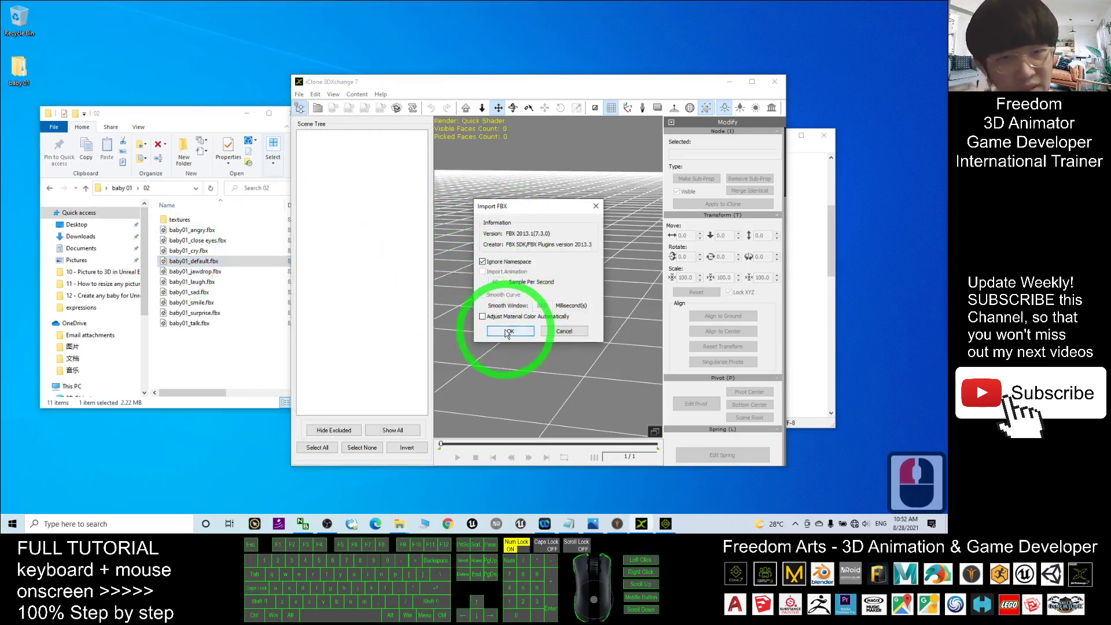
click(508, 332)
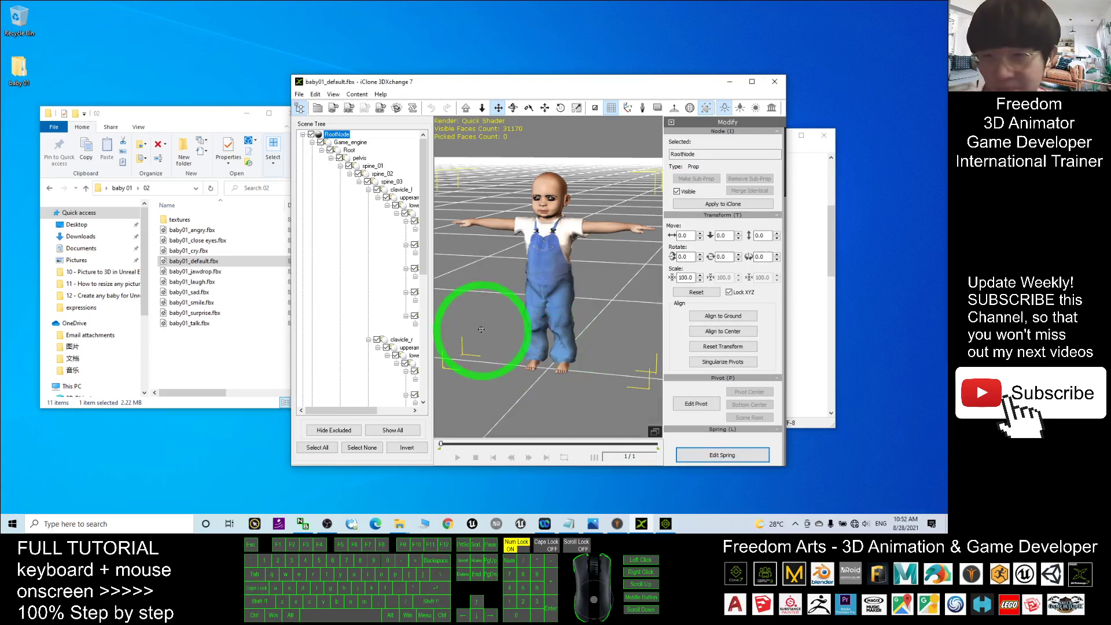
- Look up the task after the default FBX import in the Notepad notes and return to 3DXchange
drag(650, 82, 566, 68)
click(779, 239)
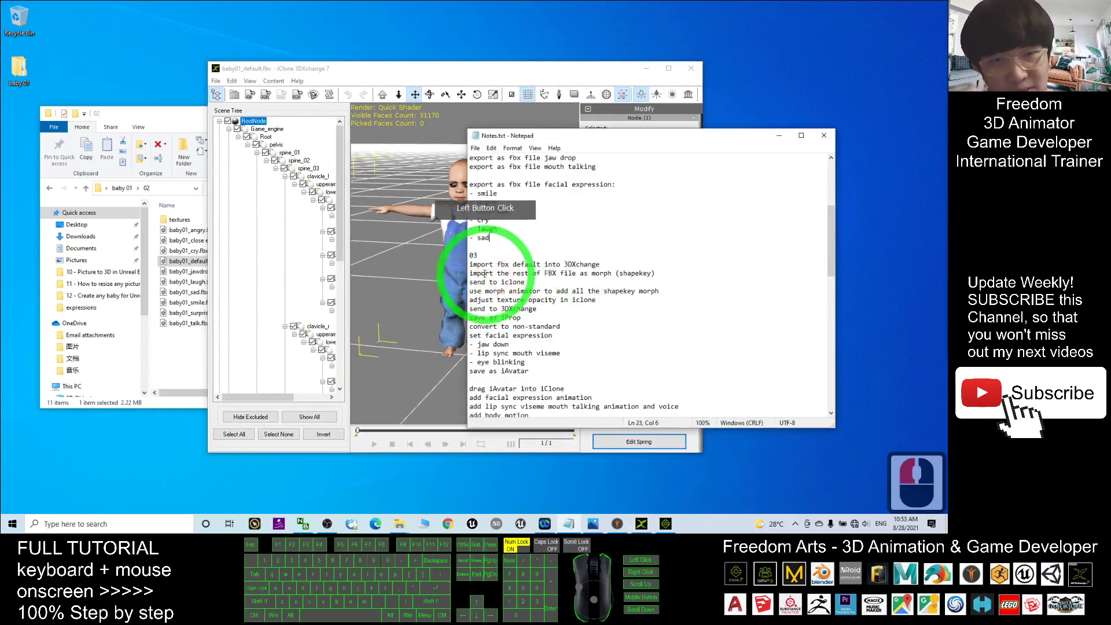
drag(491, 272, 649, 273)
click(612, 275)
click(516, 66)
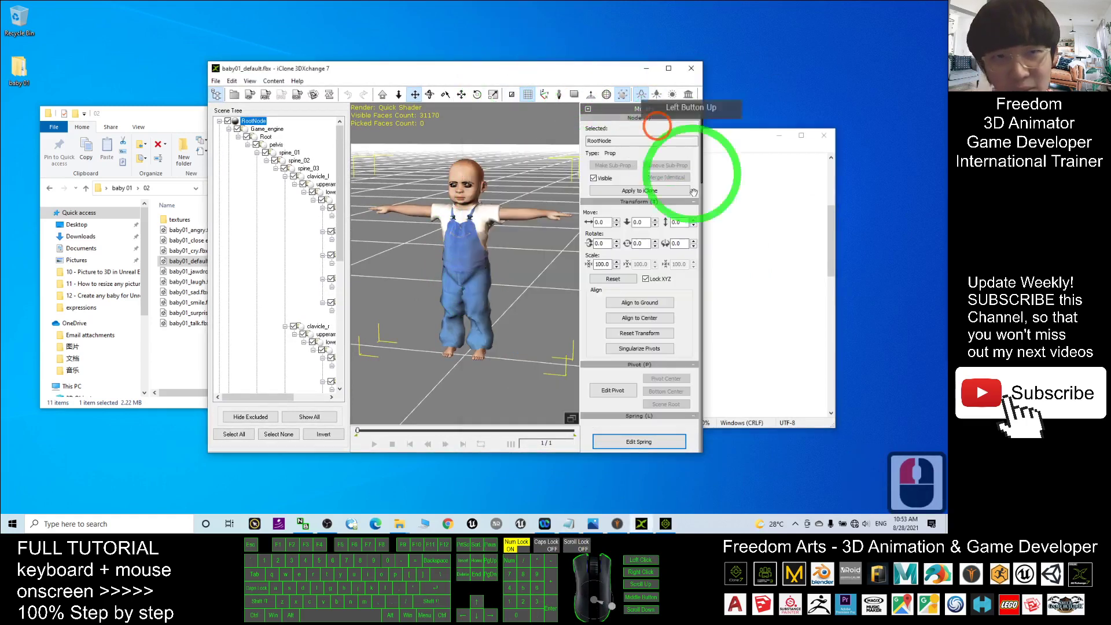
- Start adding morphs to the baby model's Morph List and browse to the Desktop\baby 01\02 folder
click(706, 203)
drag(701, 169, 702, 322)
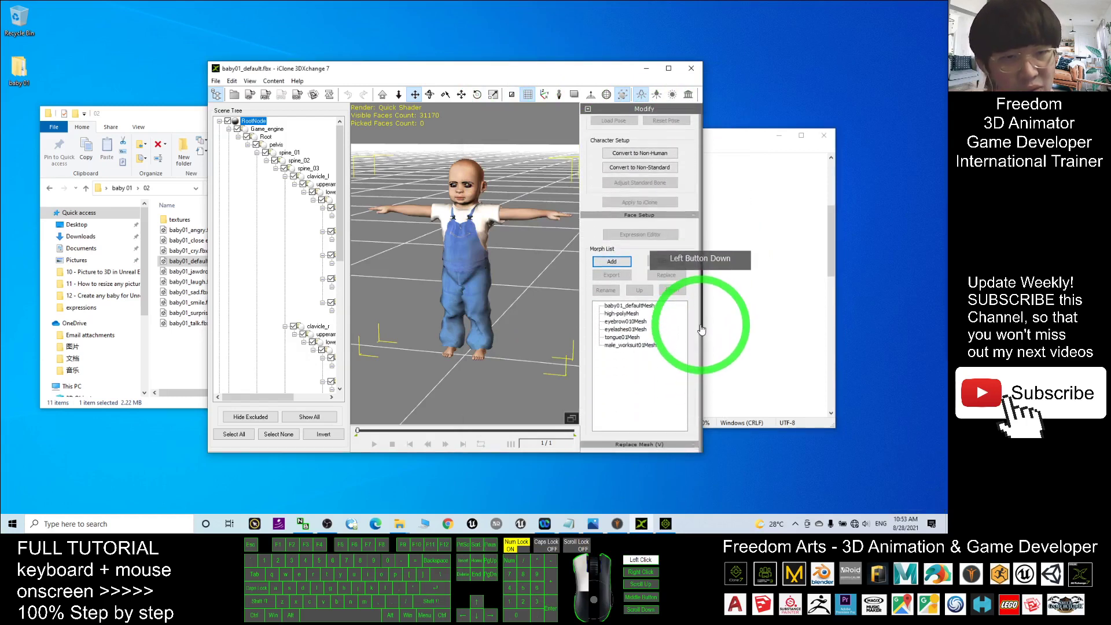
click(612, 262)
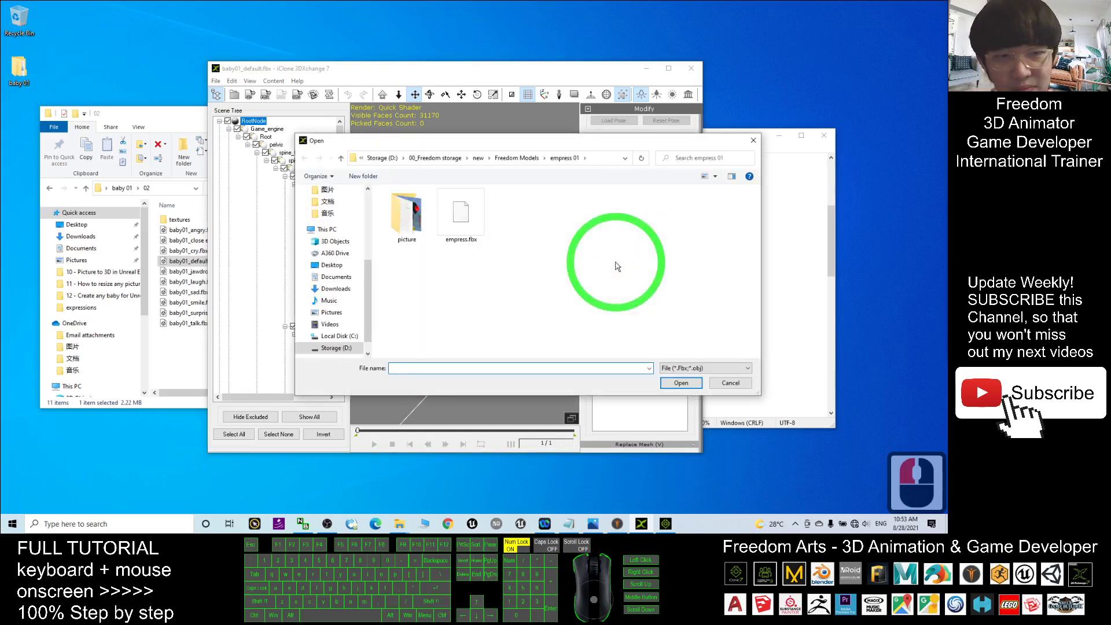
click(146, 111)
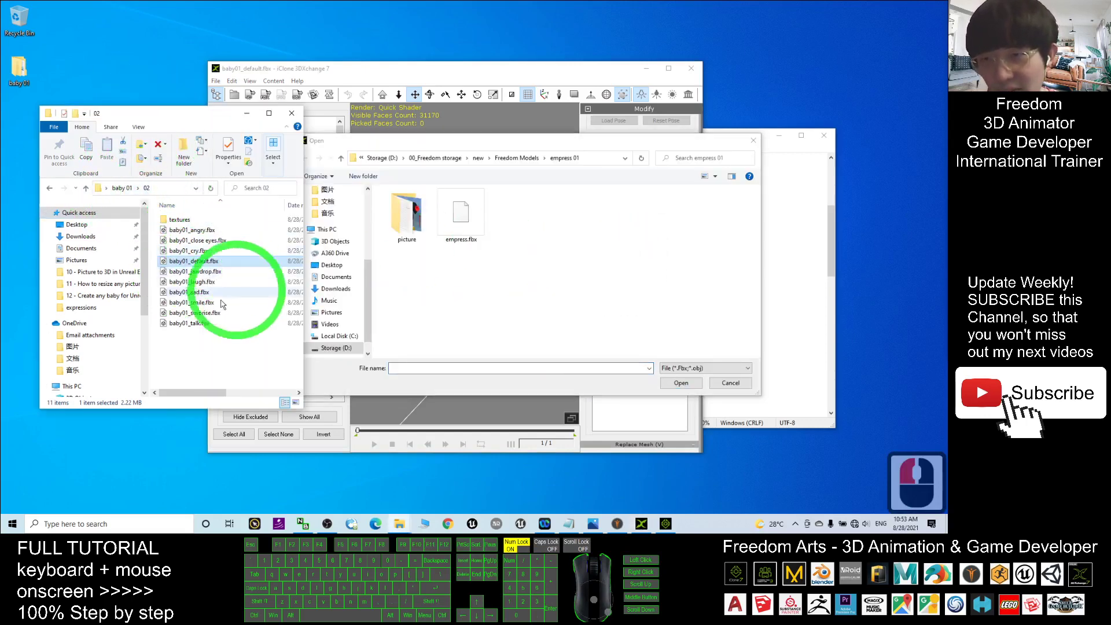
click(153, 187)
key(ctrl+c)
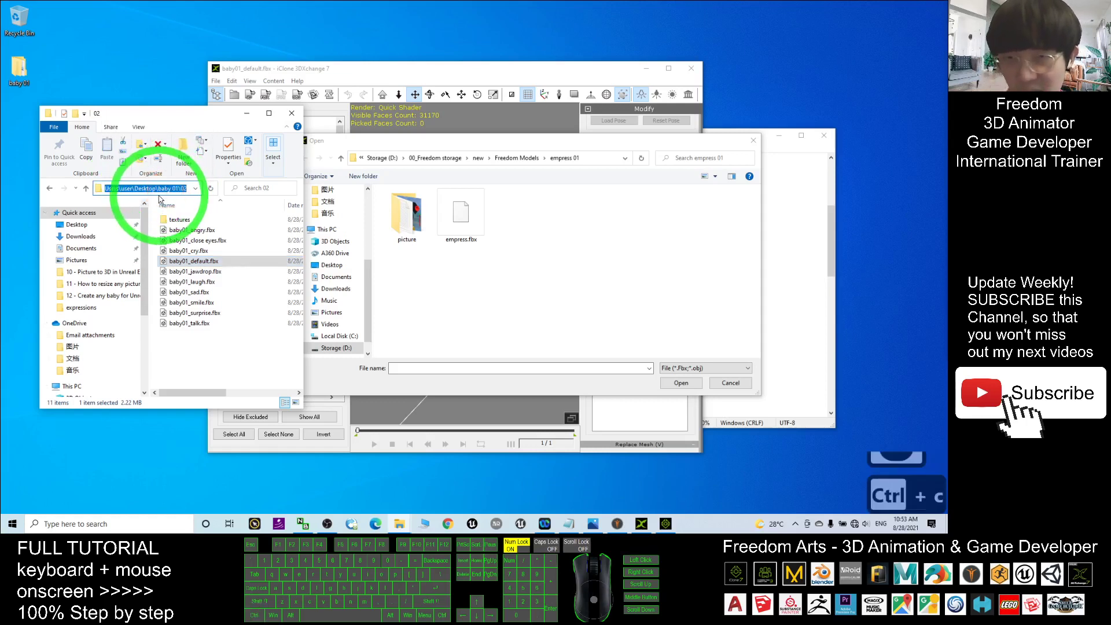
click(587, 157)
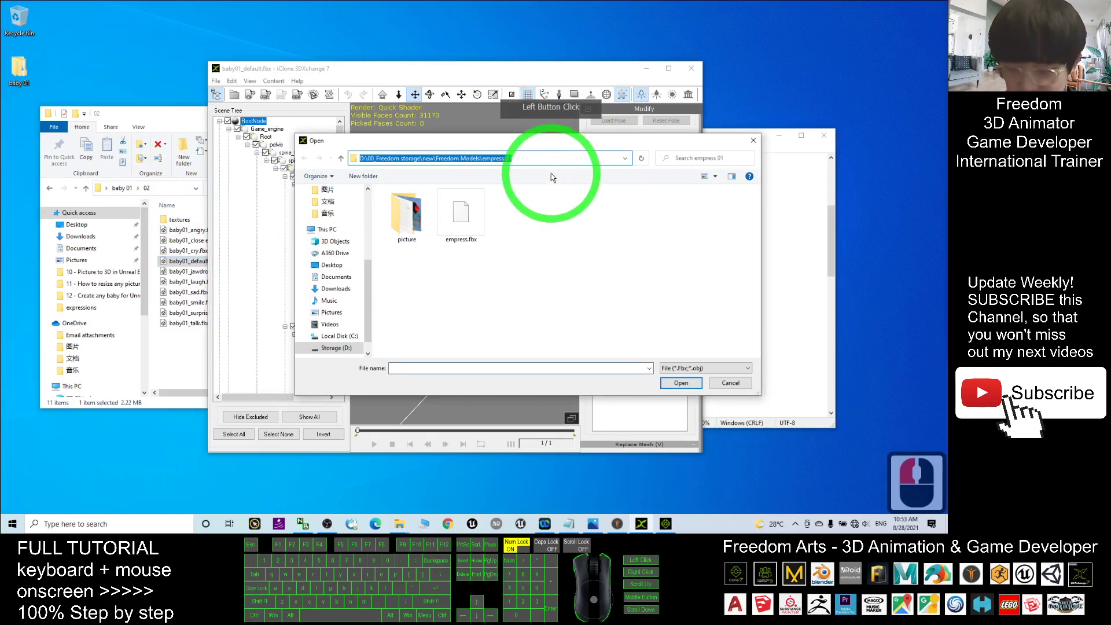
key(ctrl+v)
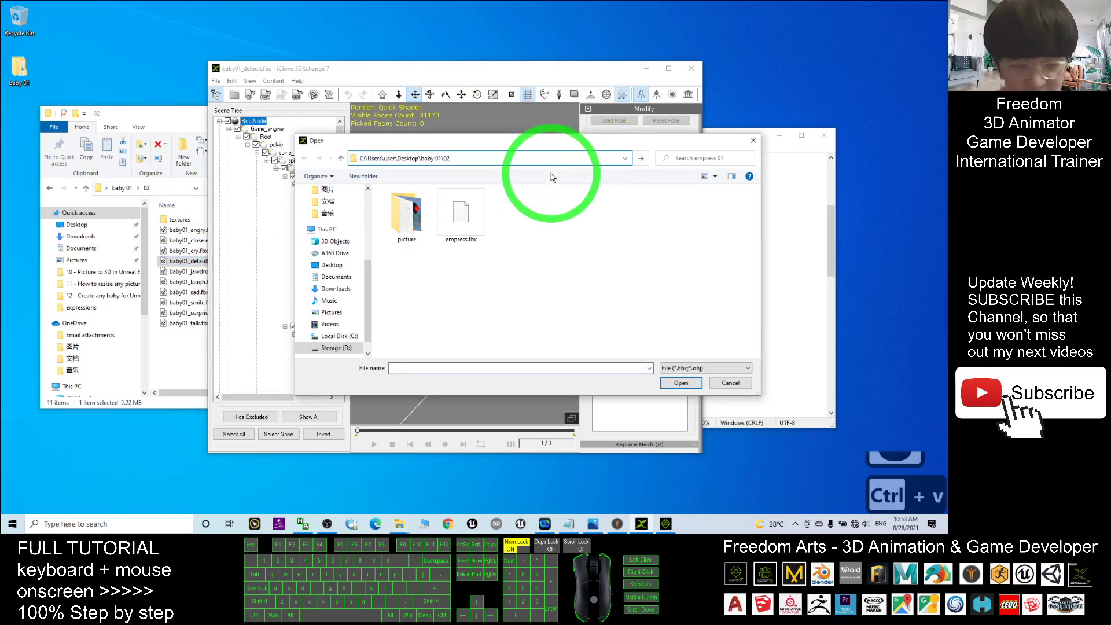
key(Return)
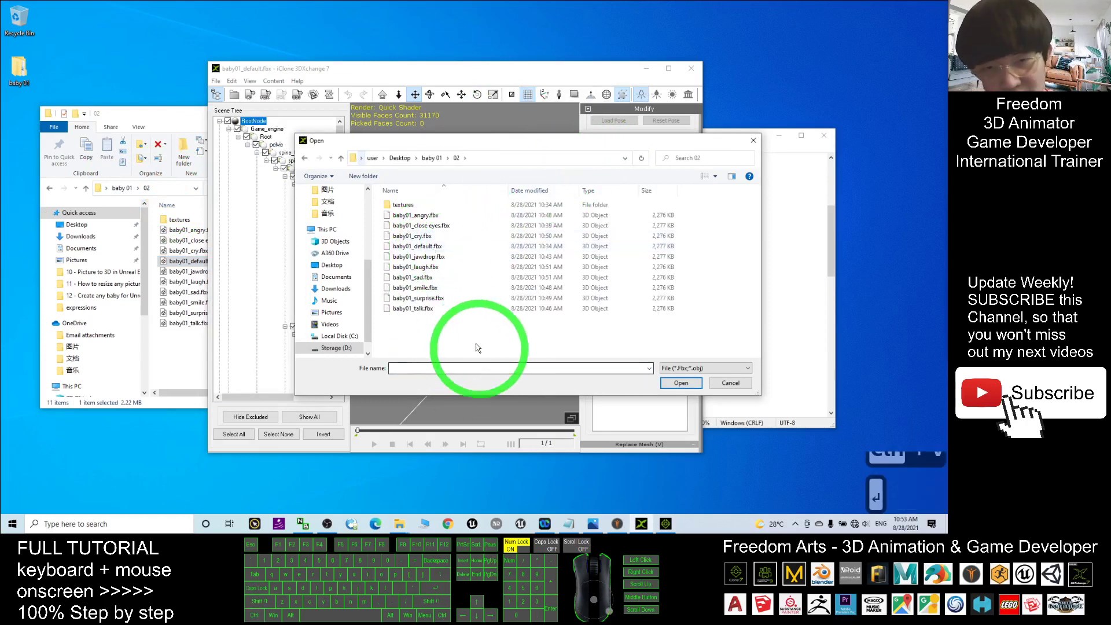
- Add all expression FBX files in folder 02 except baby01_default.fbx as morphs and review the Morph List
drag(469, 333, 387, 222)
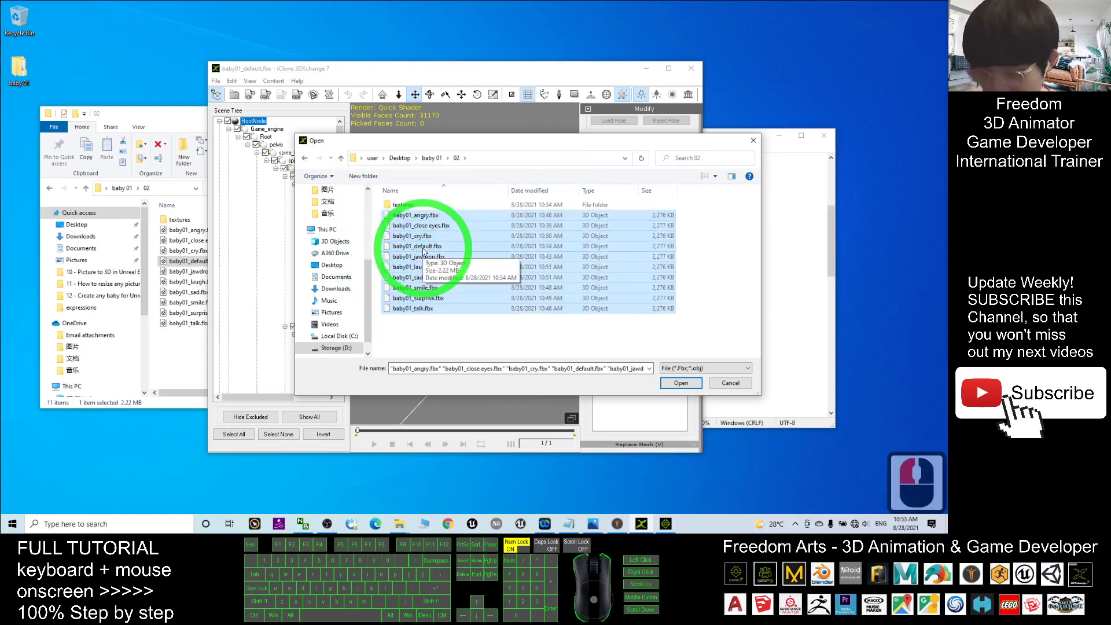
ctrl+click(424, 246)
ctrl+click(420, 256)
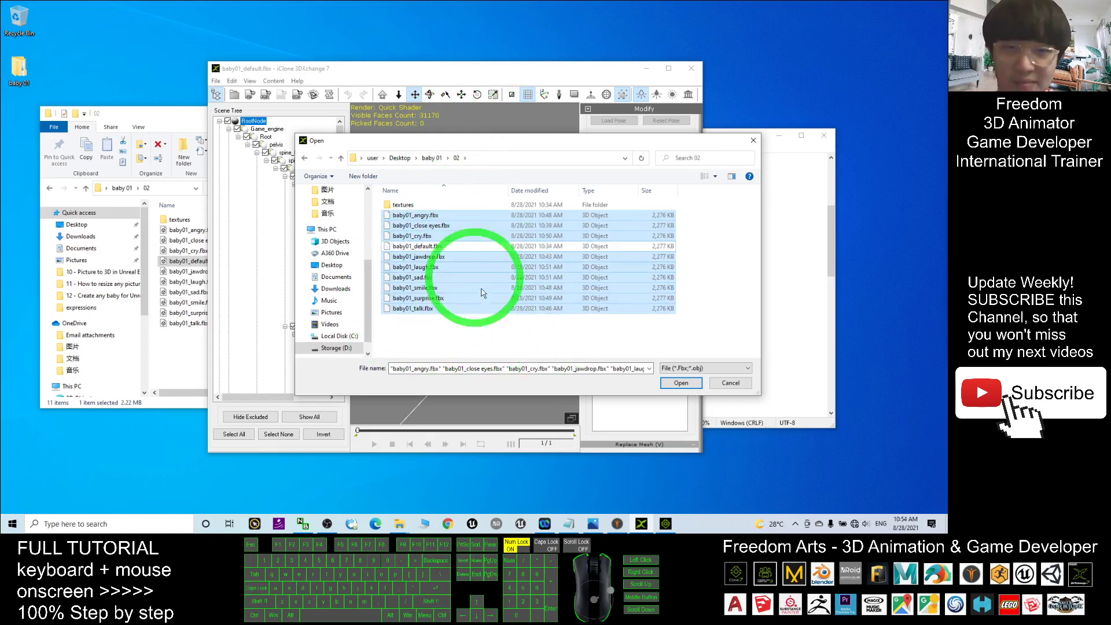
click(677, 384)
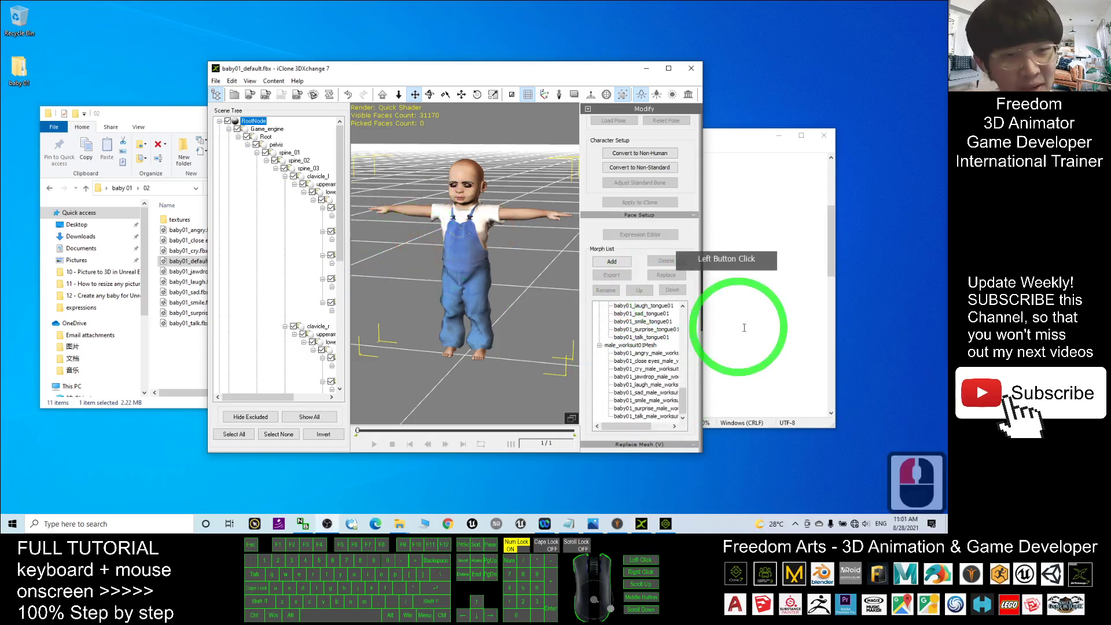
drag(685, 404, 620, 248)
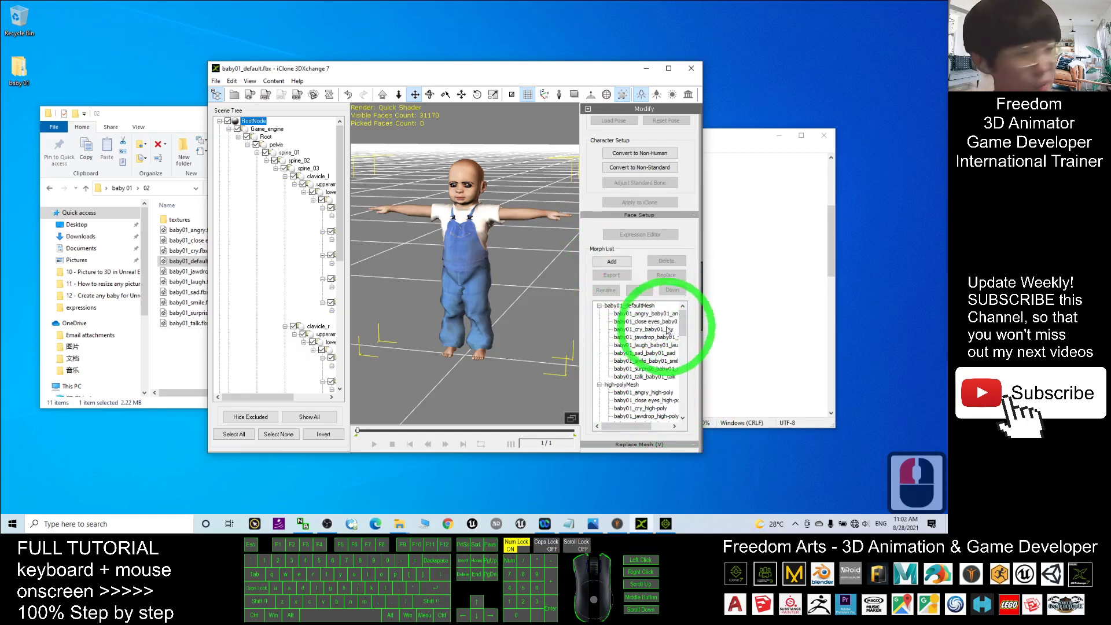
scroll(652, 357, down, 2)
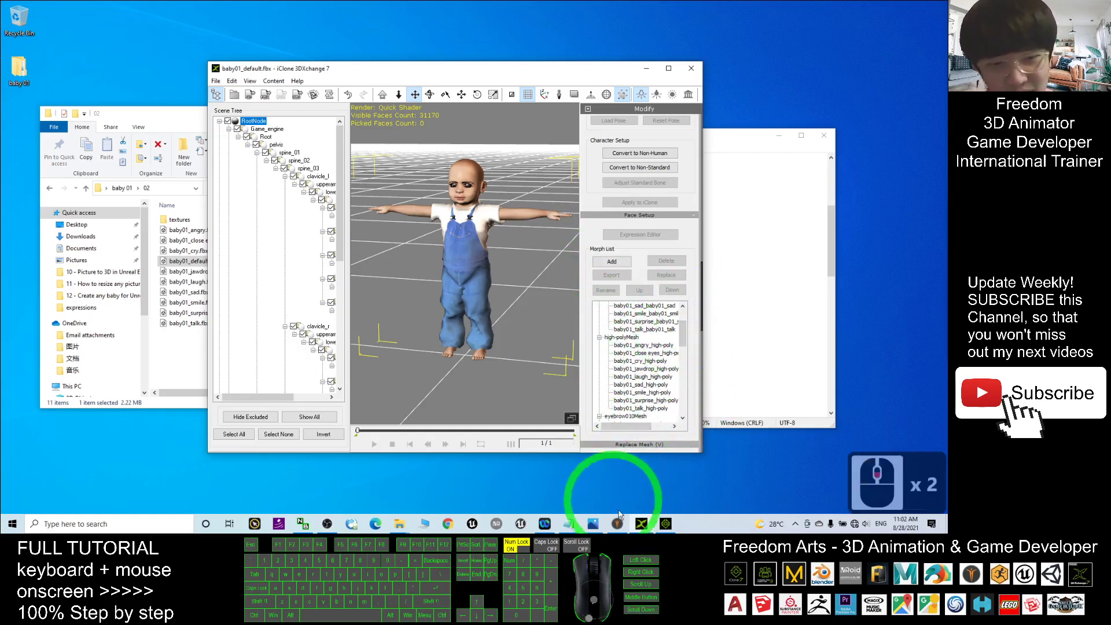
- Look up the task after the morph import in the Notepad notes and return to 3DXchange
click(569, 523)
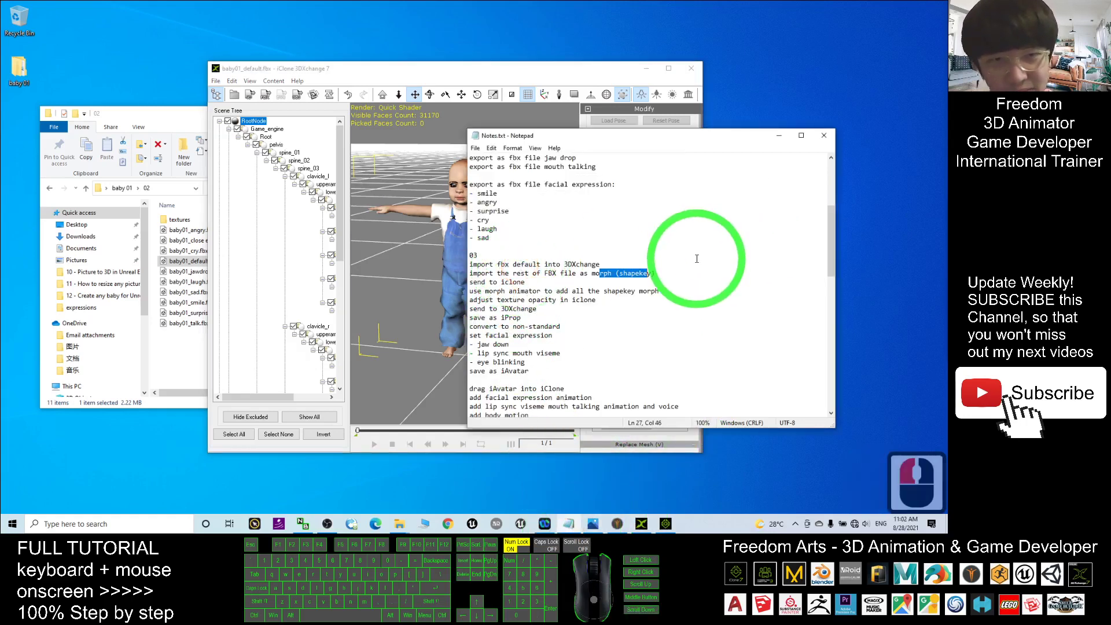
scroll(697, 259, up, 4)
scroll(692, 257, down, 5)
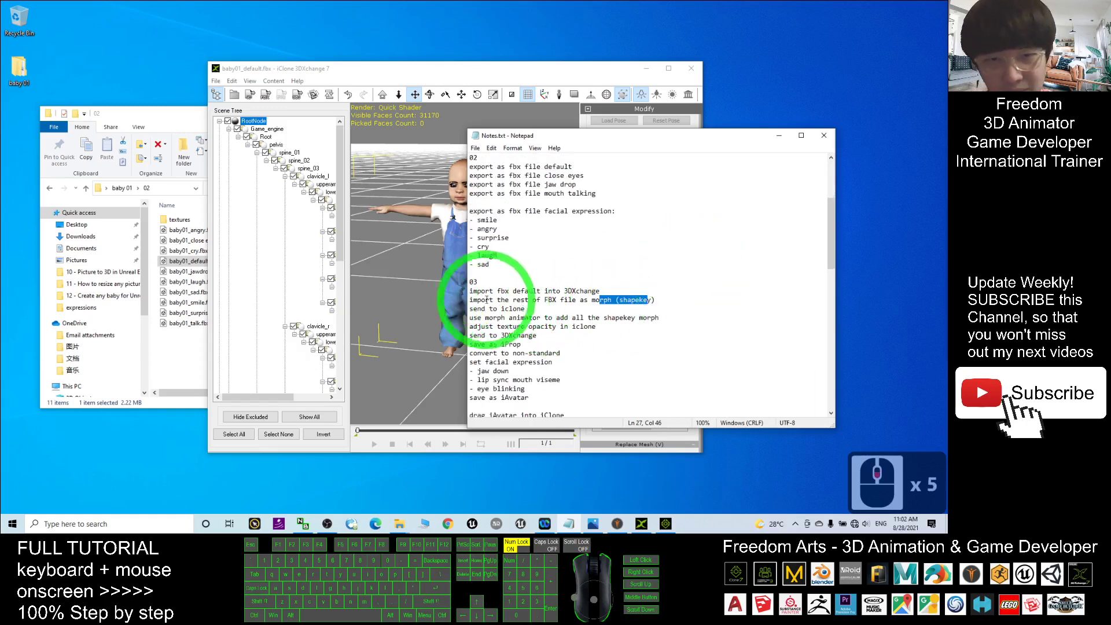
drag(475, 299, 657, 300)
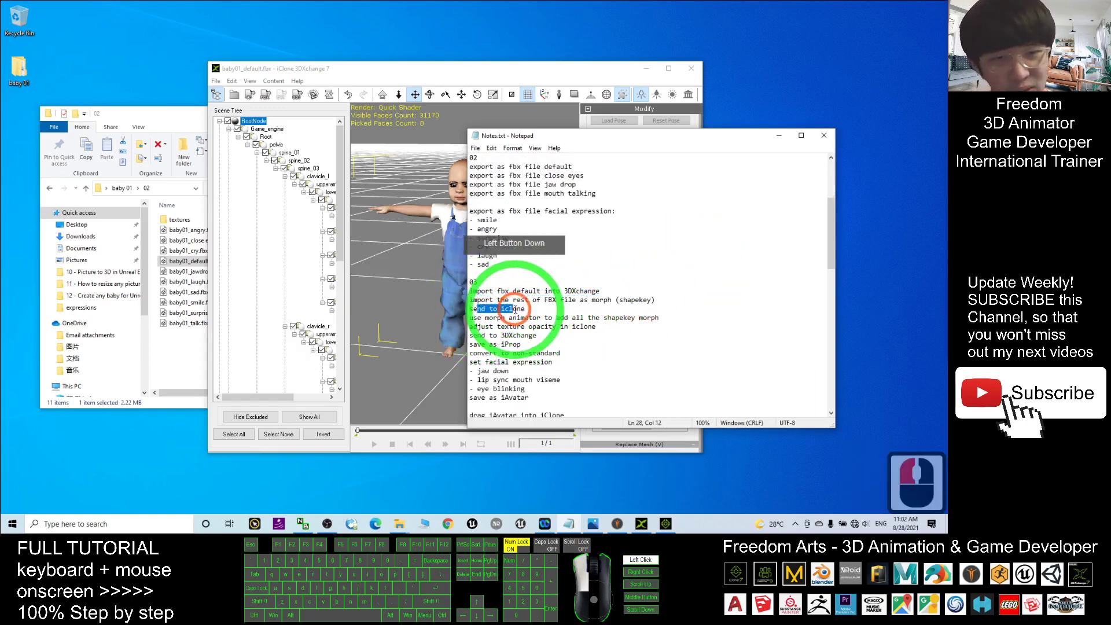
click(641, 522)
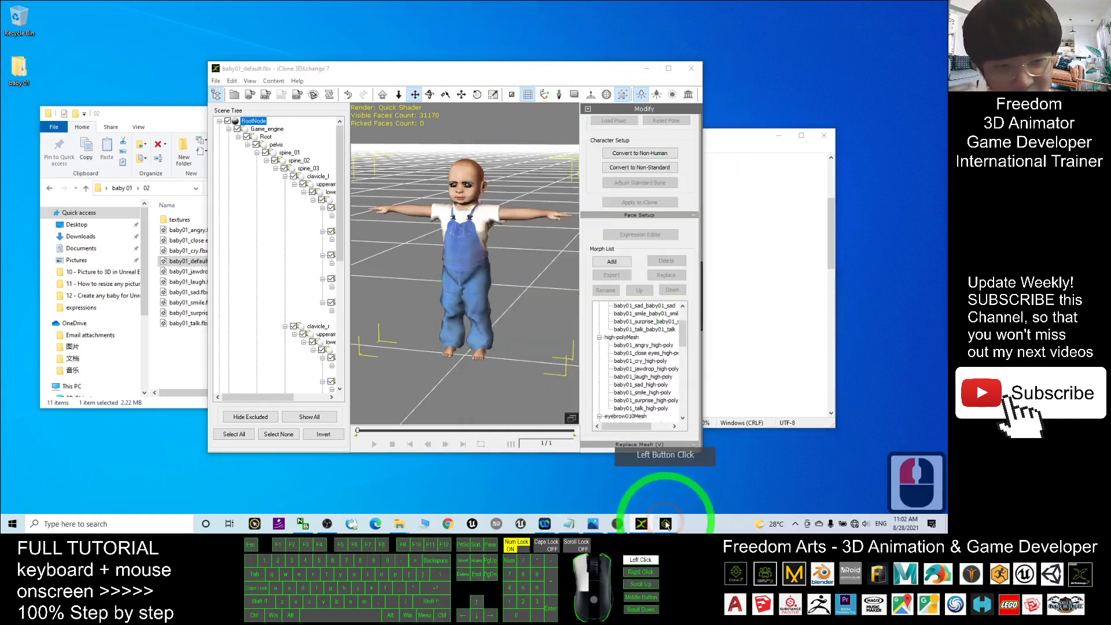
- Show the Content library in iClone 7 and return to 3DXchange to apply the baby model to iClone
click(666, 523)
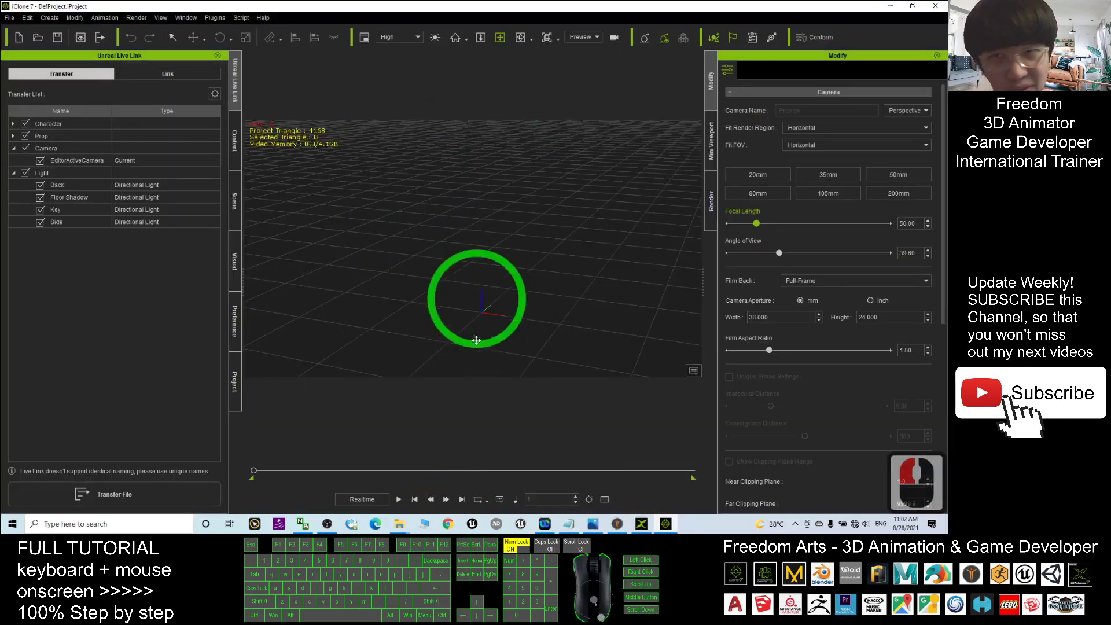
click(235, 141)
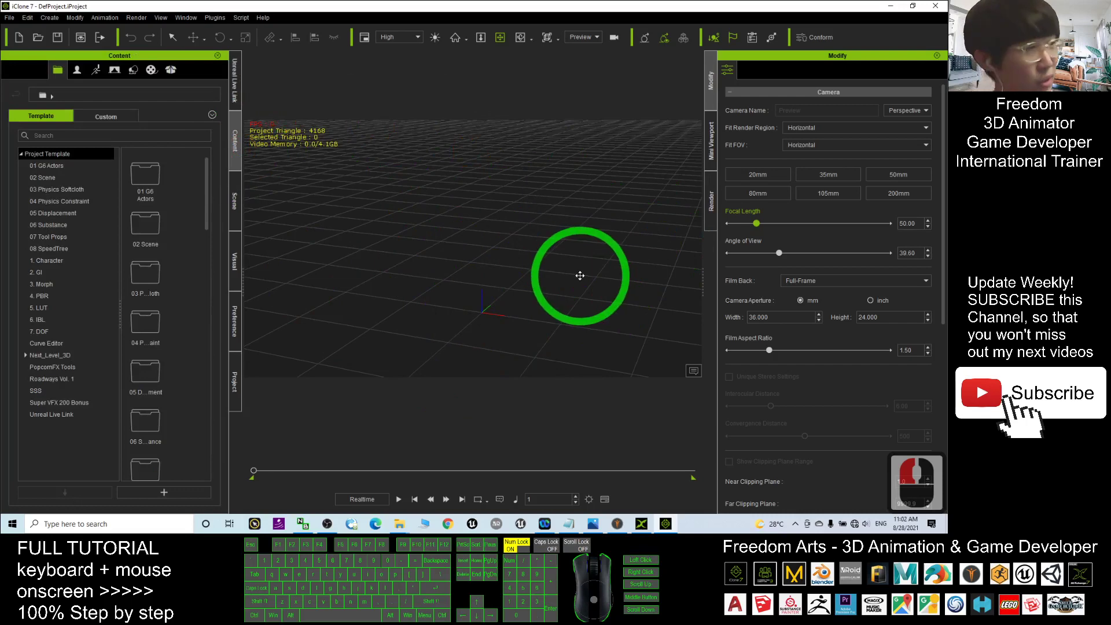
click(643, 529)
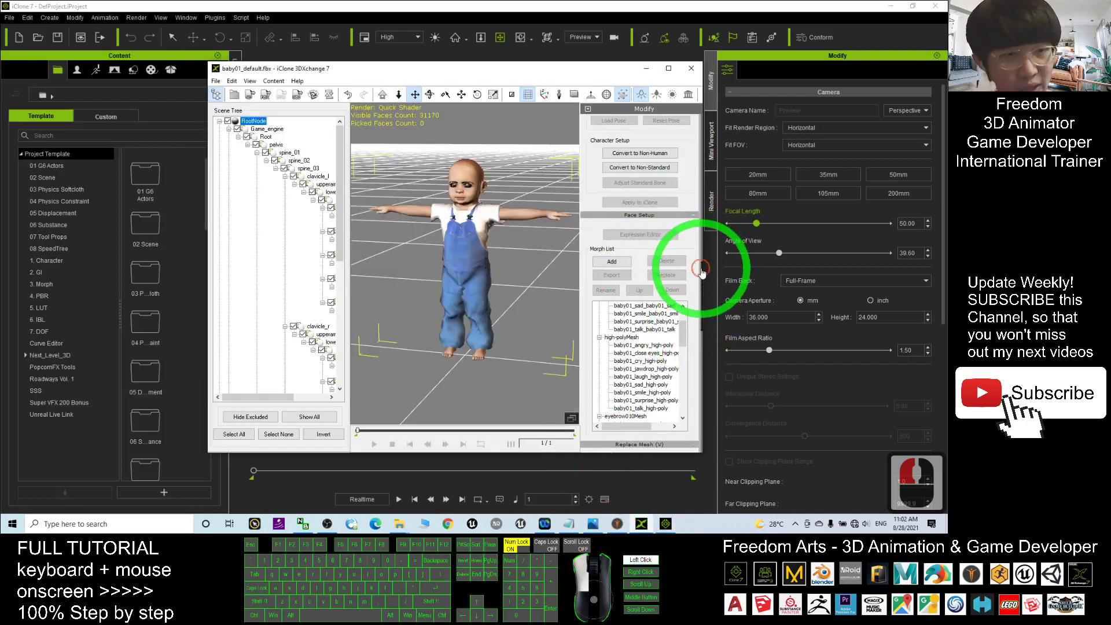
drag(702, 272, 702, 110)
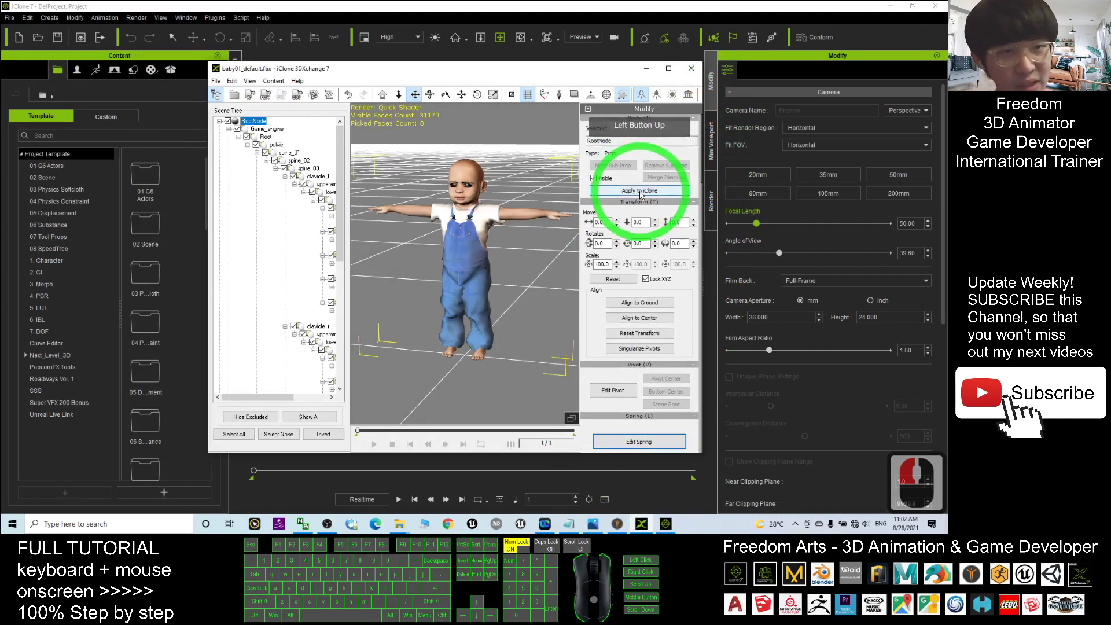